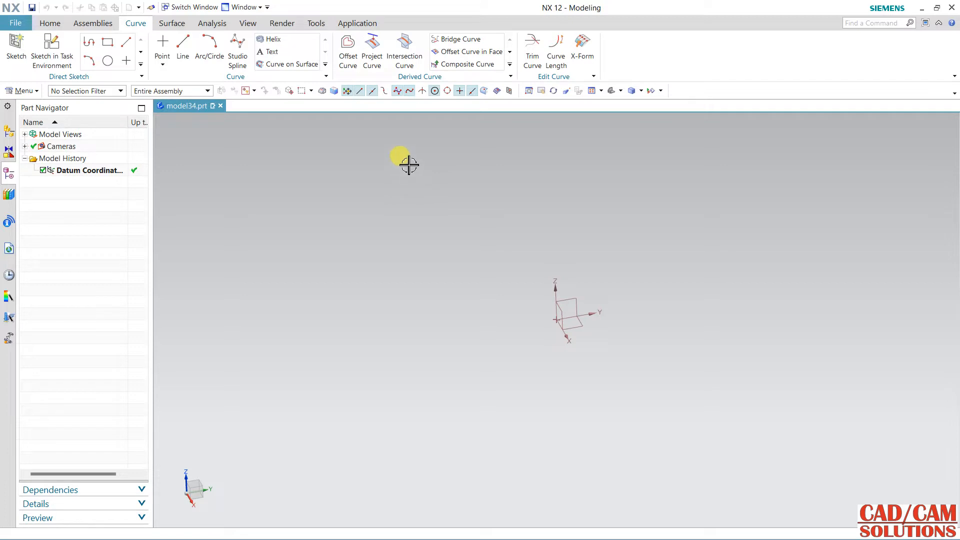
# - Start a sketch on the YZ datum plane and draw a centre-based rectangle about 82 by 85 mm around the origin
pyautogui.click(50, 57)
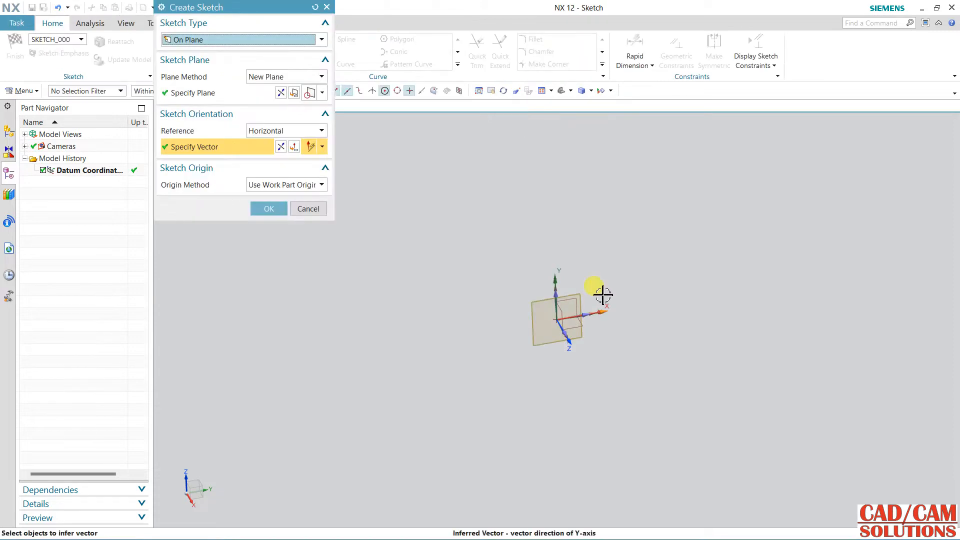
pyautogui.click(273, 209)
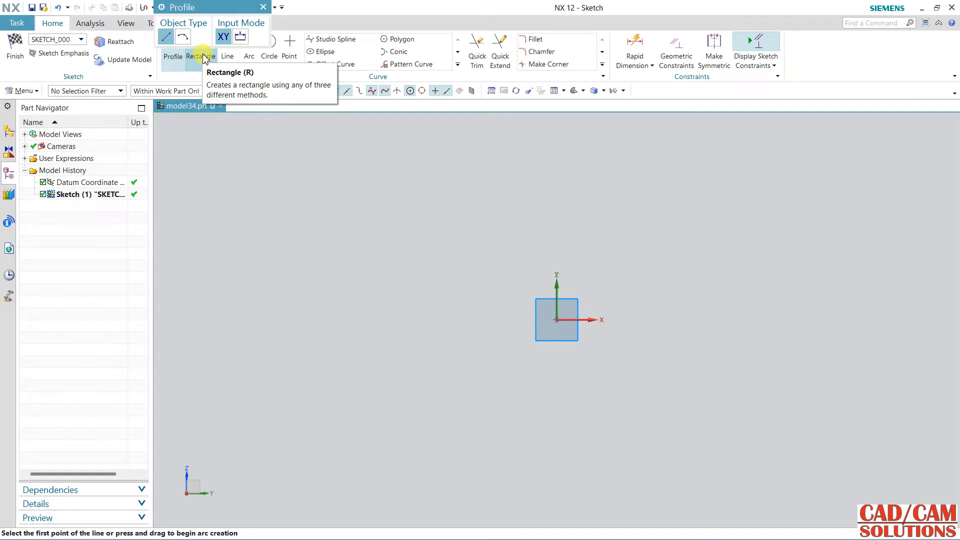
pyautogui.click(202, 57)
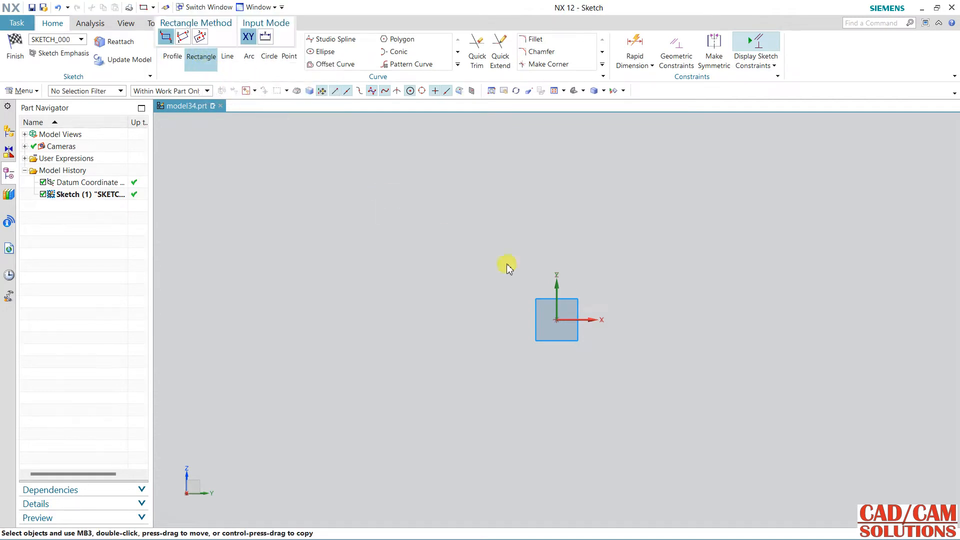
pyautogui.click(557, 320)
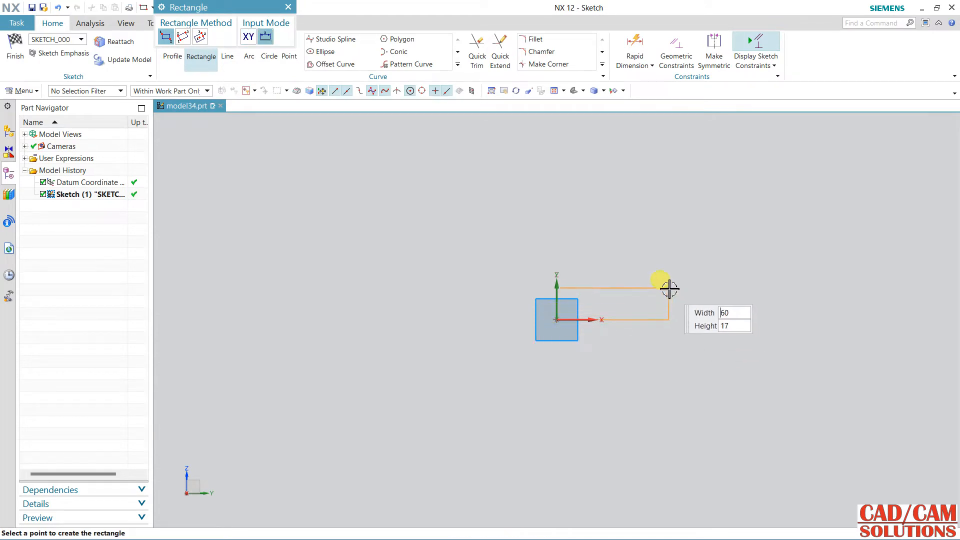
pyautogui.click(200, 37)
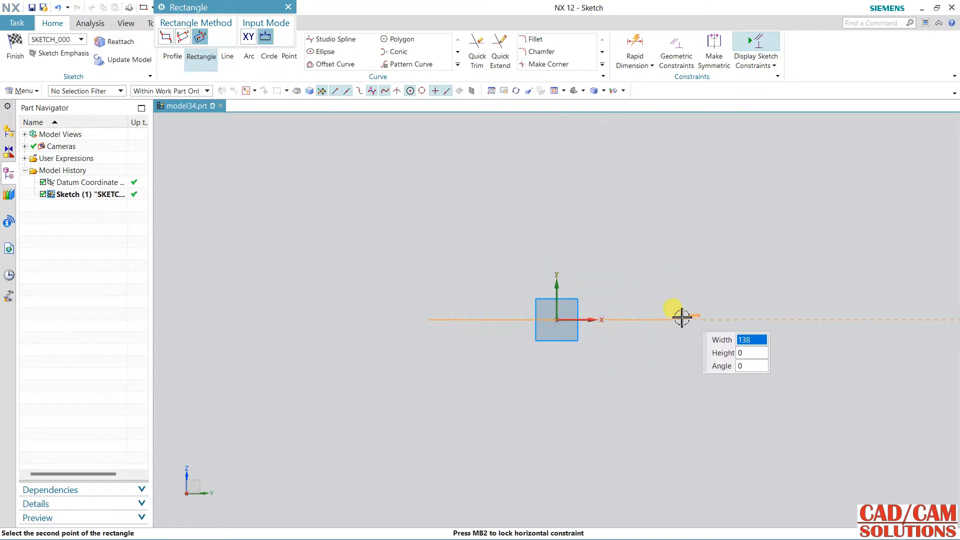
pyautogui.click(635, 319)
pyautogui.click(647, 246)
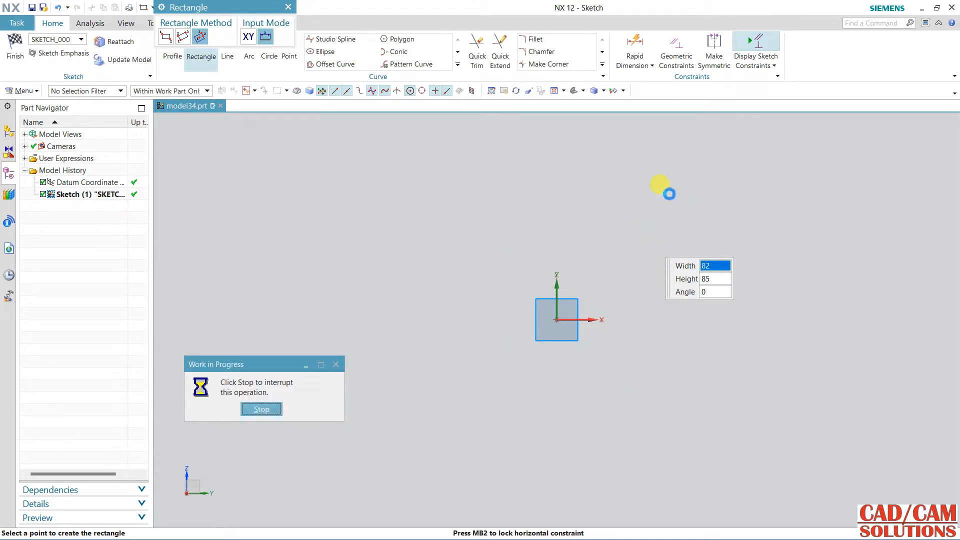
pyautogui.press('Escape')
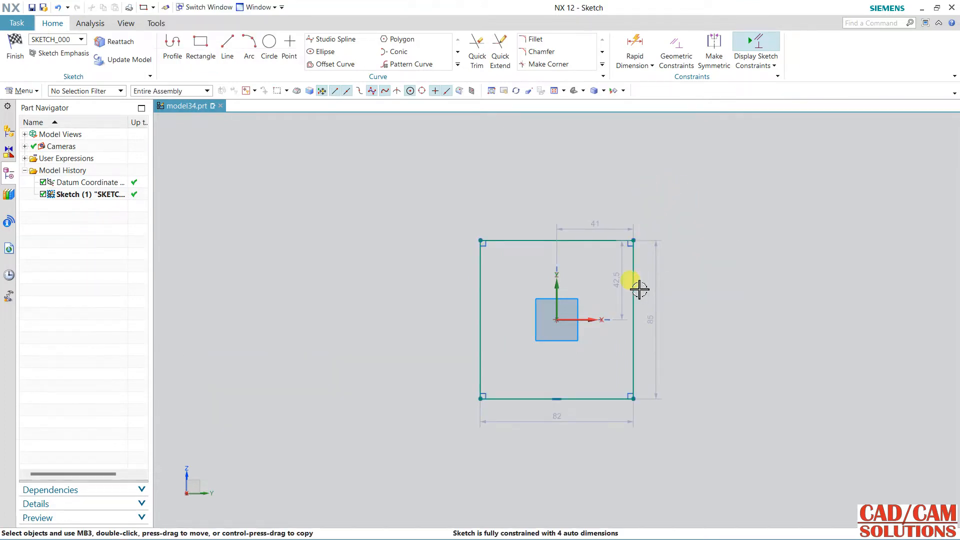
# - Apply an Equal Length constraint to two adjacent sides of the rectangle
pyautogui.click(639, 289)
pyautogui.click(596, 241)
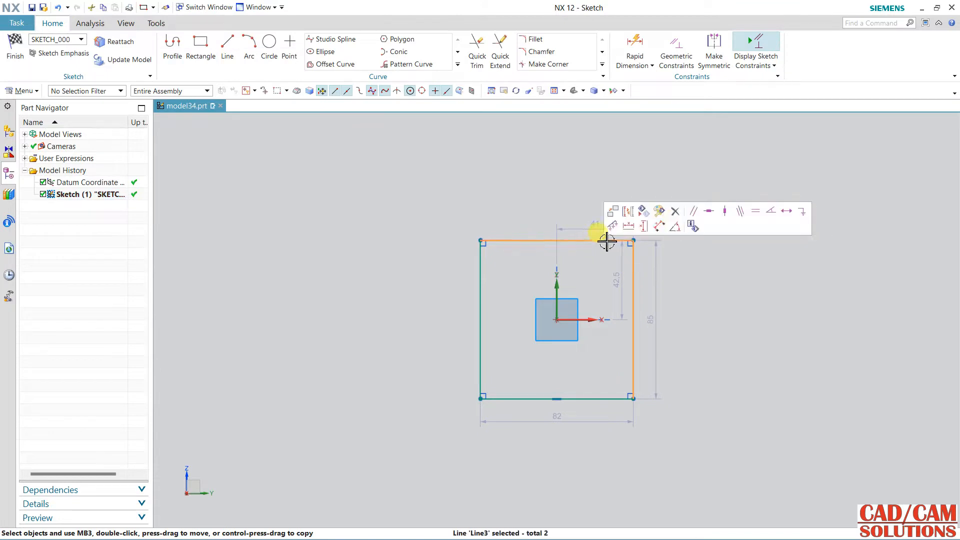
pyautogui.click(756, 211)
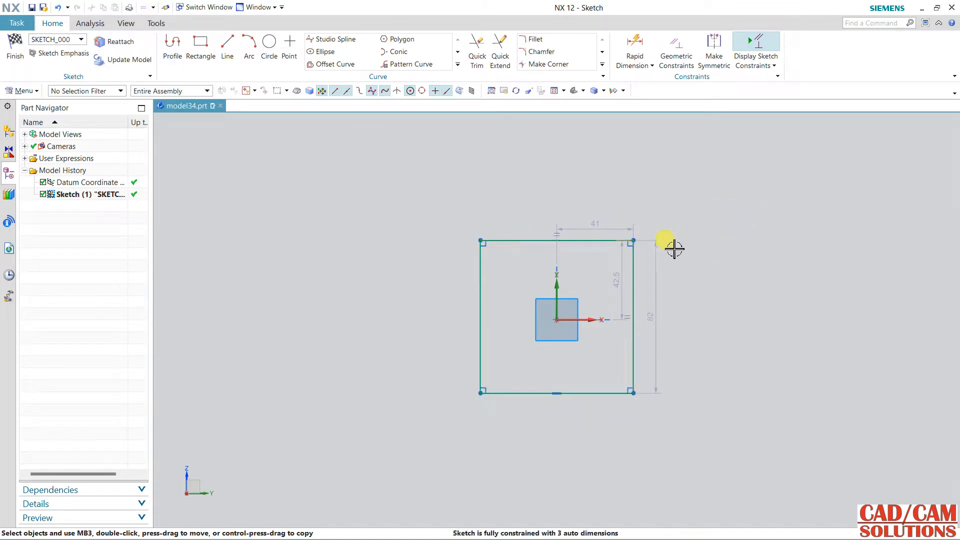
# - Set the square's side length to 60 mm and the upper edge's distance from the horizontal axis to 30 mm
pyautogui.click(655, 295)
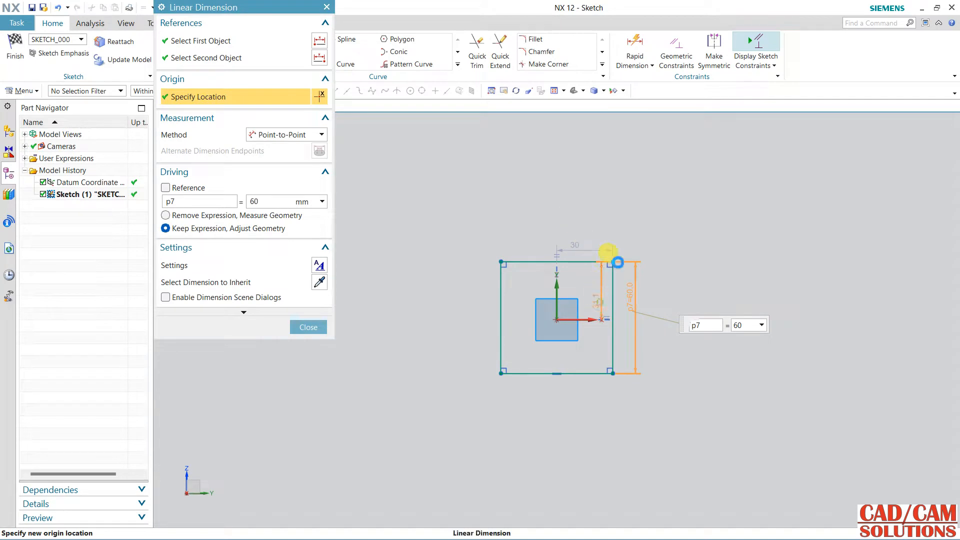
pyautogui.write('30')
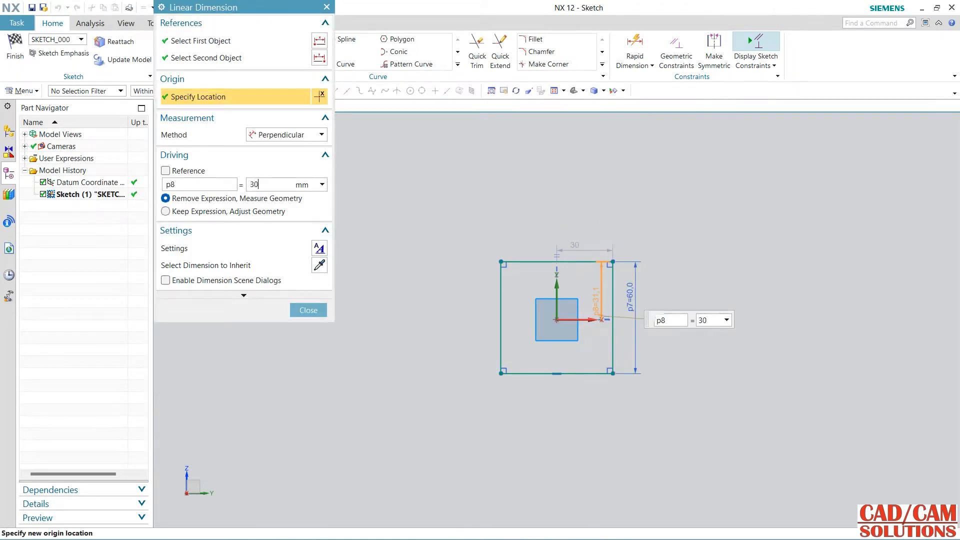
pyautogui.press('Return')
pyautogui.click(308, 311)
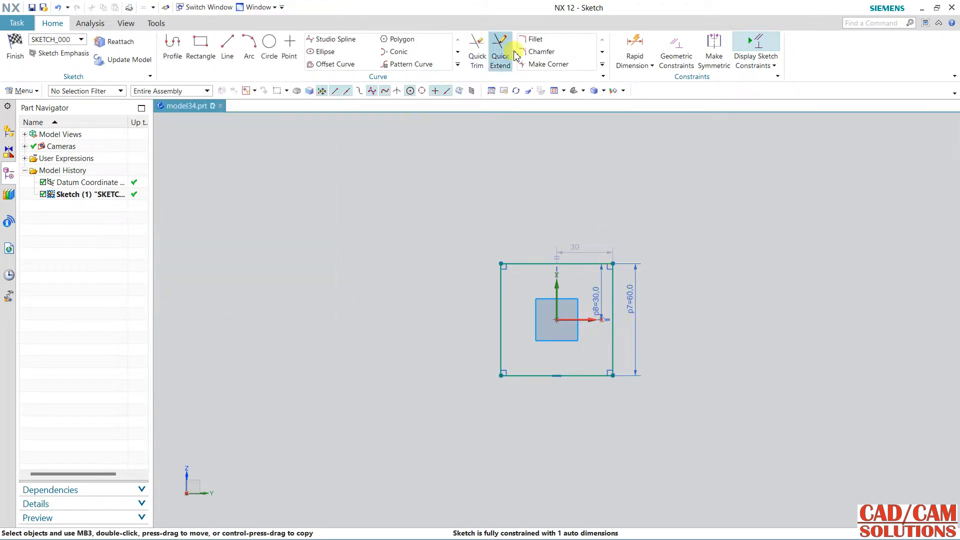
# - Fillet all four corners of the square with a 10 mm radius and finish the sketch
pyautogui.click(535, 39)
pyautogui.scroll(2, 532, 295)
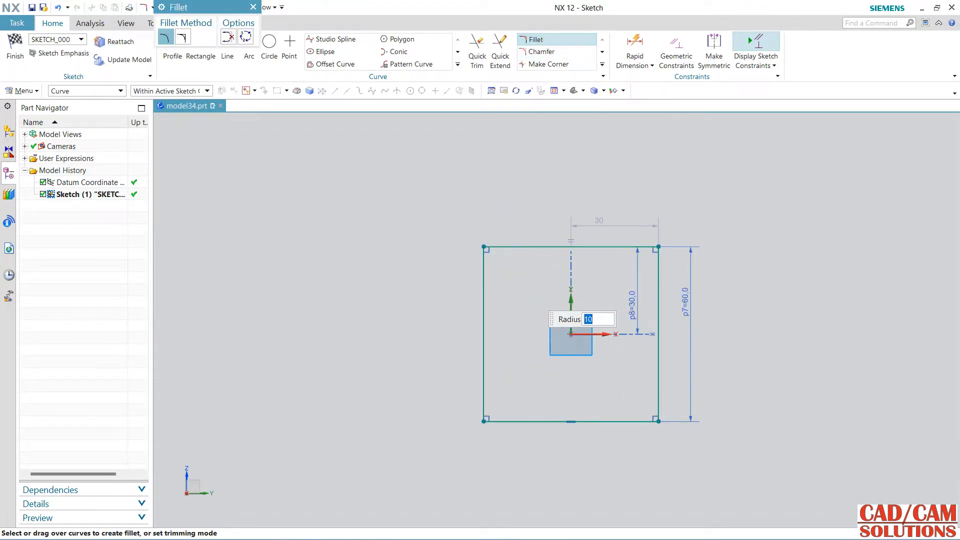
pyautogui.moveTo(529, 204)
pyautogui.mouseDown()
pyautogui.moveTo(471, 301)
pyautogui.moveTo(466, 344)
pyautogui.moveTo(456, 350)
pyautogui.moveTo(542, 450)
pyautogui.moveTo(561, 455)
pyautogui.moveTo(696, 392)
pyautogui.moveTo(722, 341)
pyautogui.mouseUp()
pyautogui.moveTo(604, 226); pyautogui.dragTo(677, 318)
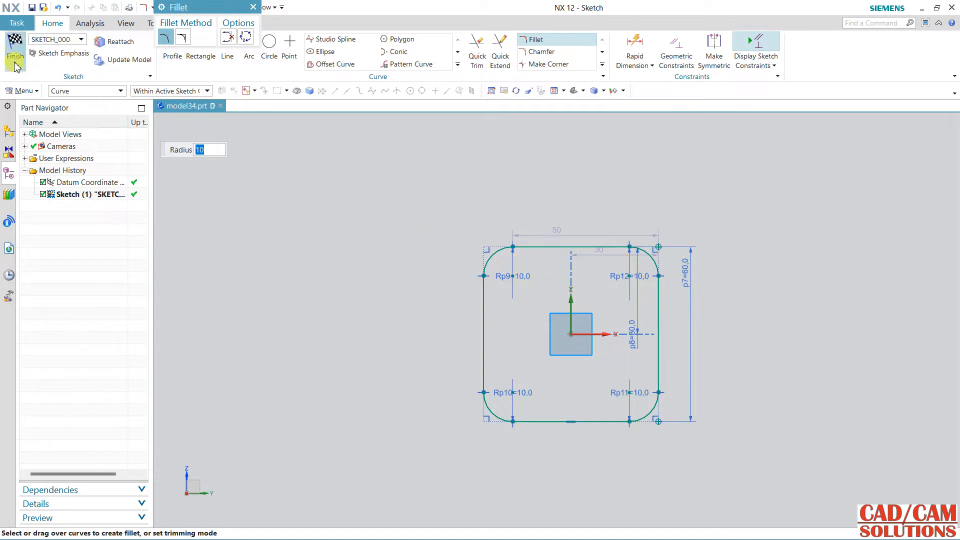
pyautogui.click(15, 63)
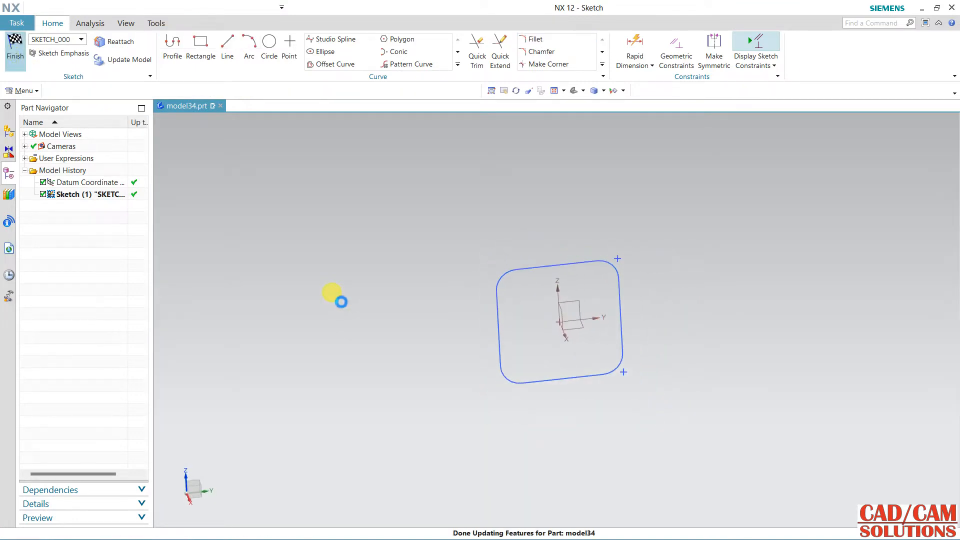
# - Start an Extrude with the whole rounded square as its section, using the Connected Curves rule
pyautogui.moveTo(459, 346)
pyautogui.mouseDown(button='middle')
pyautogui.moveTo(429, 285)
pyautogui.moveTo(398, 262)
pyautogui.mouseUp(button='middle')
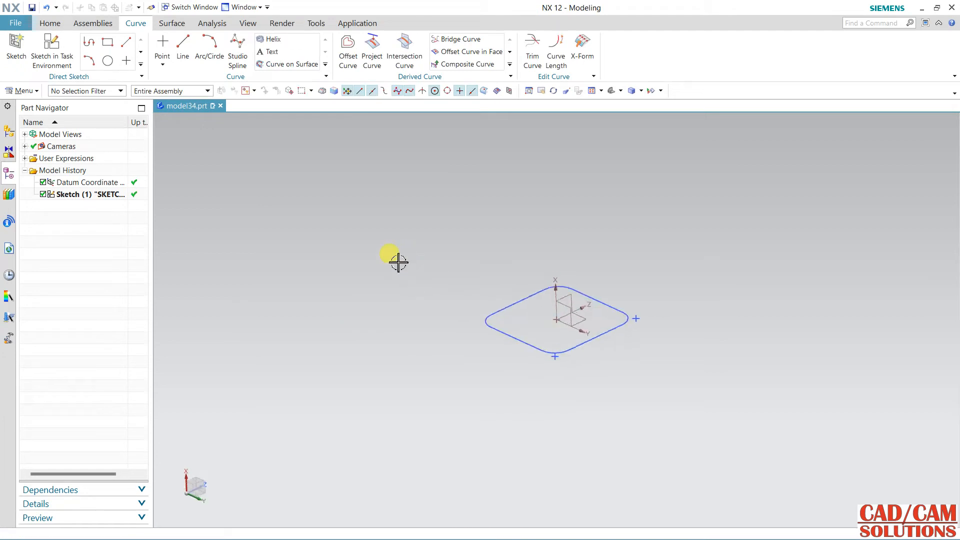
pyautogui.click(50, 23)
pyautogui.click(197, 43)
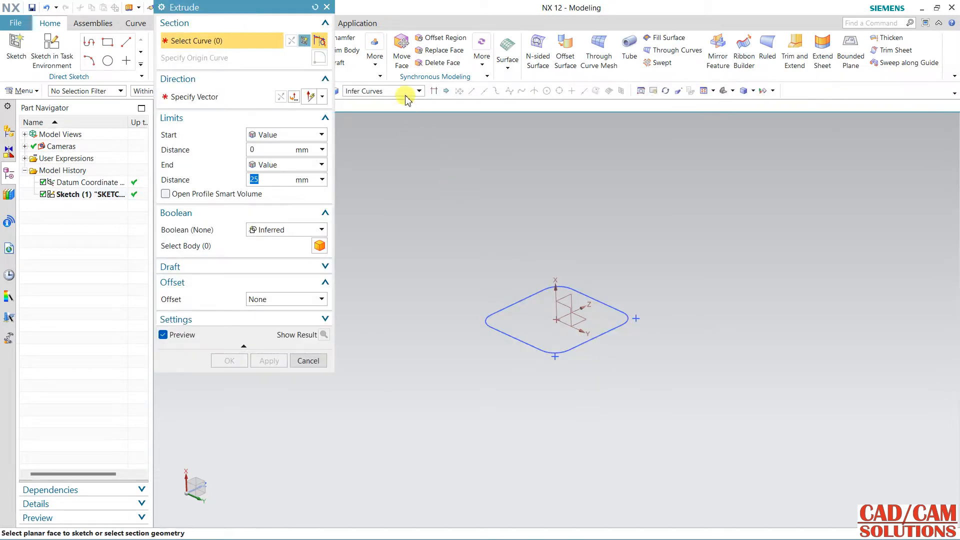
pyautogui.click(404, 91)
pyautogui.click(373, 115)
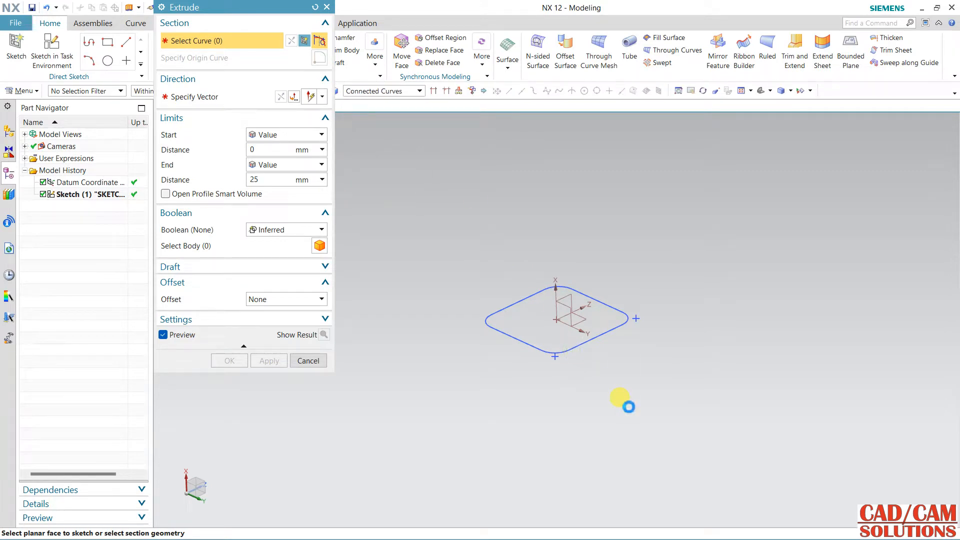
pyautogui.click(484, 340)
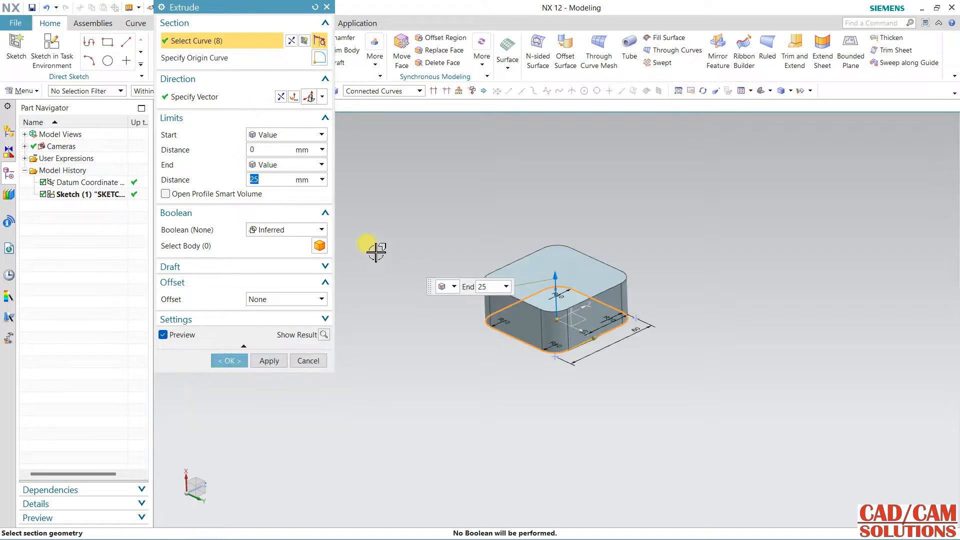
# - Set the extrusion's body type to Sheet and extrude the rounded square 86 mm
pyautogui.click(265, 300)
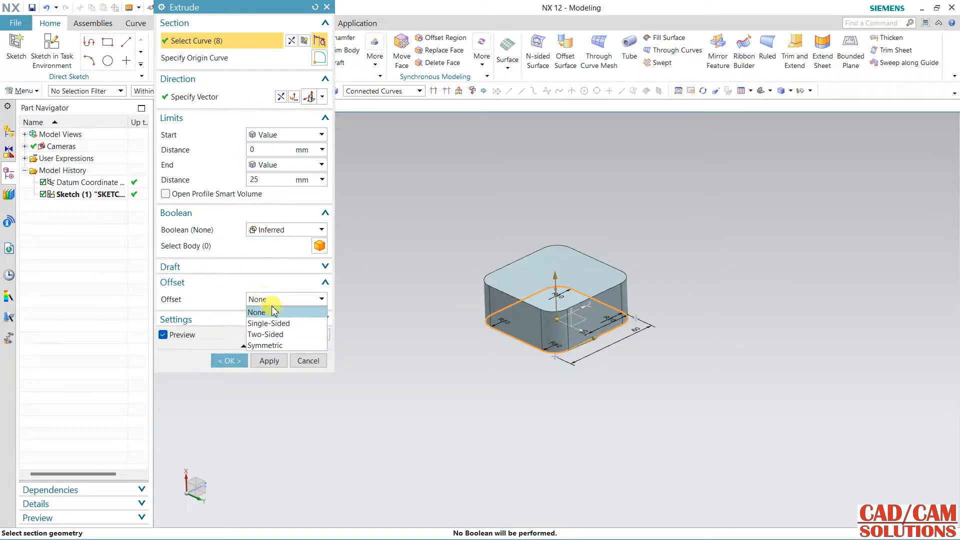
pyautogui.click(274, 312)
pyautogui.click(278, 320)
pyautogui.click(279, 336)
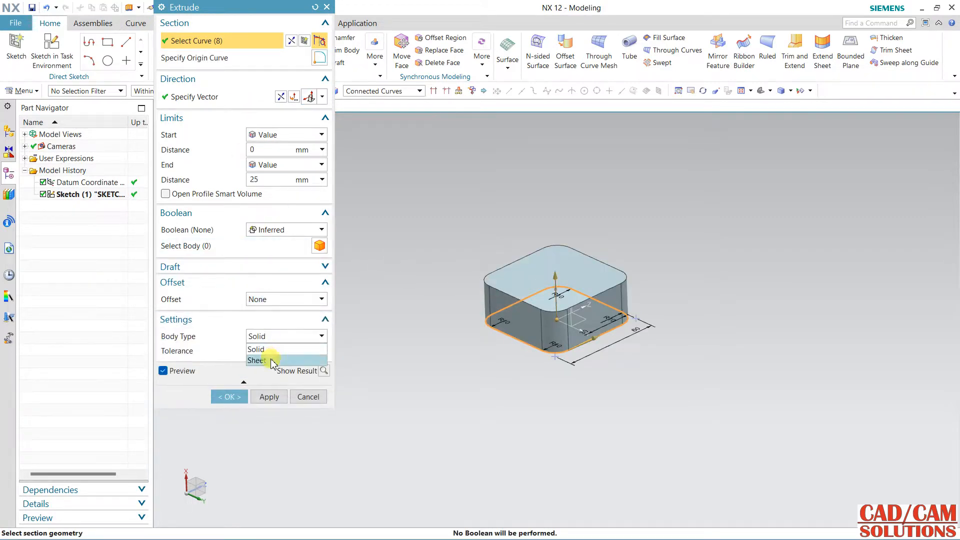
pyautogui.click(270, 360)
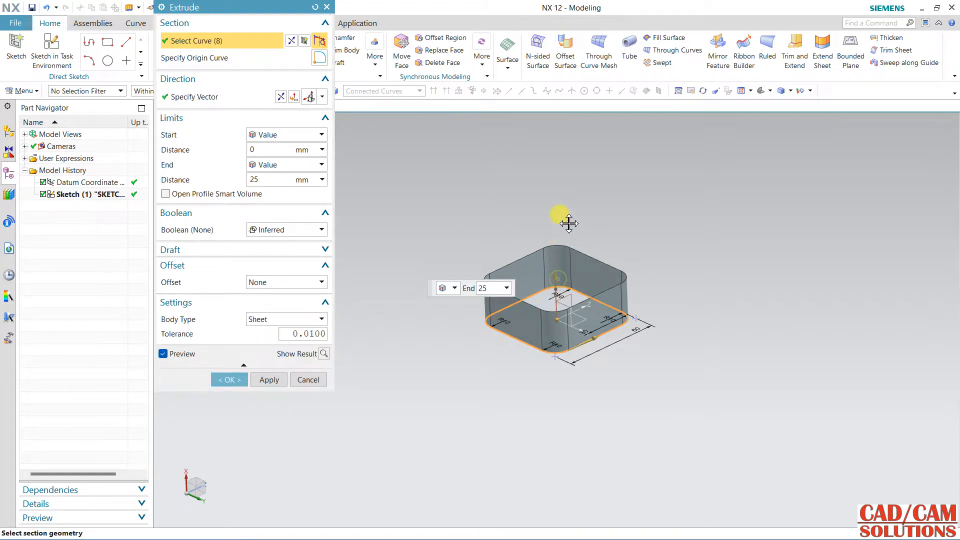
pyautogui.moveTo(569, 223); pyautogui.dragTo(560, 175)
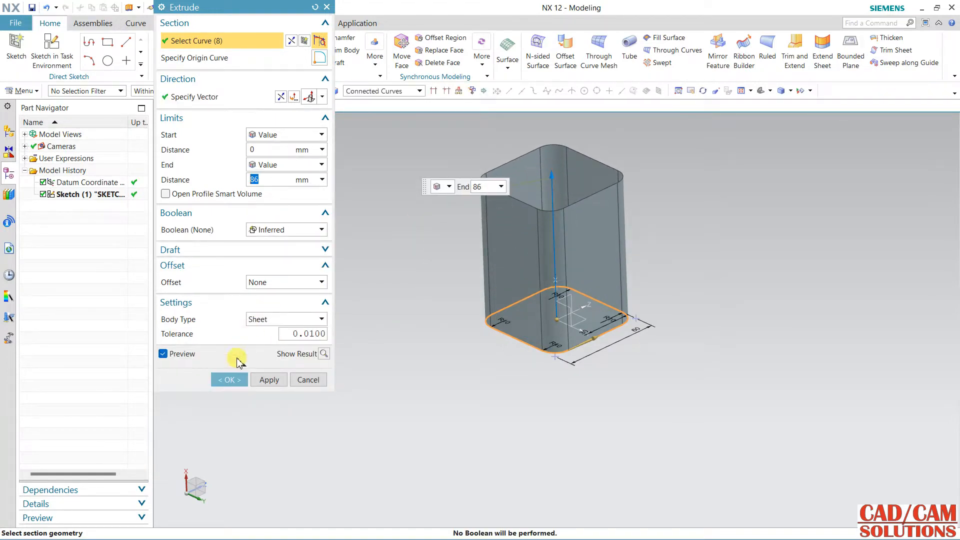
pyautogui.click(229, 379)
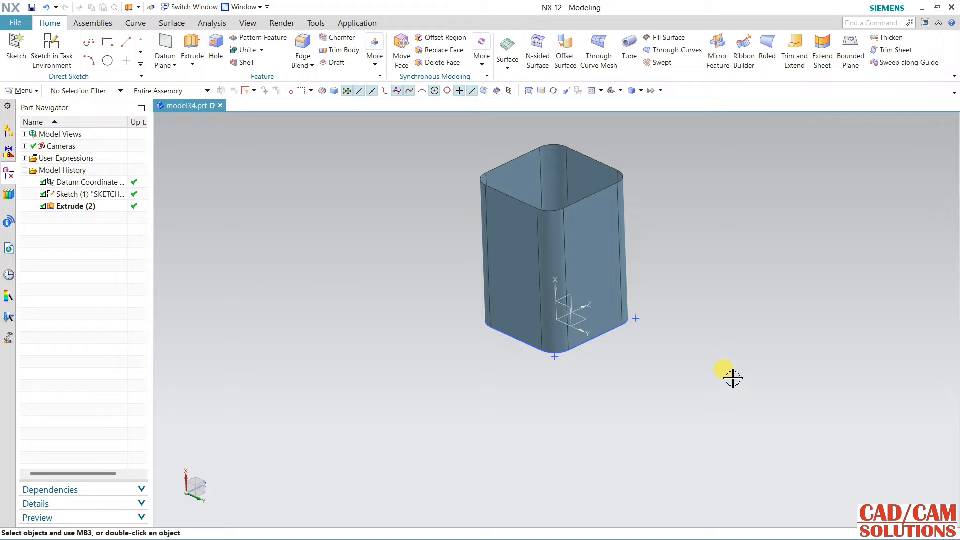
# - Create a datum plane offset 30 mm from the XZ datum plane along Y
pyautogui.click(168, 44)
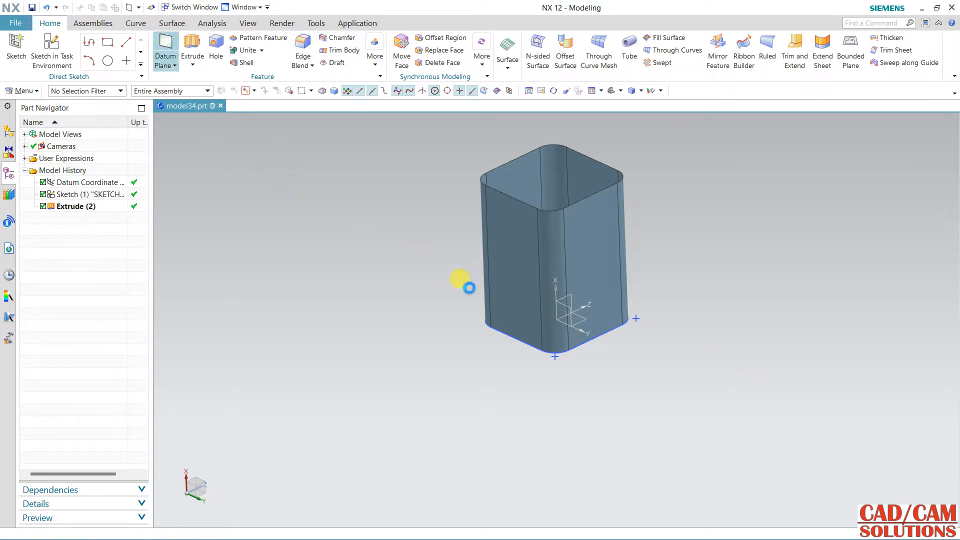
pyautogui.click(573, 299)
pyautogui.moveTo(572, 299); pyautogui.dragTo(611, 310)
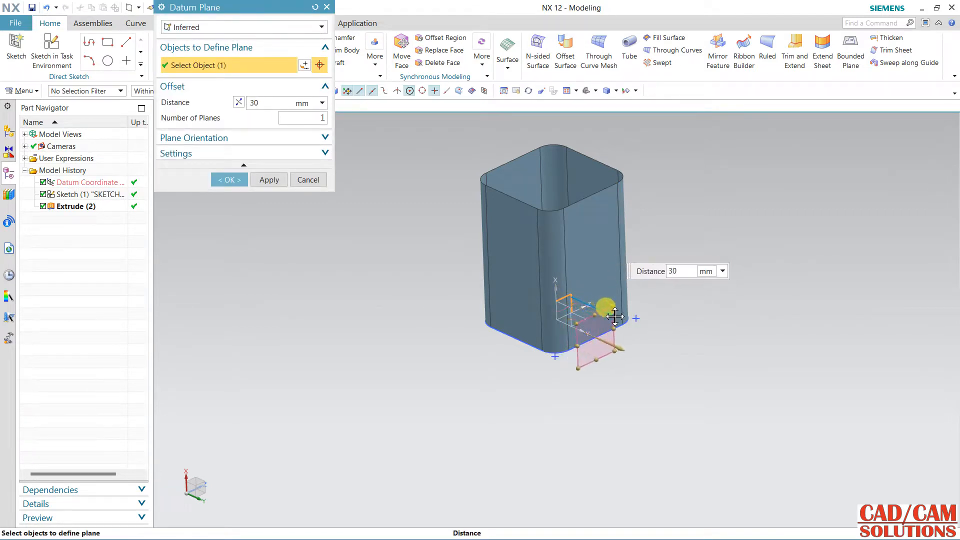
pyautogui.click(231, 179)
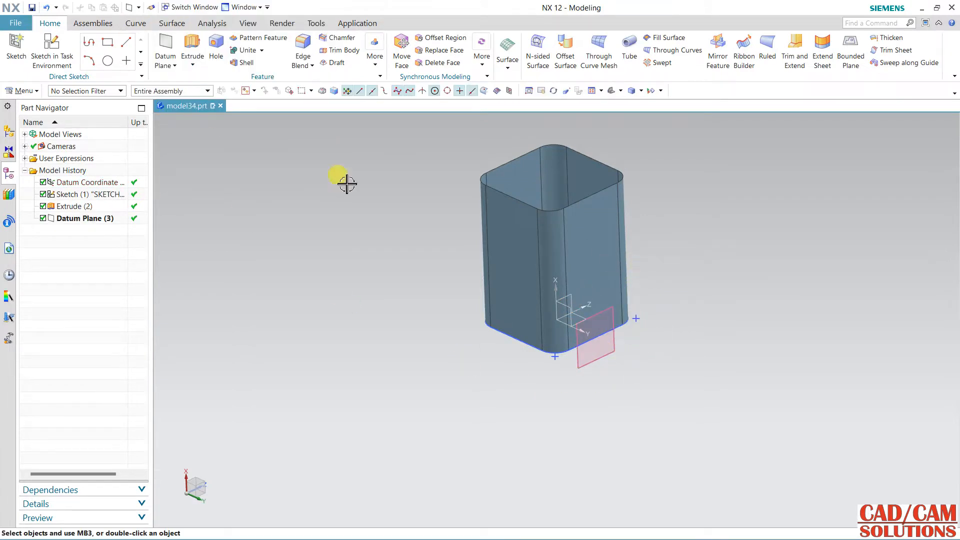
# - Start a sketch on the XZ datum plane and draw a horizontal line about 25.5 mm above the origin, extending past both sides of the body
pyautogui.click(73, 53)
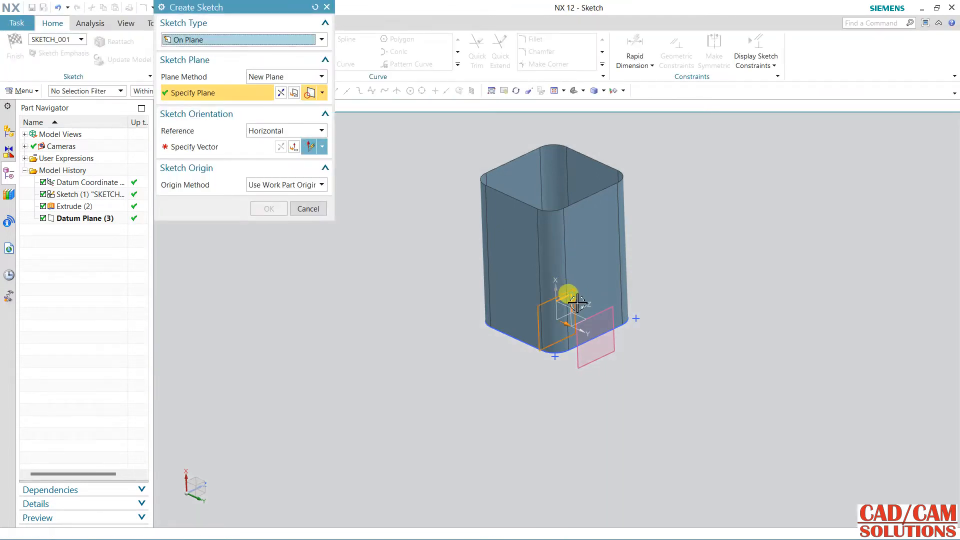
pyautogui.click(575, 299)
pyautogui.click(584, 311)
pyautogui.middleClick(696, 253)
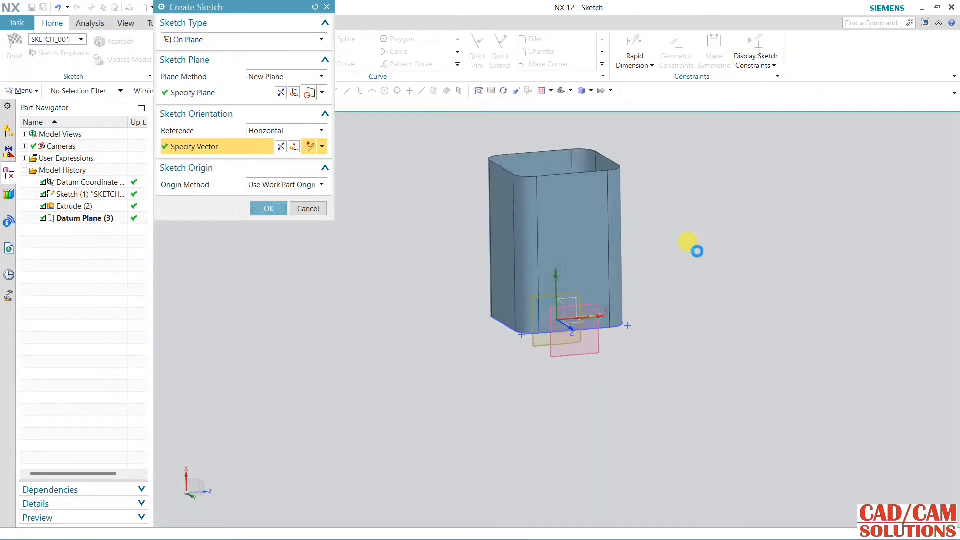
pyautogui.scroll(4, 639, 163)
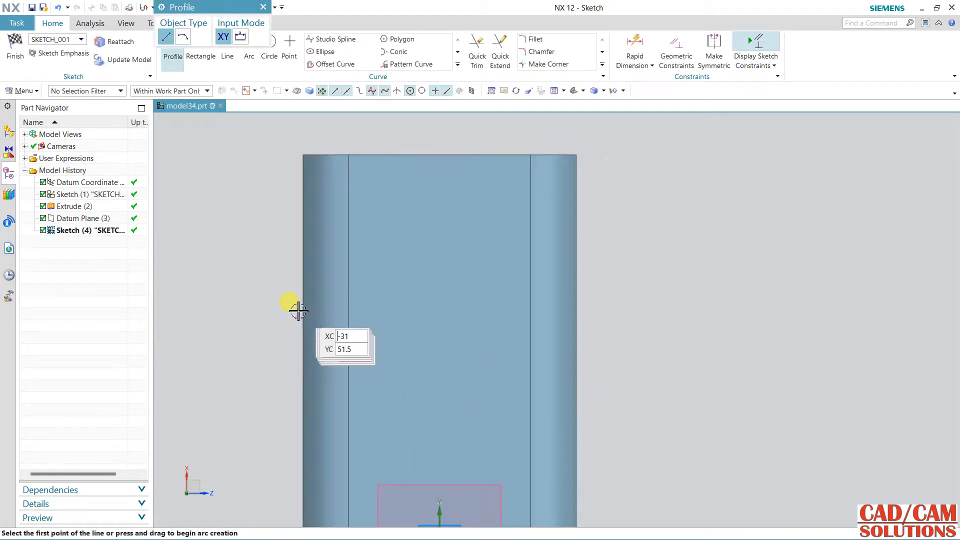
pyautogui.click(269, 430)
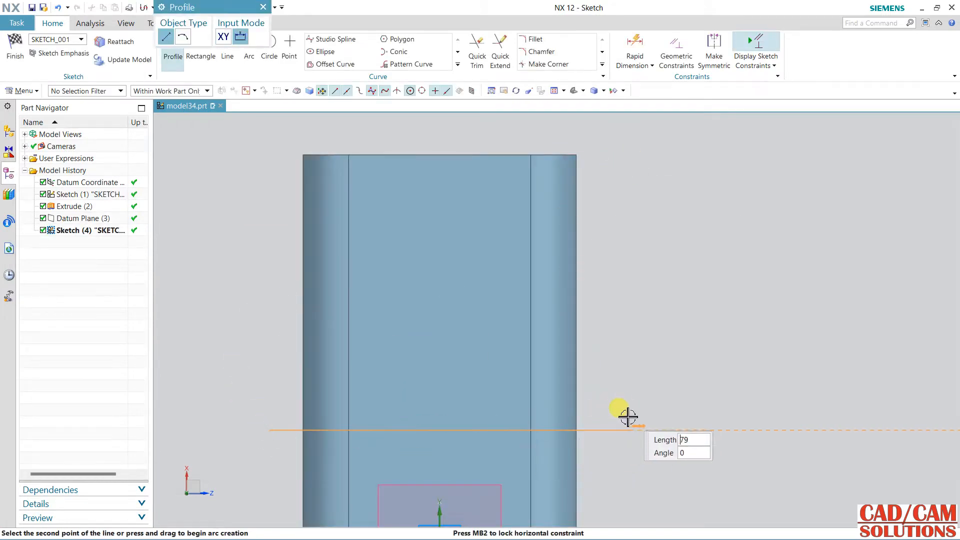
pyautogui.click(673, 352)
# - Draw a circle about 14 mm in diameter centred on the midpoint of the horizontal line
pyautogui.click(269, 42)
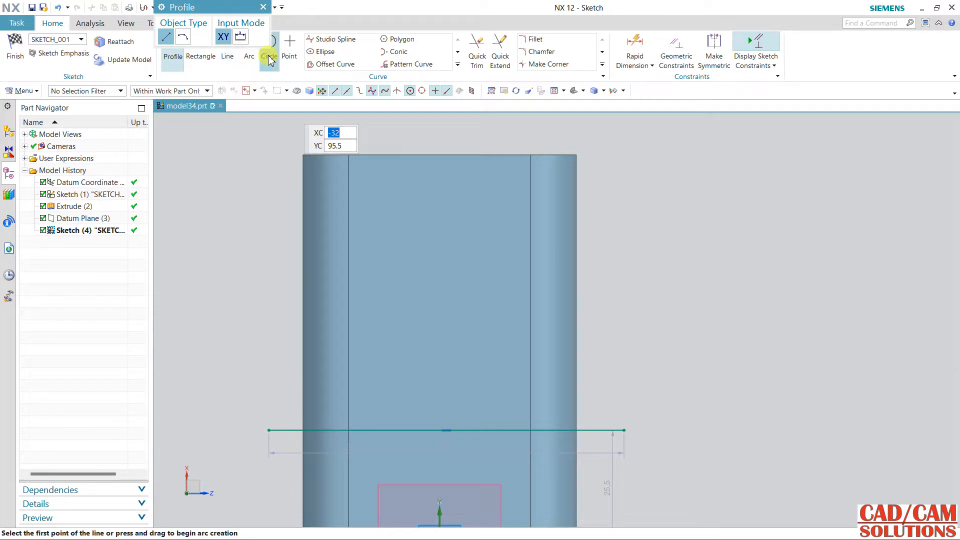
pyautogui.click(444, 431)
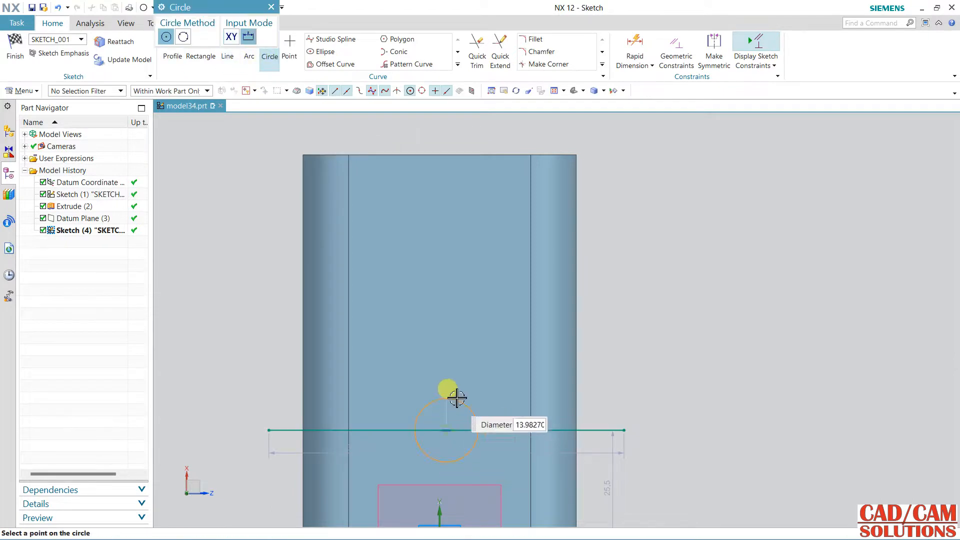
pyautogui.click(457, 400)
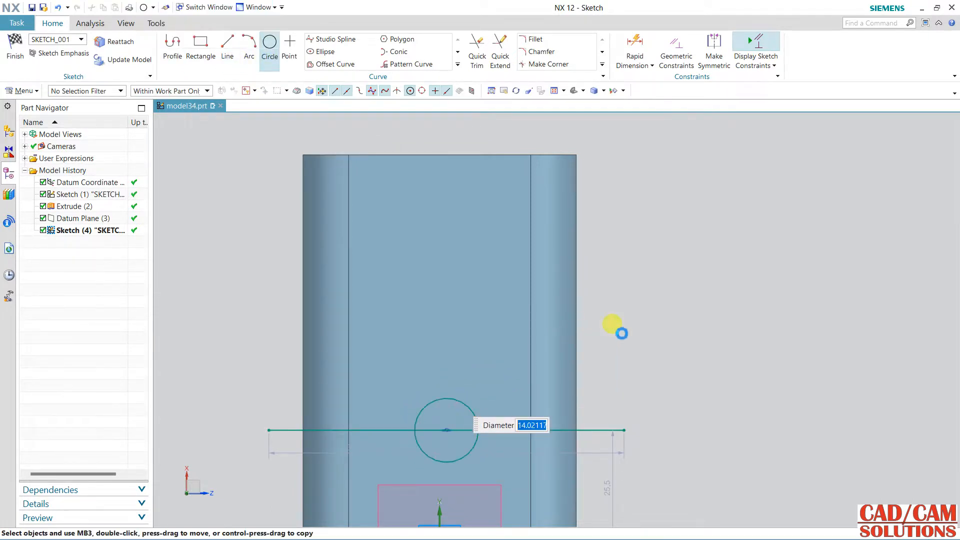
pyautogui.scroll(-2, 656, 328)
pyautogui.press('Escape')
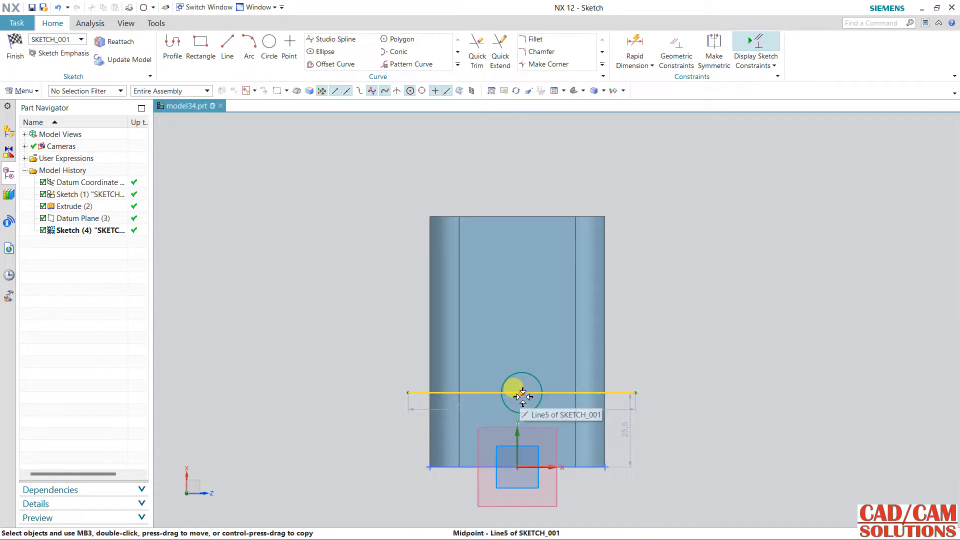
# - Constrain the circle's centre, at the horizontal line's midpoint, onto the sketch's vertical axis
pyautogui.click(521, 414)
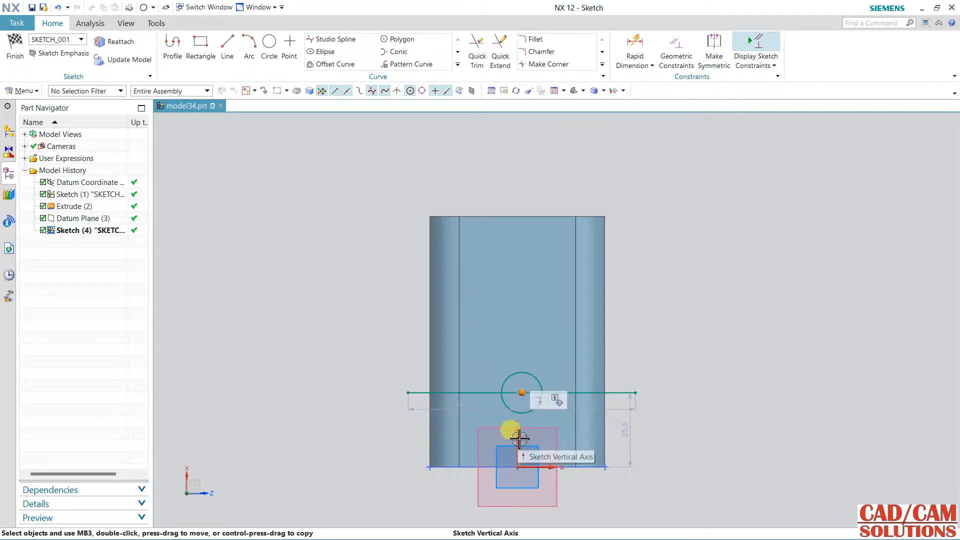
pyautogui.click(520, 438)
pyautogui.click(538, 419)
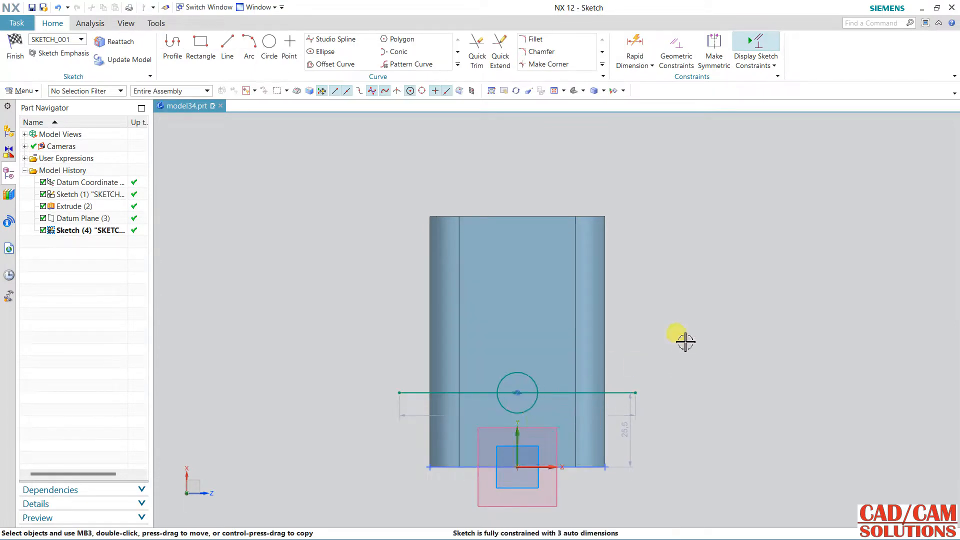
# - Trim away the circle's lower half and the line segment inside it, leaving a half-round bump in the horizontal line
pyautogui.click(477, 49)
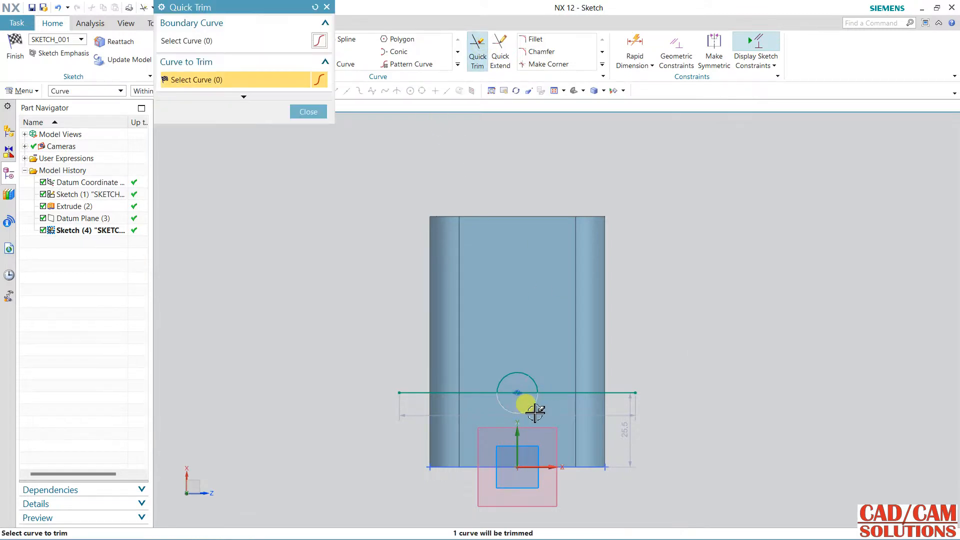
pyautogui.click(532, 406)
pyautogui.click(530, 393)
pyautogui.middleClick(677, 382)
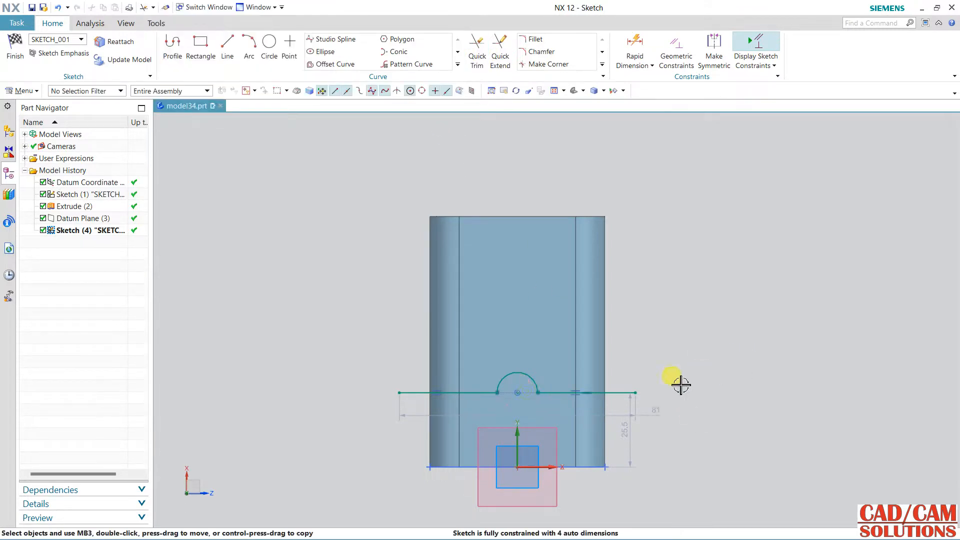
# - Fillet both corners between the half-round bump and the horizontal lines with a 4 mm radius, and finish the sketch
pyautogui.scroll(3, 598, 388)
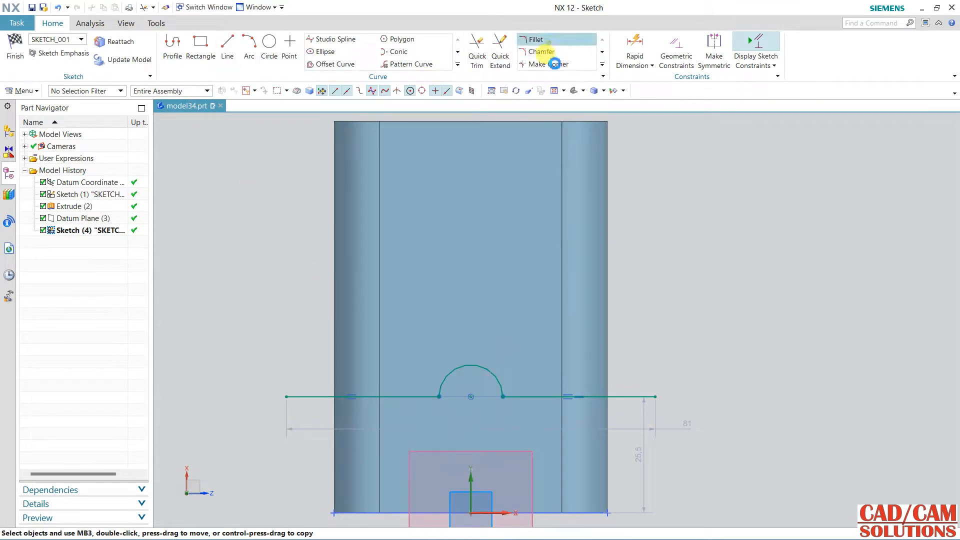
pyautogui.click(536, 39)
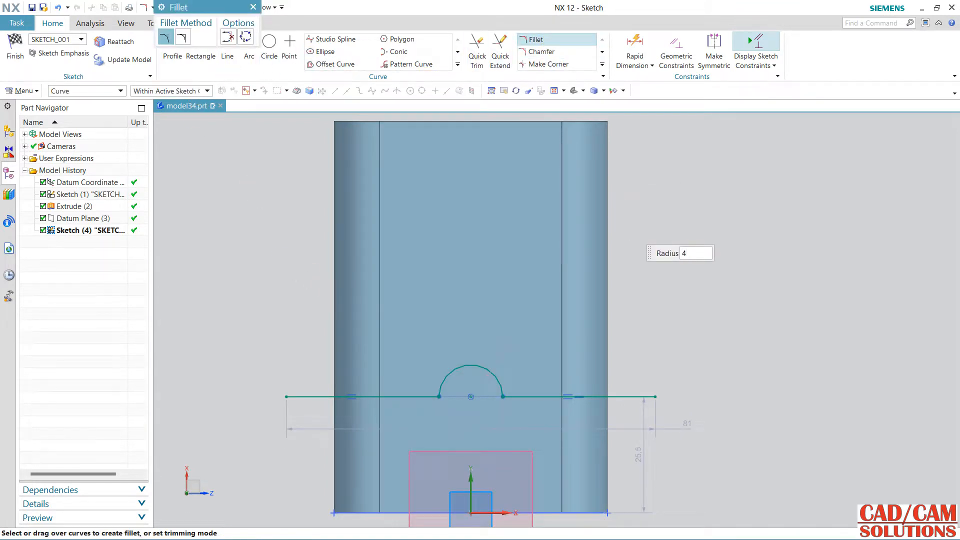
pyautogui.click(516, 398)
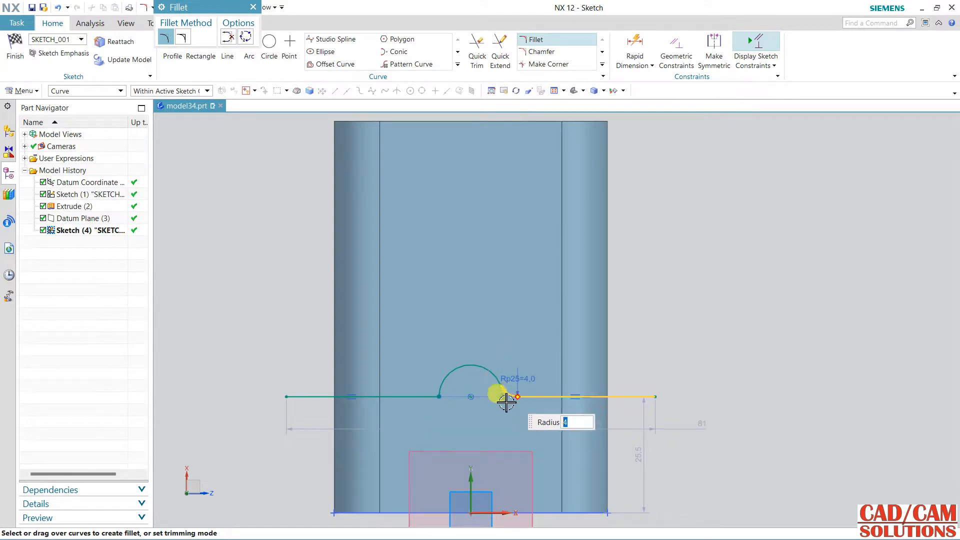
pyautogui.click(440, 399)
pyautogui.press('Escape')
pyautogui.click(15, 47)
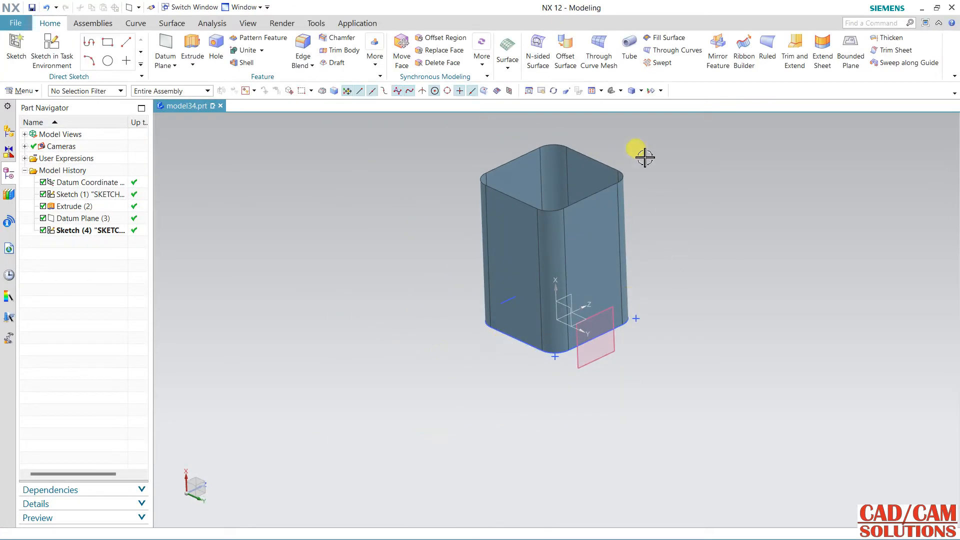
# - Start Project Curve and select the whole connected bump profile as the curves to project
pyautogui.click(246, 24)
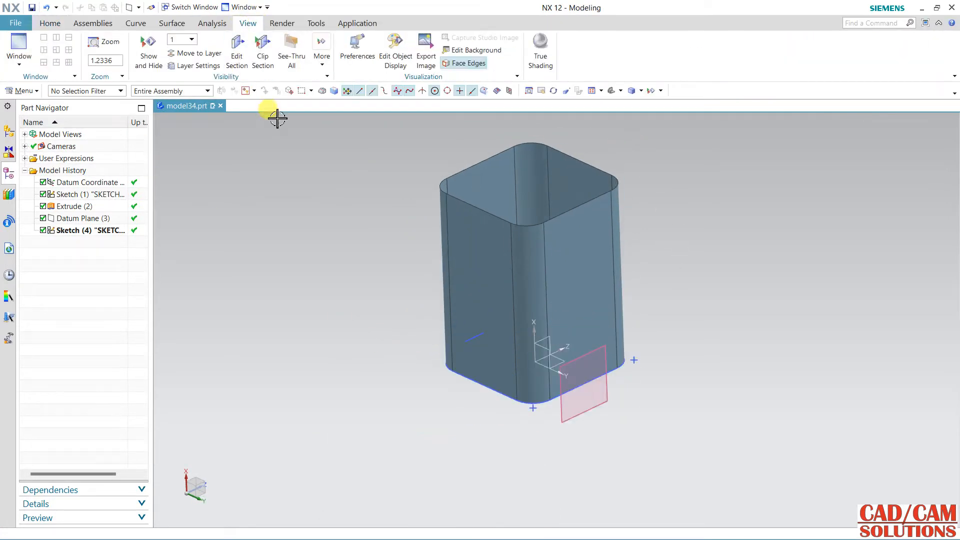
pyautogui.click(136, 23)
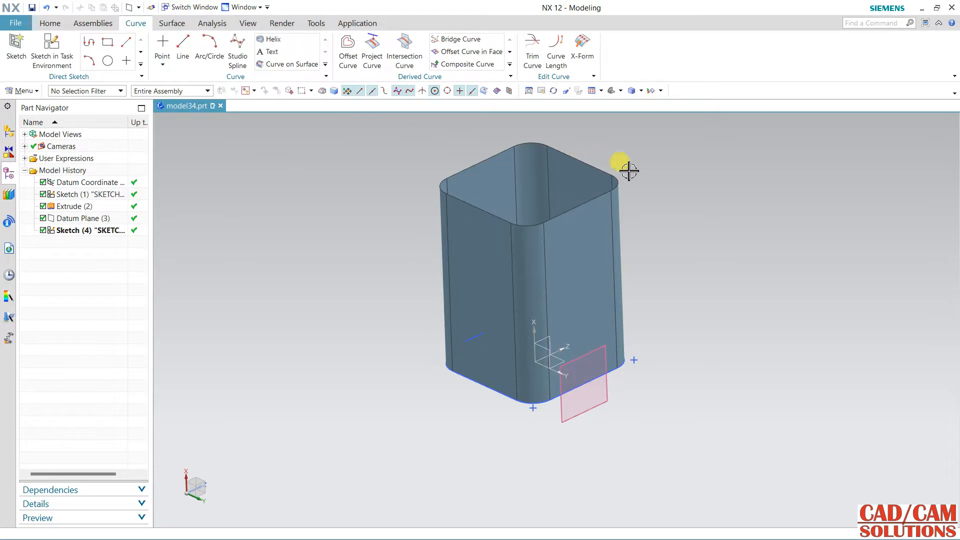
pyautogui.moveTo(656, 172); pyautogui.dragTo(650, 202, button='middle')
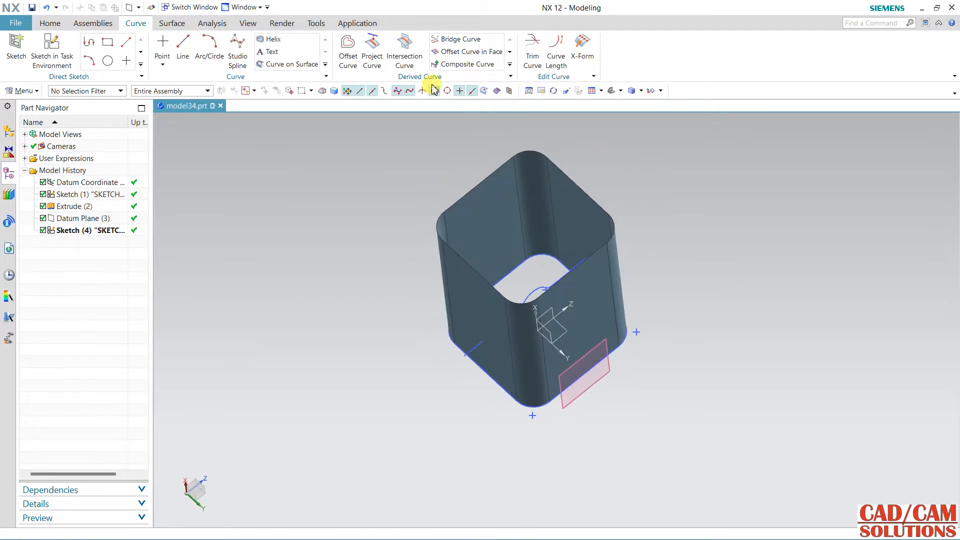
pyautogui.click(377, 57)
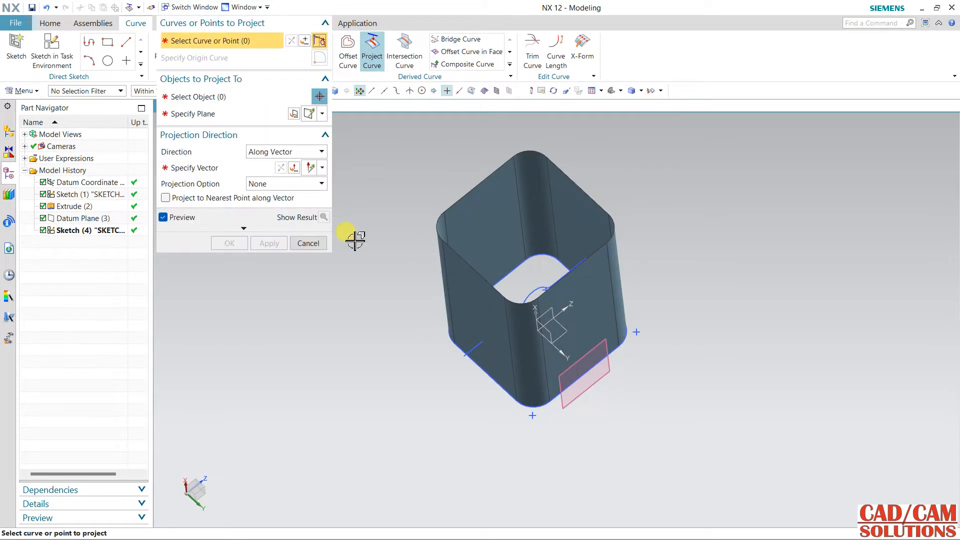
pyautogui.click(476, 352)
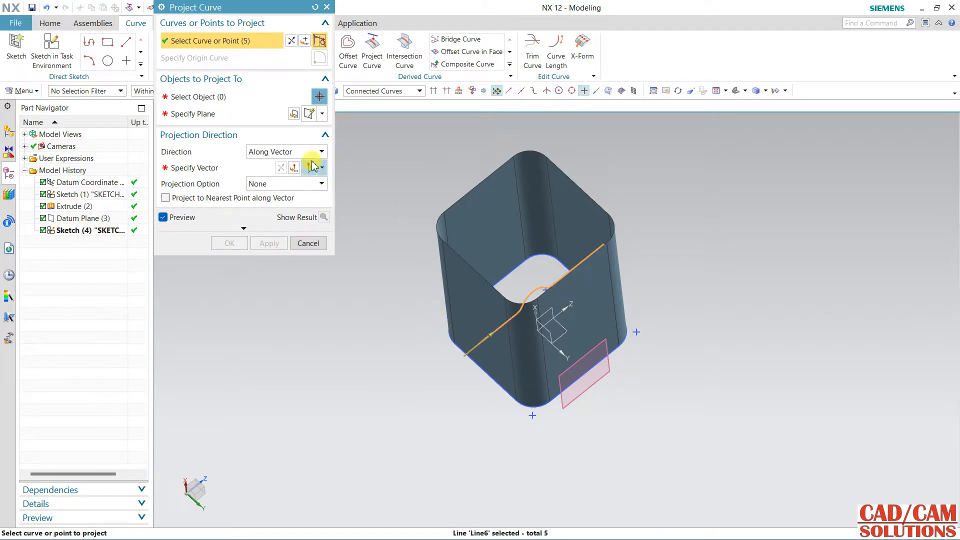
# - Set the face rule to Tangent Faces and select all side faces of the extruded body as the projection target
pyautogui.click(253, 98)
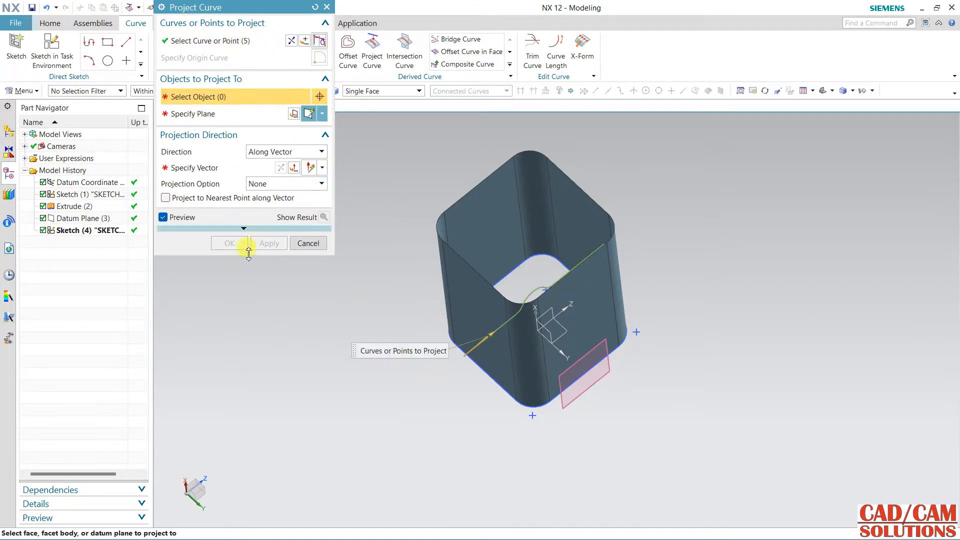
pyautogui.click(525, 352)
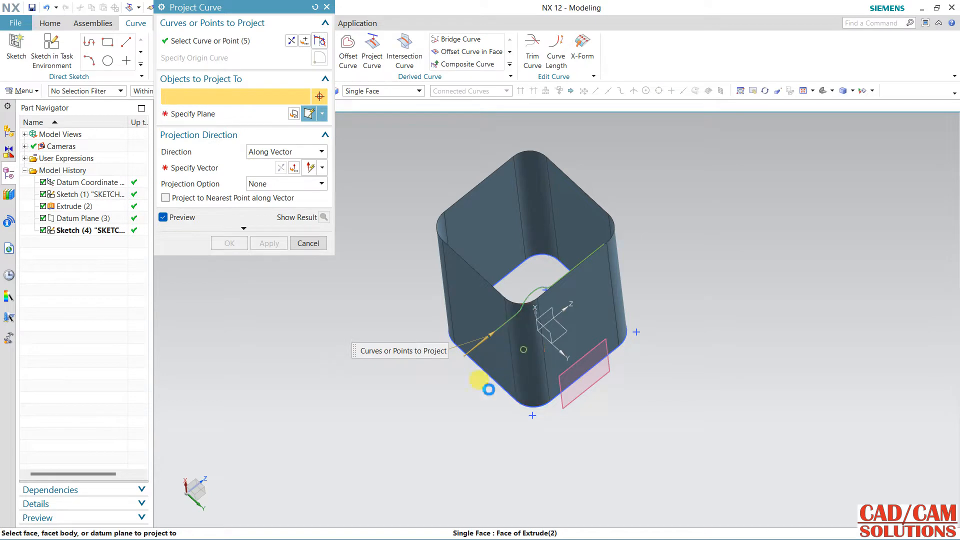
pyautogui.click(400, 92)
pyautogui.click(395, 120)
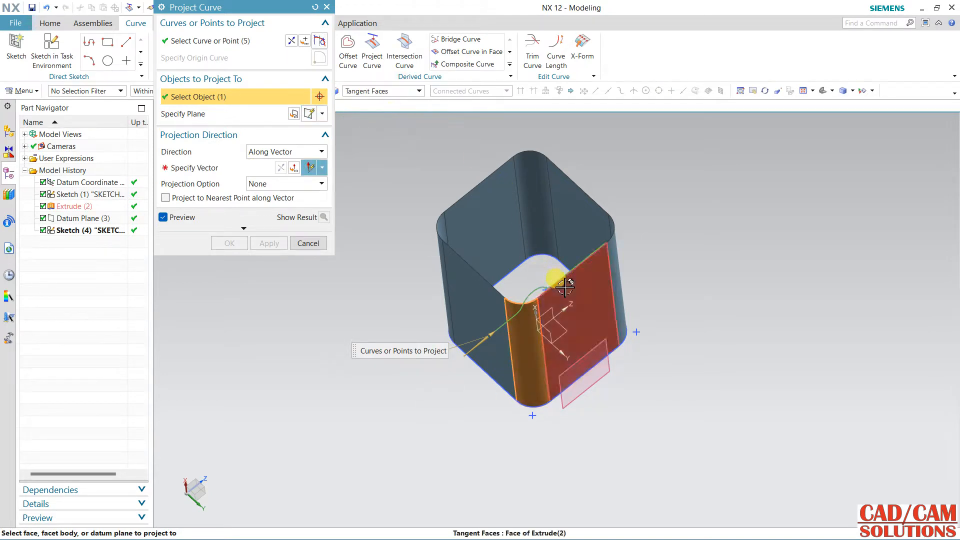
pyautogui.click(656, 284)
# - Set the projection direction along the Y axis with Project Both Sides and create the projected curve
pyautogui.click(207, 168)
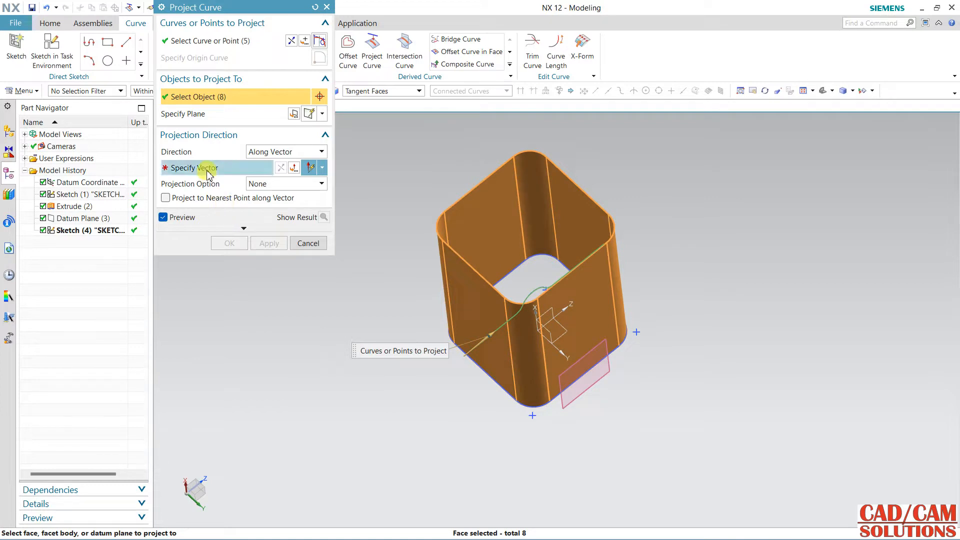
pyautogui.click(576, 339)
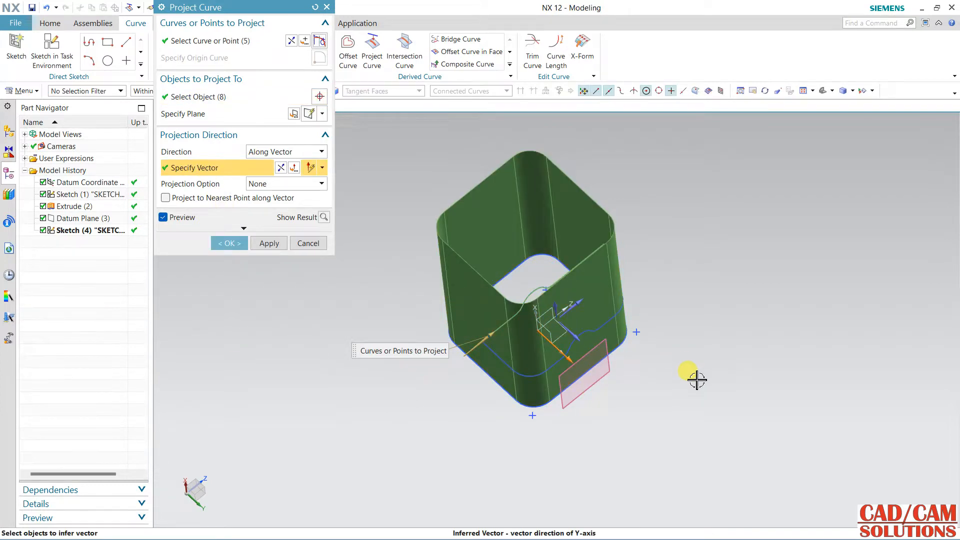
pyautogui.moveTo(697, 380); pyautogui.dragTo(690, 356, button='middle')
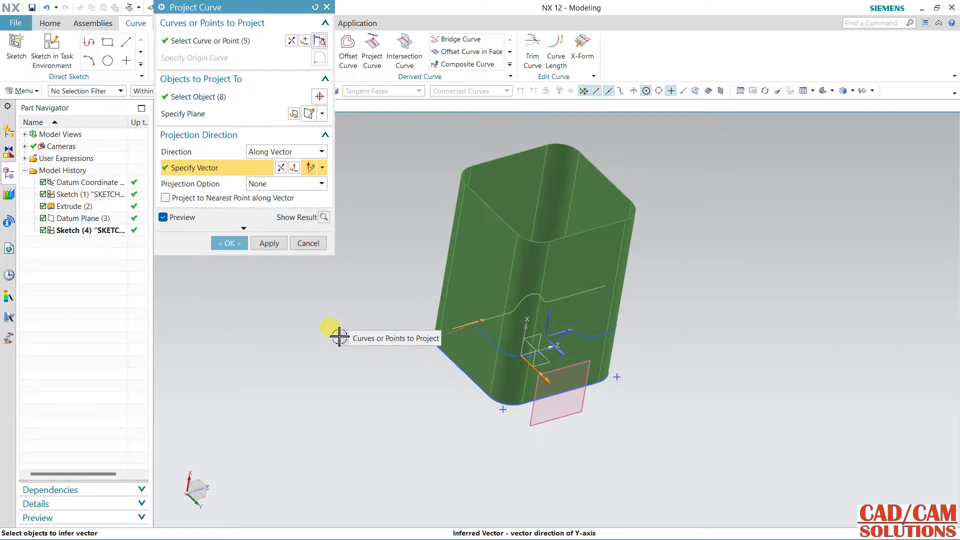
pyautogui.click(256, 186)
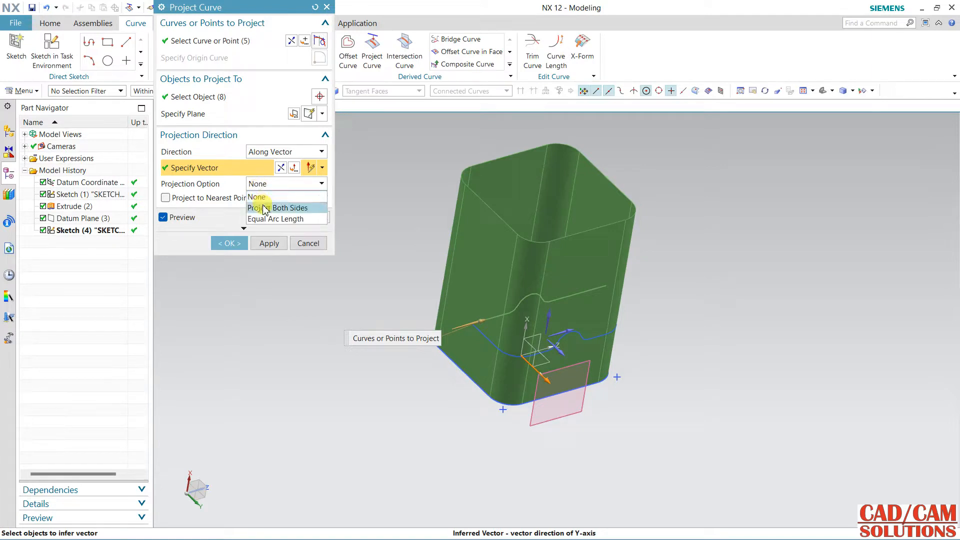
pyautogui.click(270, 208)
pyautogui.moveTo(387, 245)
pyautogui.mouseDown(button='middle')
pyautogui.moveTo(391, 320)
pyautogui.moveTo(374, 266)
pyautogui.moveTo(375, 236)
pyautogui.moveTo(392, 221)
pyautogui.moveTo(380, 250)
pyautogui.moveTo(372, 241)
pyautogui.mouseUp(button='middle')
pyautogui.click(233, 244)
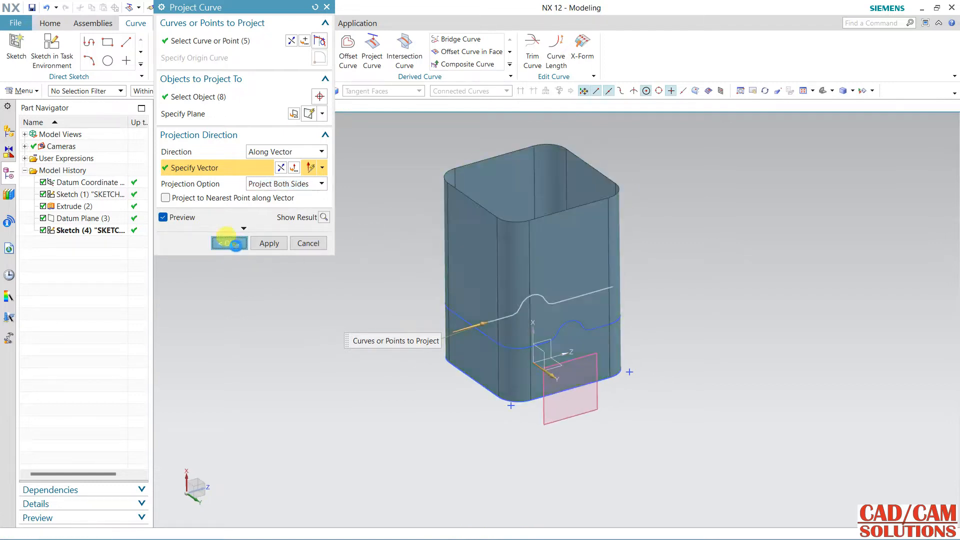
# - Hide the original bump-profile sketch that was projected onto the body
pyautogui.moveTo(250, 345)
pyautogui.mouseDown(button='middle')
pyautogui.moveTo(420, 278)
pyautogui.moveTo(423, 302)
pyautogui.moveTo(420, 285)
pyautogui.moveTo(400, 307)
pyautogui.mouseUp(button='middle')
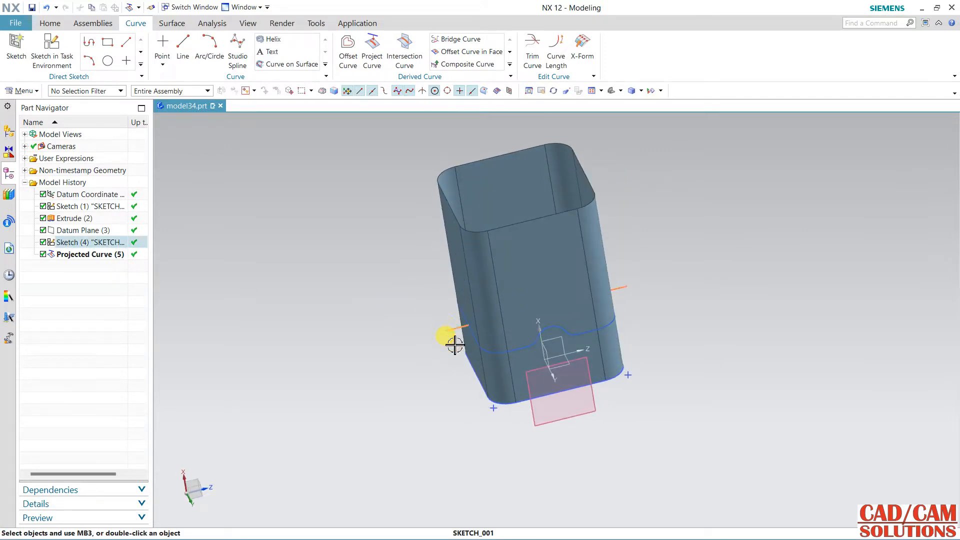
pyautogui.click(455, 346)
pyautogui.click(445, 346)
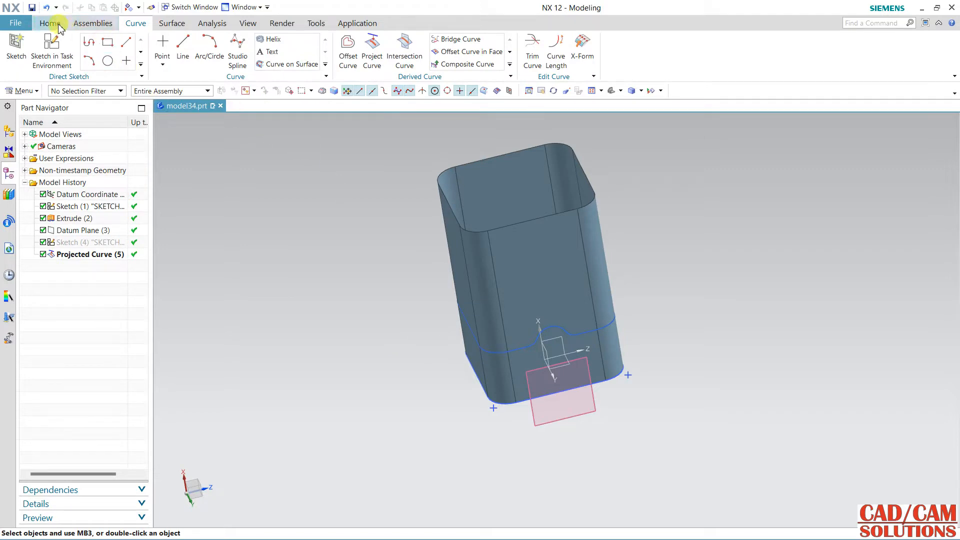
# - Start a task-environment sketch on the XZ datum plane with its horizontal reference along the Z direction
pyautogui.click(52, 47)
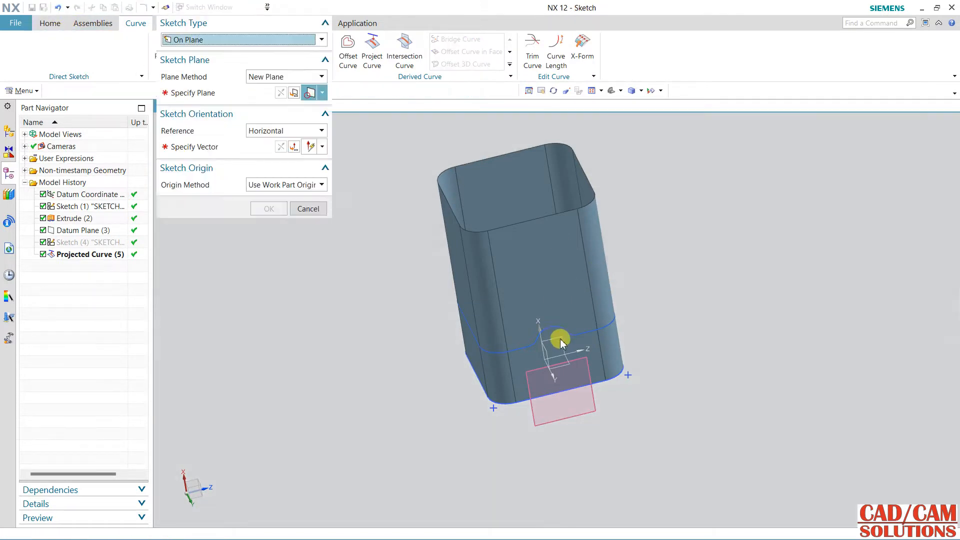
pyautogui.click(560, 341)
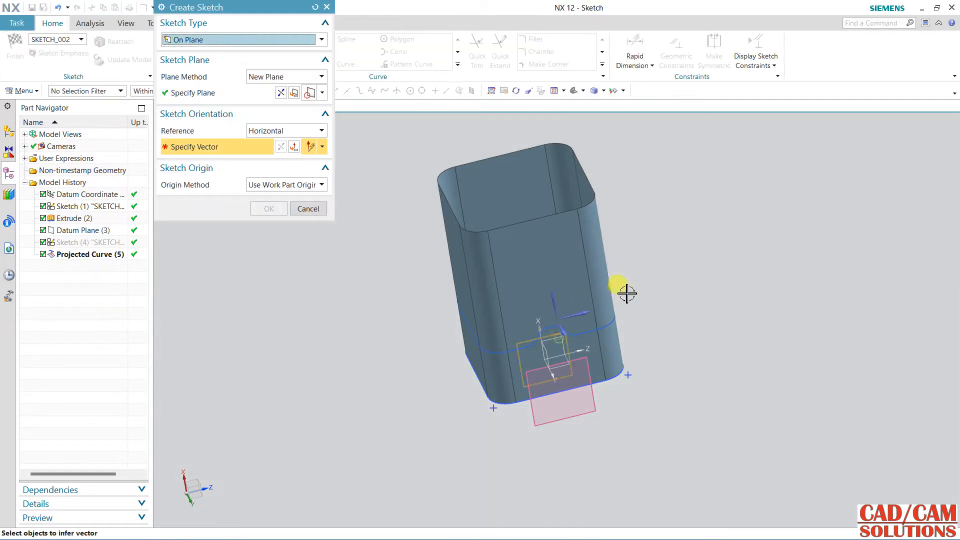
pyautogui.click(583, 313)
pyautogui.middleClick(350, 108)
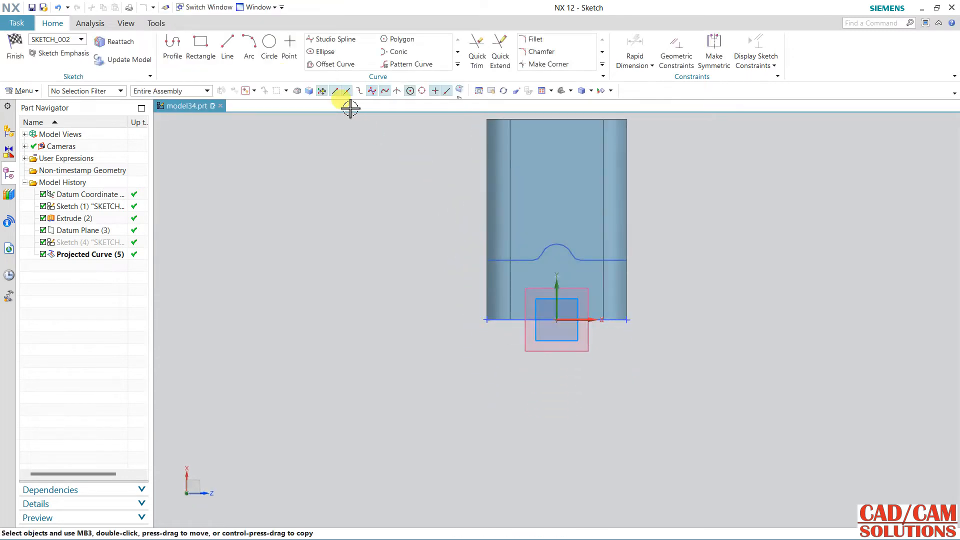
# - Draw a circle about 3.9 mm in diameter centred where the projected curve meets the body's side edge, and finish the sketch
pyautogui.press('o')
pyautogui.scroll(5, 629, 261)
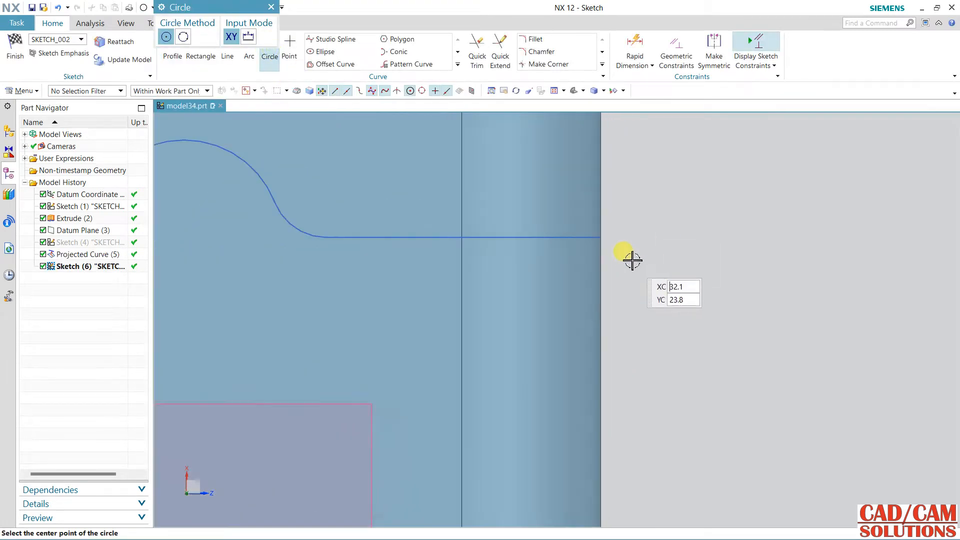
pyautogui.click(601, 237)
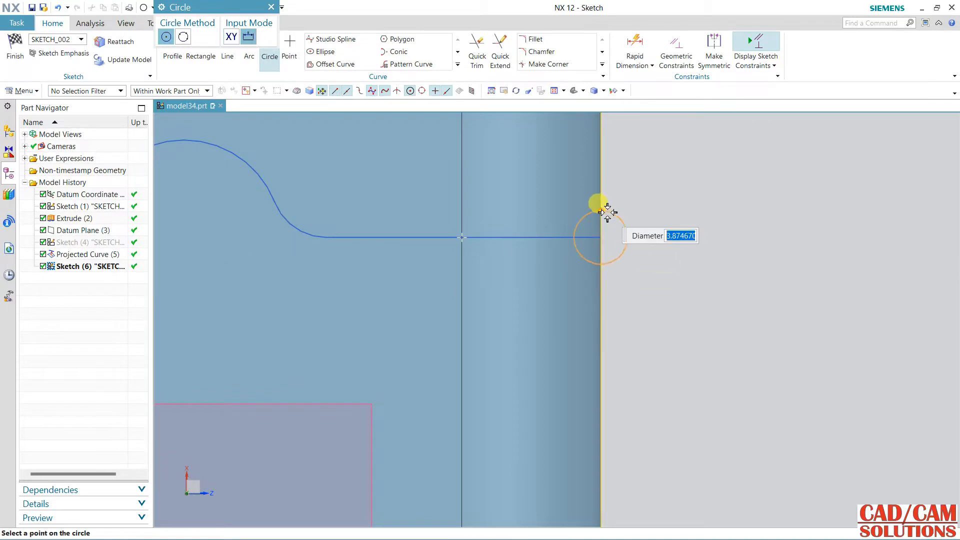
pyautogui.click(607, 210)
pyautogui.press('Escape')
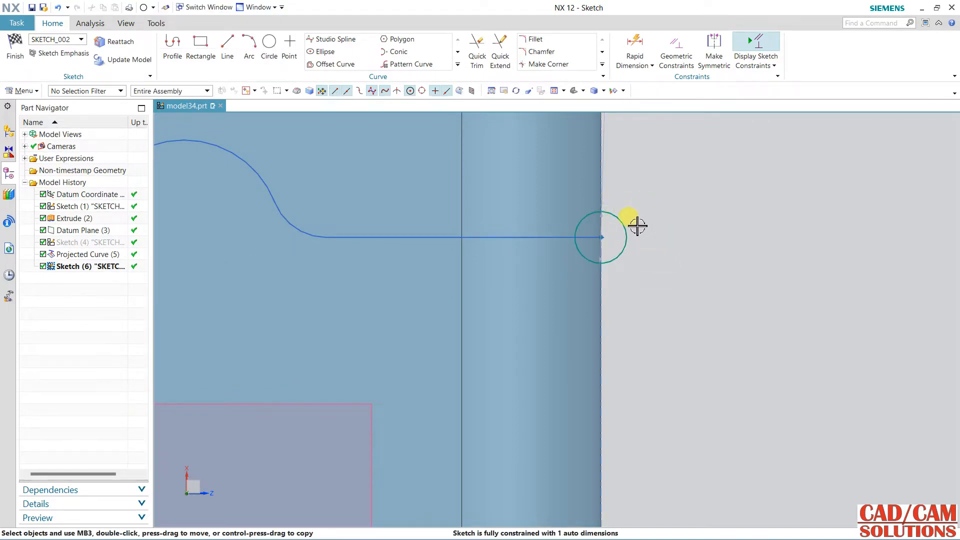
pyautogui.click(23, 57)
# - Start a Swept feature with the small circle as section and the projected curve loop, picked with Connected Curves, as guide
pyautogui.moveTo(658, 313); pyautogui.dragTo(644, 317, button='middle')
pyautogui.scroll(5, 600, 283)
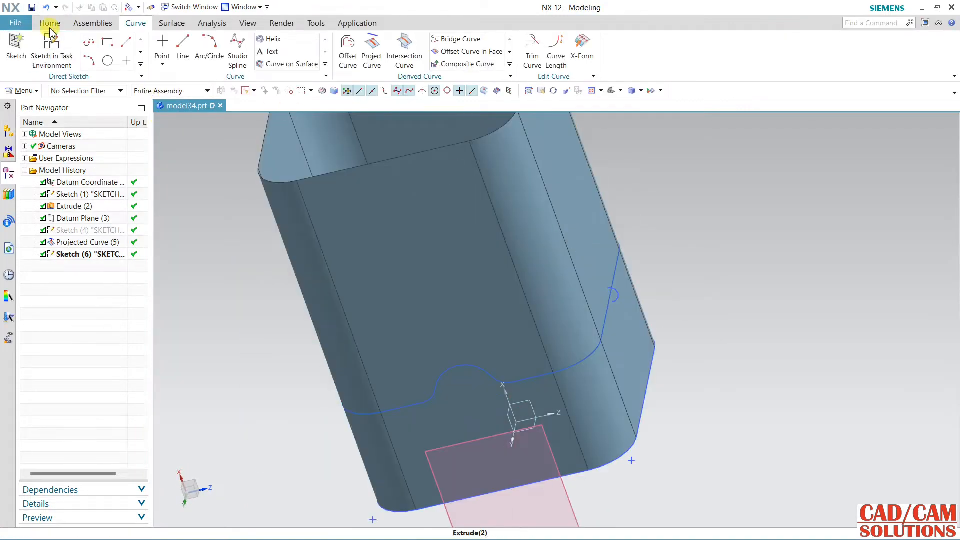
pyautogui.click(50, 25)
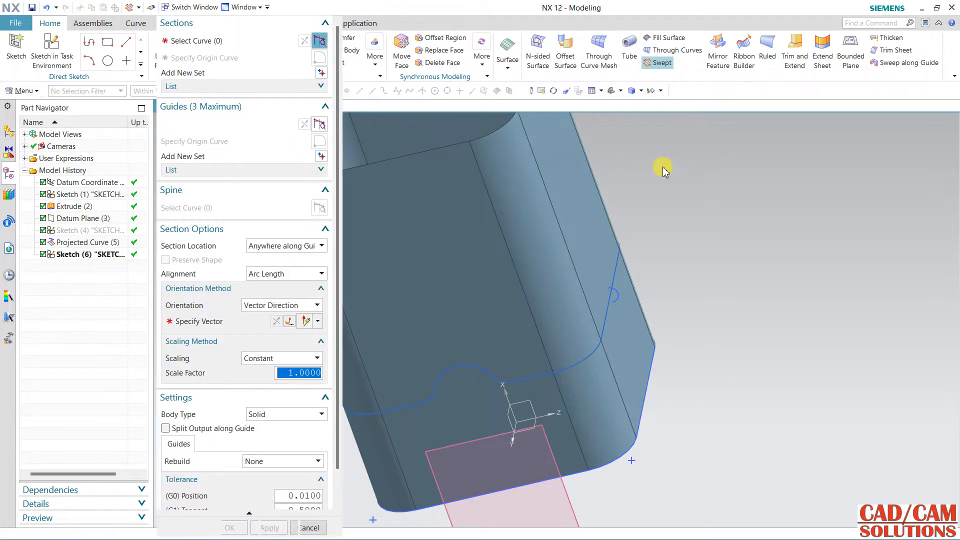
pyautogui.click(616, 296)
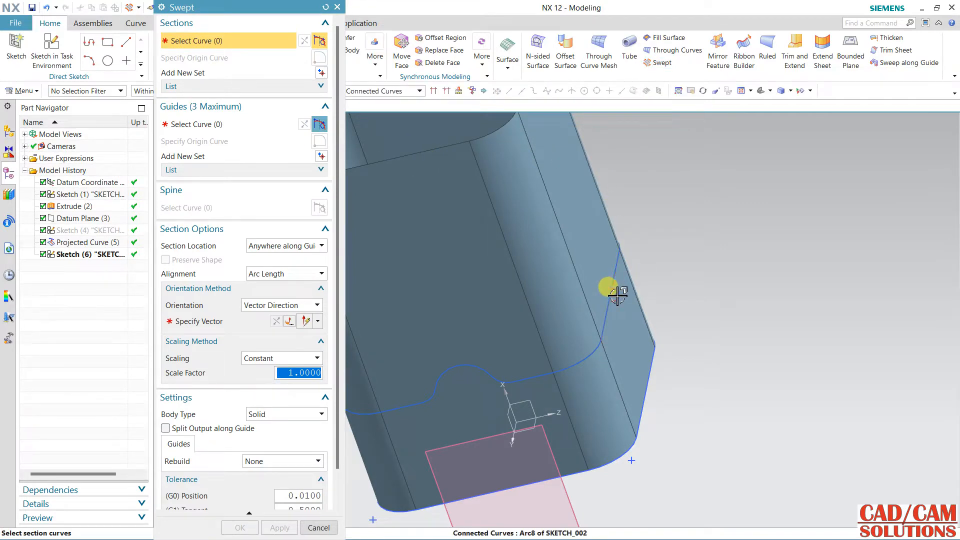
pyautogui.click(247, 125)
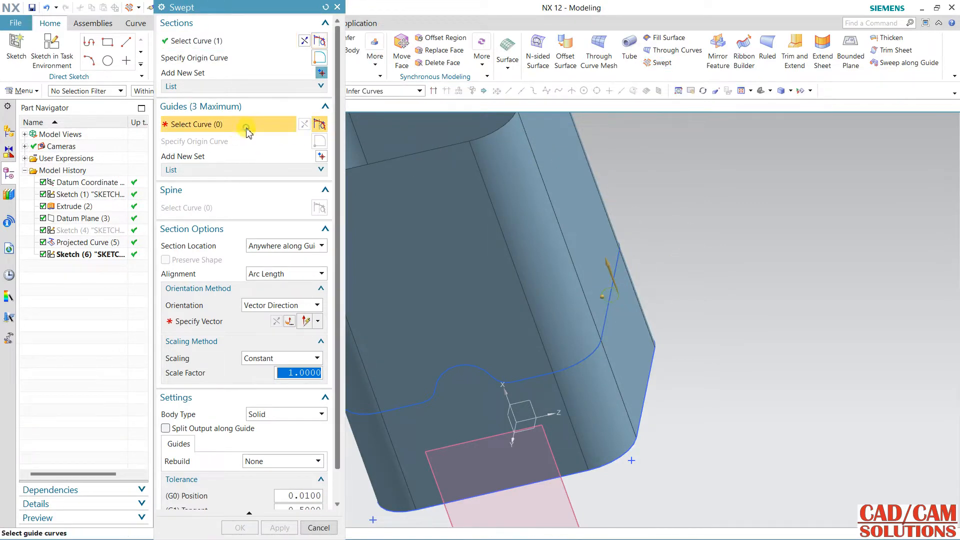
pyautogui.click(383, 91)
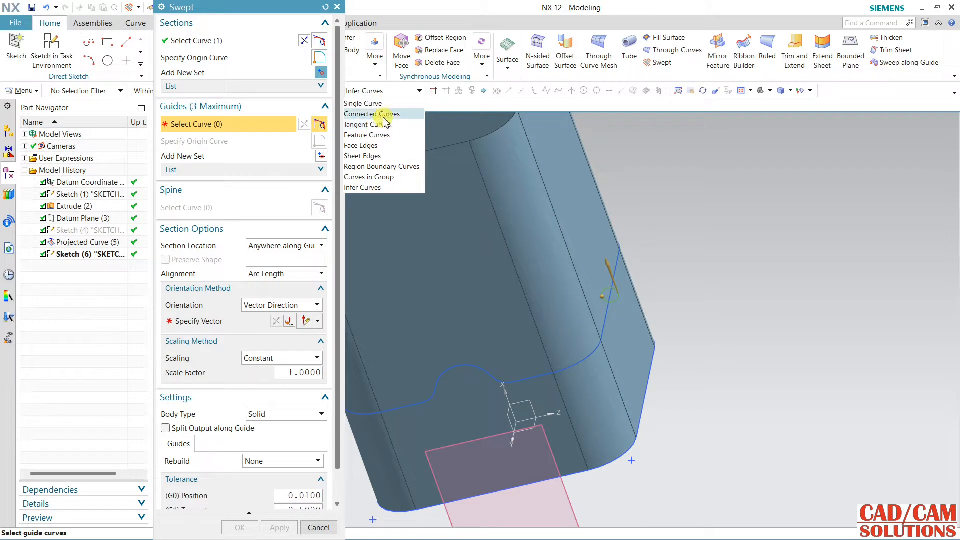
pyautogui.click(372, 114)
pyautogui.click(606, 324)
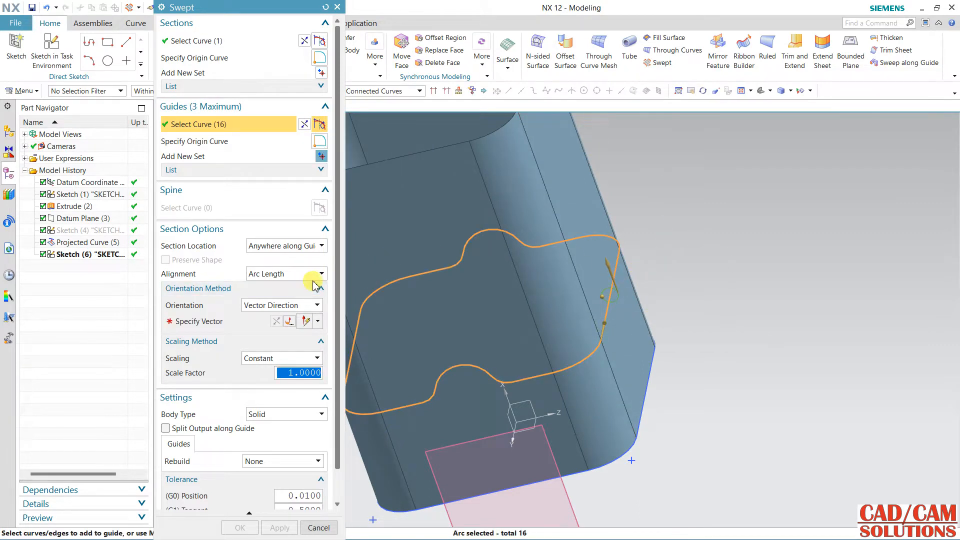
# - Set the sweep's orientation method to Fixed and its body type to Sheet, and create the swept tube
pyautogui.click(270, 305)
pyautogui.click(263, 318)
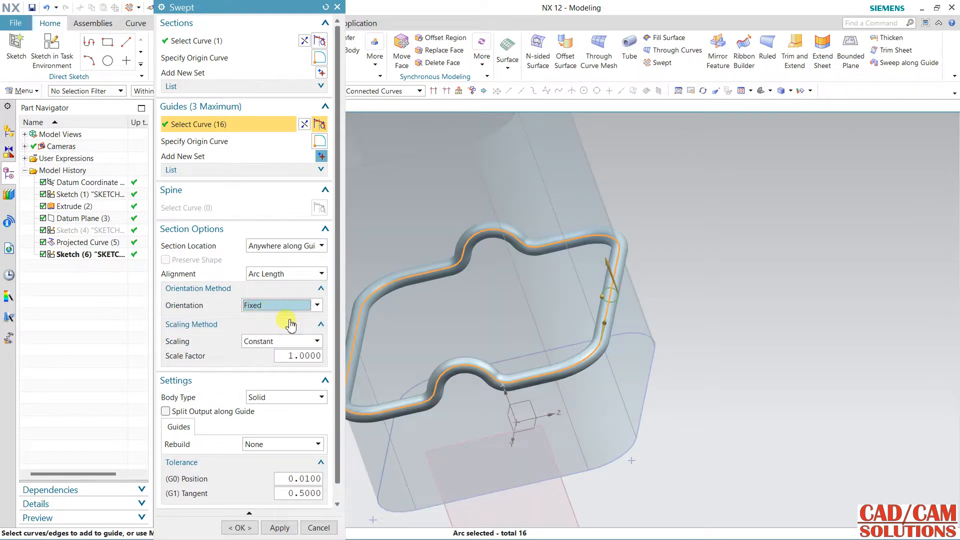
pyautogui.click(302, 397)
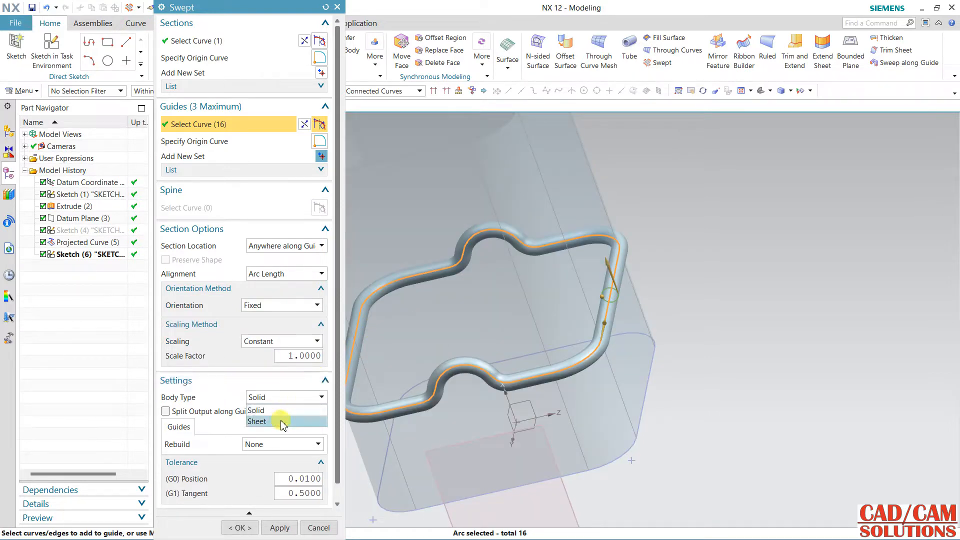
pyautogui.click(280, 419)
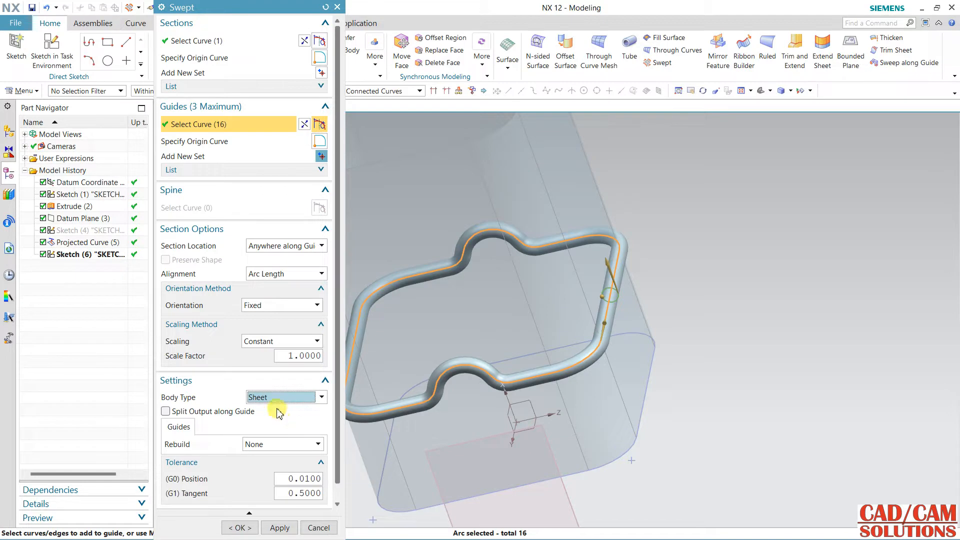
pyautogui.click(235, 529)
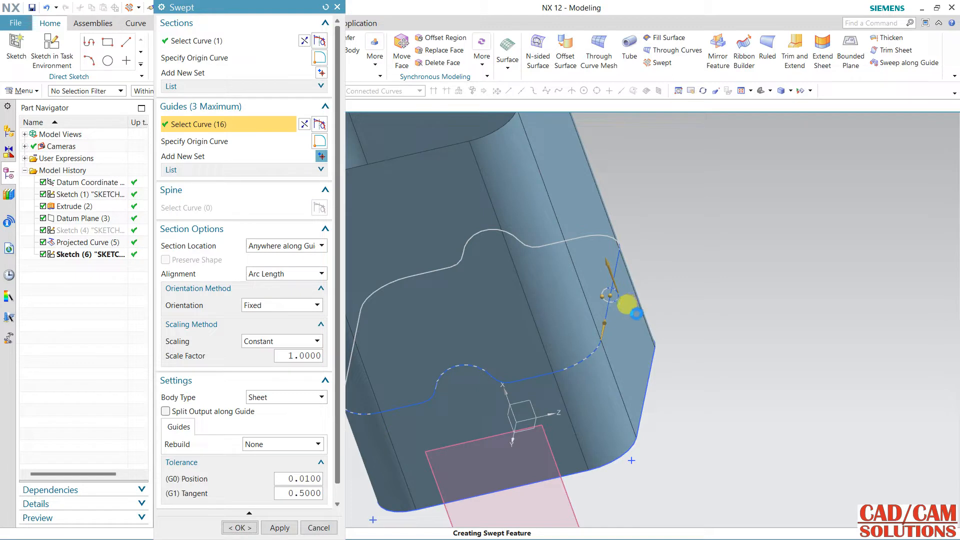
pyautogui.middleClick(678, 278)
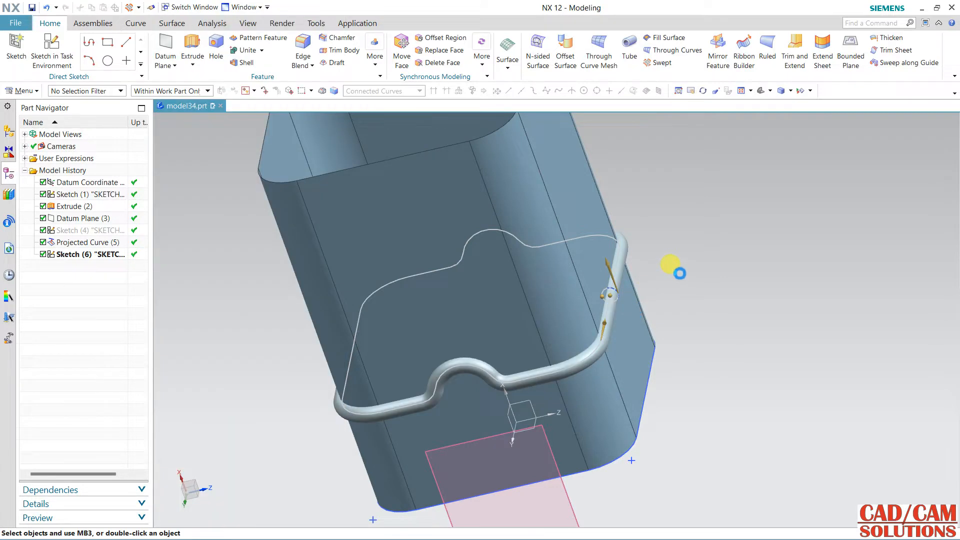
pyautogui.moveTo(666, 253)
pyautogui.mouseDown(button='middle')
pyautogui.moveTo(677, 281)
pyautogui.moveTo(684, 262)
pyautogui.moveTo(675, 250)
pyautogui.mouseUp(button='middle')
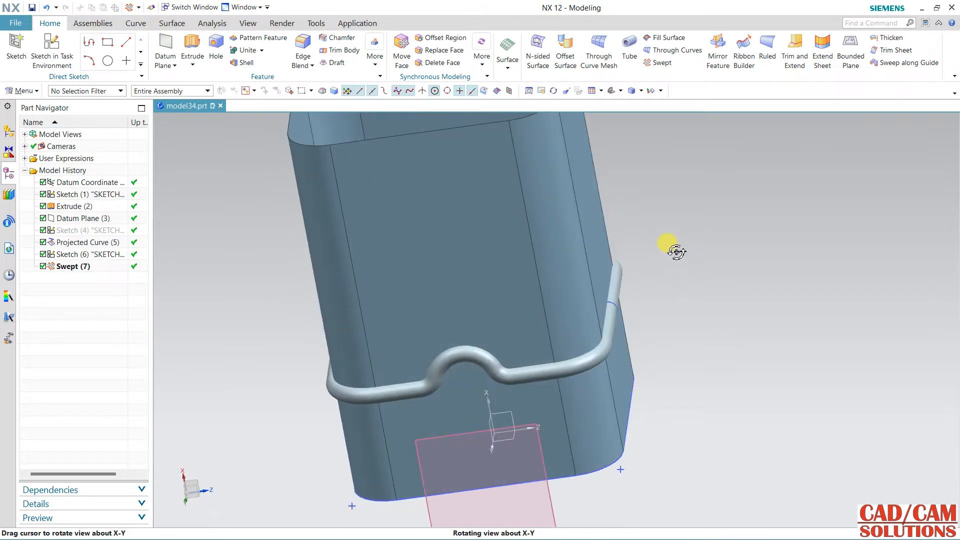
# - Inspect the tube's cut ends in a one-plane section view along Y, and discard the section
pyautogui.click(248, 25)
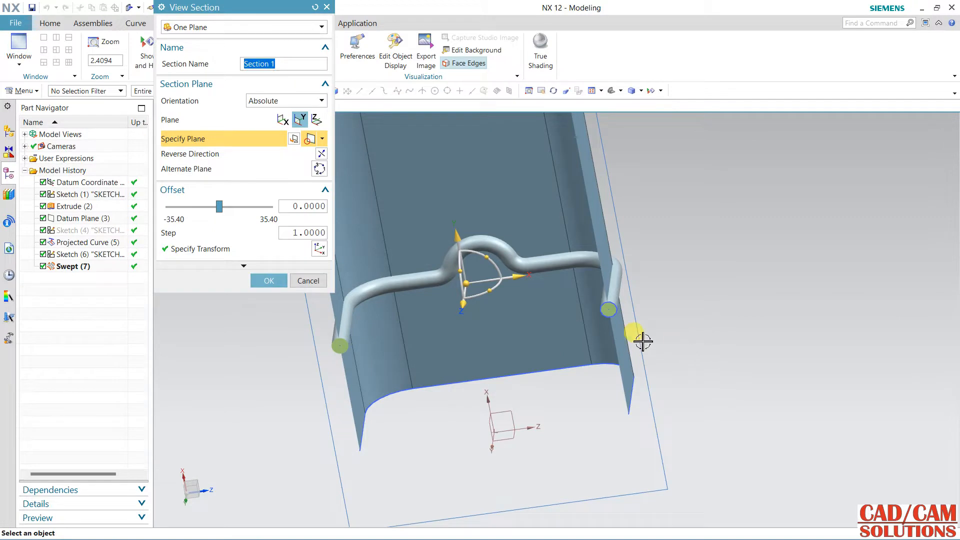
pyautogui.scroll(4, 604, 314)
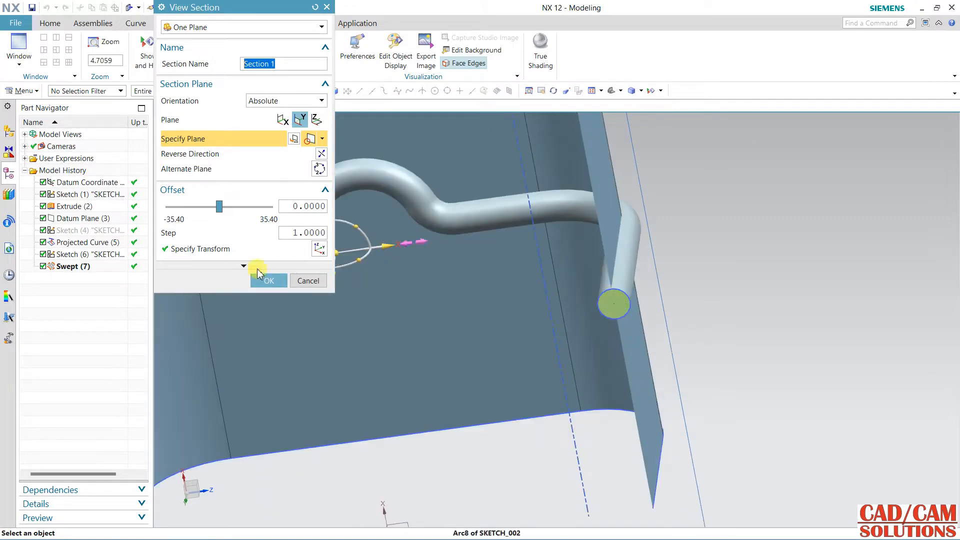
pyautogui.click(309, 280)
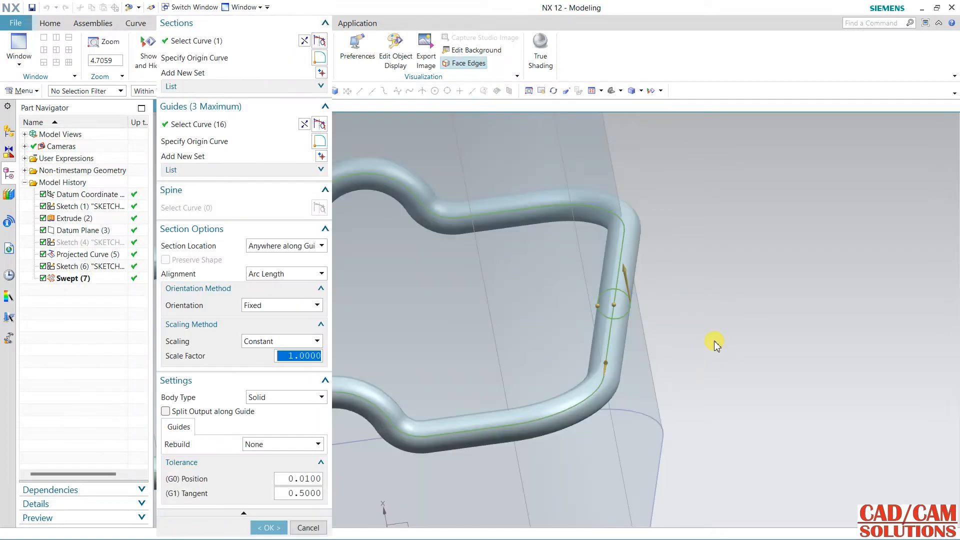
# - Edit the existing Swept feature to use the Sheet body type, show its result, and accept the change
pyautogui.click(267, 400)
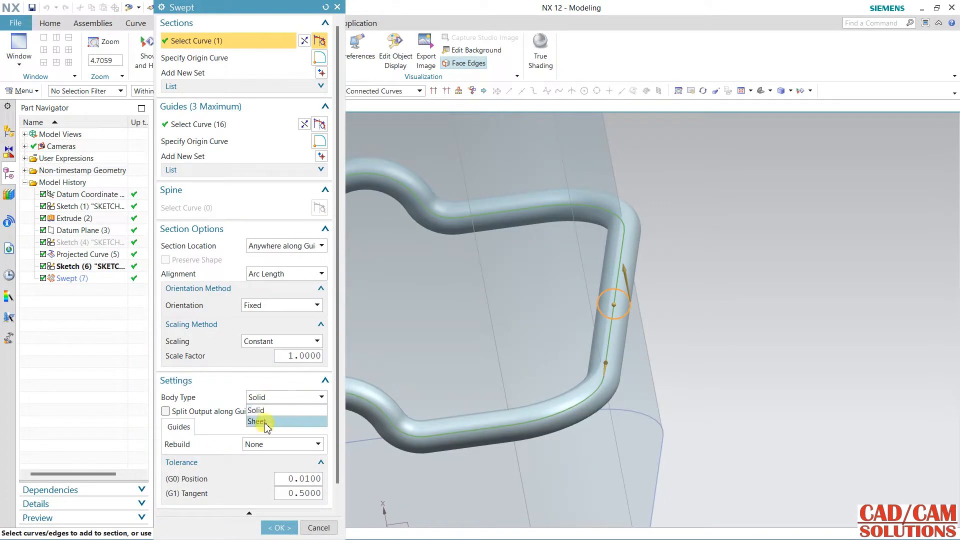
pyautogui.click(266, 423)
pyautogui.scroll(-3, 495, 356)
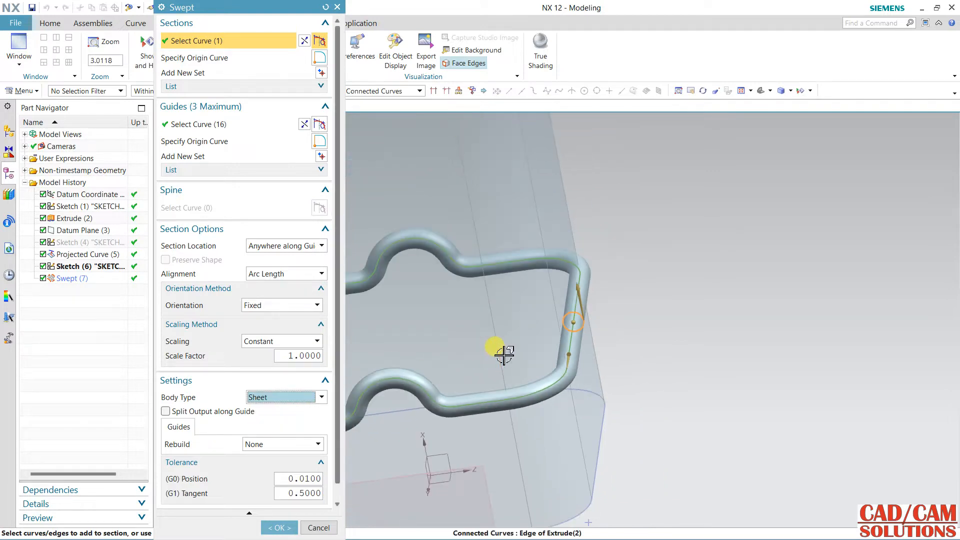
pyautogui.scroll(-1, 289, 453)
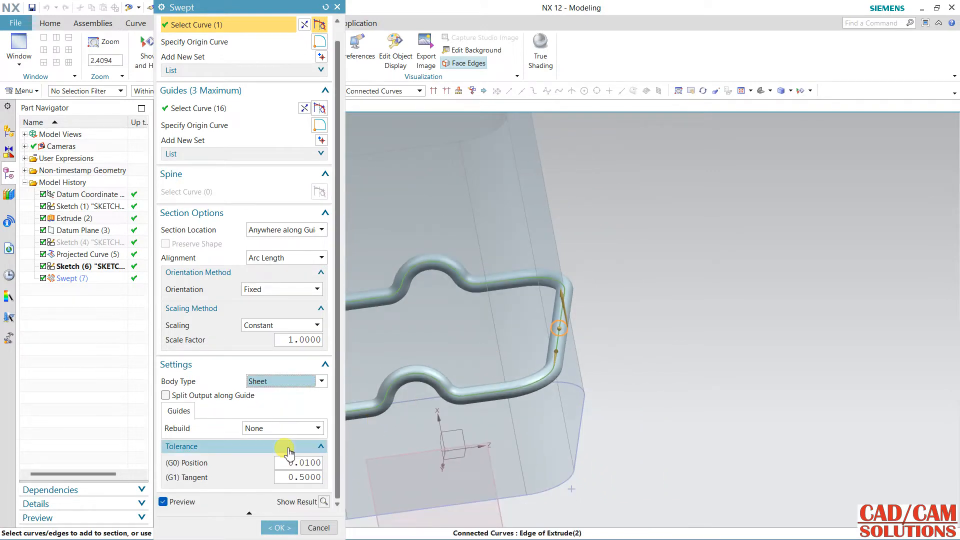
pyautogui.click(324, 502)
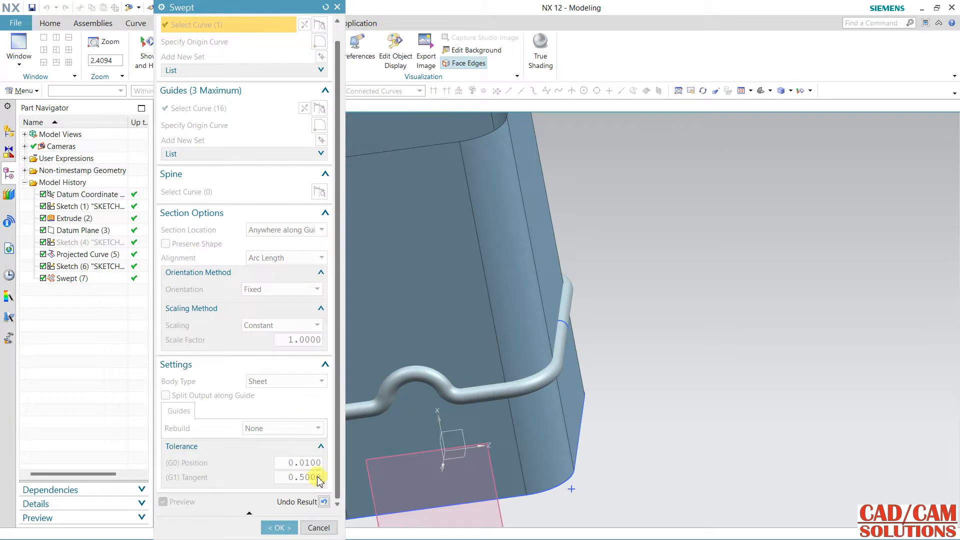
pyautogui.click(280, 528)
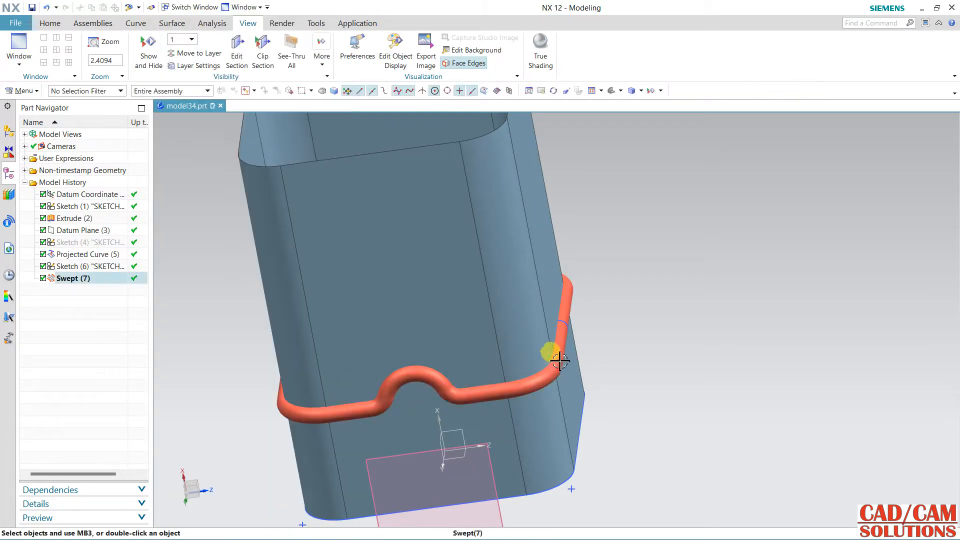
# - Recheck the edited tube in a section view and review the body type in its Swept parameters, cancelling both dialogs
pyautogui.click(236, 48)
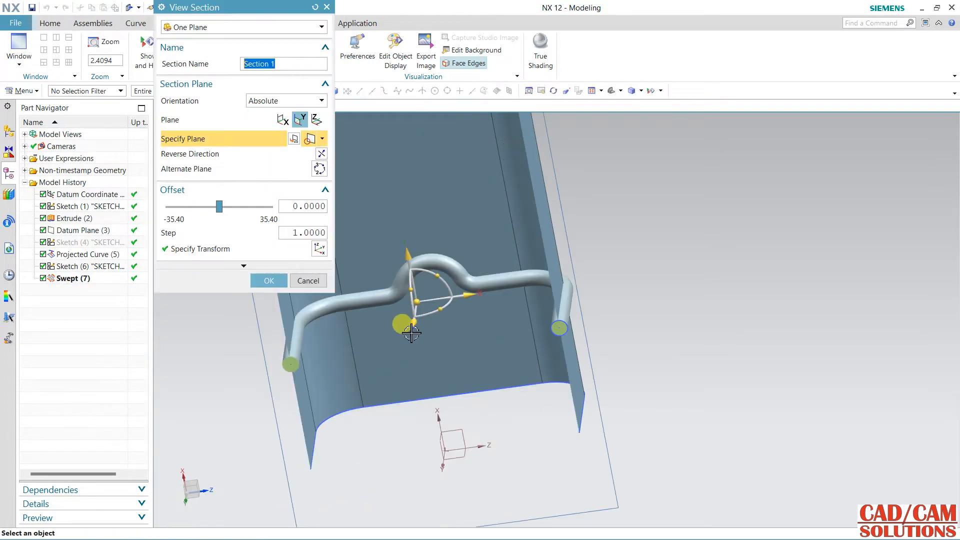
pyautogui.moveTo(498, 380); pyautogui.dragTo(341, 330, button='middle')
pyautogui.click(310, 282)
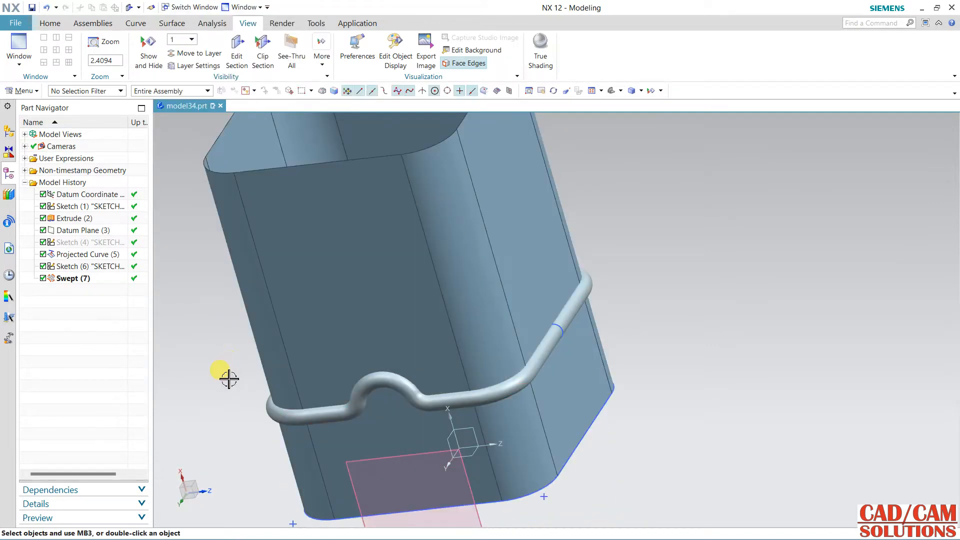
pyautogui.doubleClick(86, 279)
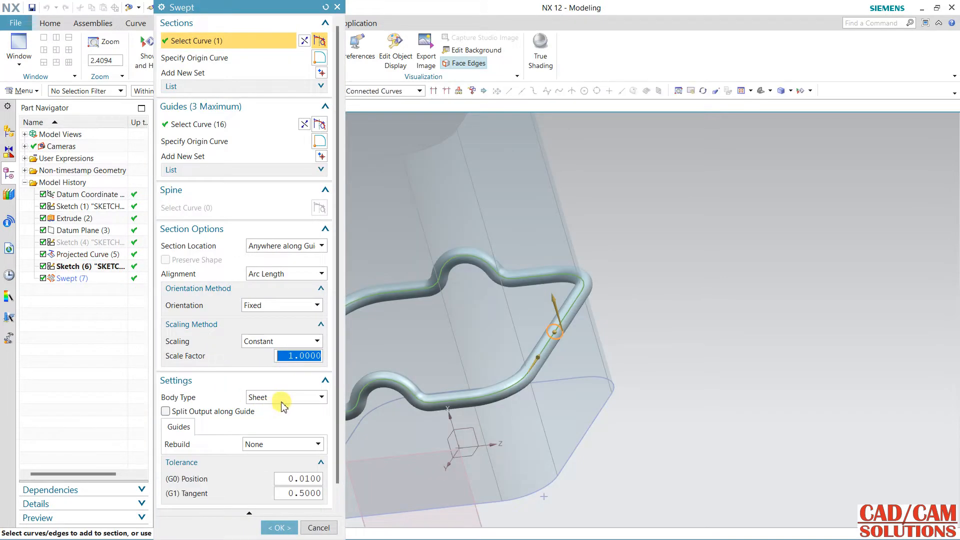
pyautogui.click(318, 531)
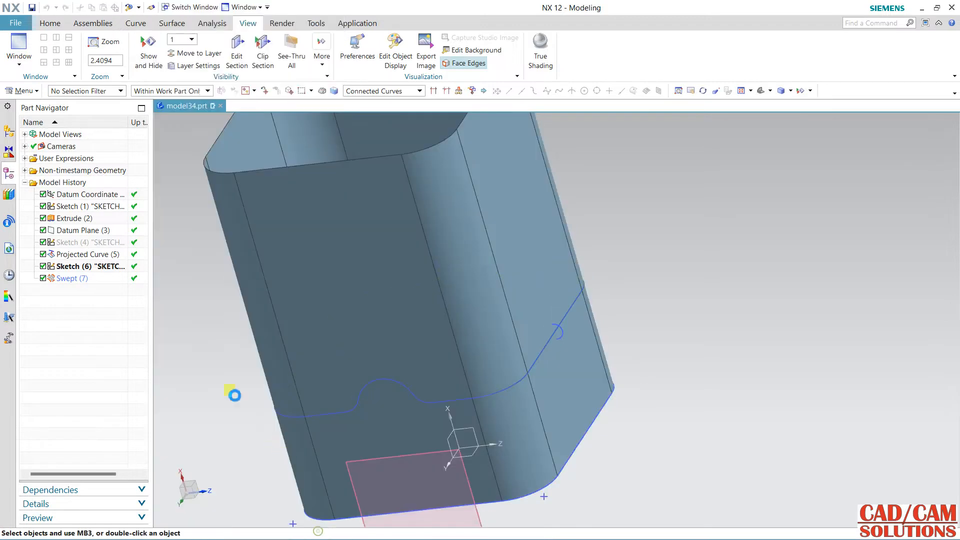
# - Delete the Swept feature from the model history
pyautogui.click(80, 279)
pyautogui.rightClick(80, 279)
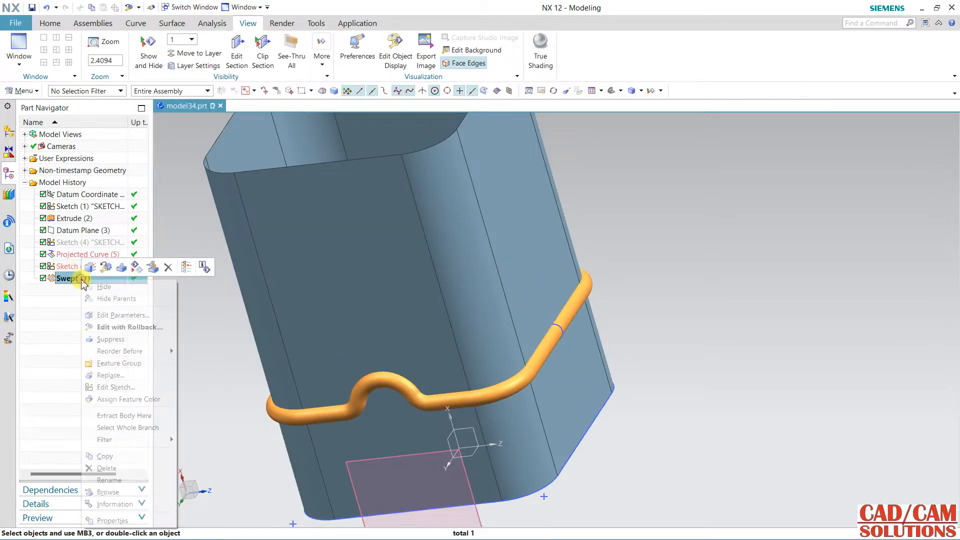
pyautogui.click(169, 268)
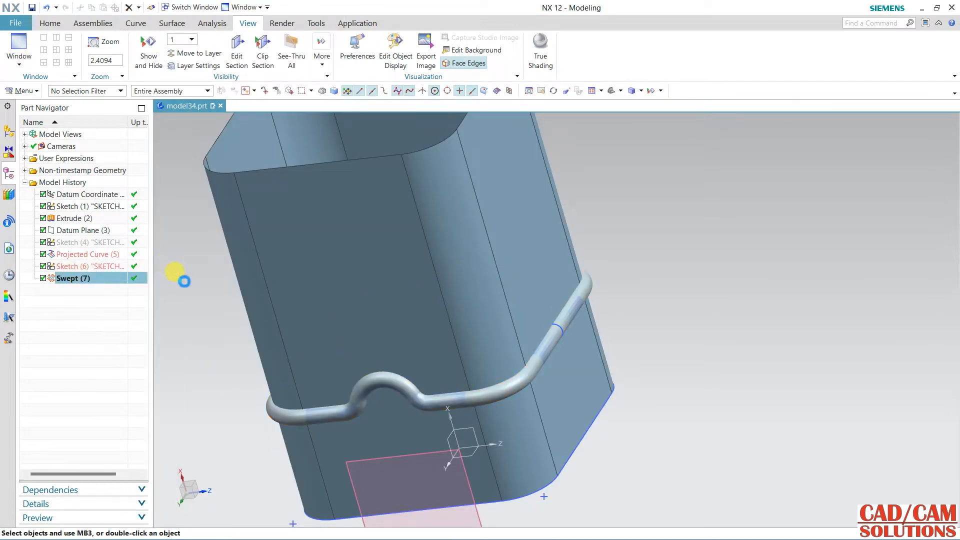
# - Set the default body type to Sheet in the general modeling preferences
pyautogui.click(22, 91)
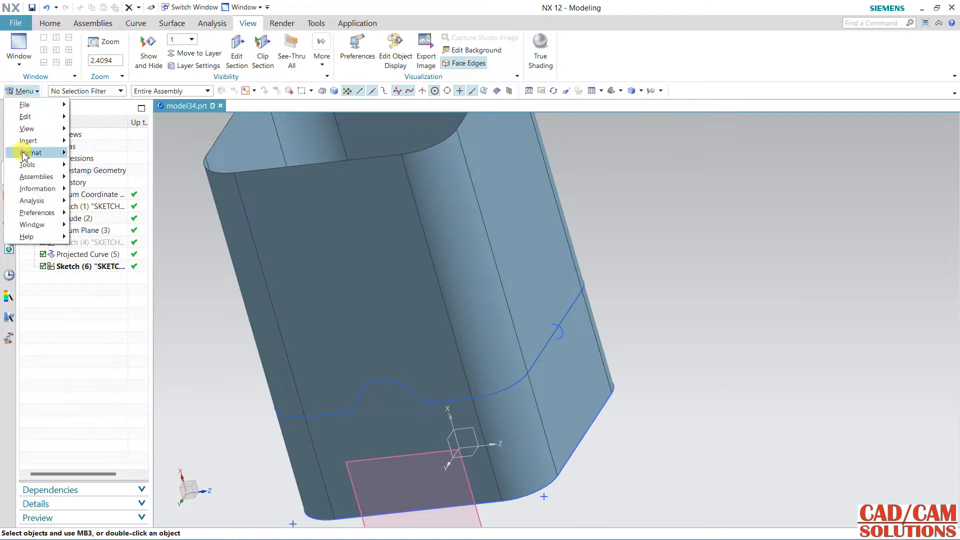
pyautogui.moveTo(49, 215)
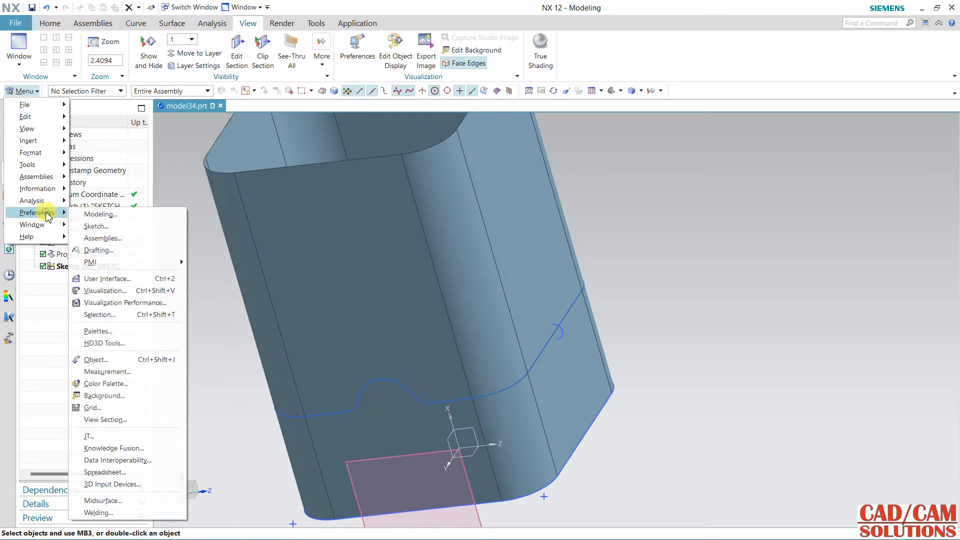
pyautogui.click(136, 220)
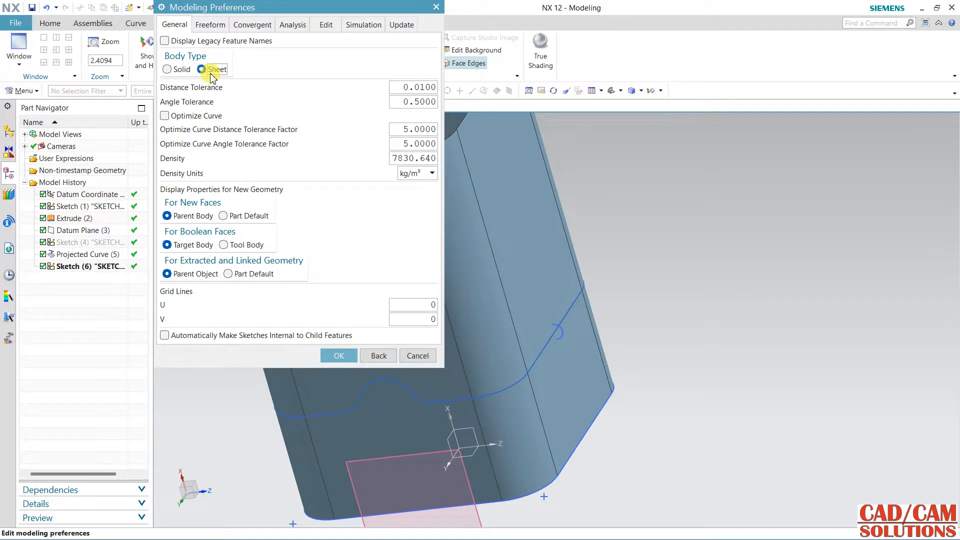
pyautogui.click(334, 356)
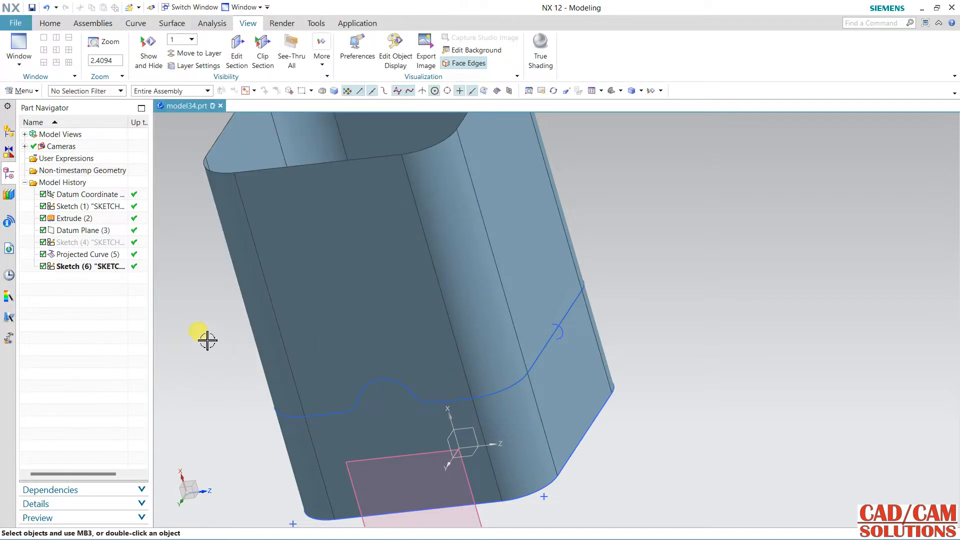
# - Recreate the Swept feature as a sheet, with the small circle as section and the projected curve loop as guide
pyautogui.click(50, 23)
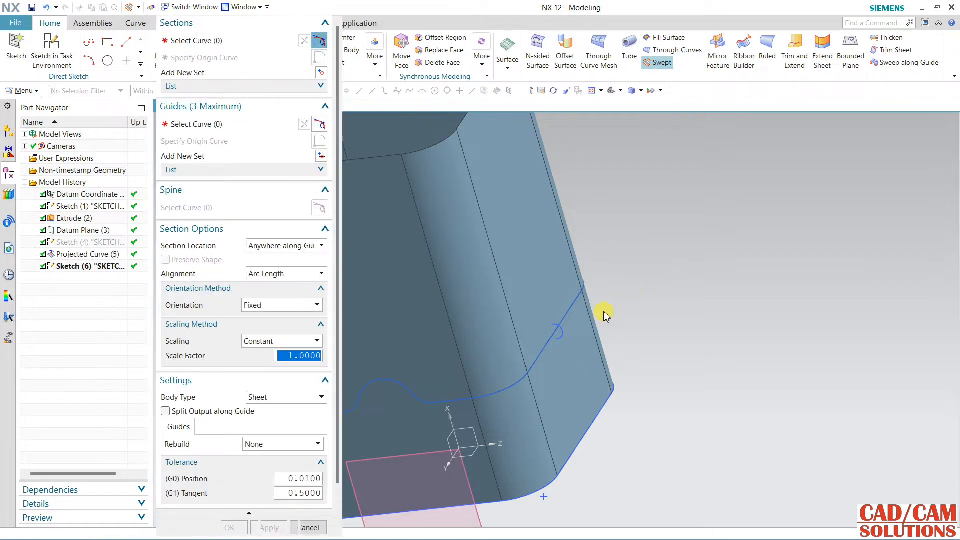
pyautogui.click(563, 331)
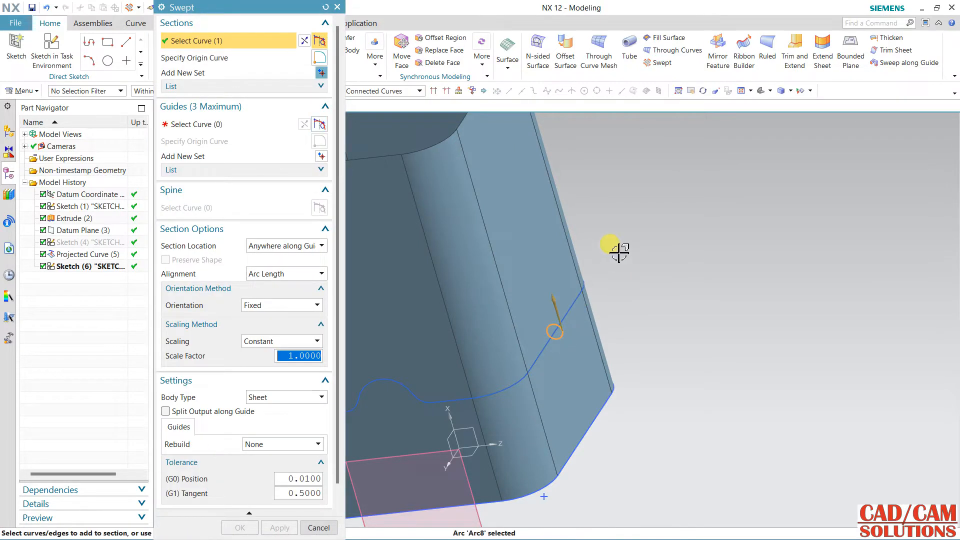
pyautogui.click(236, 124)
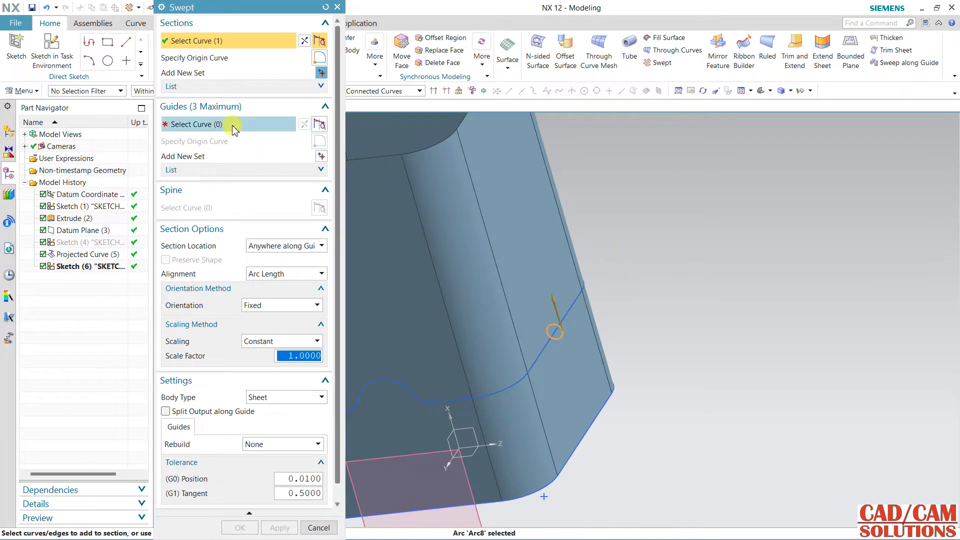
pyautogui.click(575, 301)
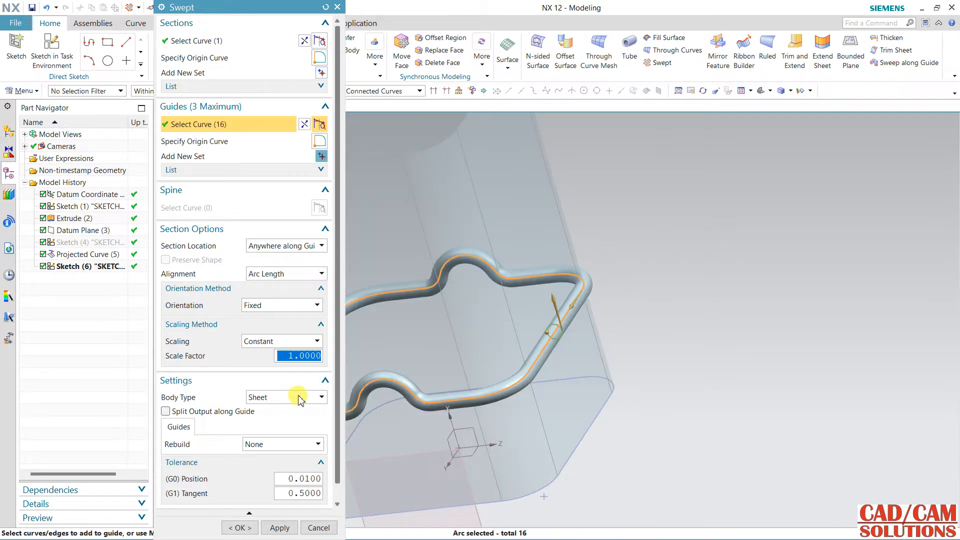
pyautogui.scroll(-1, 299, 400)
pyautogui.click(240, 528)
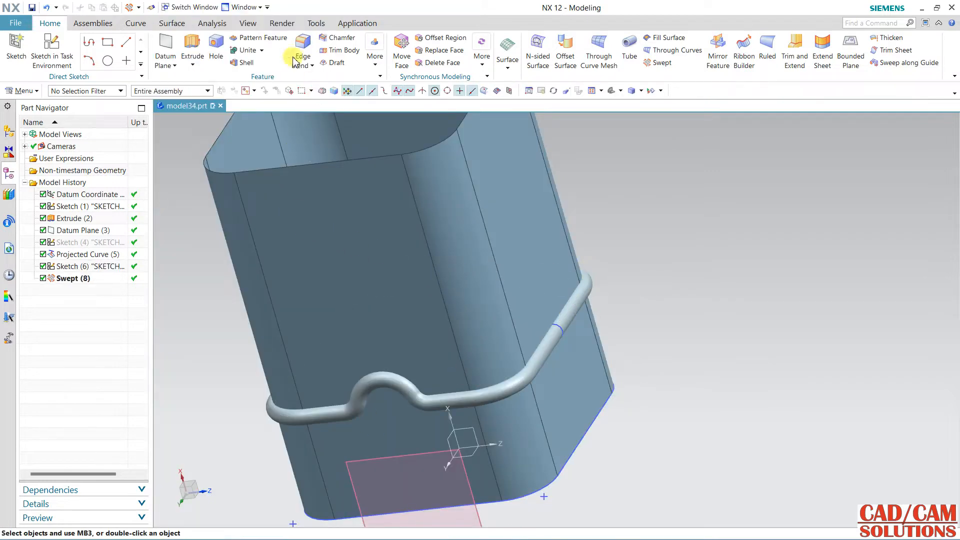
# - Examine the recreated tube's cut end up close in a Y-plane section view, and cancel the section
pyautogui.click(245, 25)
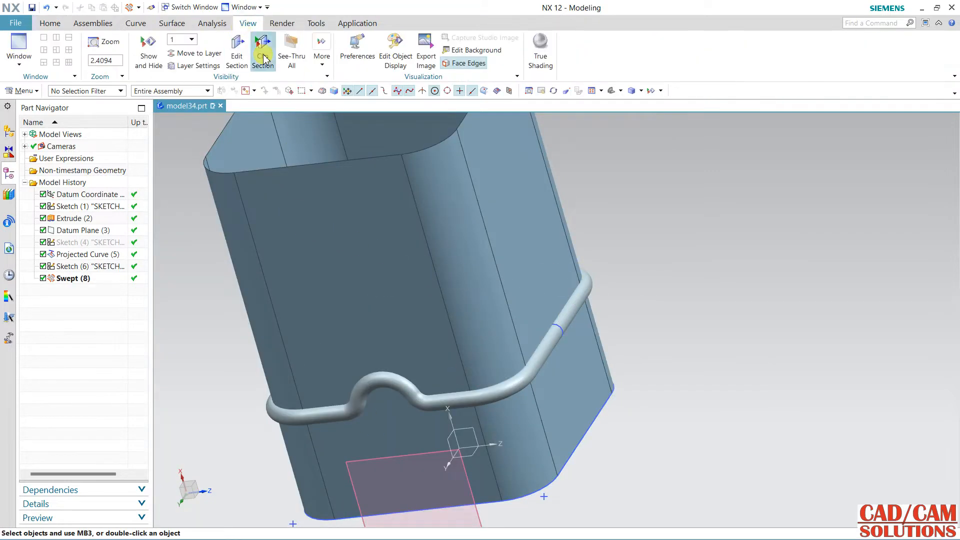
pyautogui.click(237, 52)
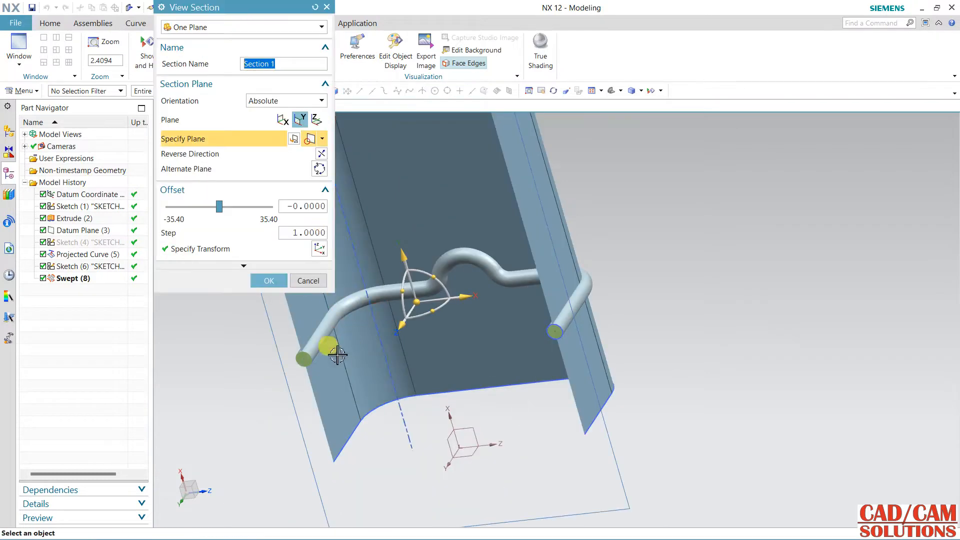
pyautogui.scroll(10, 553, 328)
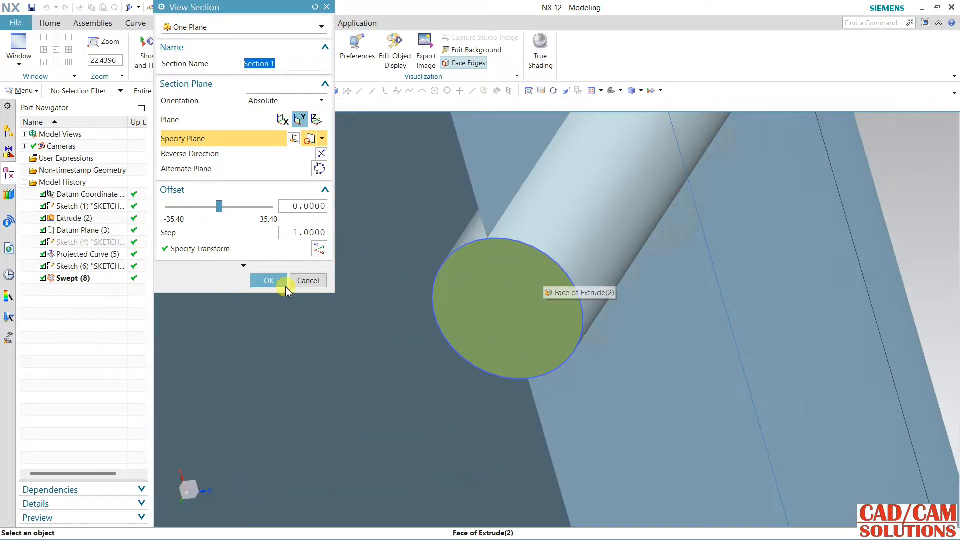
pyautogui.click(305, 281)
pyautogui.scroll(-8, 582, 314)
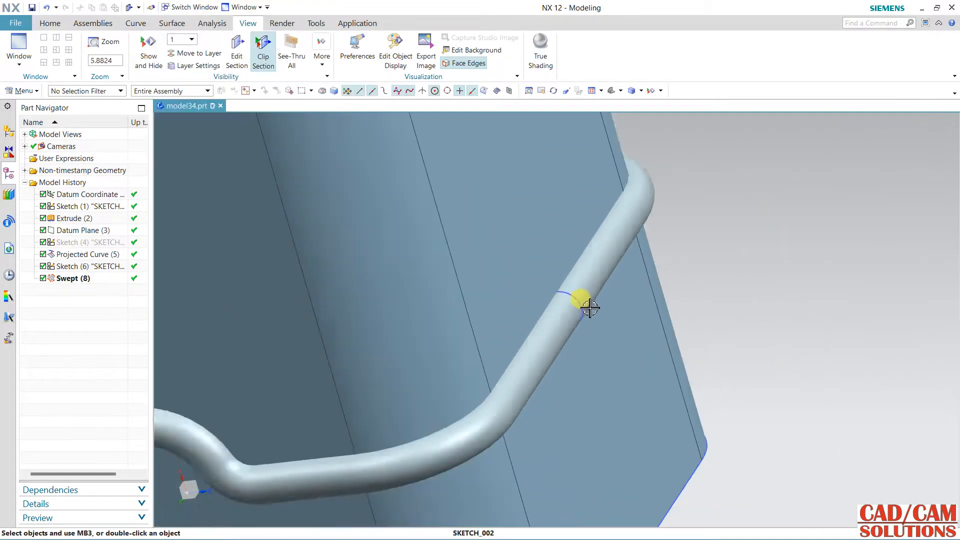
pyautogui.moveTo(657, 274)
pyautogui.mouseDown(button='middle')
pyautogui.moveTo(671, 272)
pyautogui.moveTo(662, 257)
pyautogui.moveTo(649, 265)
pyautogui.moveTo(660, 279)
pyautogui.moveTo(664, 260)
pyautogui.mouseUp(button='middle')
# - Delete the recreated Swept feature, keeping the circle sketch and the projected curve
pyautogui.click(51, 23)
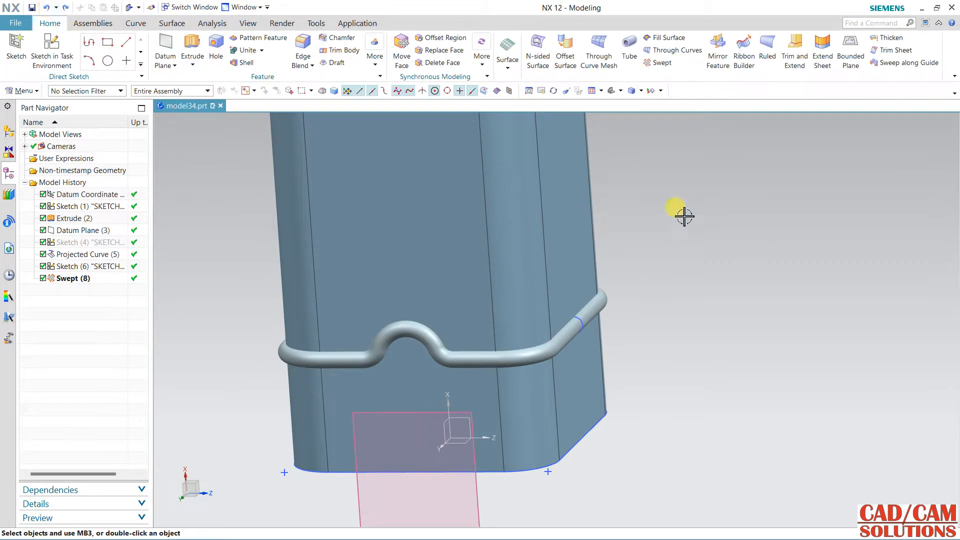
pyautogui.rightClick(76, 279)
pyautogui.click(154, 262)
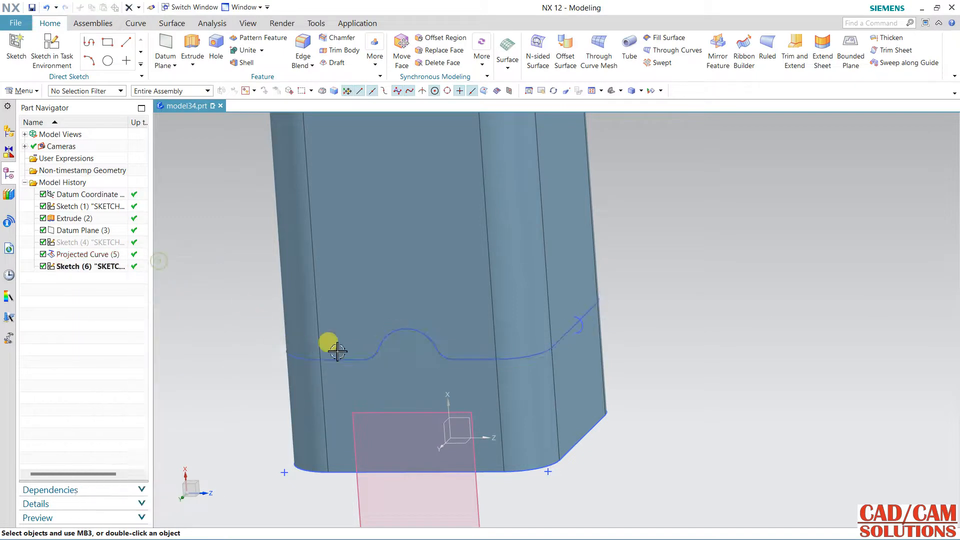
# - Edit the small circle's sketch and draw a vertical line about 5.9 mm long through the circle's center along the wall edge
pyautogui.click(584, 324)
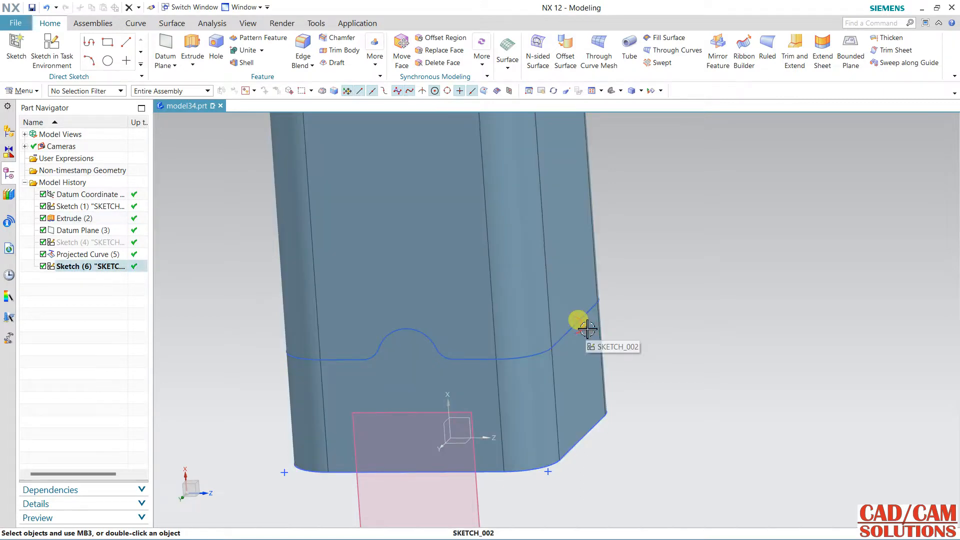
pyautogui.click(666, 319)
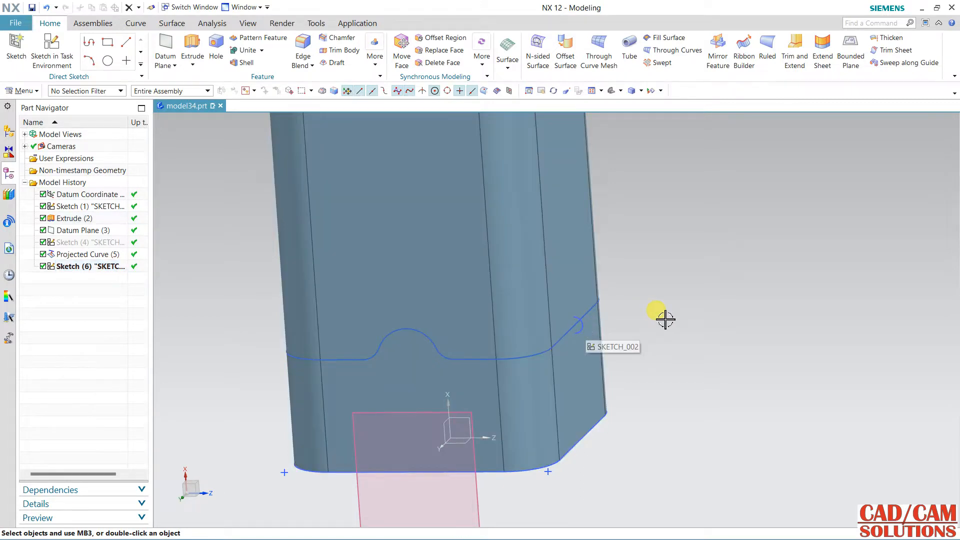
pyautogui.doubleClick(575, 320)
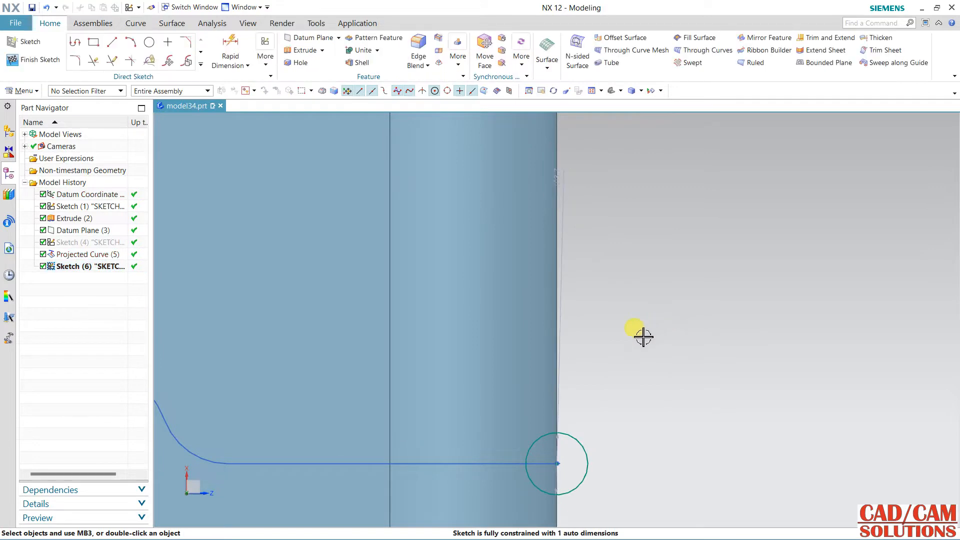
pyautogui.click(113, 43)
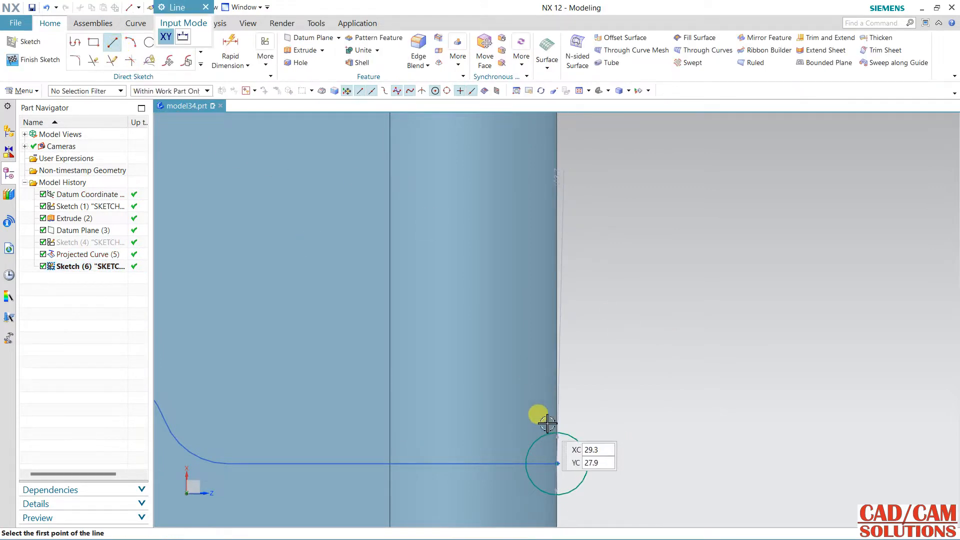
pyautogui.click(559, 458)
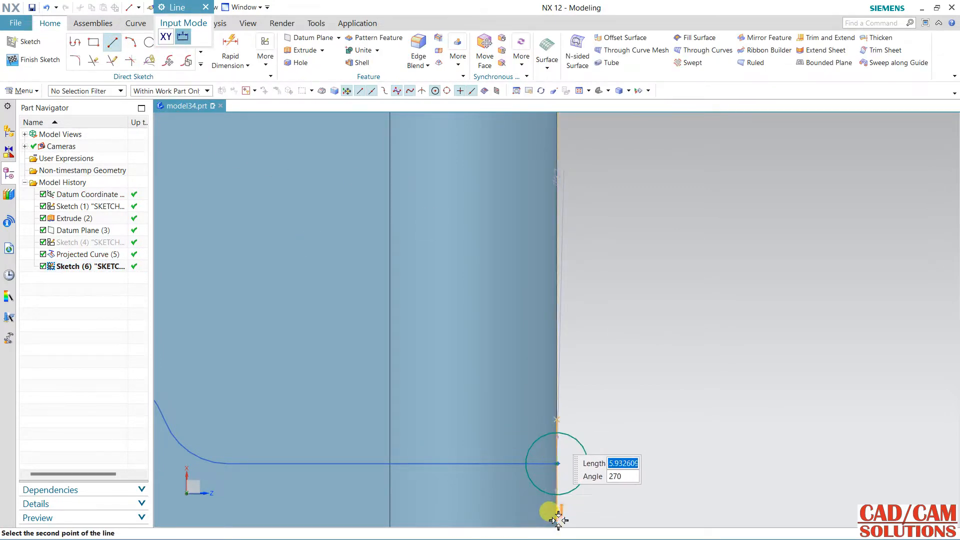
pyautogui.click(554, 514)
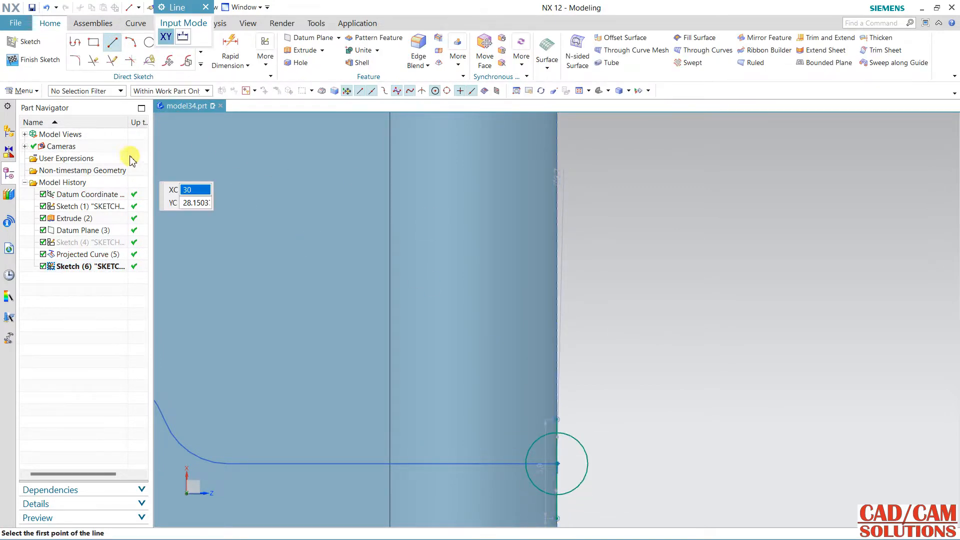
# - Trim away the circle half inside the body, convert the vertical line to reference, and finish the sketch
pyautogui.click(95, 59)
pyautogui.click(535, 441)
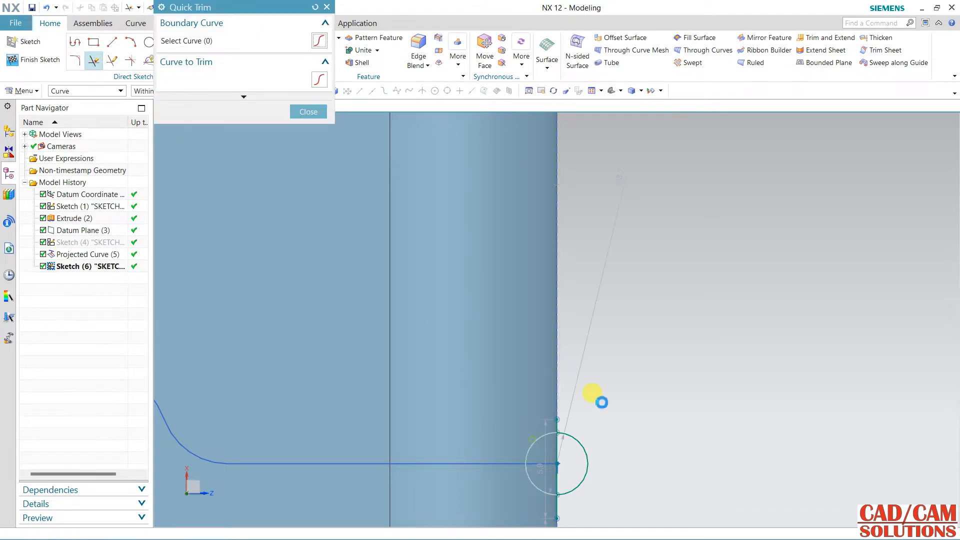
pyautogui.middleClick(594, 396)
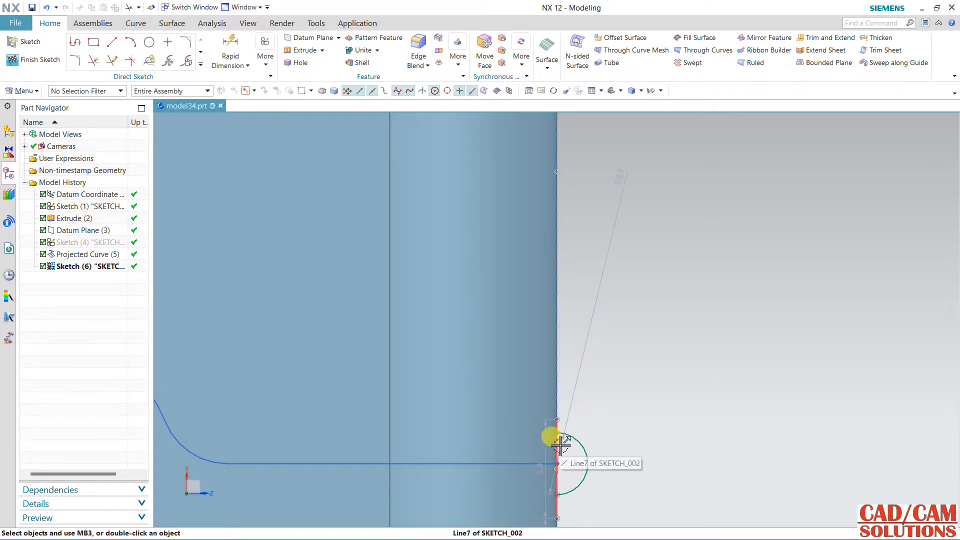
pyautogui.click(559, 445)
pyautogui.click(612, 417)
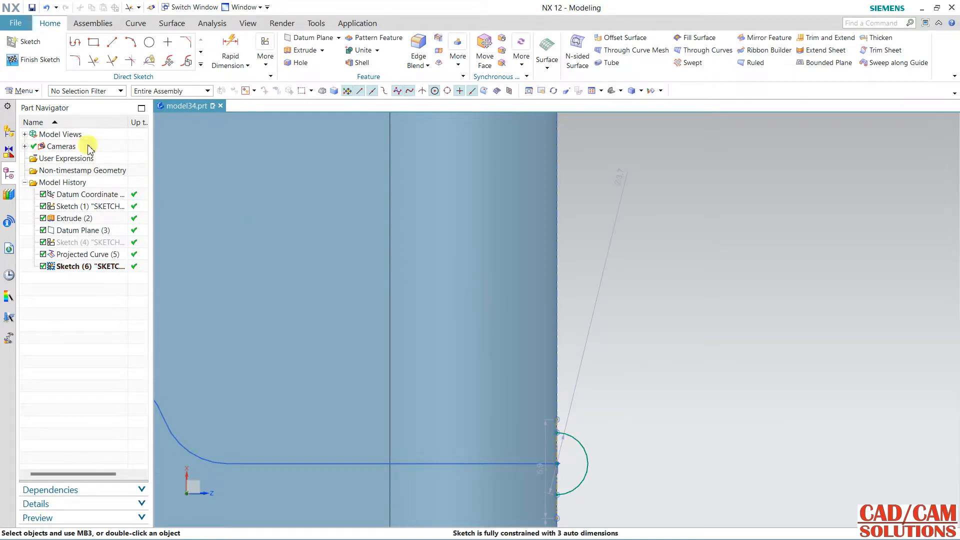
pyautogui.click(33, 59)
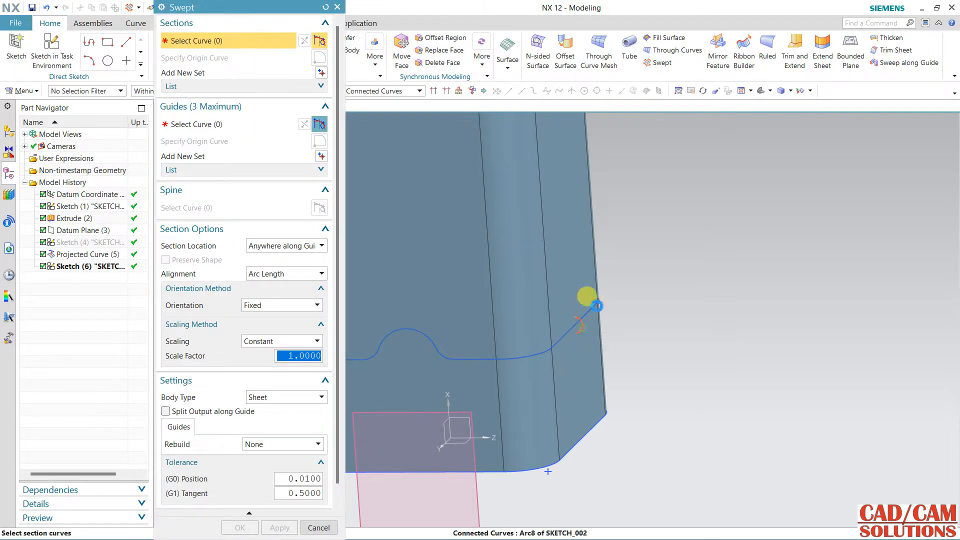
# - Create a Swept sheet with the outer half-circle arc as section and the projected curve loop as guide
pyautogui.click(596, 306)
pyautogui.click(250, 123)
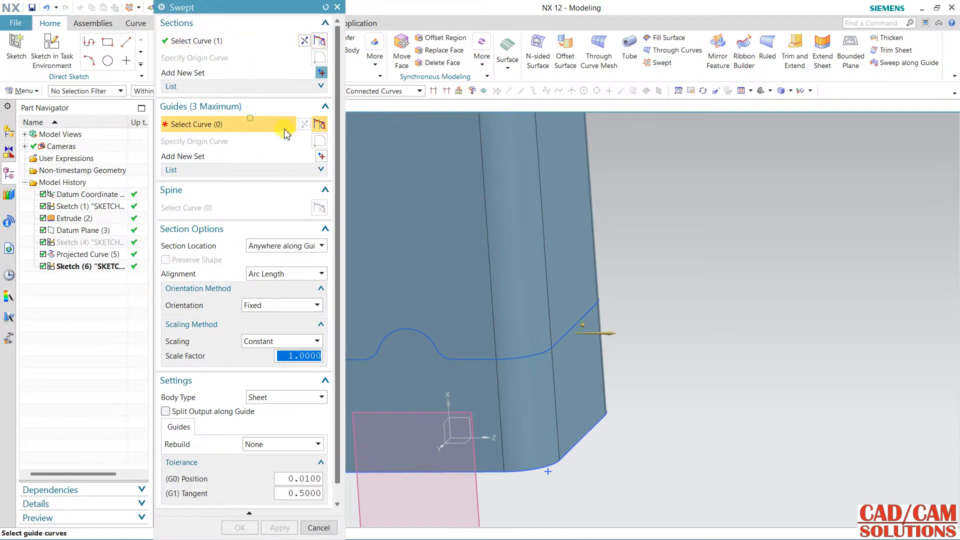
pyautogui.click(567, 342)
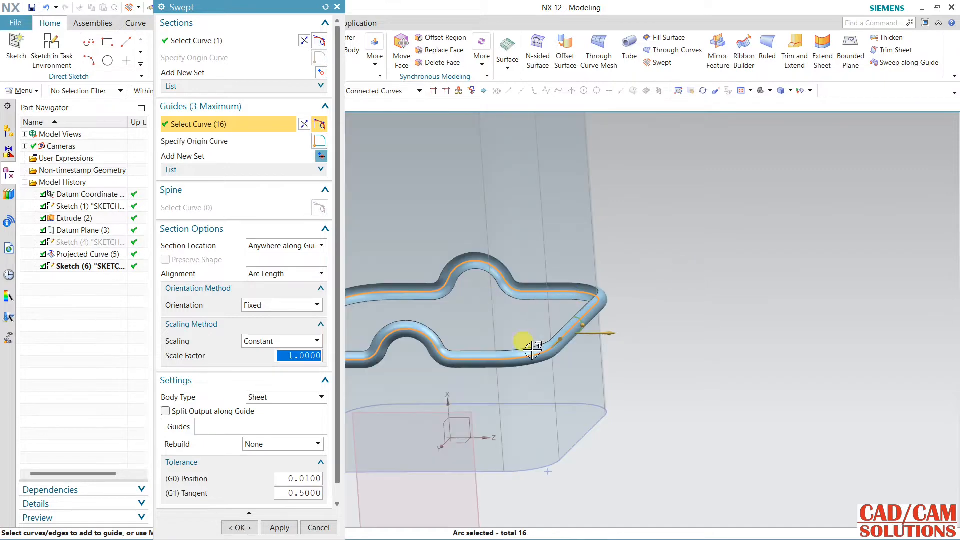
pyautogui.click(240, 528)
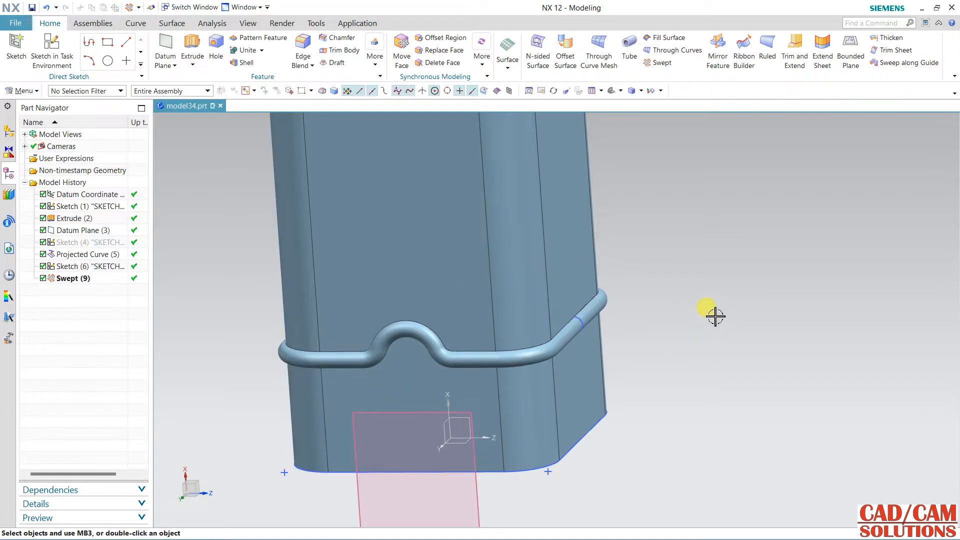
# - Reopen the section sketch and mirror the outer half-circle arc to the body's inside about the vertical reference line
pyautogui.moveTo(713, 315); pyautogui.dragTo(691, 316, button='middle')
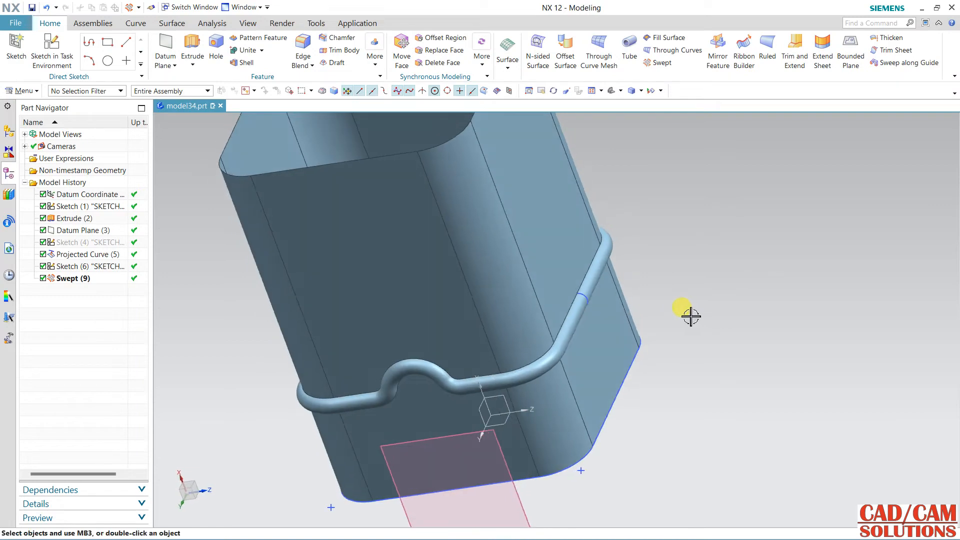
pyautogui.doubleClick(586, 293)
pyautogui.scroll(3, 560, 274)
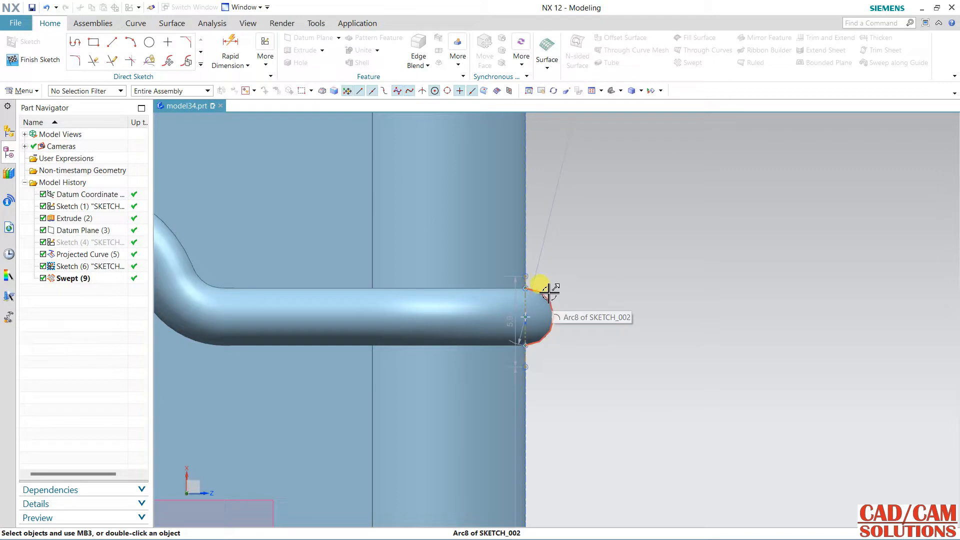
pyautogui.click(550, 291)
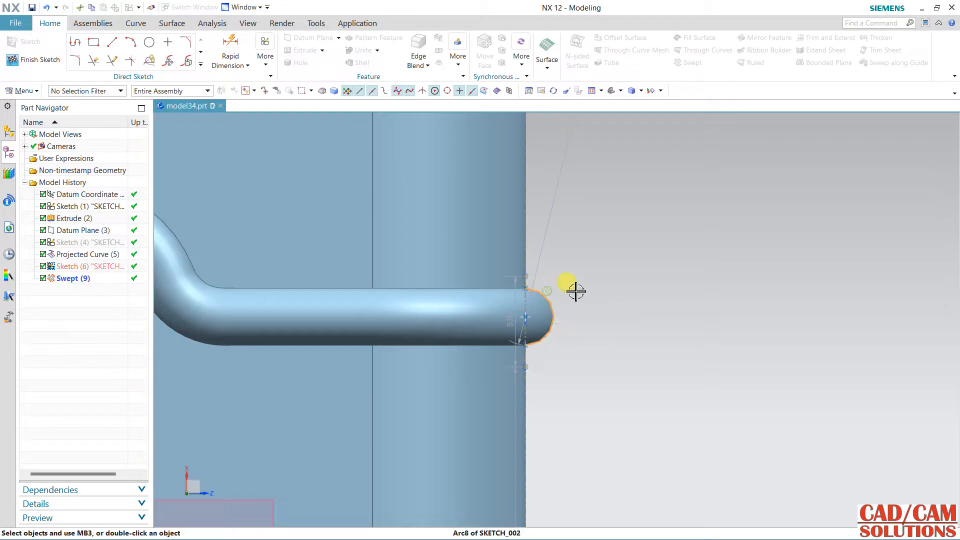
pyautogui.click(200, 63)
pyautogui.click(71, 155)
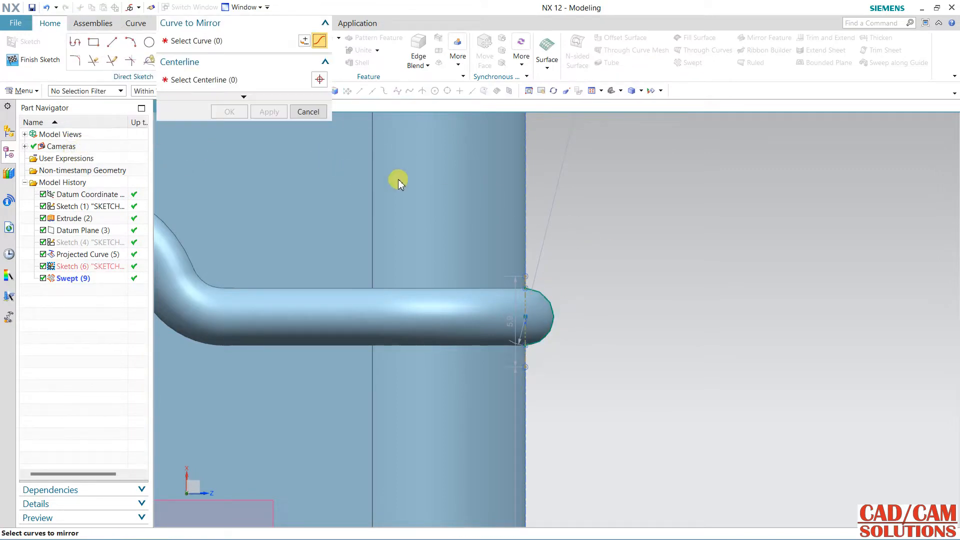
pyautogui.click(220, 84)
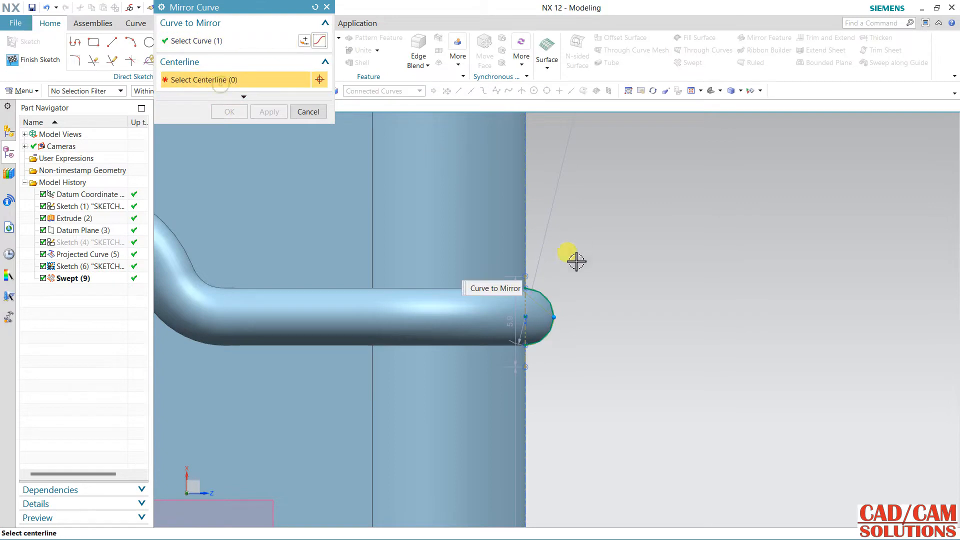
pyautogui.click(526, 302)
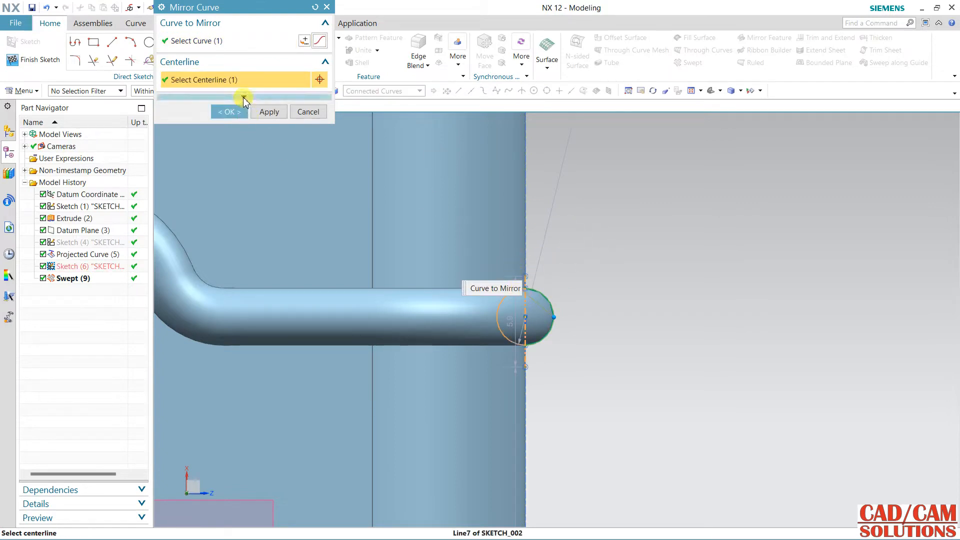
pyautogui.click(243, 96)
pyautogui.click(231, 159)
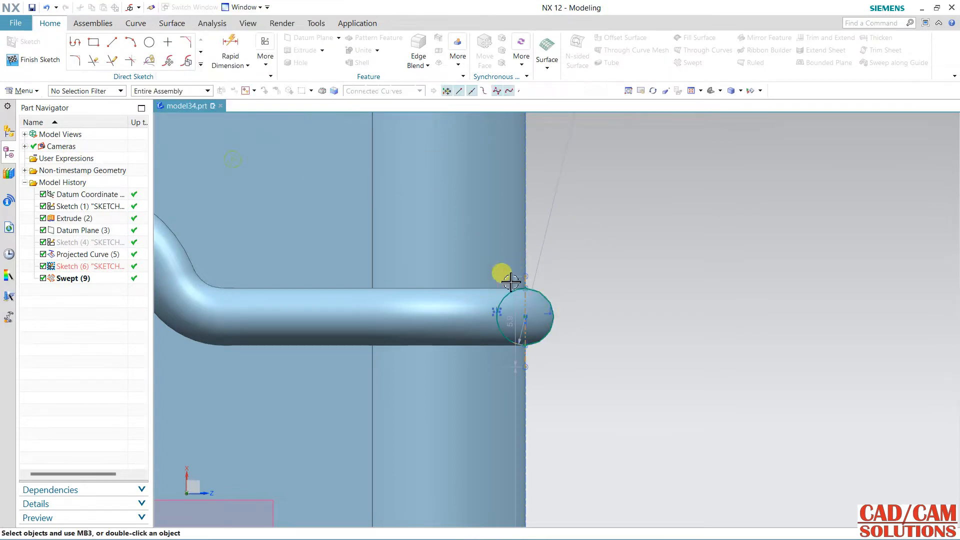
# - Convert the outer half-circle arc to reference, finish the sketch, and dismiss the information window
pyautogui.click(550, 297)
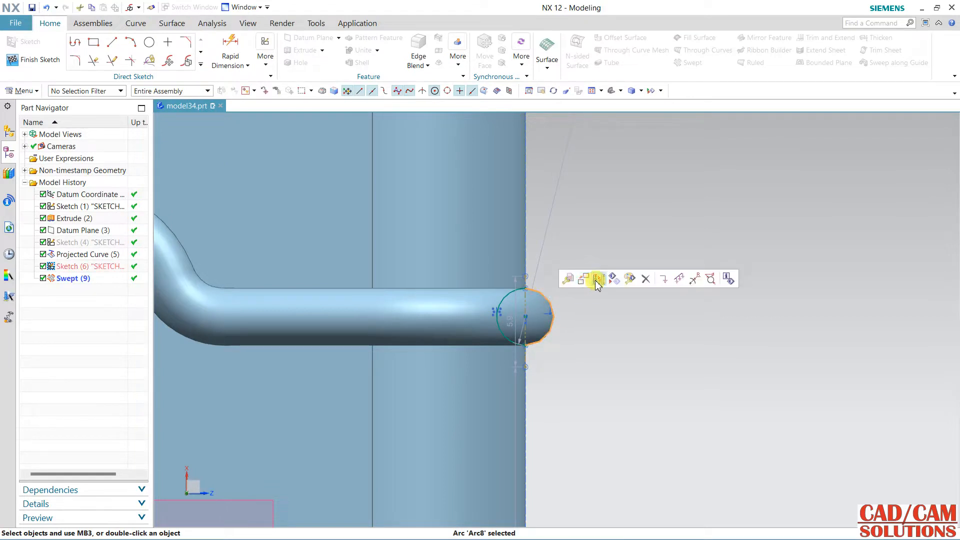
pyautogui.click(598, 280)
pyautogui.hotkey('ctrl', 'q')
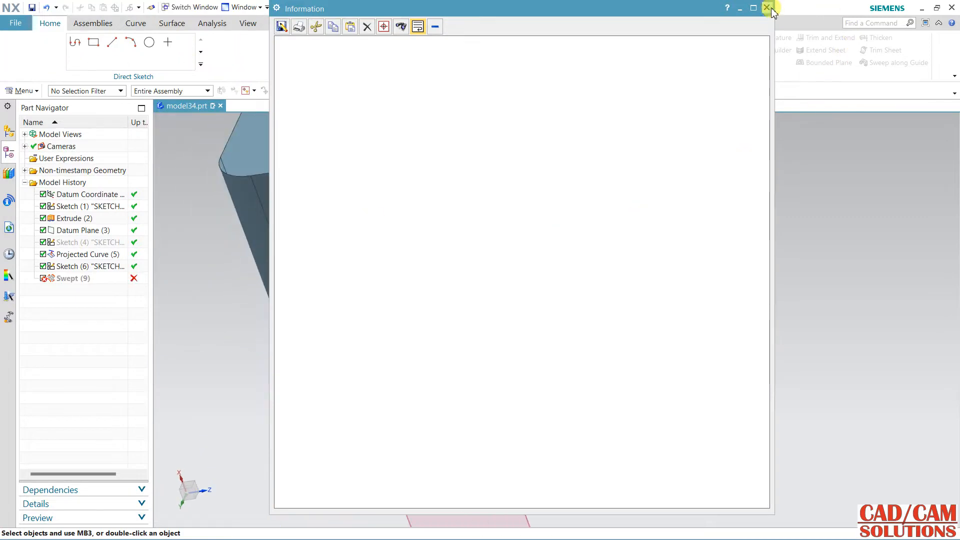
pyautogui.click(767, 8)
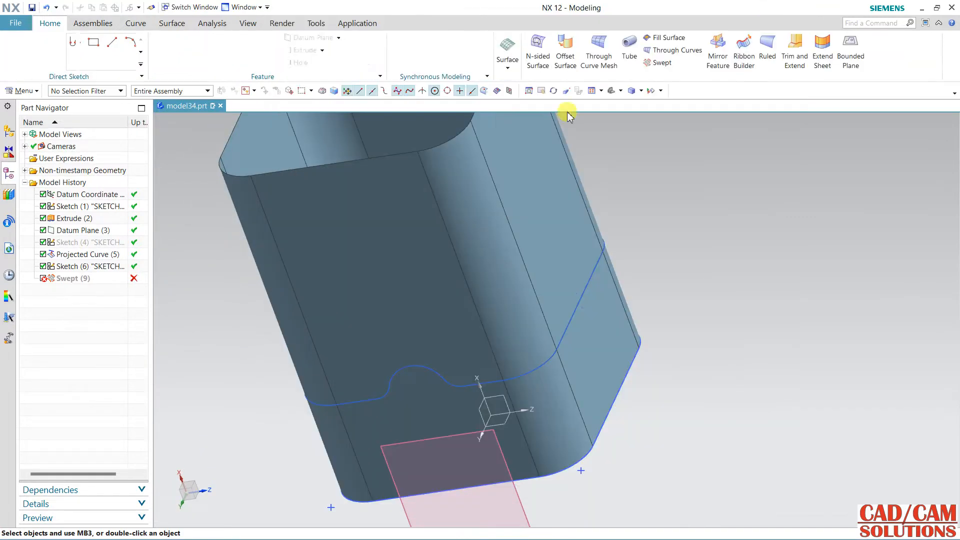
# - Edit the Swept feature, replacing its section with the mirrored inner half-circle arc and keeping the same guide loop
pyautogui.click(95, 278)
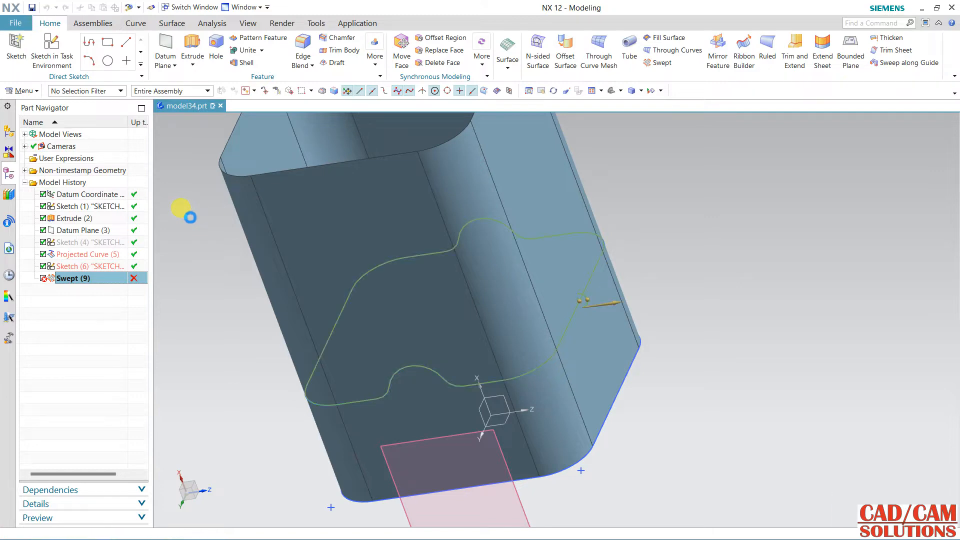
pyautogui.click(225, 86)
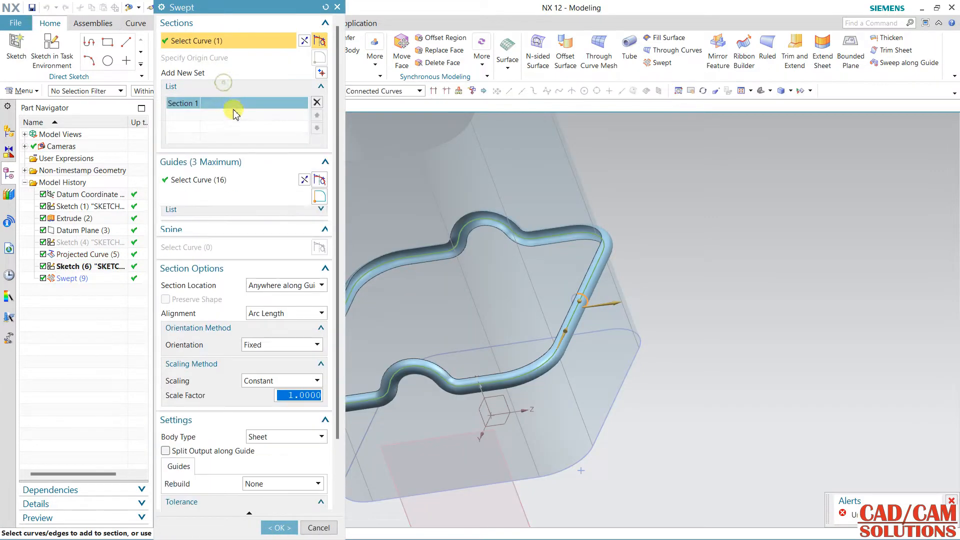
pyautogui.click(317, 103)
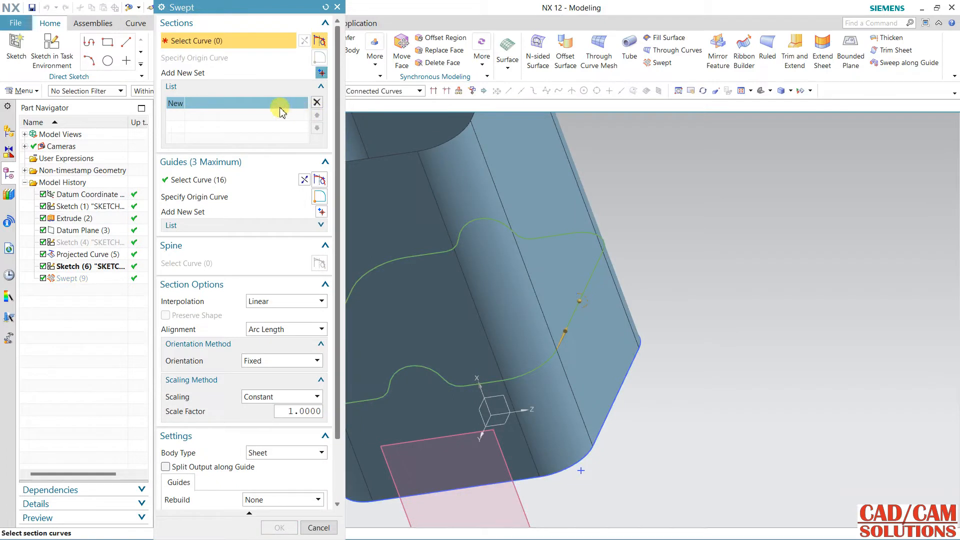
pyautogui.scroll(5, 575, 302)
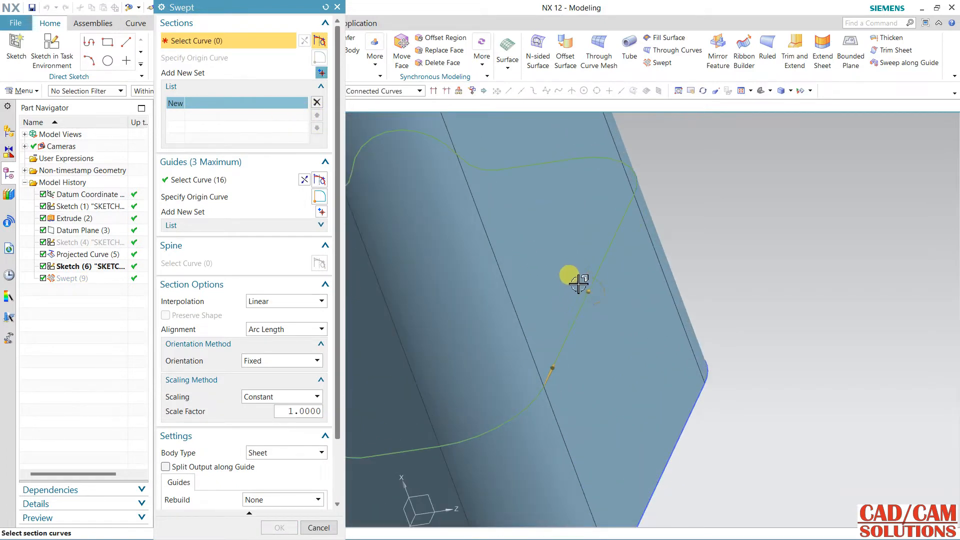
pyautogui.scroll(-3, 590, 327)
pyautogui.moveTo(617, 358); pyautogui.dragTo(643, 393, button='middle')
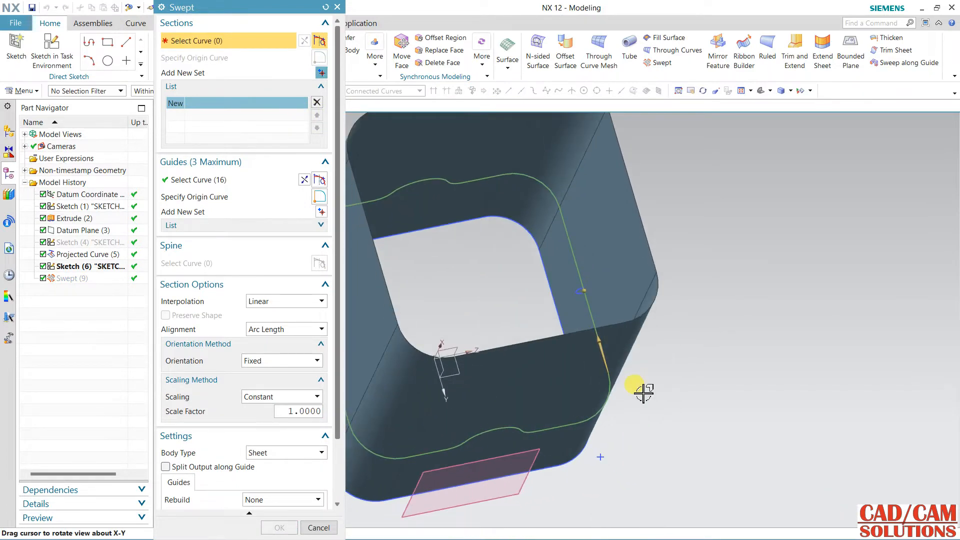
pyautogui.scroll(3, 576, 280)
pyautogui.click(583, 283)
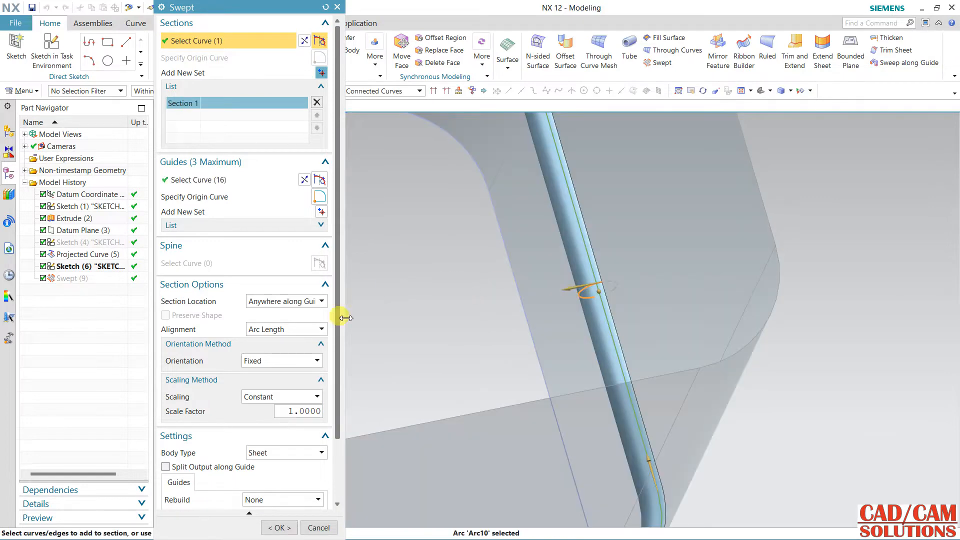
pyautogui.click(279, 528)
# - Trim the extruded sheet body with the swept groove as boundary, keeping the regions above and below the groove
pyautogui.moveTo(448, 290); pyautogui.dragTo(612, 277, button='middle')
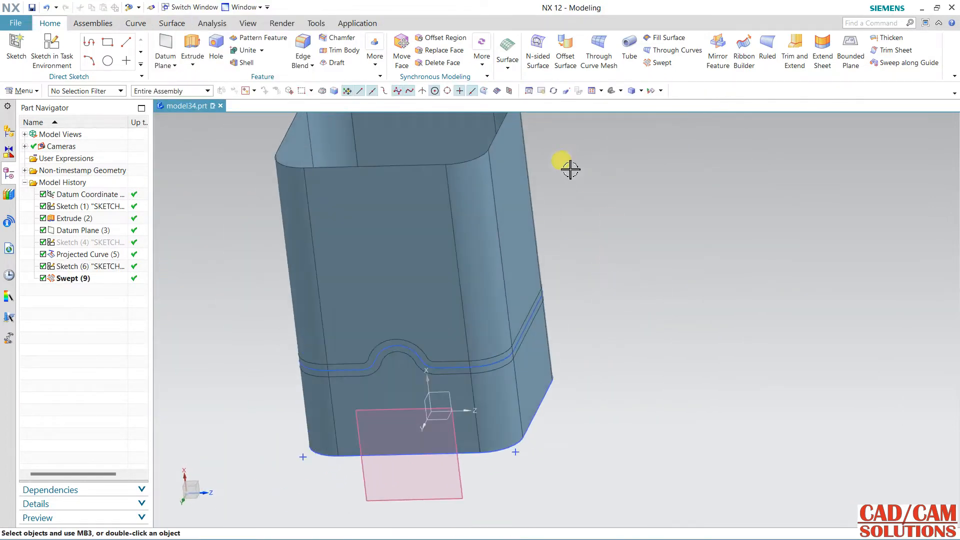
pyautogui.click(890, 50)
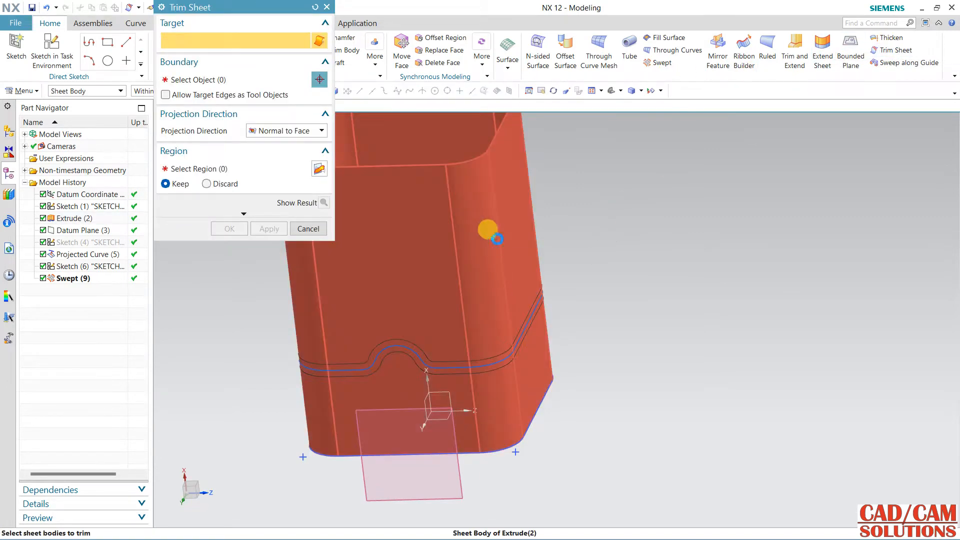
pyautogui.click(491, 229)
pyautogui.click(223, 80)
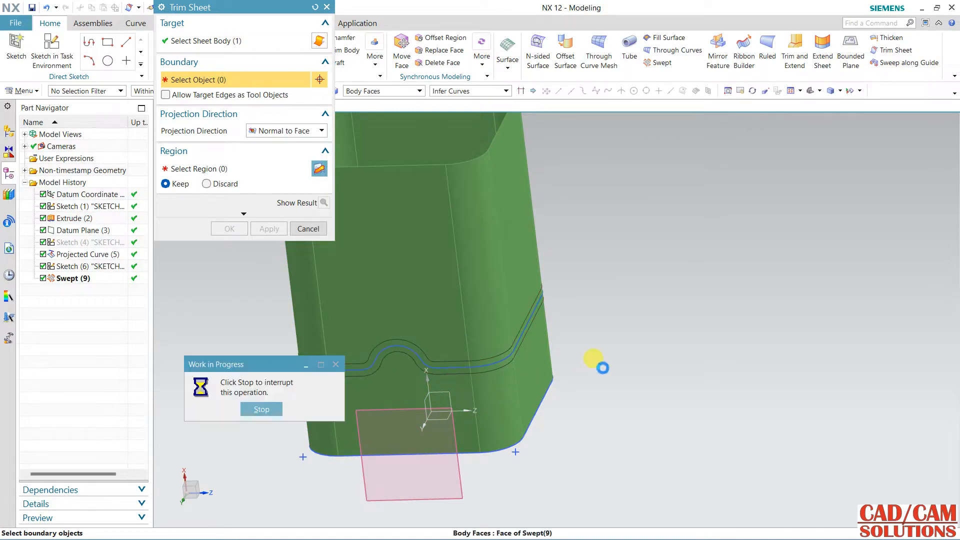
pyautogui.click(325, 202)
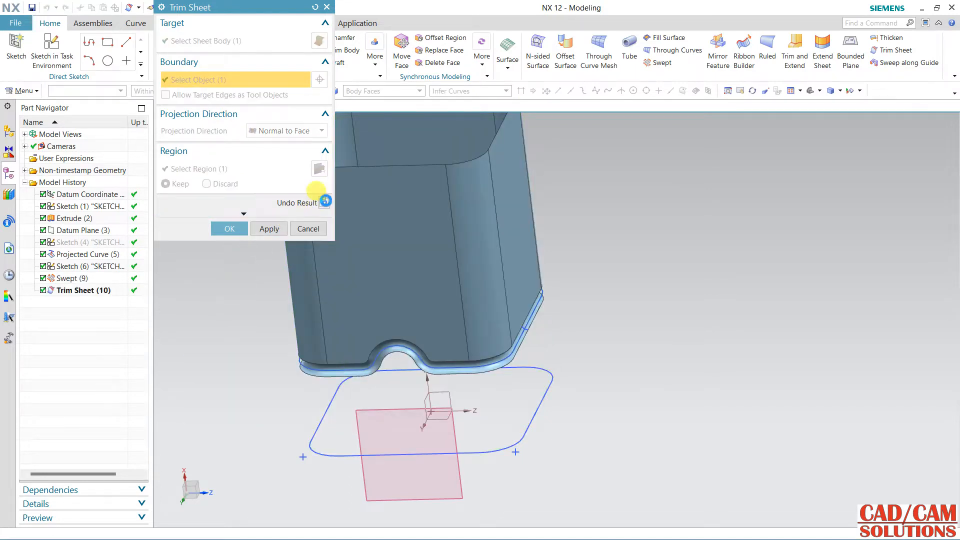
pyautogui.click(325, 201)
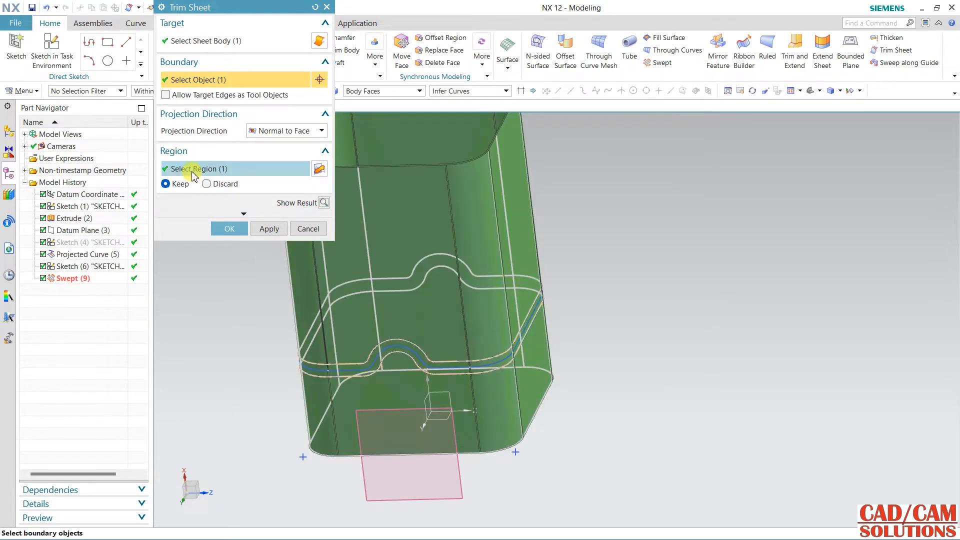
pyautogui.click(193, 172)
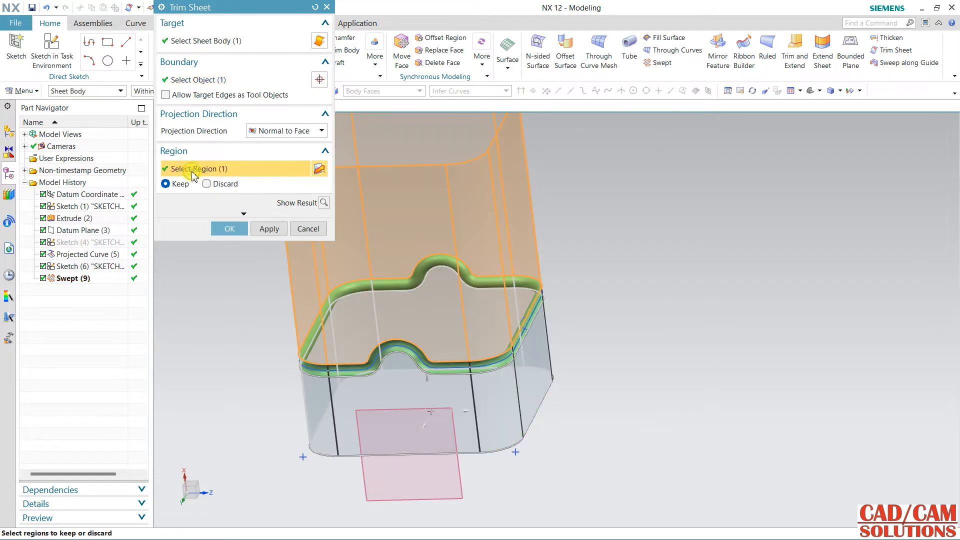
pyautogui.click(315, 396)
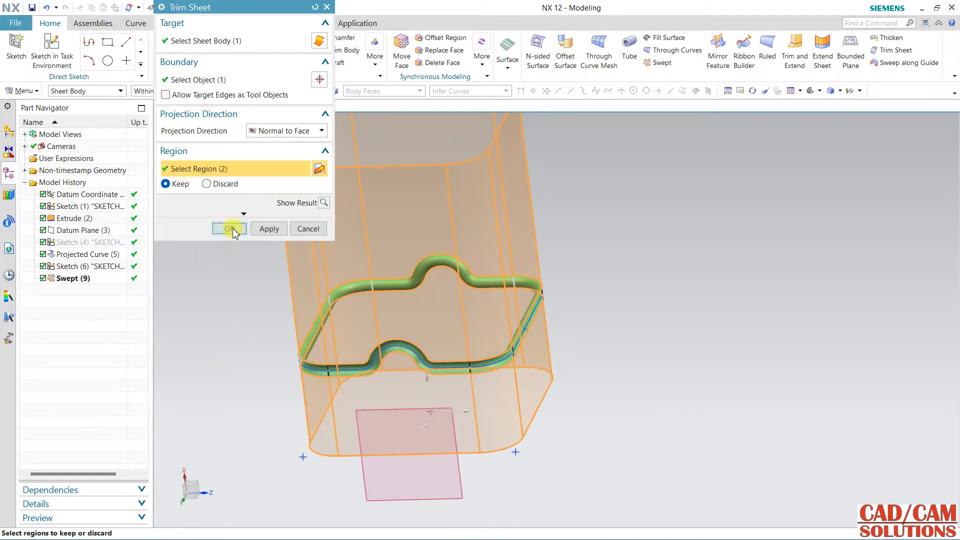
pyautogui.click(231, 230)
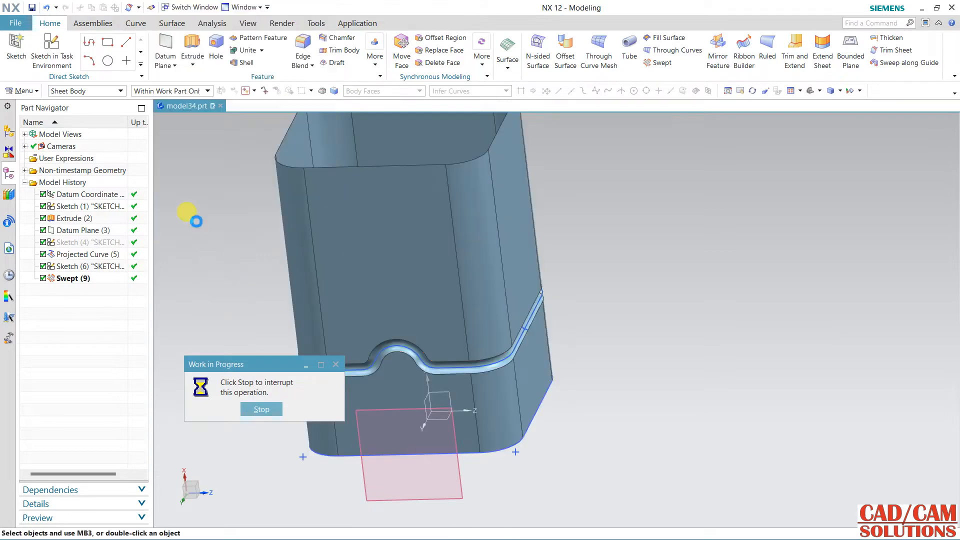
pyautogui.moveTo(256, 325); pyautogui.dragTo(490, 314, button='middle')
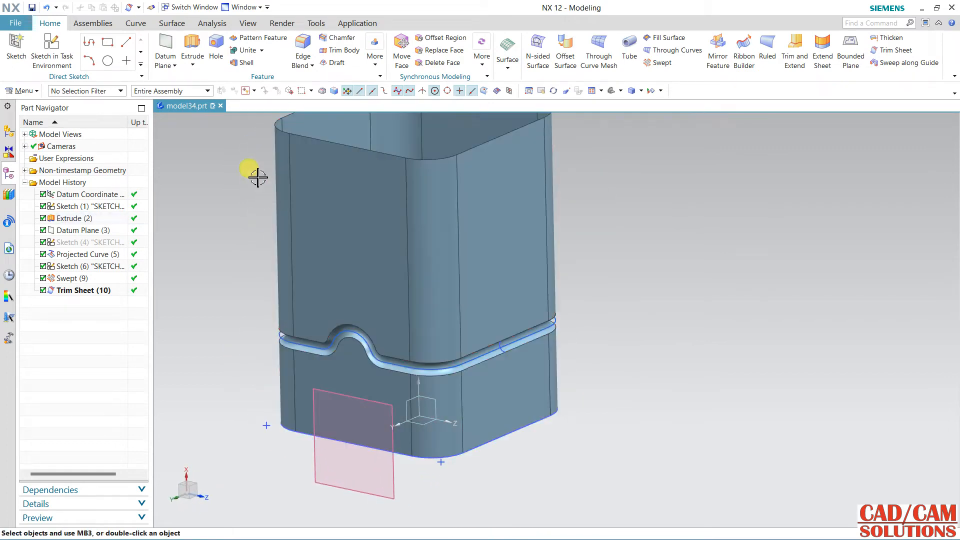
pyautogui.click(302, 68)
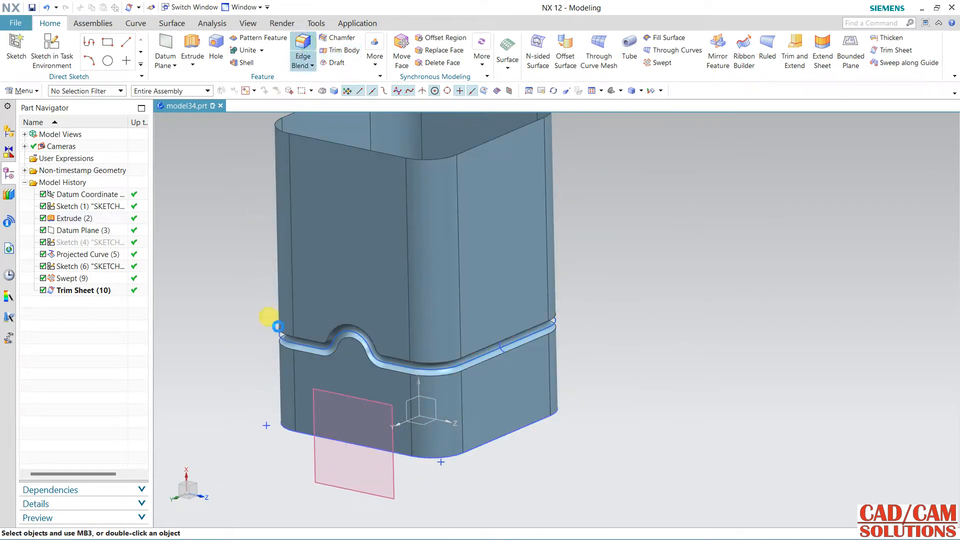
pyautogui.scroll(-5, 489, 353)
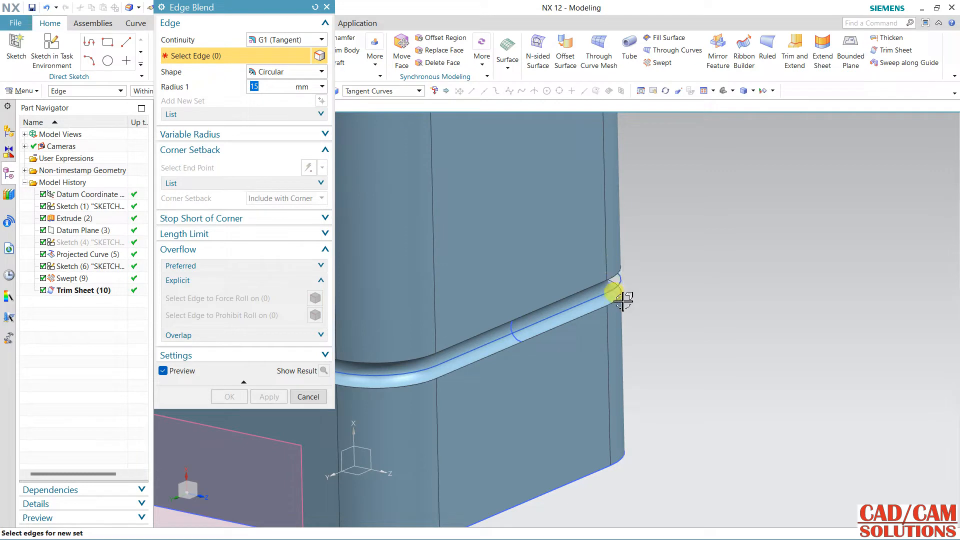
pyautogui.click(302, 398)
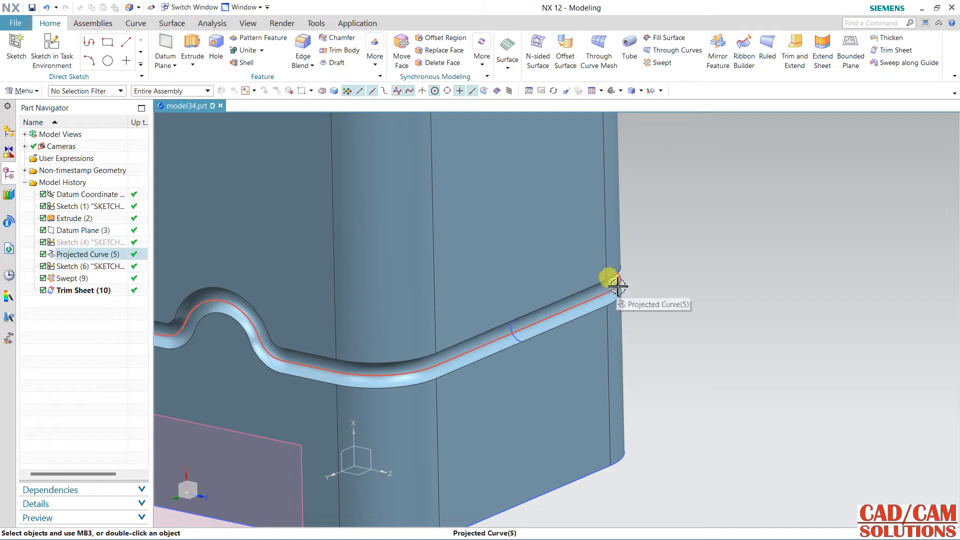
# - Hide the projected curve running along the swept groove
pyautogui.click(607, 294)
pyautogui.click(617, 301)
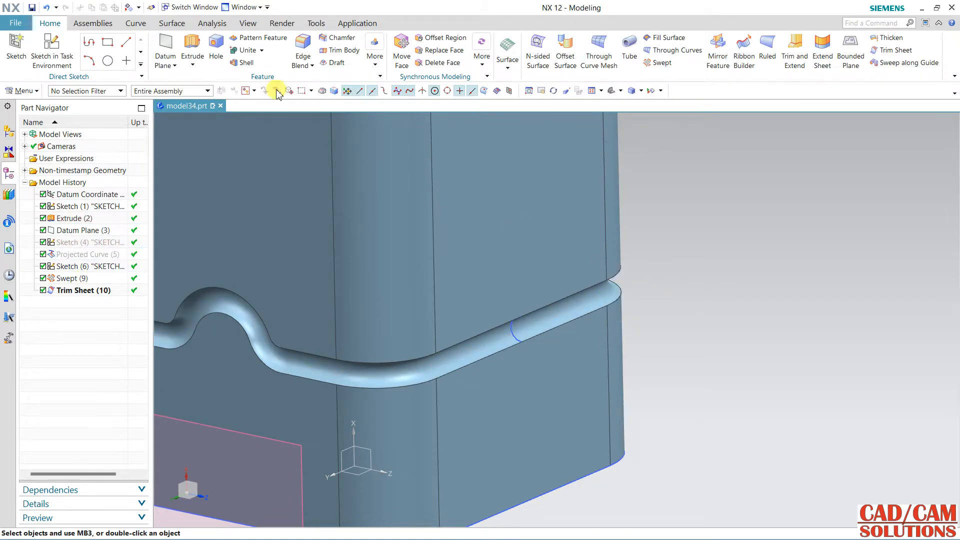
pyautogui.click(305, 67)
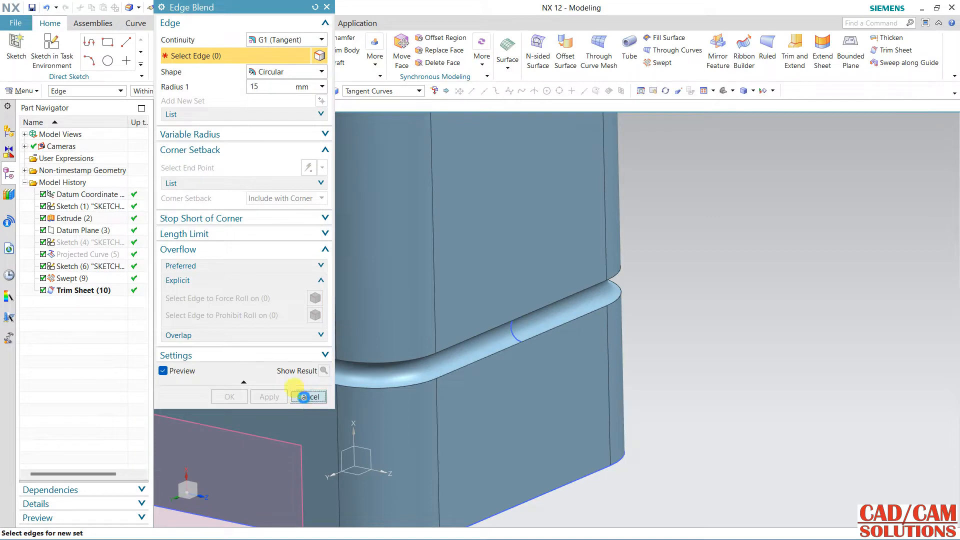
pyautogui.click(303, 397)
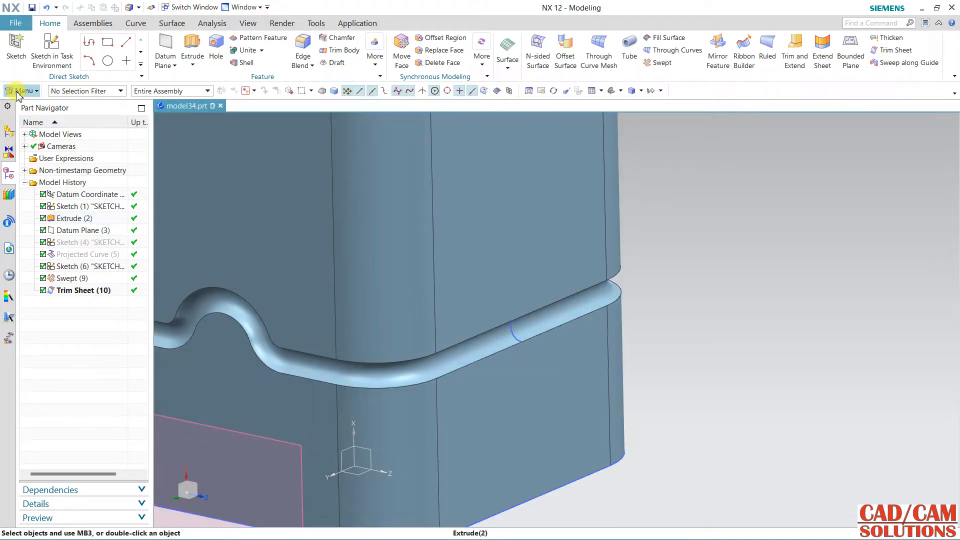
# - Sew the upper body sheet as target with the swept groove and the lower body sheet as tools
pyautogui.click(880, 24)
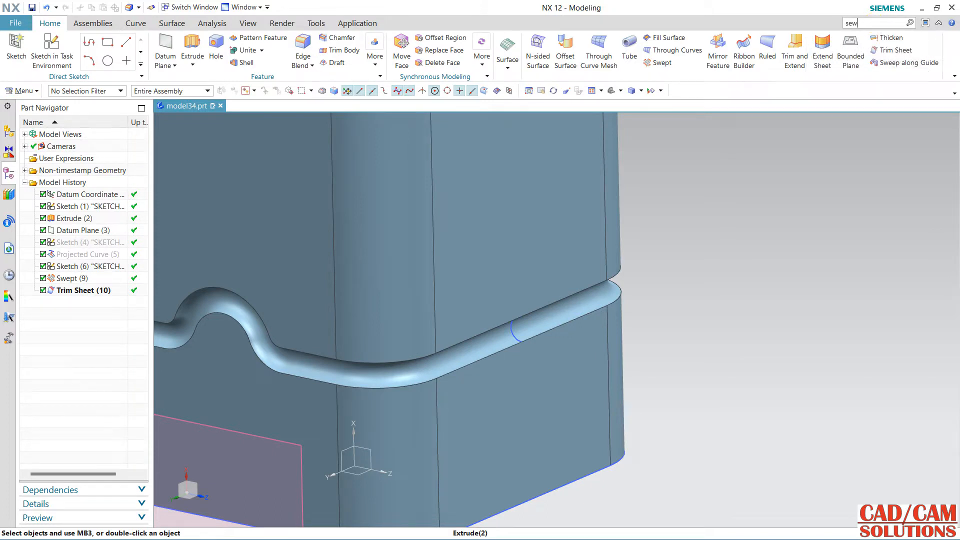
pyautogui.press('Return')
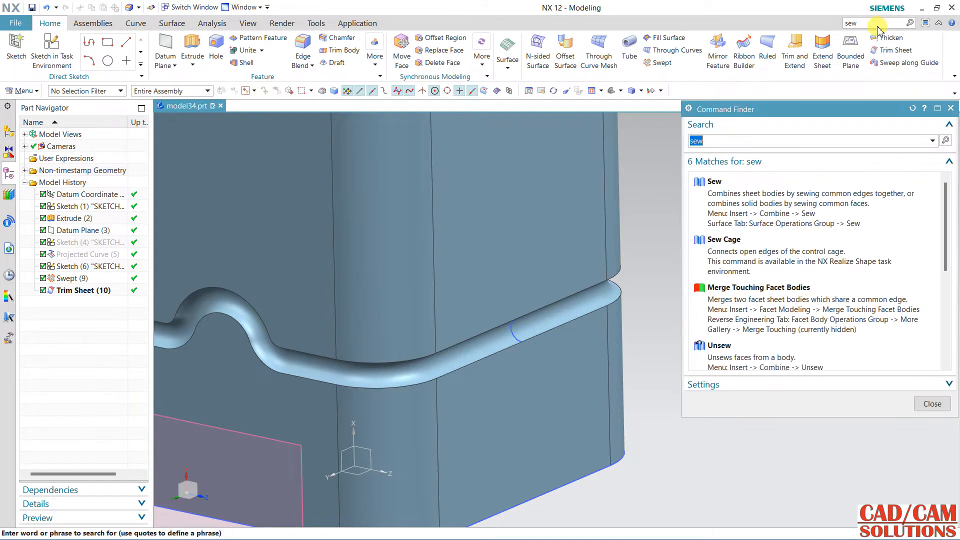
pyautogui.click(761, 218)
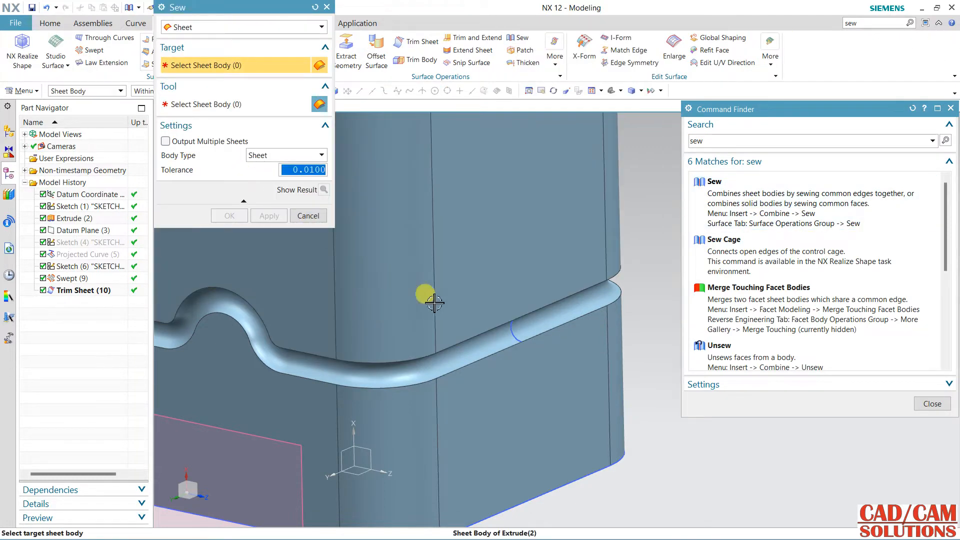
pyautogui.click(447, 316)
pyautogui.click(453, 360)
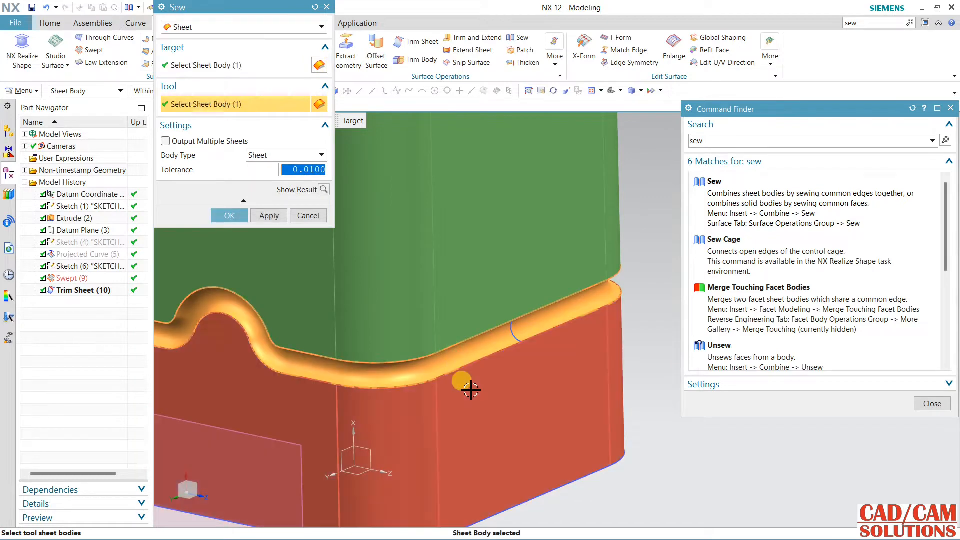
pyautogui.click(471, 389)
pyautogui.click(230, 216)
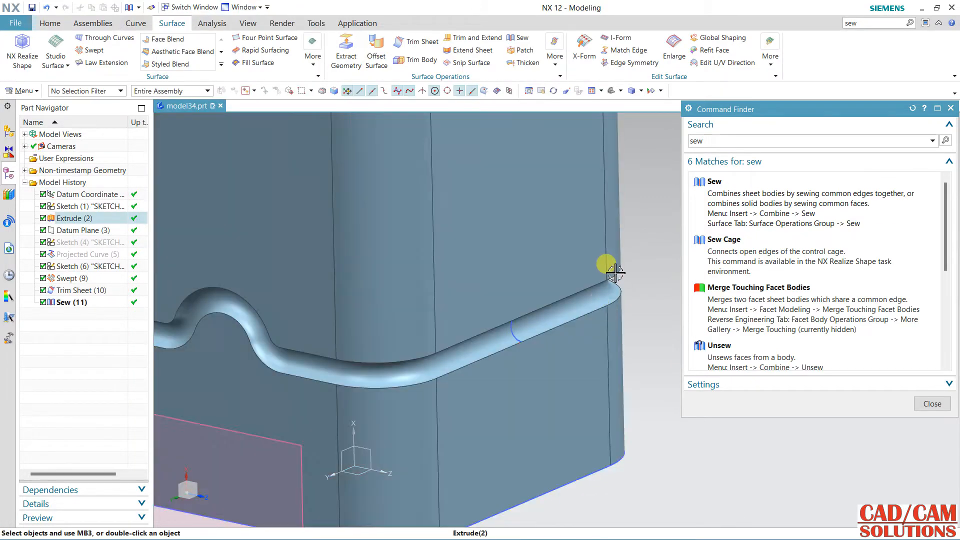
pyautogui.click(951, 109)
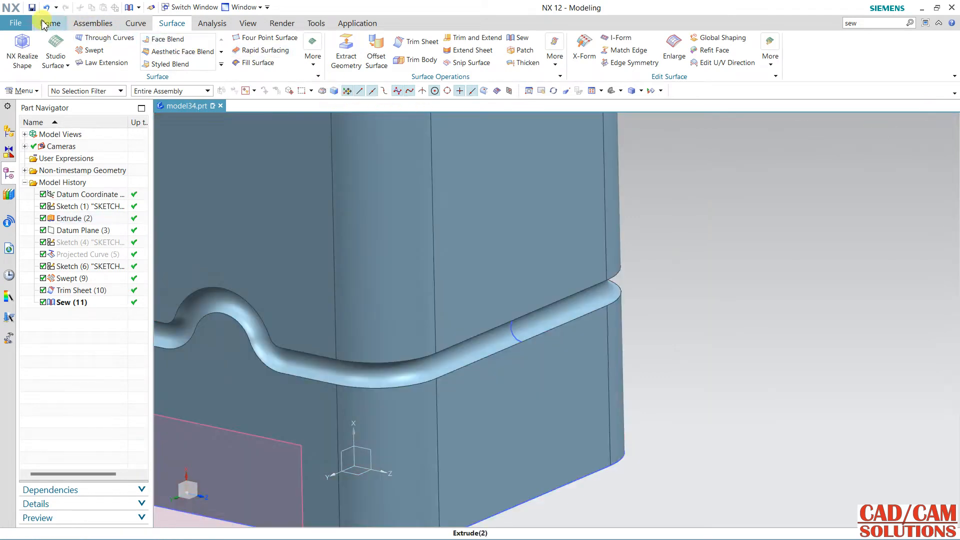
# - Try an Edge Blend of 1 mm radius on the groove's upper and lower edges, then reset the selections
pyautogui.click(44, 25)
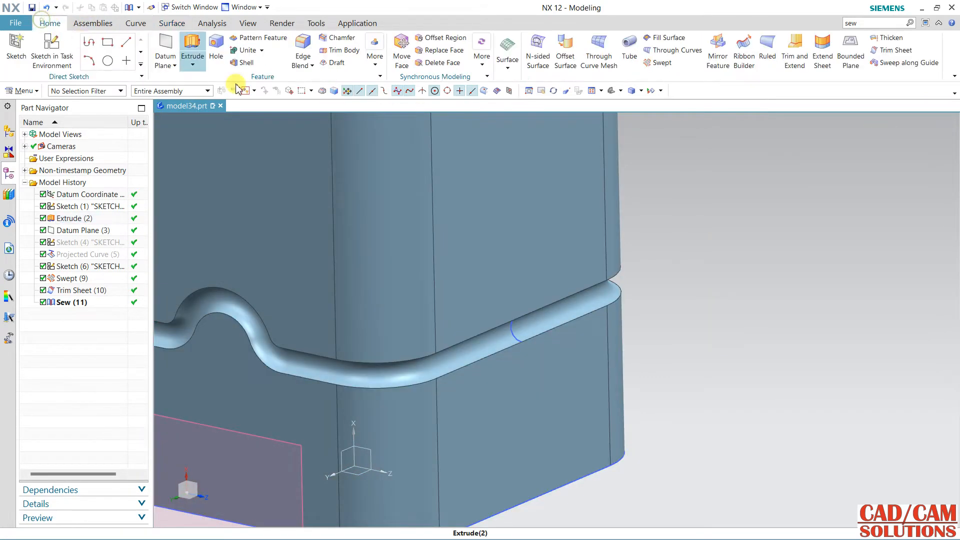
pyautogui.click(334, 63)
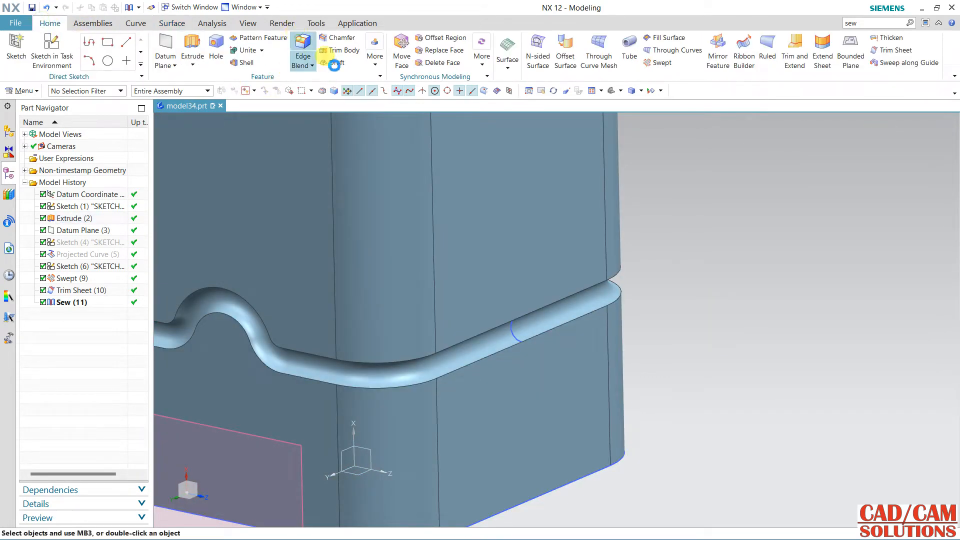
pyautogui.click(645, 284)
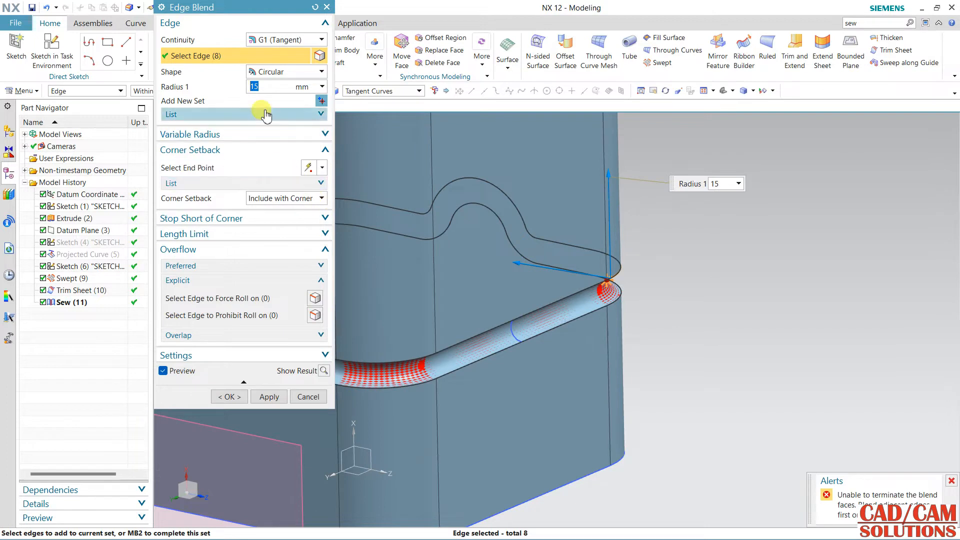
pyautogui.write('1')
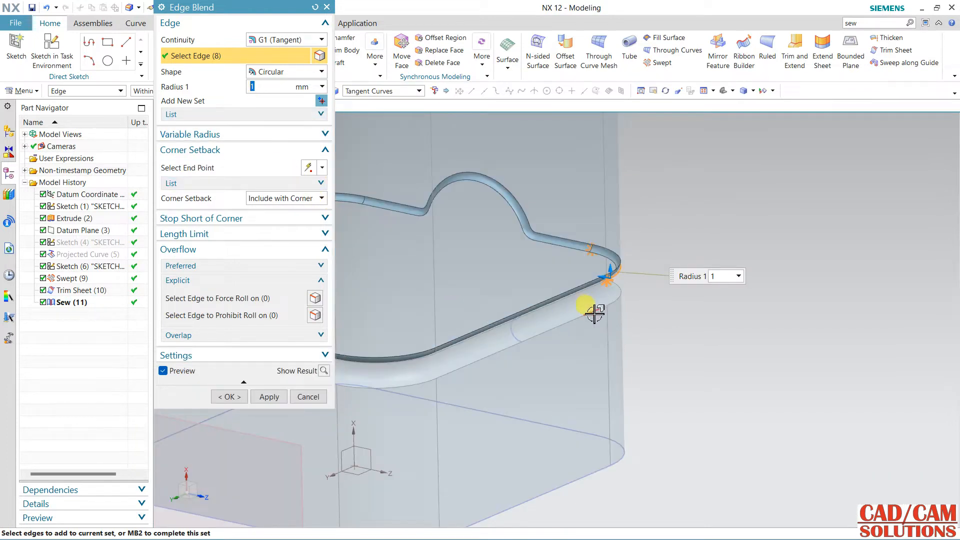
pyautogui.click(568, 324)
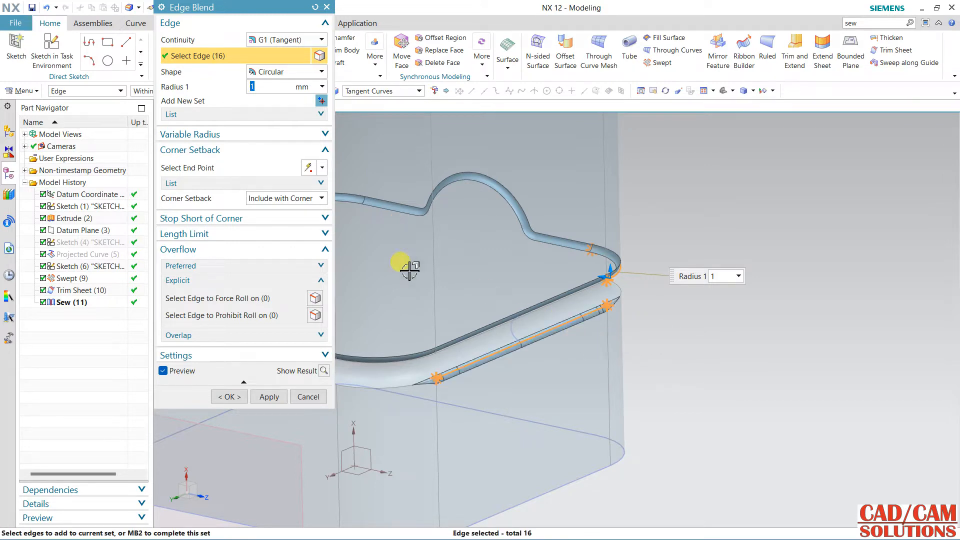
pyautogui.click(405, 386)
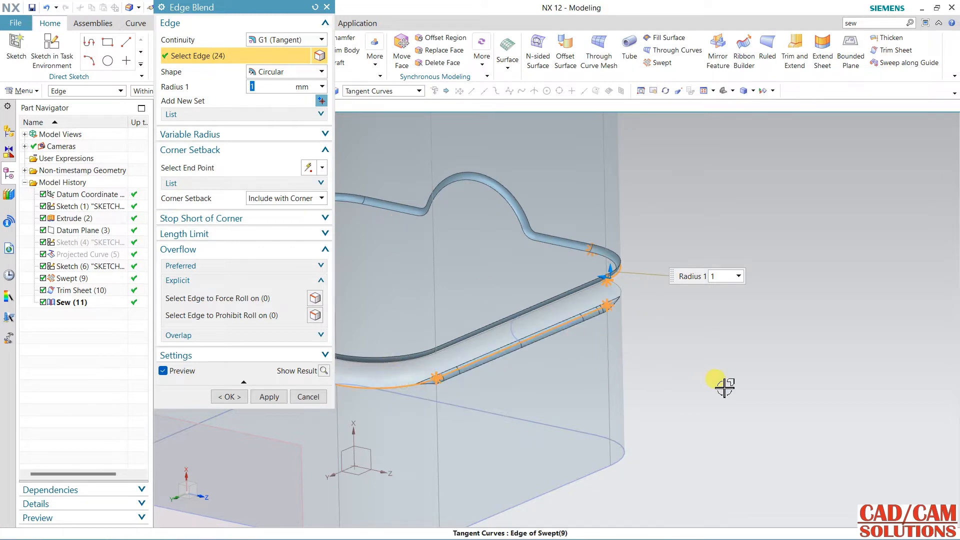
pyautogui.scroll(-4, 735, 378)
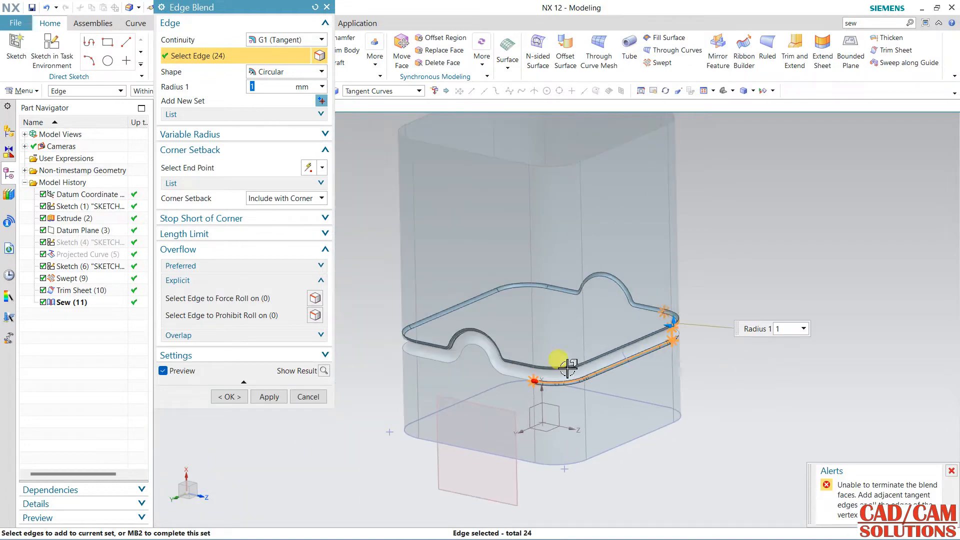
pyautogui.scroll(4, 500, 366)
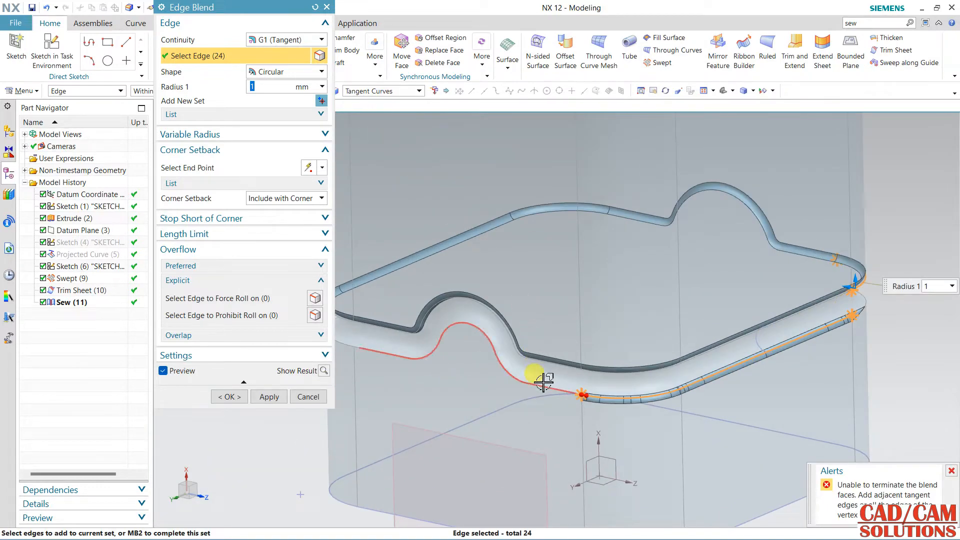
pyautogui.click(520, 372)
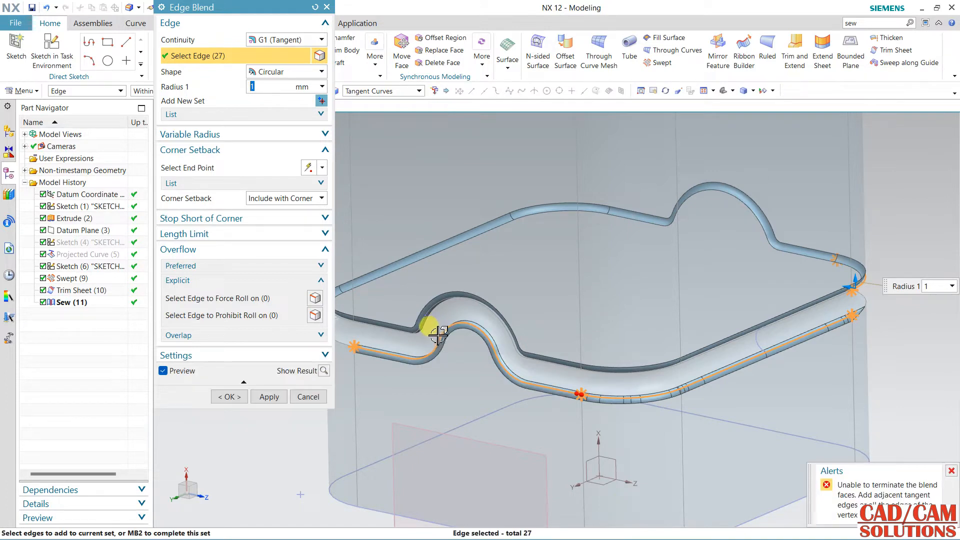
pyautogui.click(313, 9)
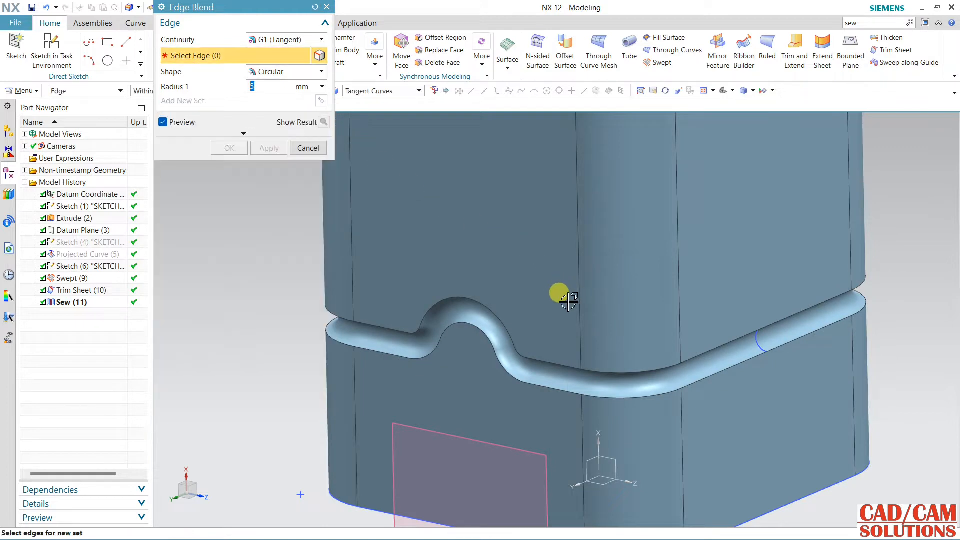
# - Try a 1 mm circular Edge Blend on the front arched section of the groove's upper edge
pyautogui.scroll(5, 372, 325)
pyautogui.moveTo(377, 329); pyautogui.dragTo(377, 278, button='middle')
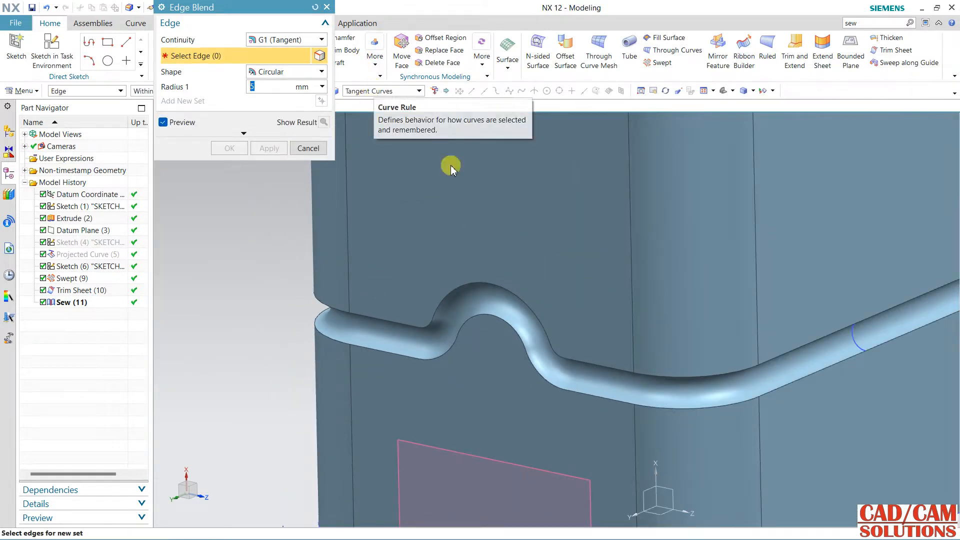
pyautogui.click(516, 292)
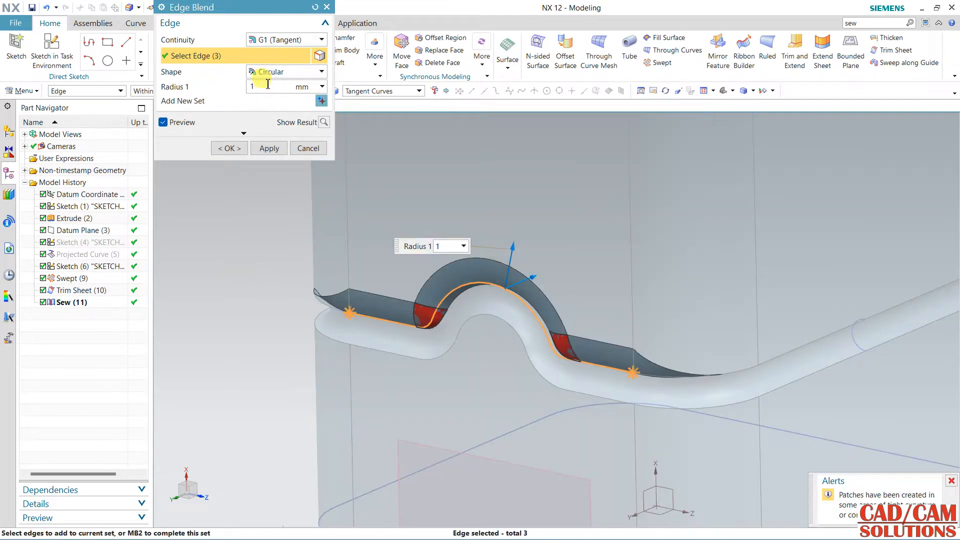
pyautogui.click(268, 86)
pyautogui.write('1')
pyautogui.press('Return')
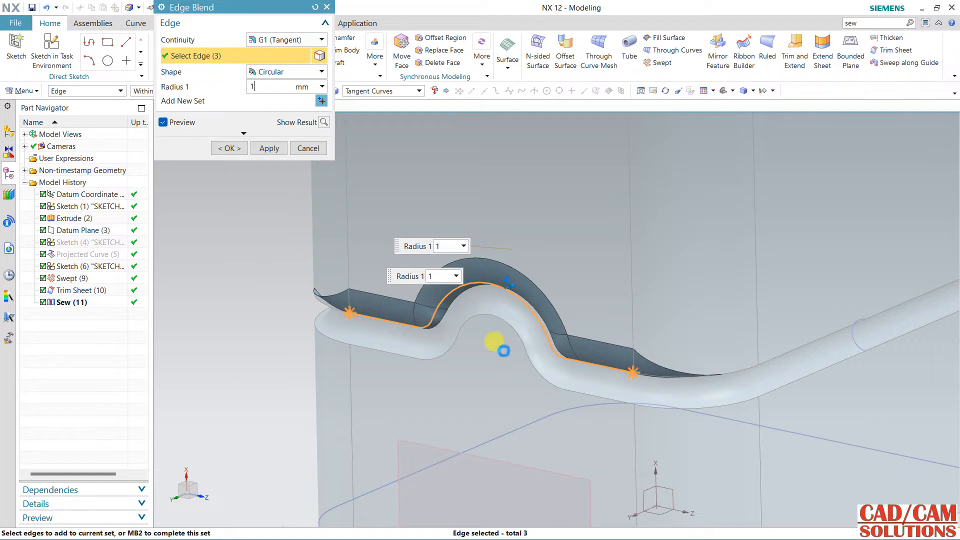
pyautogui.scroll(1, 520, 349)
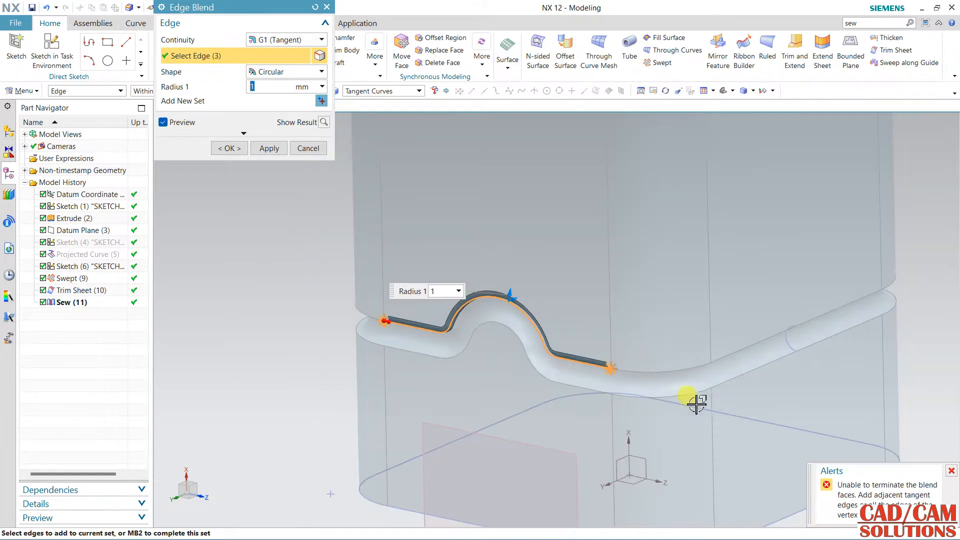
# - Try adding the adjoining rounded corner edge to the blend, examine the opposite end of the arched section, and reset the blend settings
pyautogui.click(676, 372)
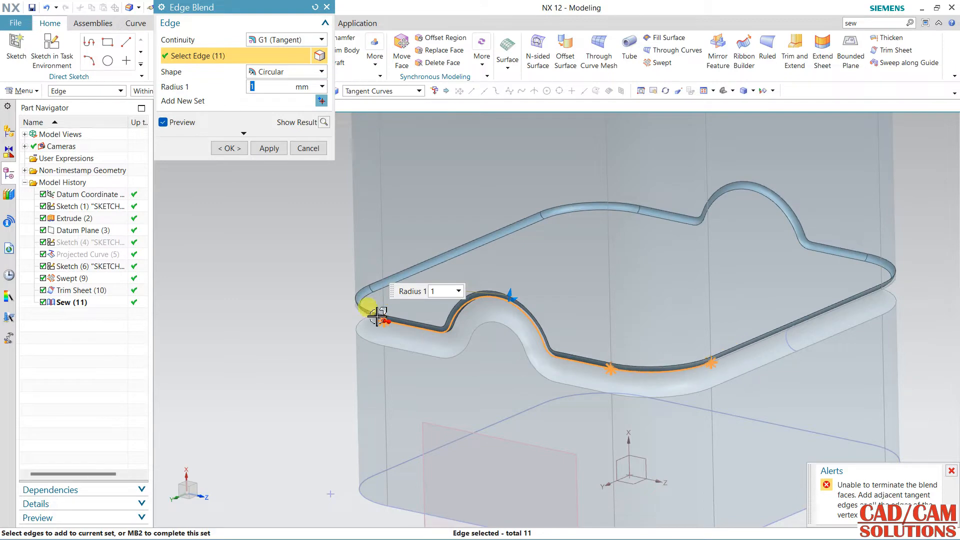
pyautogui.scroll(-3, 395, 320)
pyautogui.scroll(-3, 407, 331)
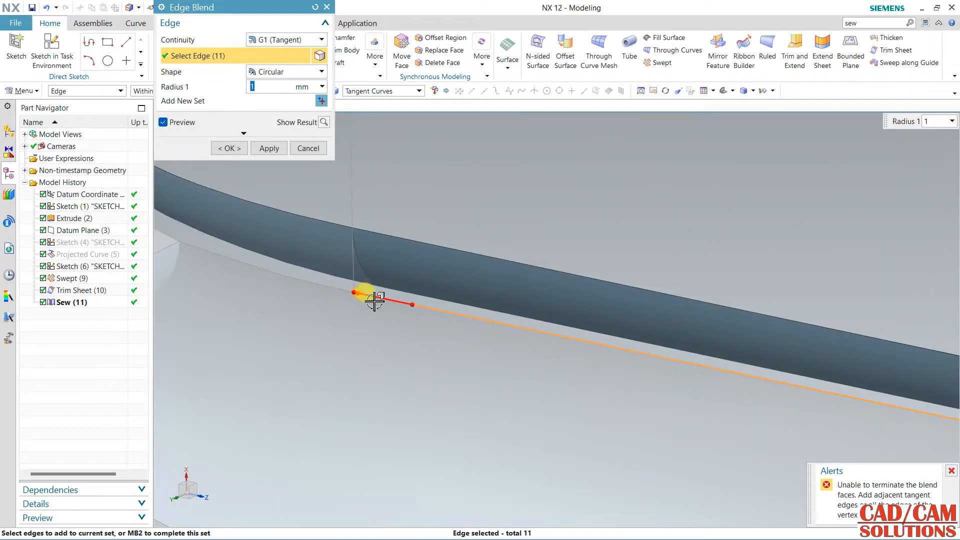
pyautogui.scroll(5, 397, 321)
pyautogui.moveTo(397, 322); pyautogui.dragTo(413, 345, button='middle')
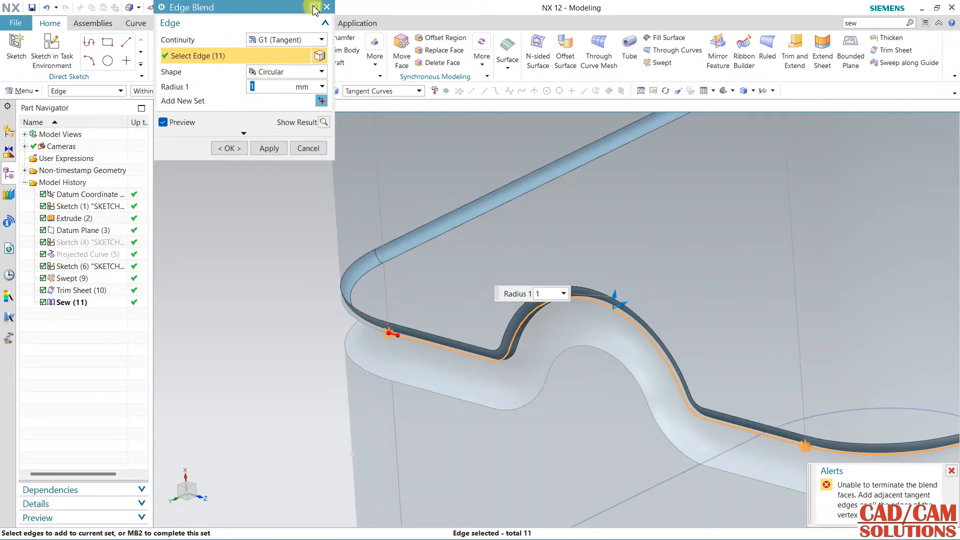
pyautogui.click(315, 8)
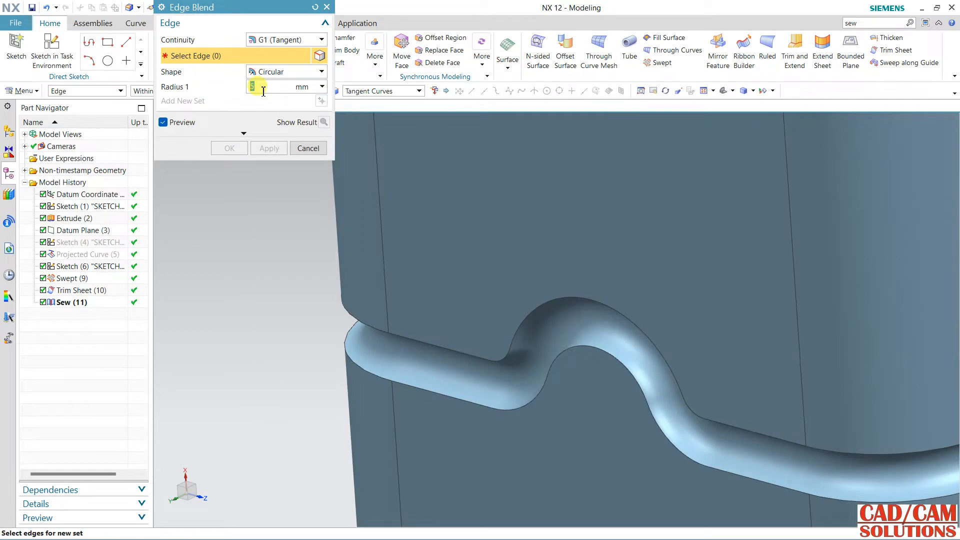
# - Try an Edge Blend on the groove's upper corner edge using the Connected Curves rule and a 0.5 mm radius
pyautogui.click(368, 91)
pyautogui.click(364, 117)
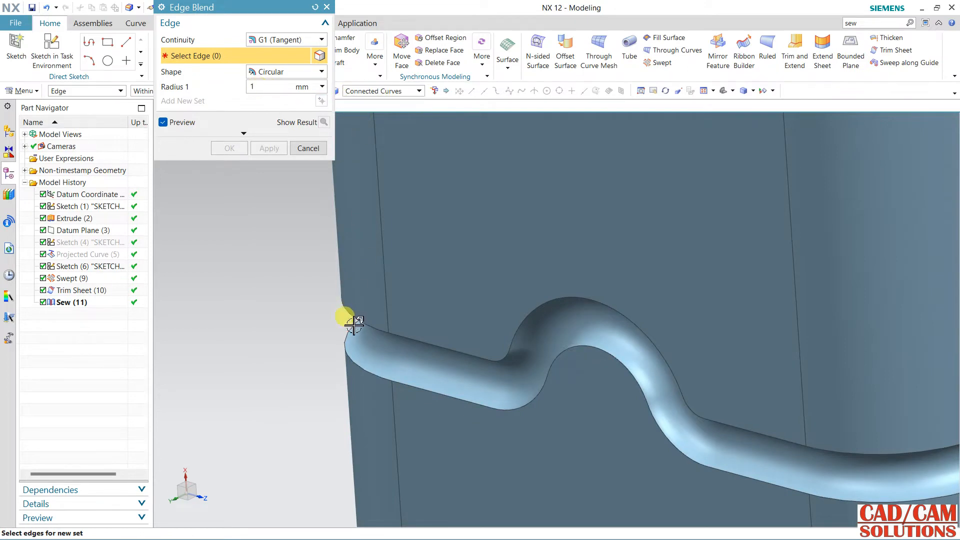
pyautogui.click(355, 321)
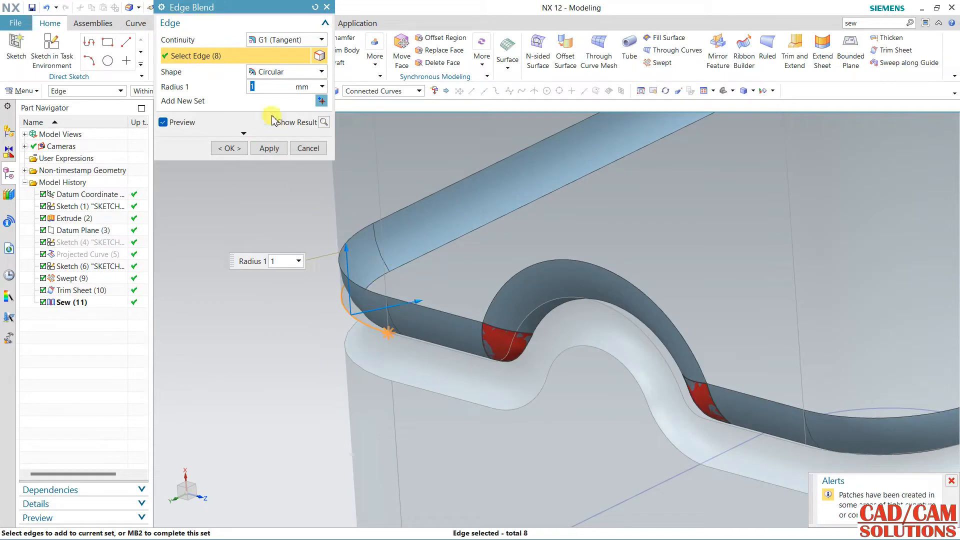
pyautogui.scroll(-5, 463, 290)
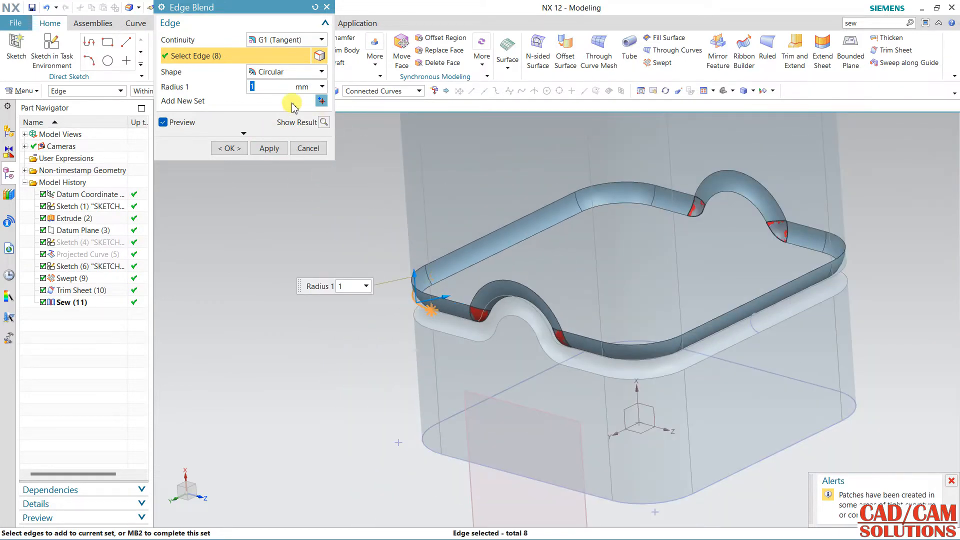
pyautogui.write('.5')
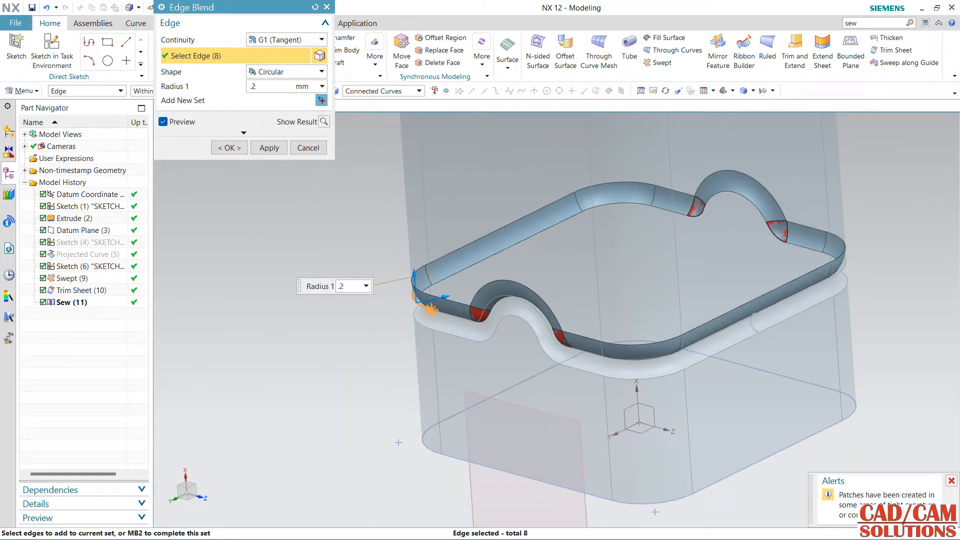
pyautogui.press('Return')
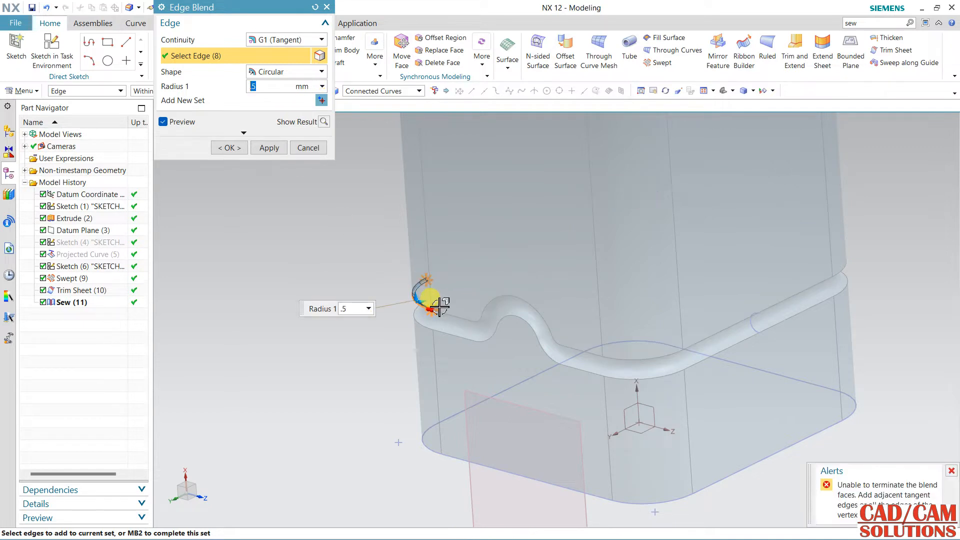
# - Try extending the blend selection to the front arch, both adjoining corners and the straight side of the groove's upper edge
pyautogui.scroll(3, 453, 321)
pyautogui.click(398, 329)
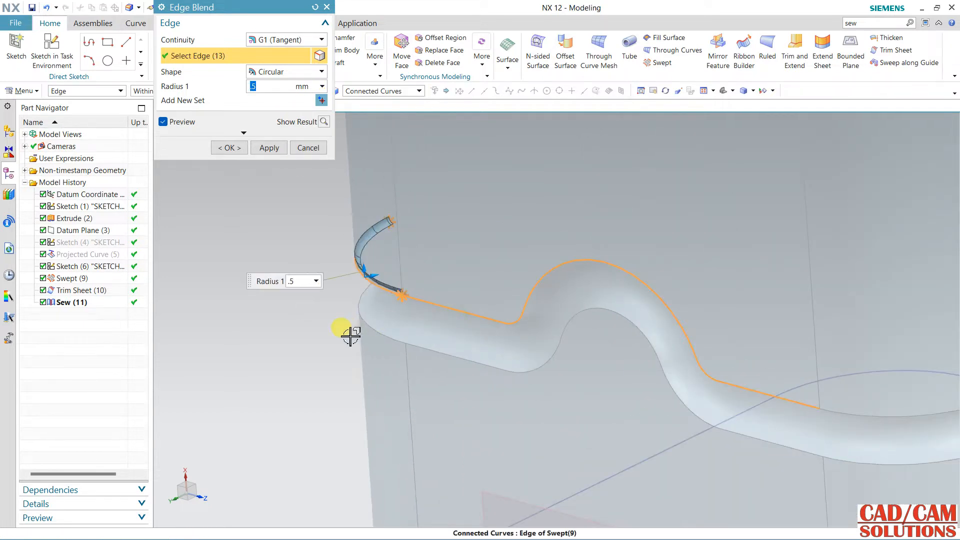
pyautogui.scroll(-5, 351, 336)
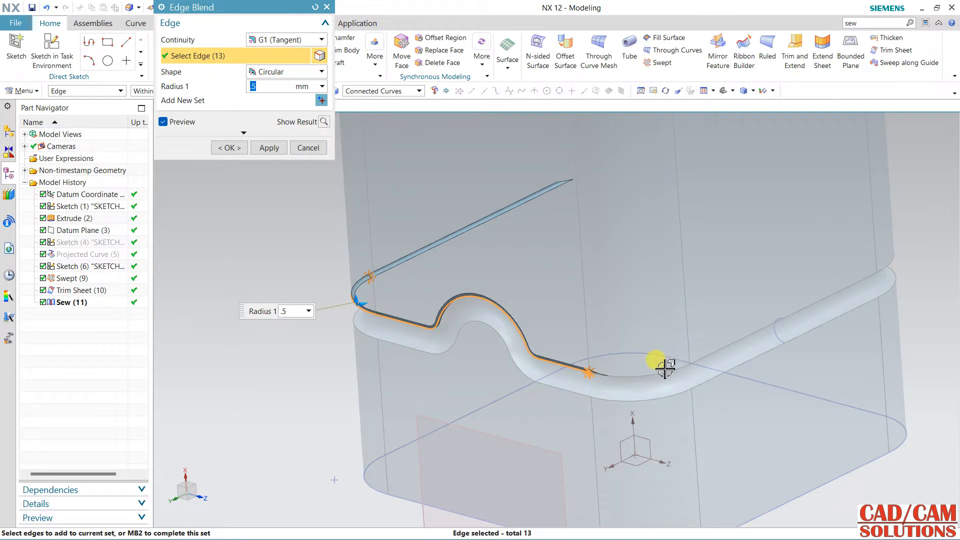
pyautogui.click(665, 370)
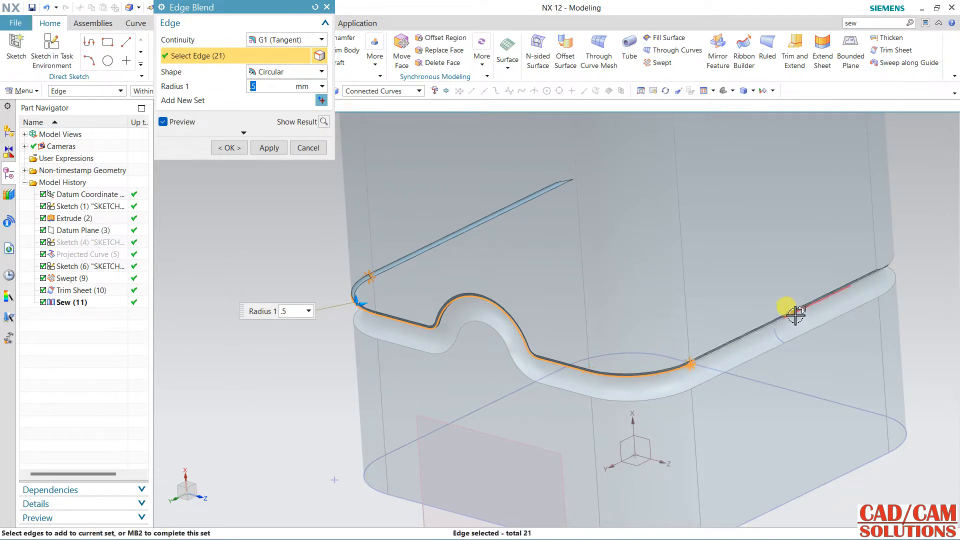
pyautogui.click(901, 260)
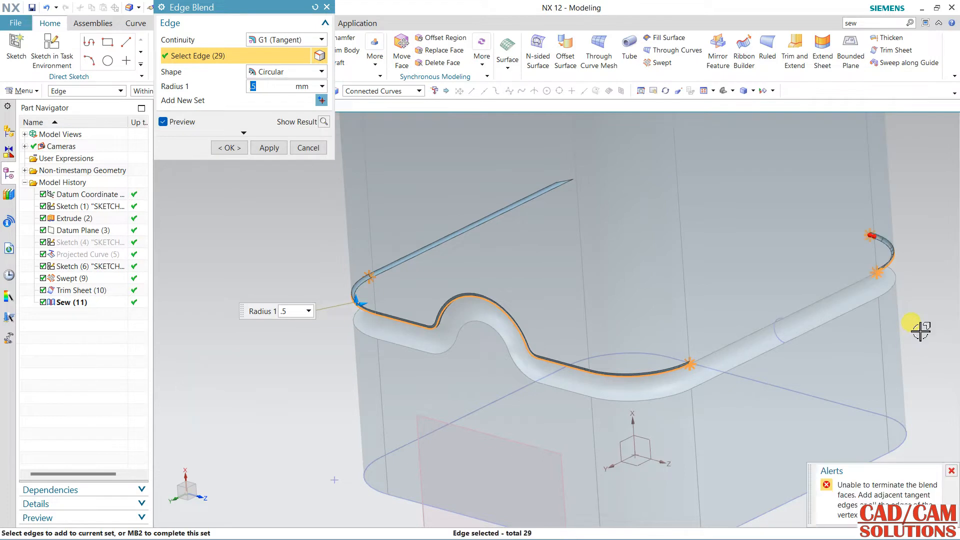
pyautogui.click(840, 295)
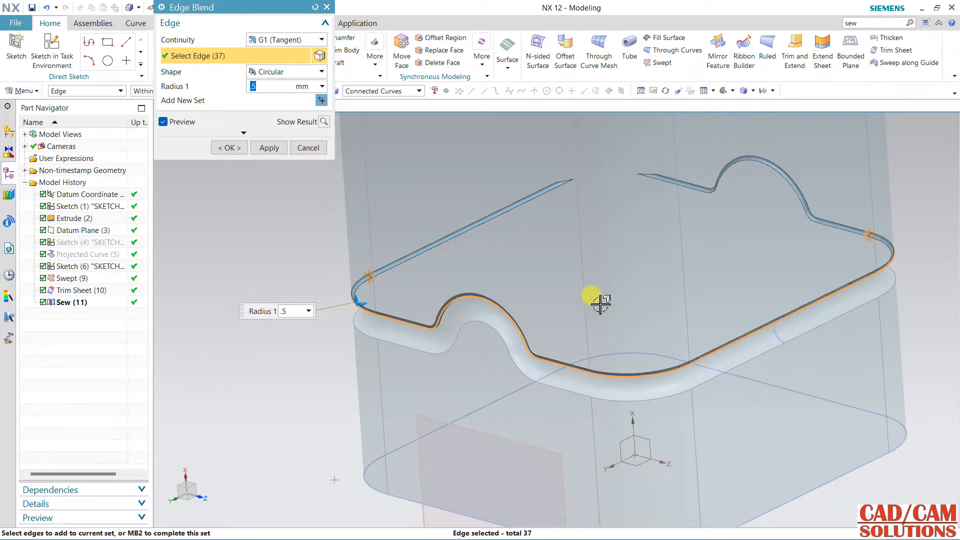
# - Try adding the remaining rear corner and rear arched section of the groove's upper edge to the blend
pyautogui.moveTo(601, 304); pyautogui.dragTo(540, 247, button='middle')
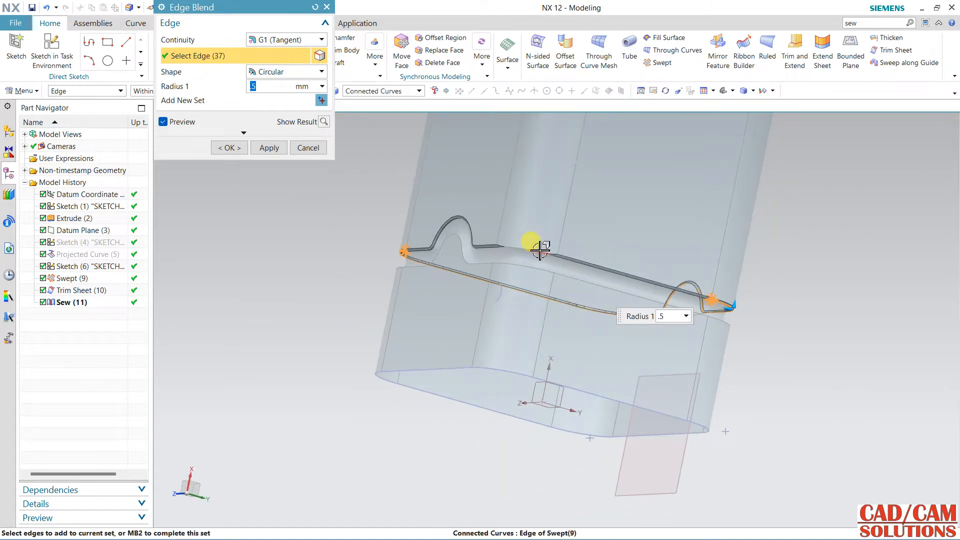
pyautogui.click(540, 250)
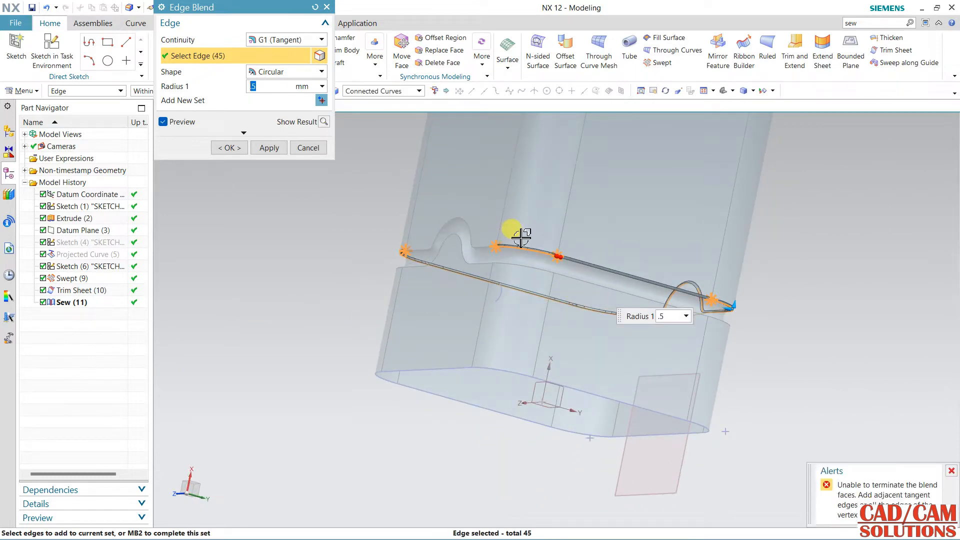
pyautogui.scroll(5, 503, 236)
pyautogui.click(443, 255)
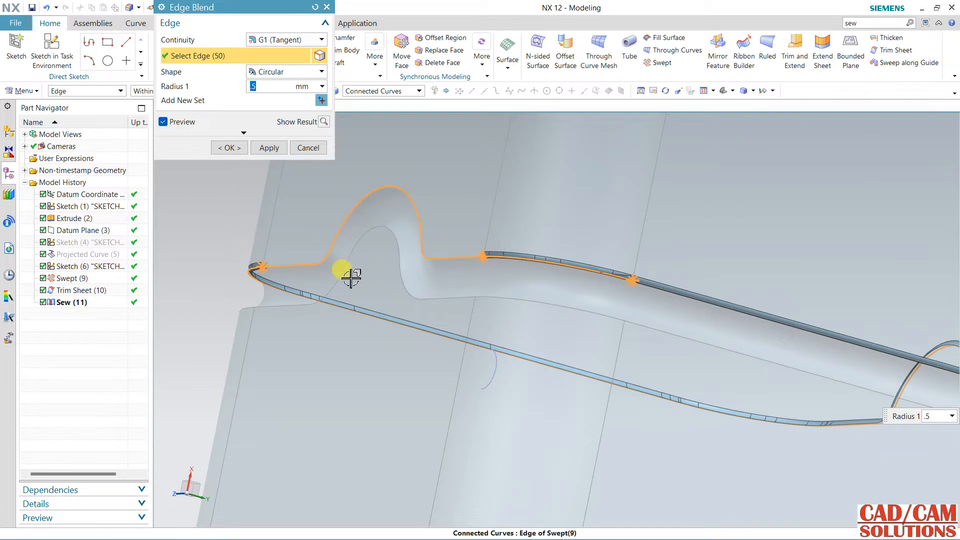
# - Examine the junction between the rear arch and corner edges, expand the blend's set list, and reset the Edge Blend settings
pyautogui.scroll(5, 480, 246)
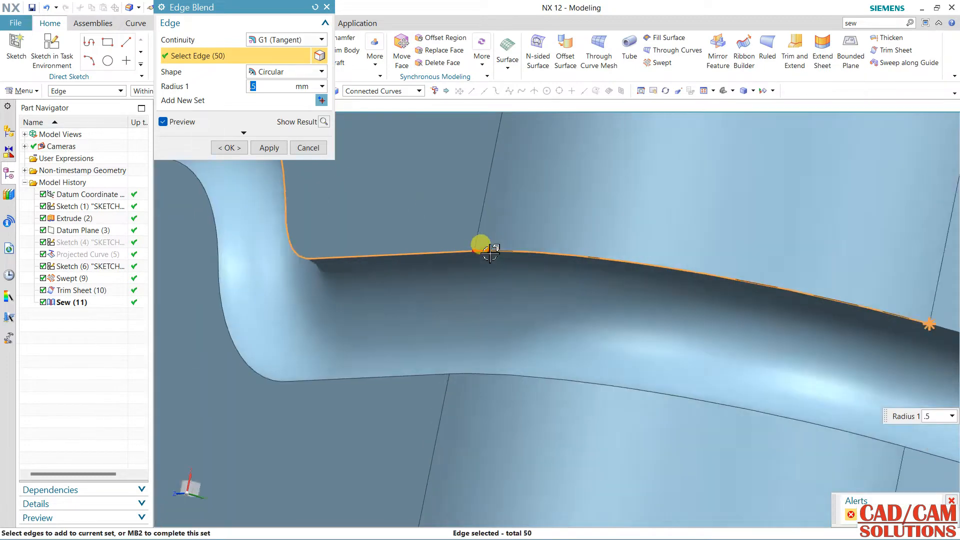
pyautogui.scroll(-5, 505, 267)
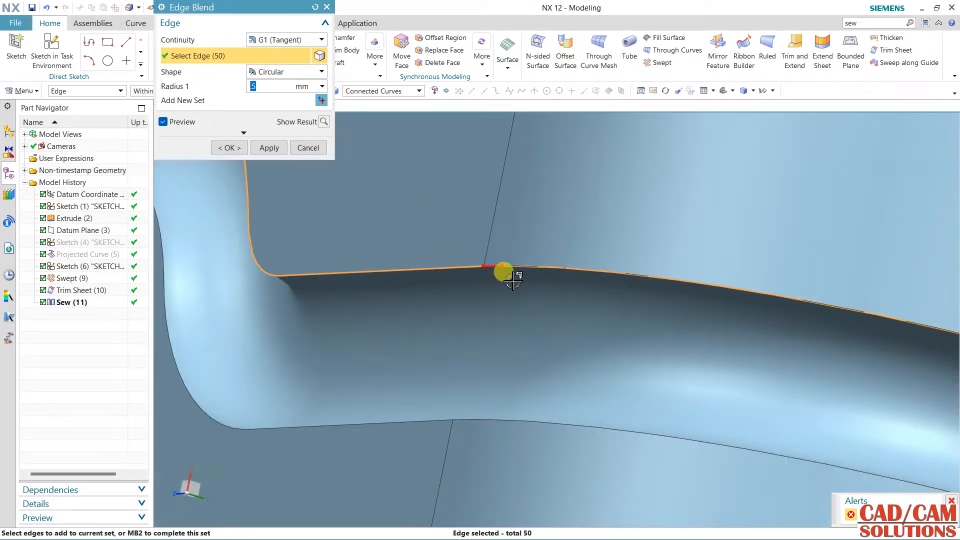
pyautogui.moveTo(519, 302); pyautogui.dragTo(492, 266, button='middle')
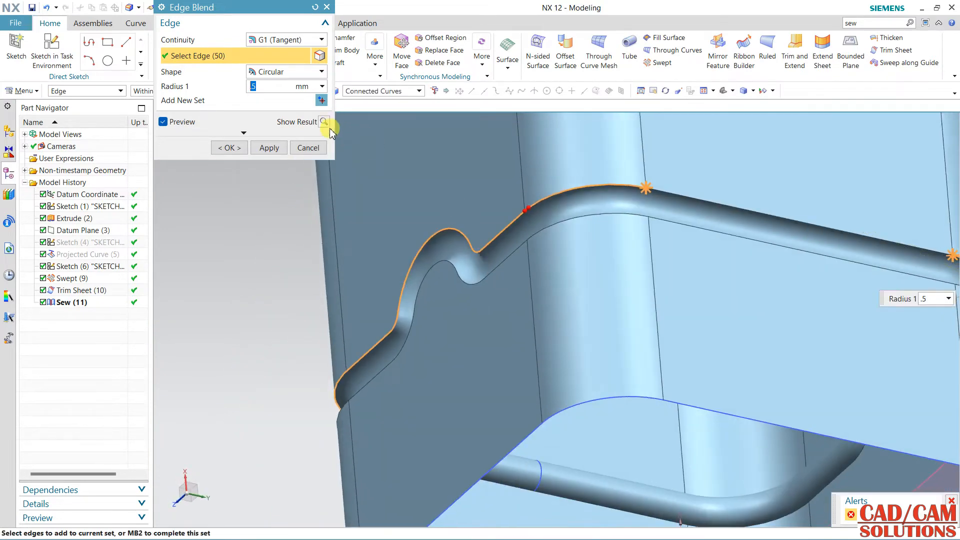
pyautogui.click(257, 134)
pyautogui.click(251, 114)
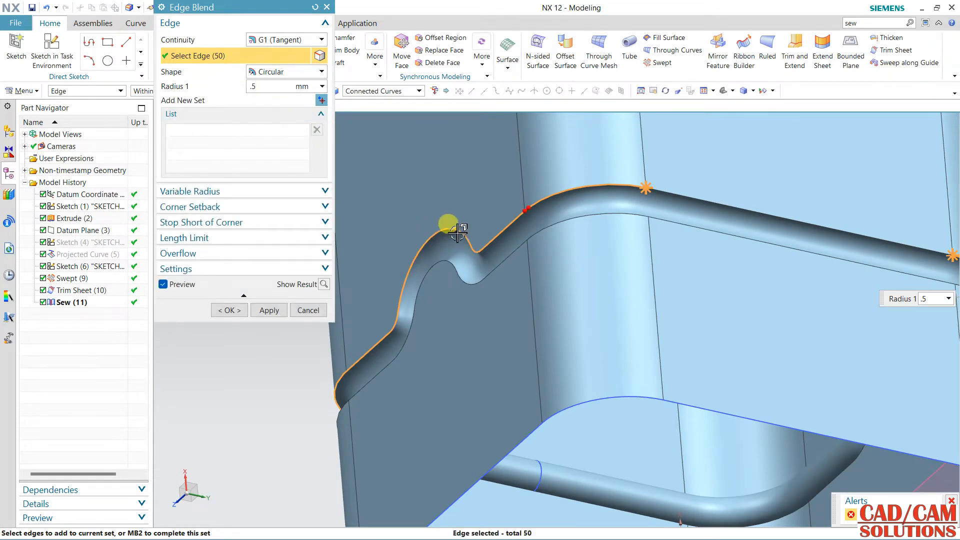
pyautogui.click(315, 7)
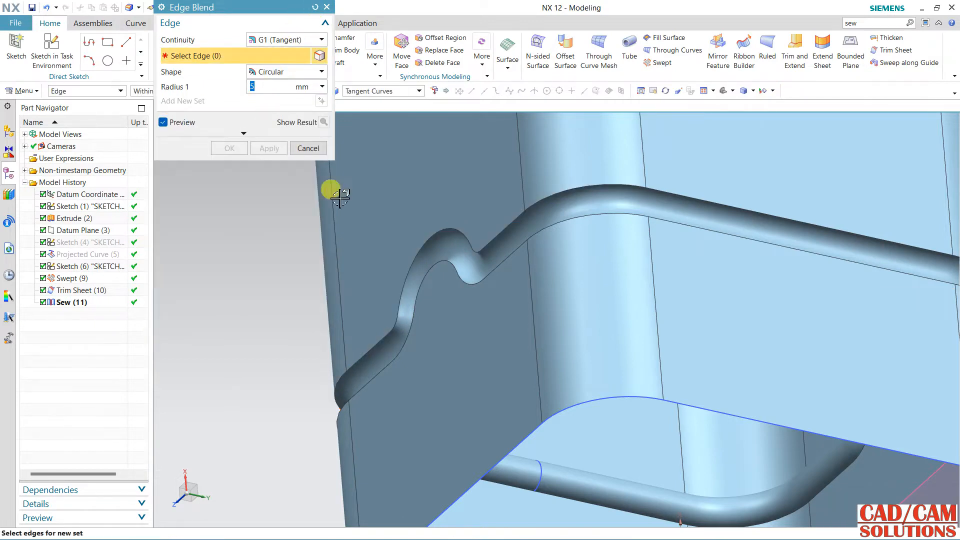
# - Select the arched section and an adjoining corner of the groove edge visible inside the body for a 1 mm Edge Blend
pyautogui.moveTo(557, 435); pyautogui.dragTo(530, 419, button='middle')
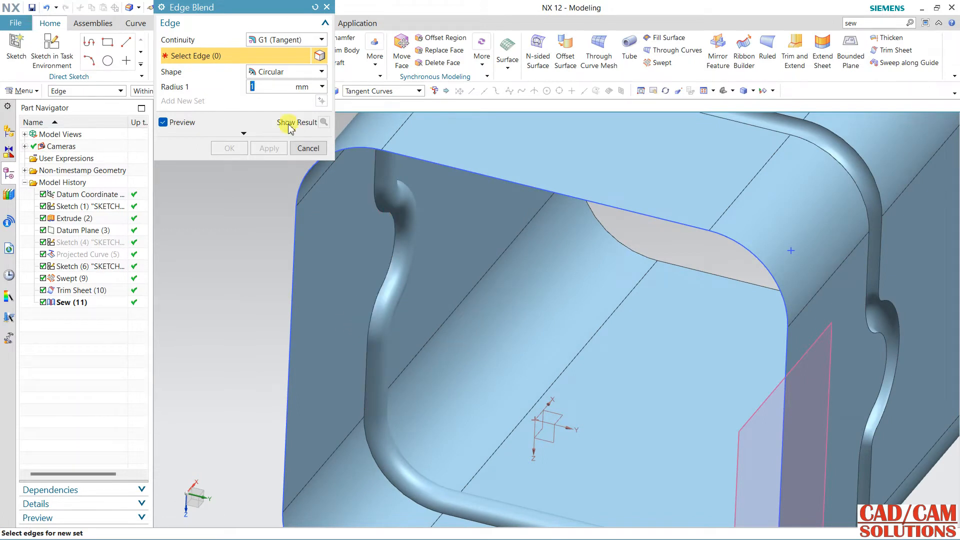
pyautogui.click(373, 275)
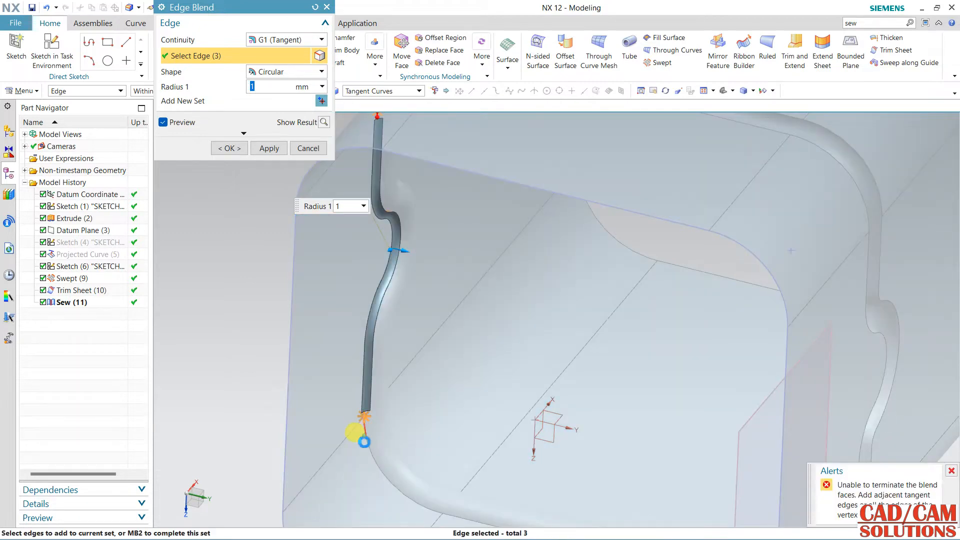
pyautogui.click(364, 442)
pyautogui.scroll(-5, 375, 455)
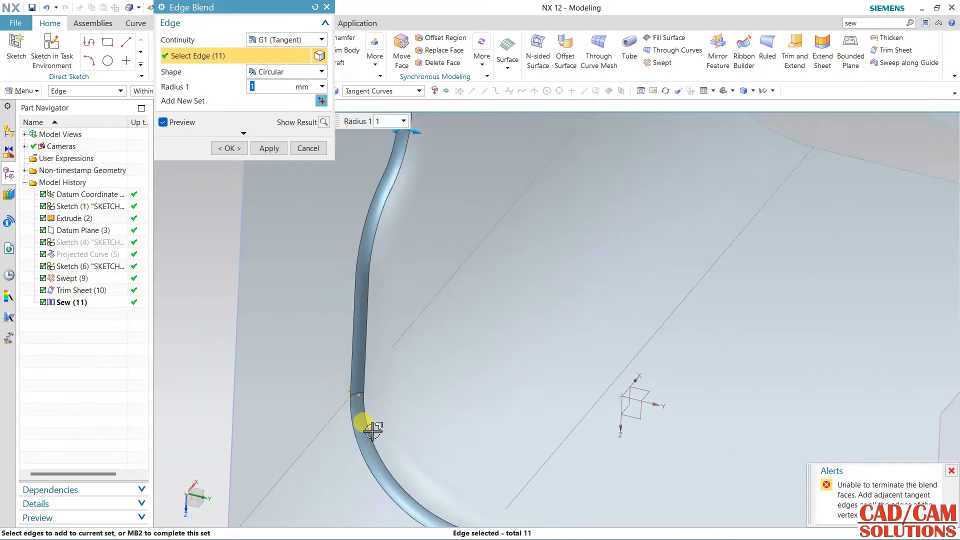
pyautogui.scroll(5, 373, 430)
pyautogui.scroll(-4, 382, 300)
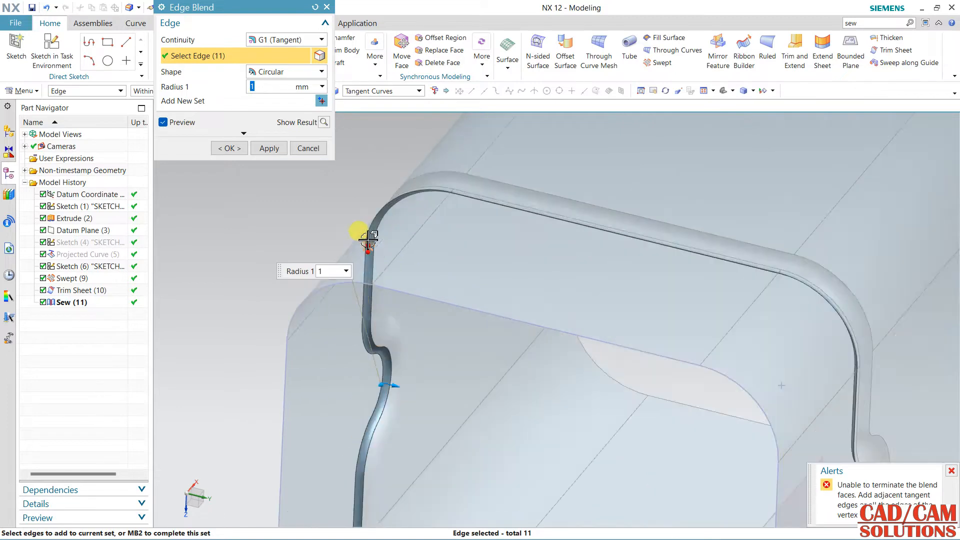
# - Set the blend radius to 0.5 mm and add the next tangent section of the groove's inner edge to the selection
pyautogui.scroll(-3, 368, 240)
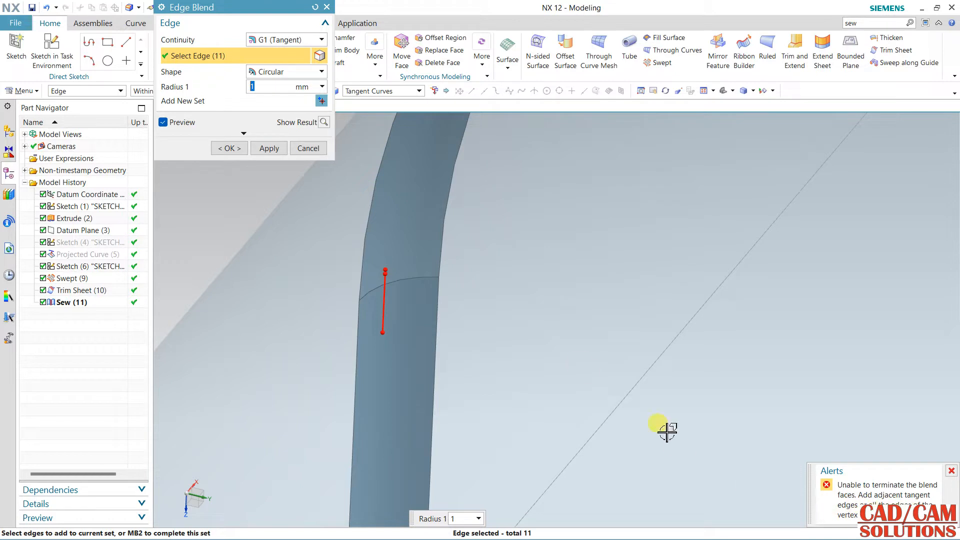
pyautogui.scroll(-5, 380, 270)
pyautogui.scroll(3, 382, 242)
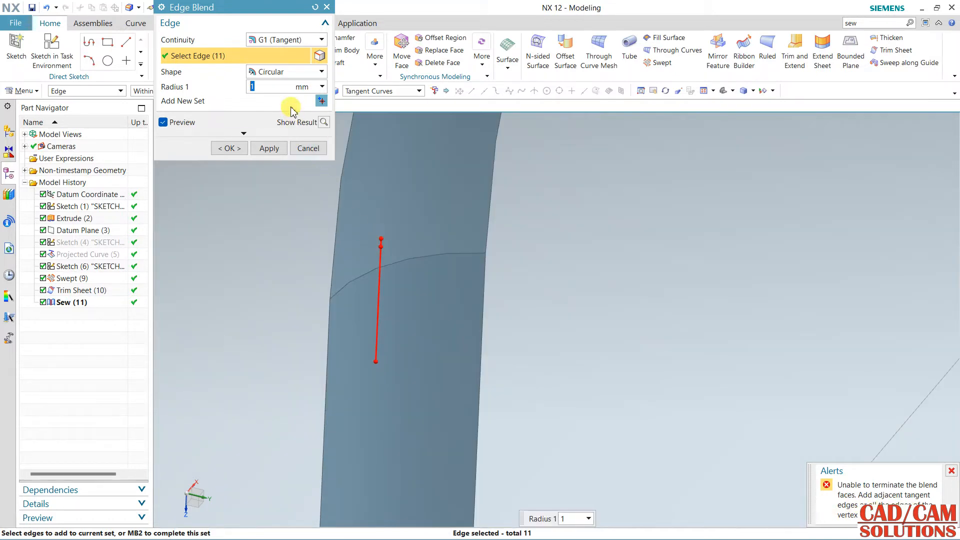
pyautogui.write('.5')
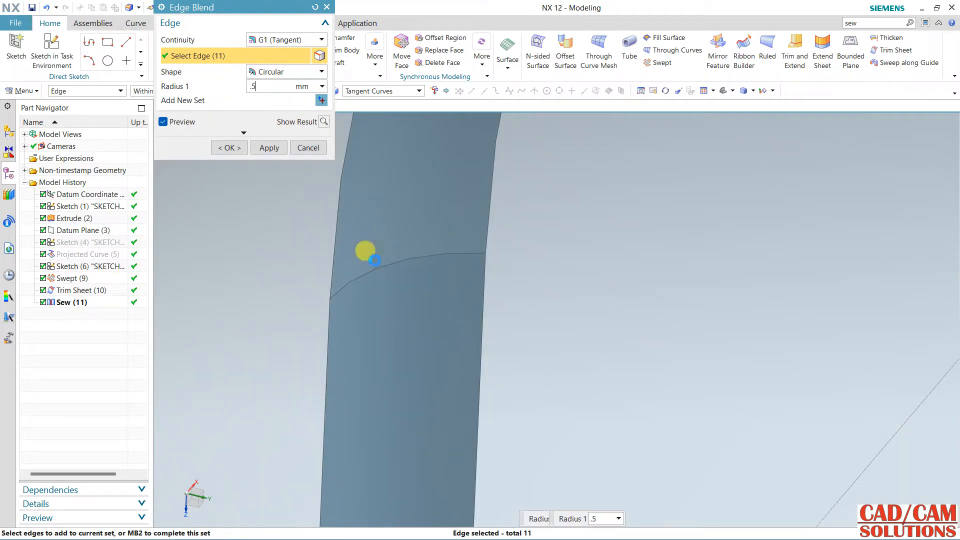
pyautogui.scroll(6, 445, 292)
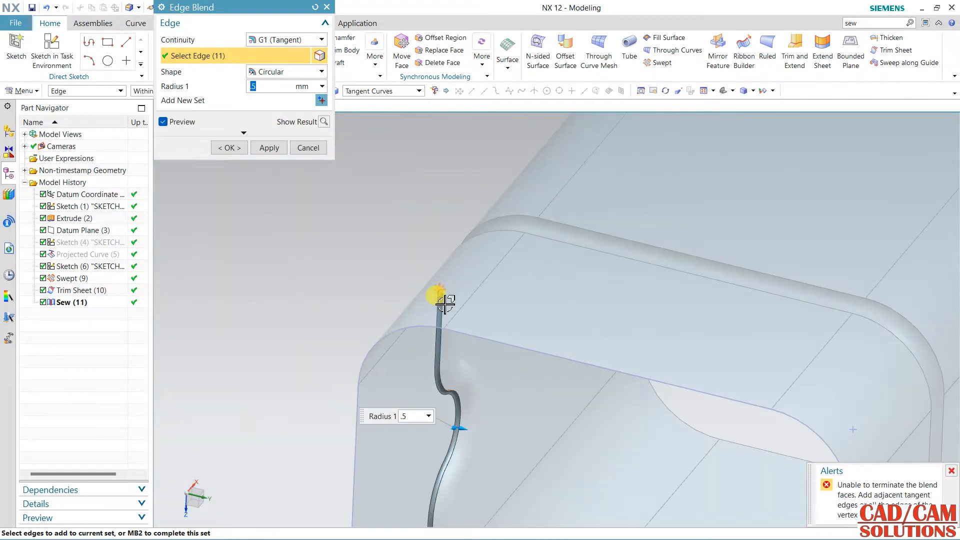
pyautogui.moveTo(459, 296); pyautogui.dragTo(450, 242, button='middle')
pyautogui.click(450, 242)
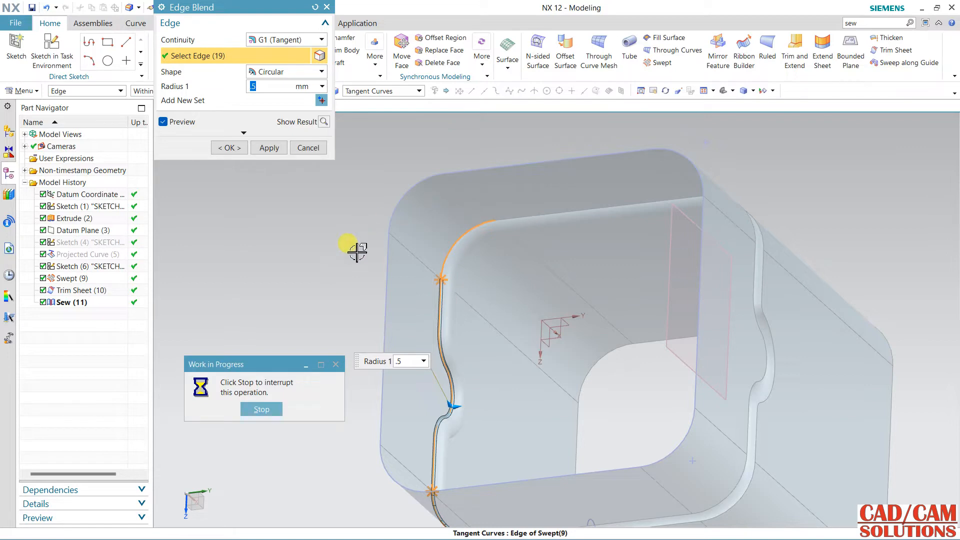
# - Try adding the groove edge's straight side and opposite corner and applying the 0.5 mm Edge Blend, and close the command
pyautogui.scroll(-5, 455, 274)
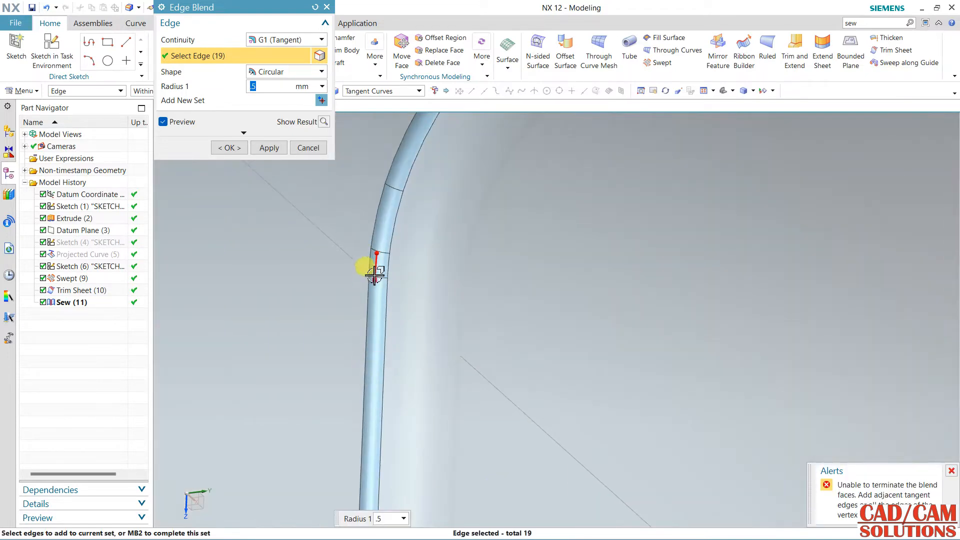
pyautogui.scroll(4, 393, 292)
pyautogui.click(482, 223)
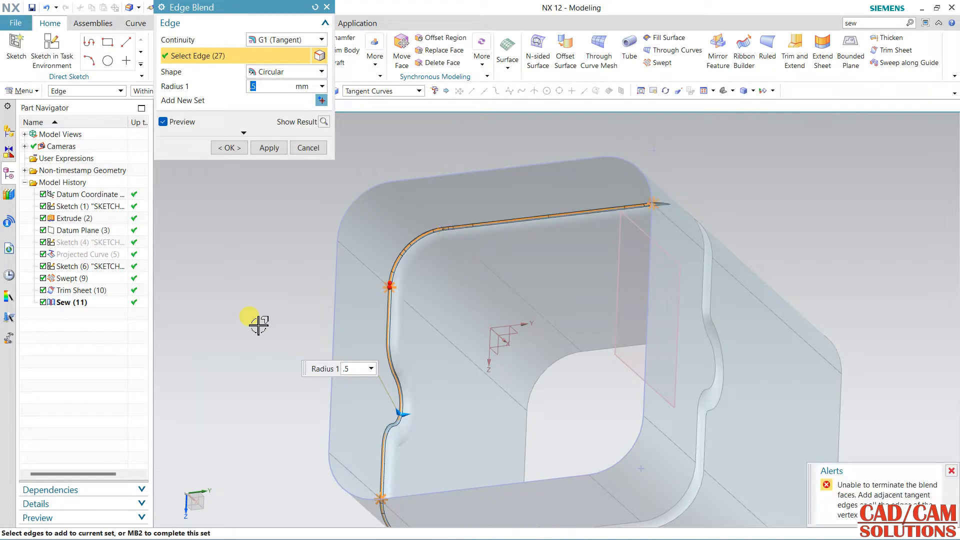
pyautogui.moveTo(309, 320); pyautogui.dragTo(339, 317, button='middle')
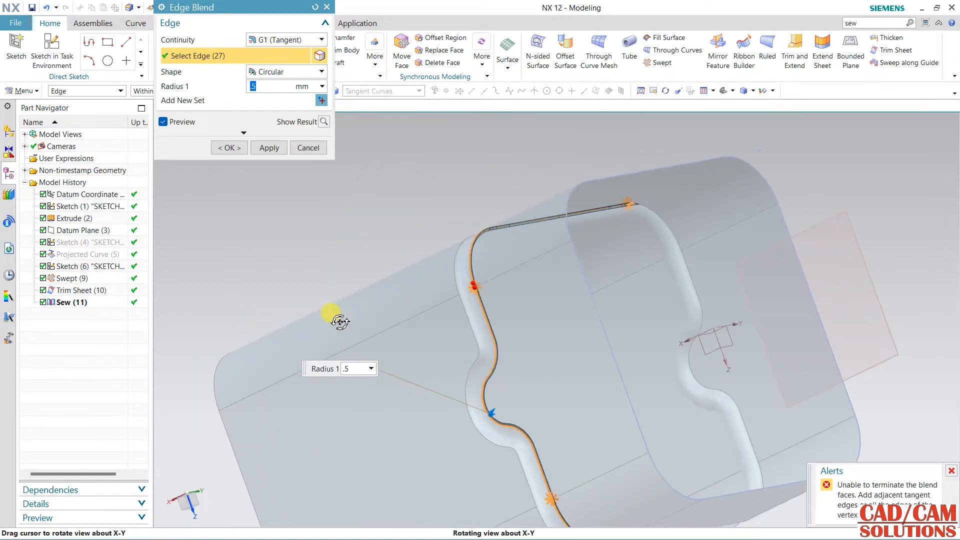
pyautogui.click(667, 216)
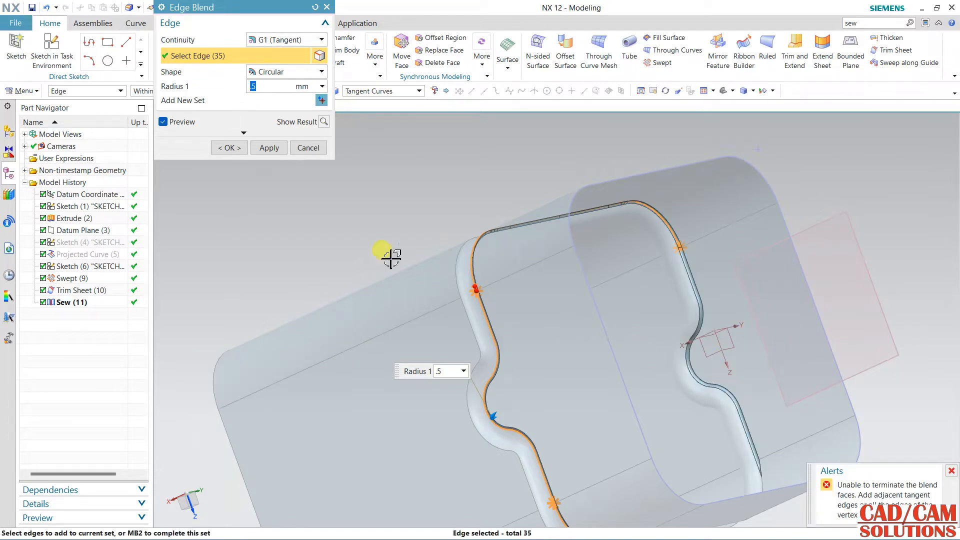
pyautogui.click(266, 147)
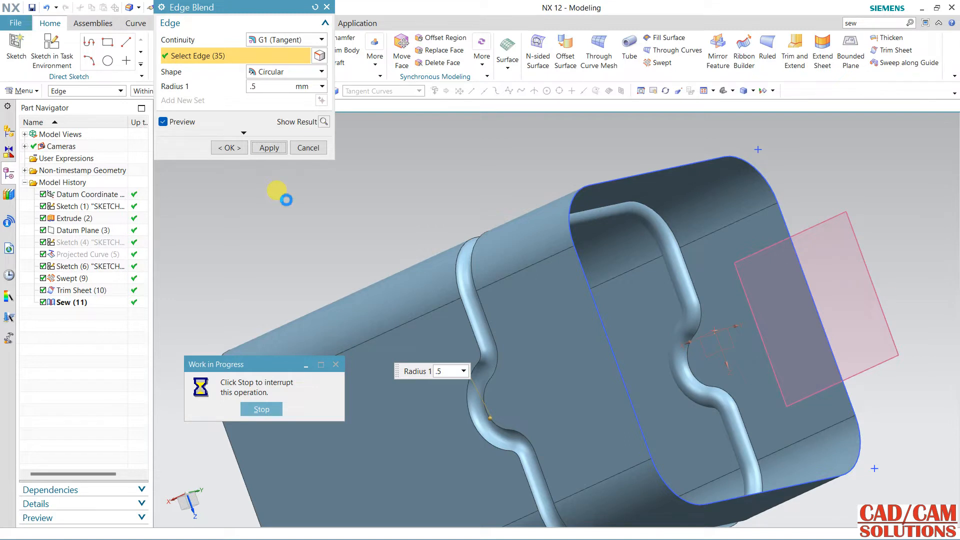
pyautogui.click(487, 290)
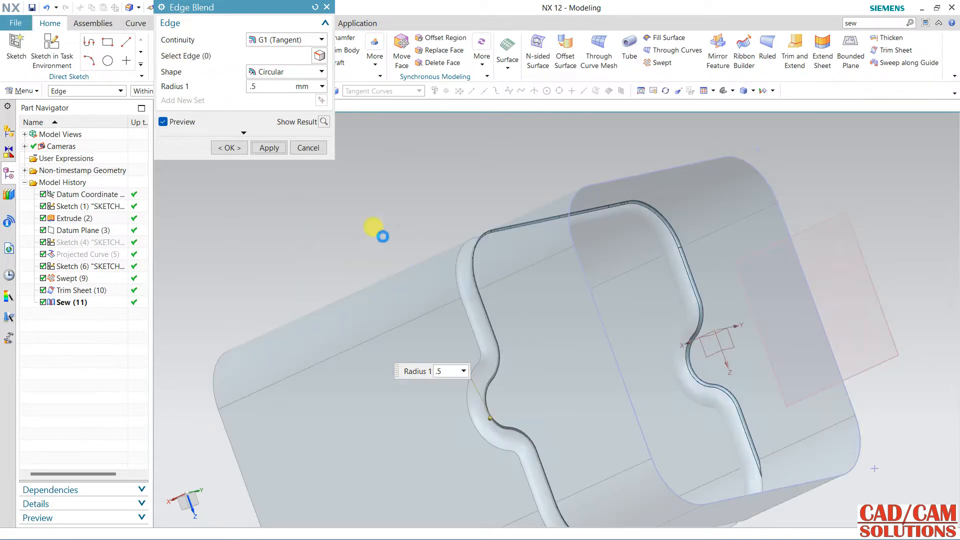
pyautogui.click(301, 150)
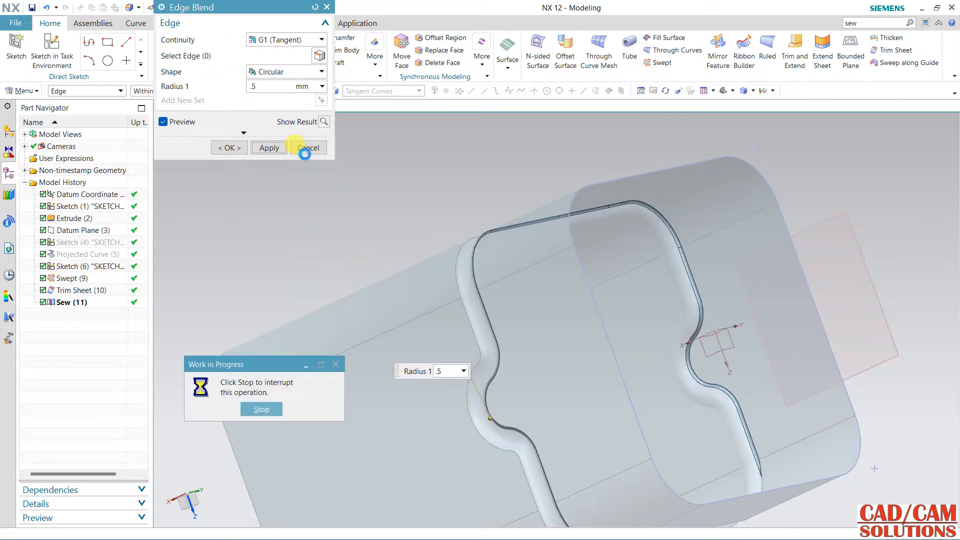
pyautogui.click(306, 148)
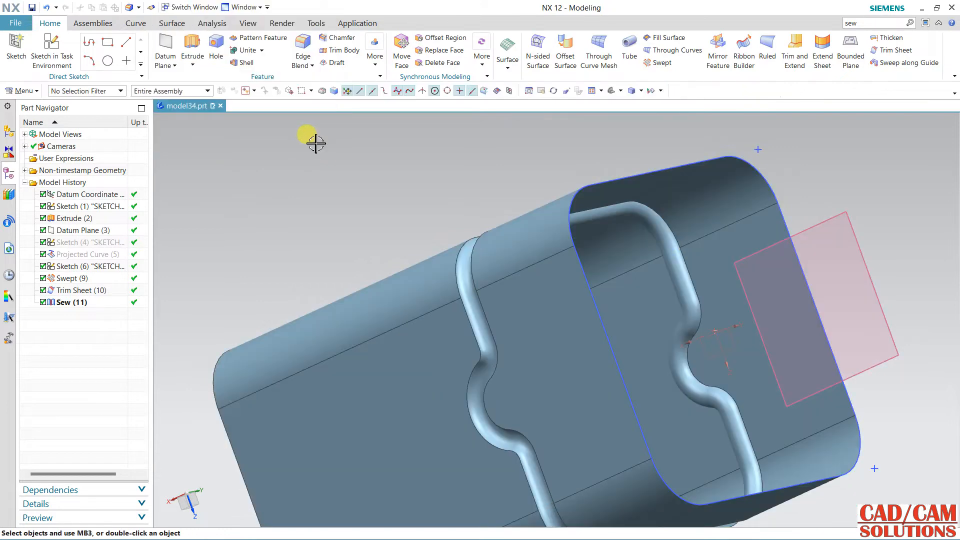
# - Examine the sewn body from several directions and highlight the swept groove feature
pyautogui.moveTo(392, 186); pyautogui.dragTo(529, 242, button='middle')
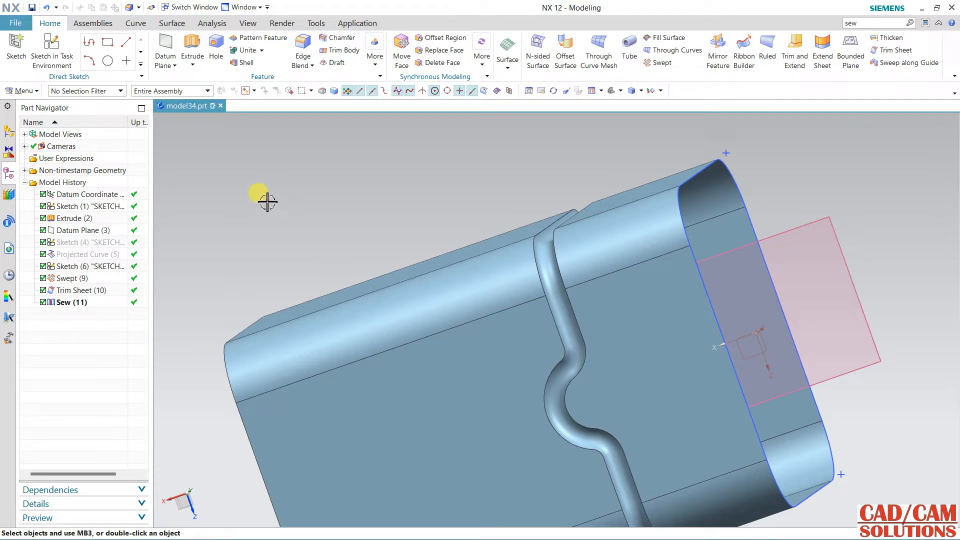
pyautogui.moveTo(547, 220); pyautogui.dragTo(566, 287, button='middle')
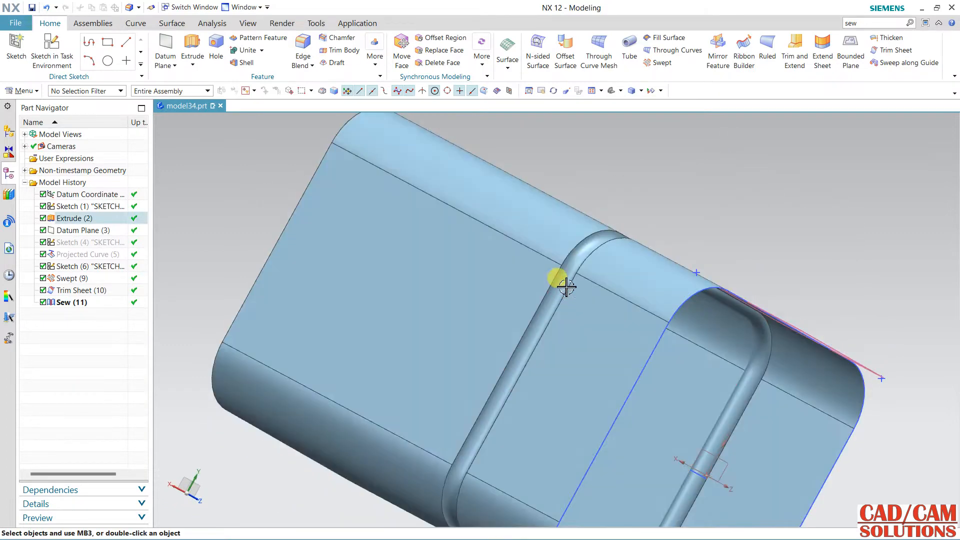
pyautogui.moveTo(598, 245); pyautogui.dragTo(523, 289, button='middle')
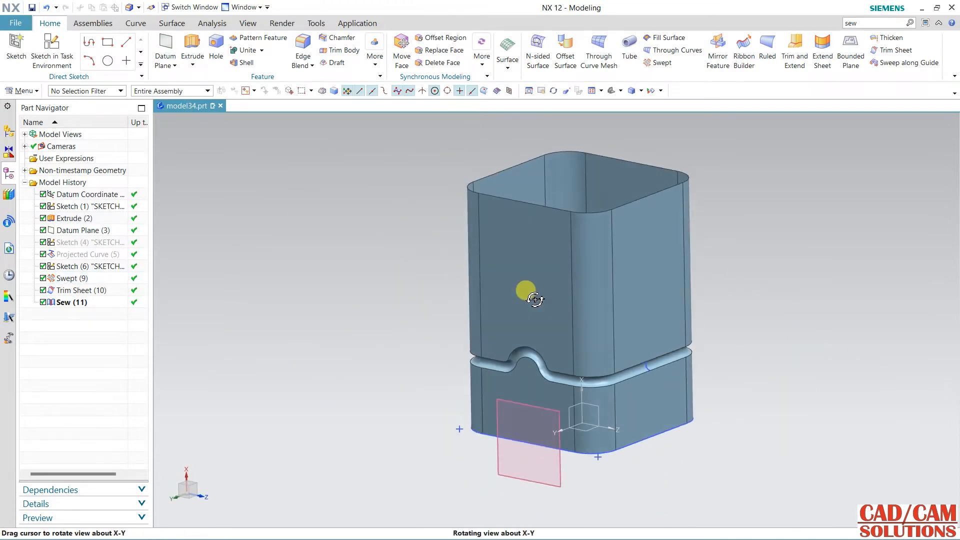
pyautogui.hotkey('ctrl', 'f')
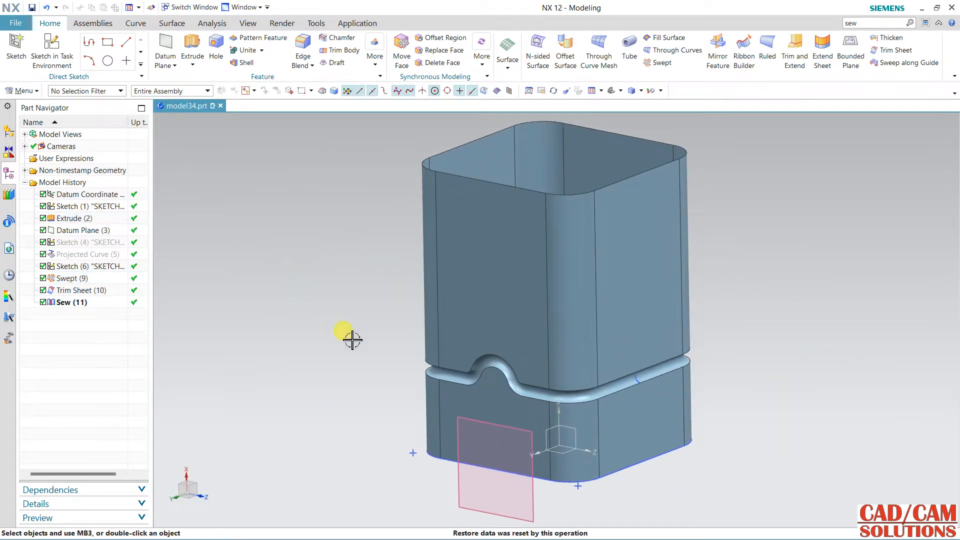
pyautogui.scroll(-2, 441, 371)
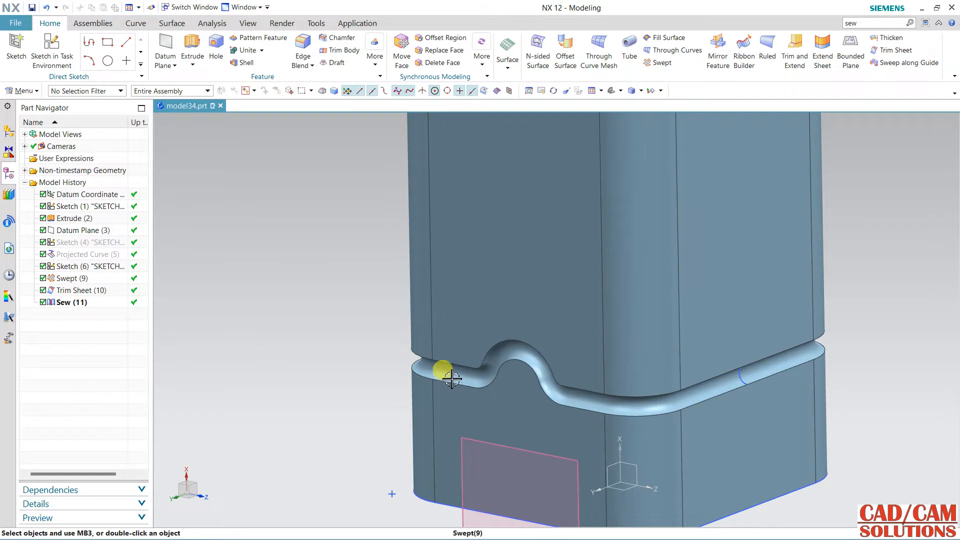
pyautogui.click(79, 280)
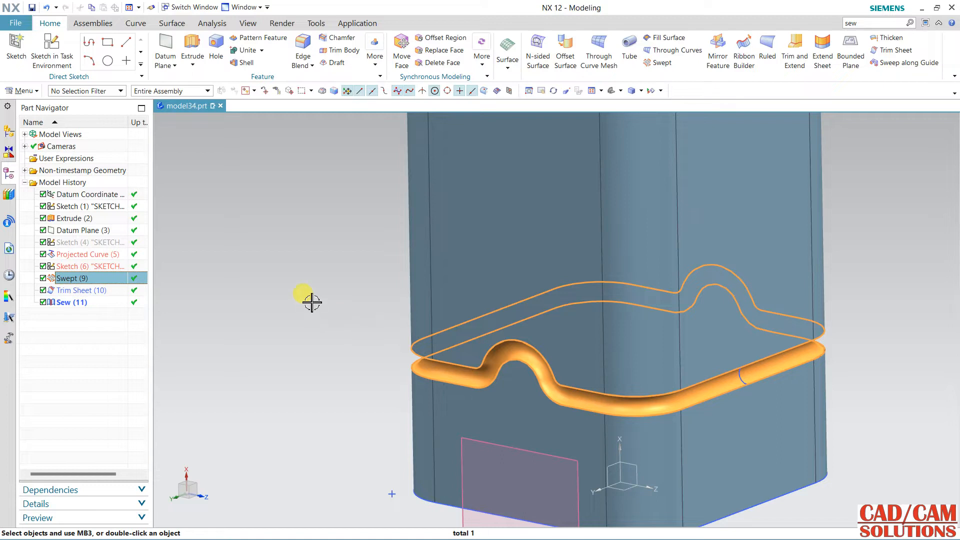
pyautogui.moveTo(311, 302); pyautogui.dragTo(262, 308, button='middle')
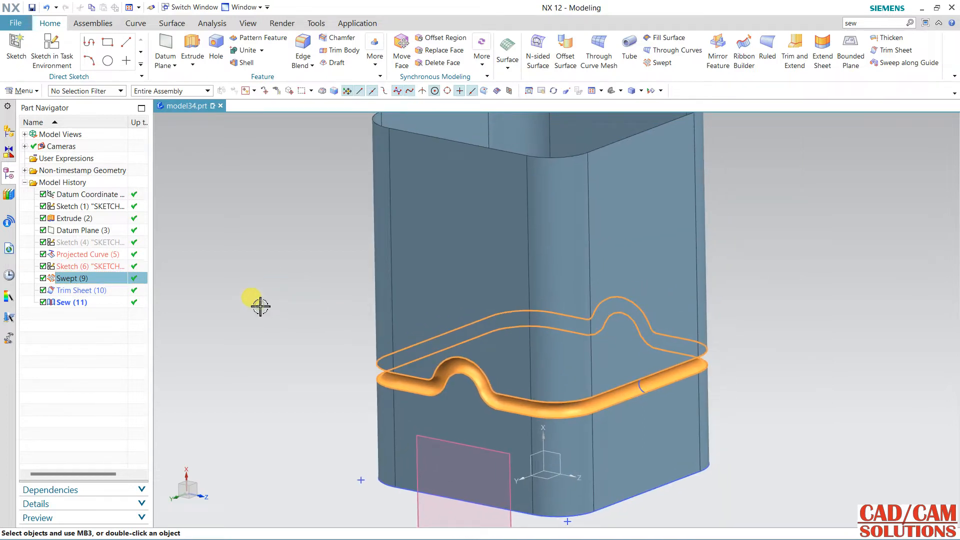
pyautogui.press('Escape')
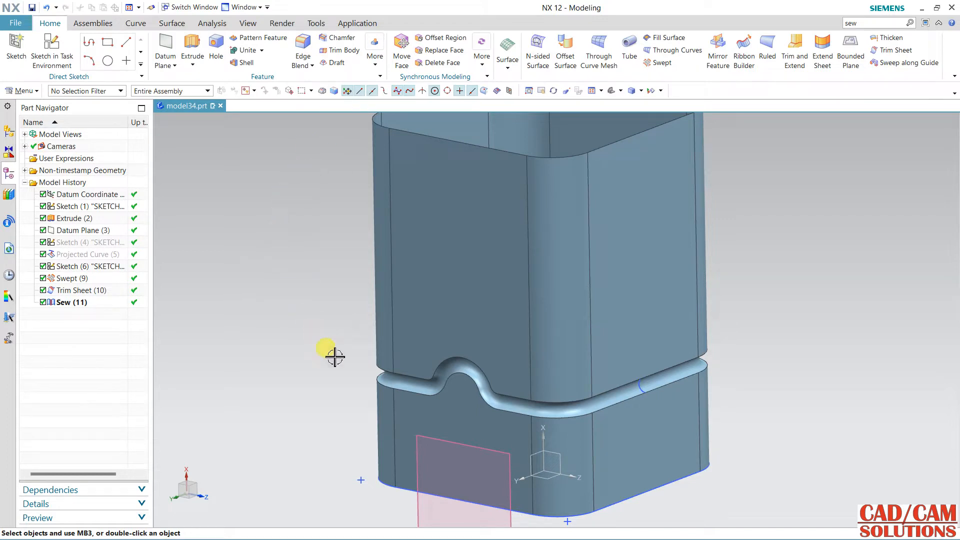
pyautogui.moveTo(286, 340); pyautogui.dragTo(292, 335, button='middle')
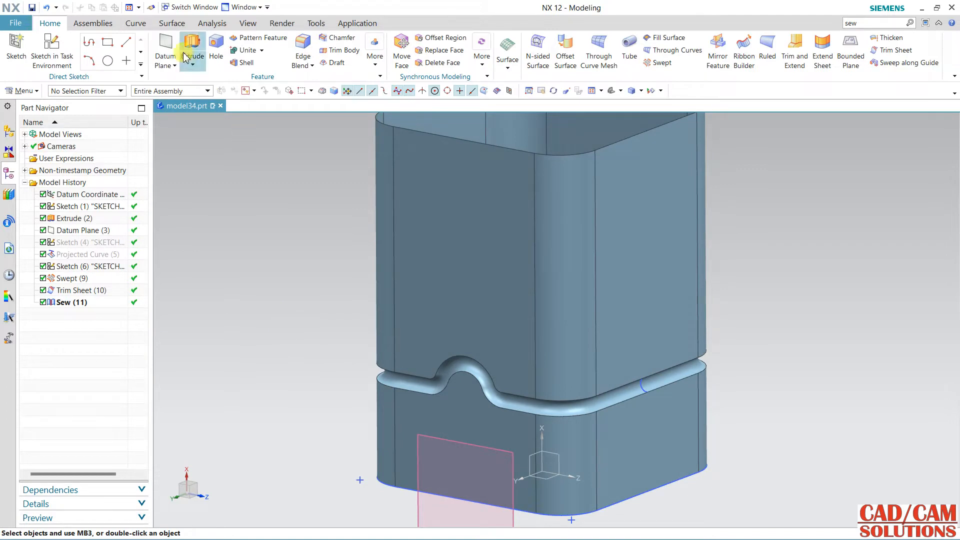
# - Delete the sew, the sheet trim, the swept groove and its profile sketch, Sketch (6), from the model history
pyautogui.click(136, 23)
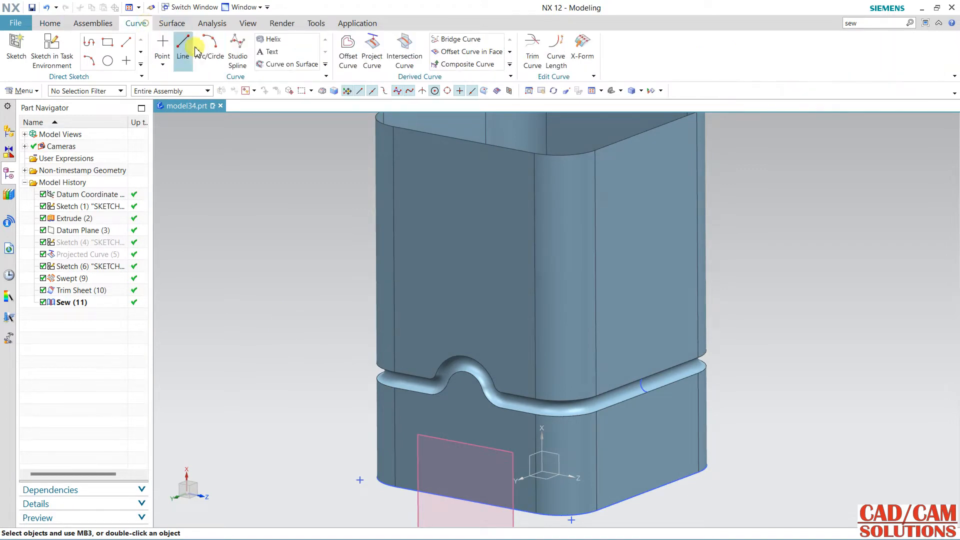
pyautogui.click(372, 58)
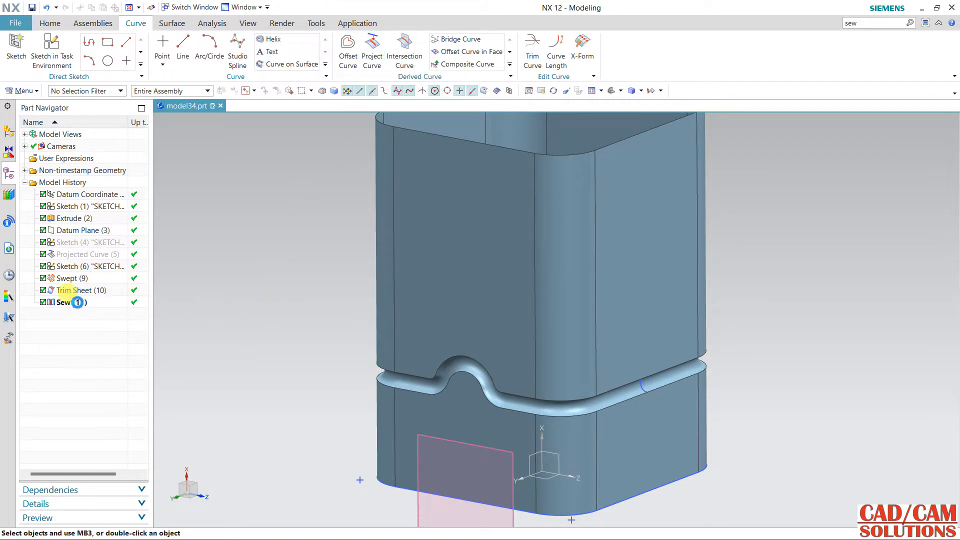
pyautogui.moveTo(77, 302); pyautogui.dragTo(75, 270)
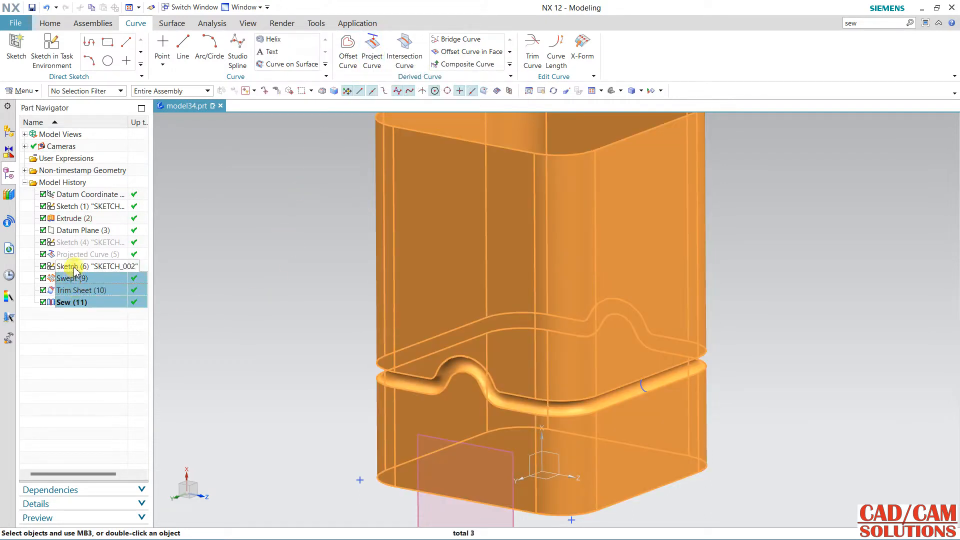
pyautogui.rightClick(74, 270)
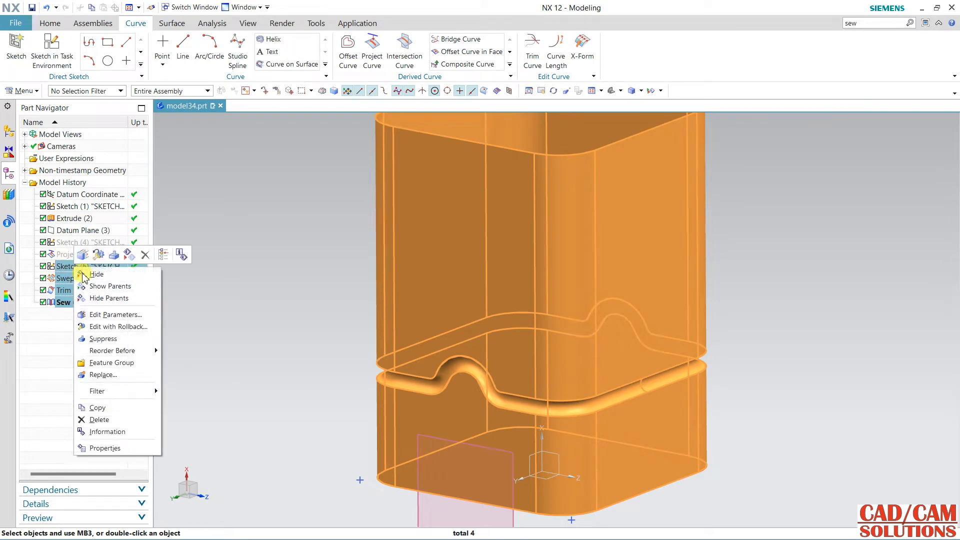
pyautogui.click(145, 255)
# - Delete the projected curve, its source sketch and the datum plane, keeping only the extruded sheet body and its base sketch
pyautogui.moveTo(74, 255); pyautogui.dragTo(78, 247)
pyautogui.rightClick(78, 248)
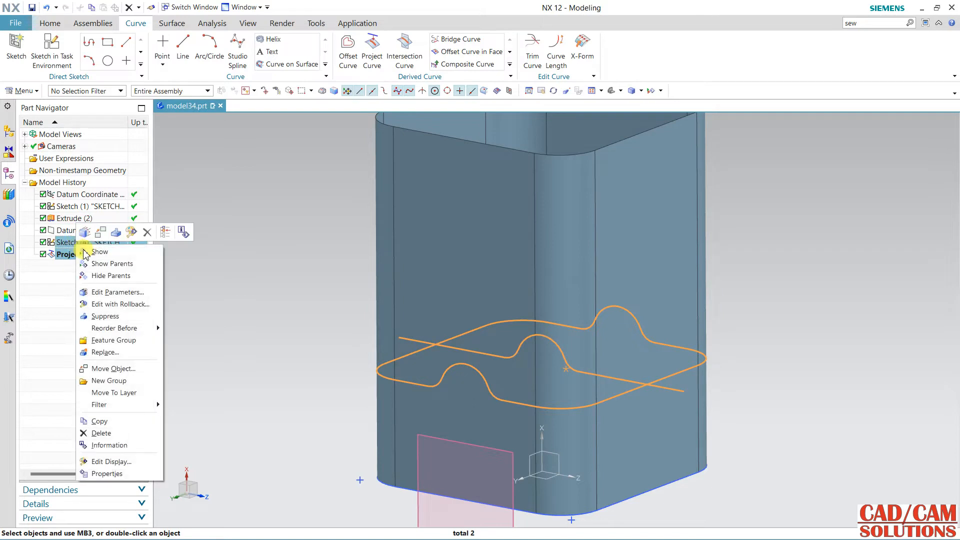
pyautogui.click(150, 233)
pyautogui.scroll(3, 222, 242)
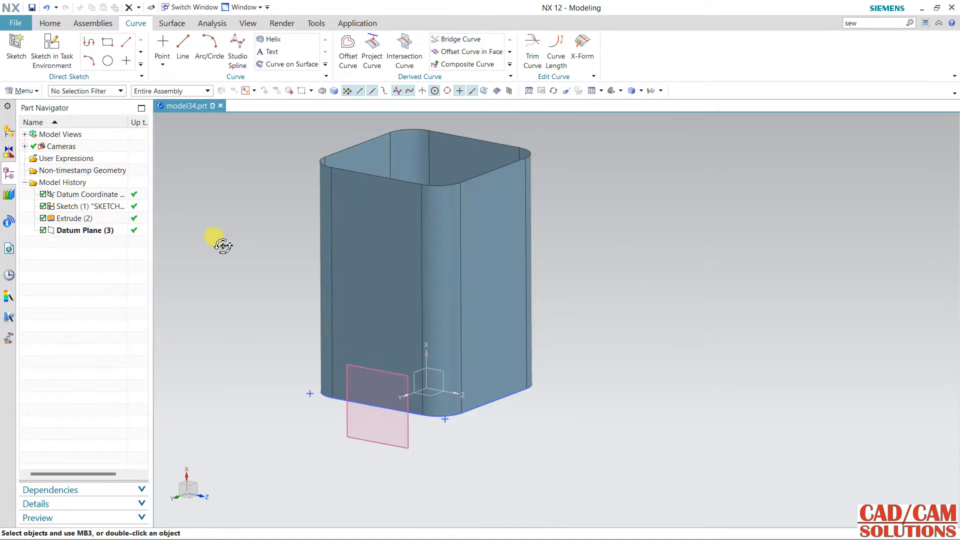
pyautogui.moveTo(220, 242); pyautogui.dragTo(221, 262, button='middle')
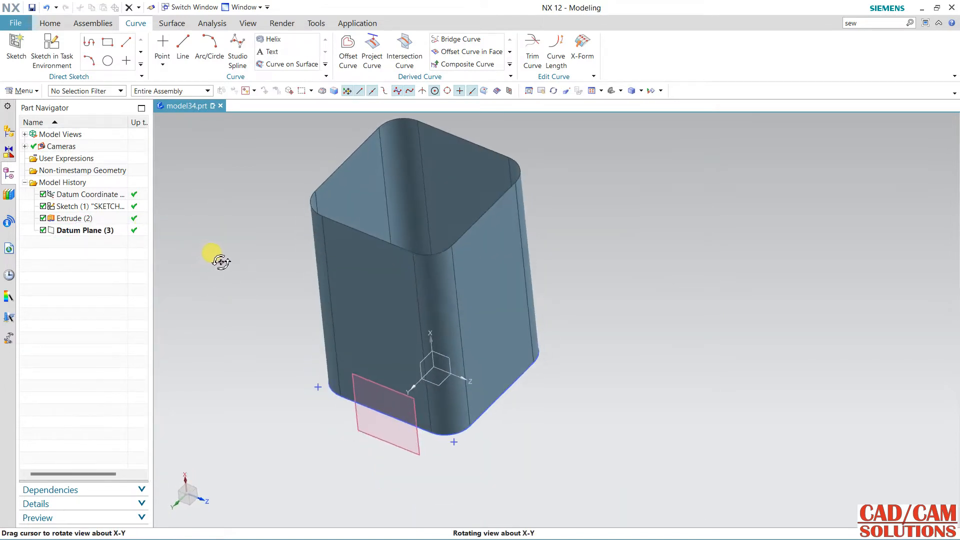
pyautogui.rightClick(93, 231)
pyautogui.click(187, 215)
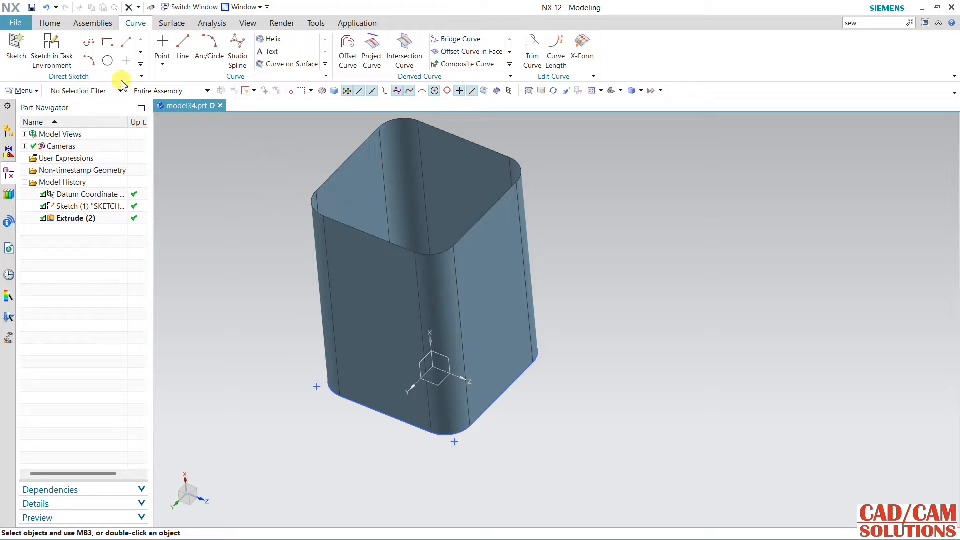
# - Start an Along Vector helix and rotate its coordinate system so the helix axis runs along the extruded body's height
pyautogui.click(270, 39)
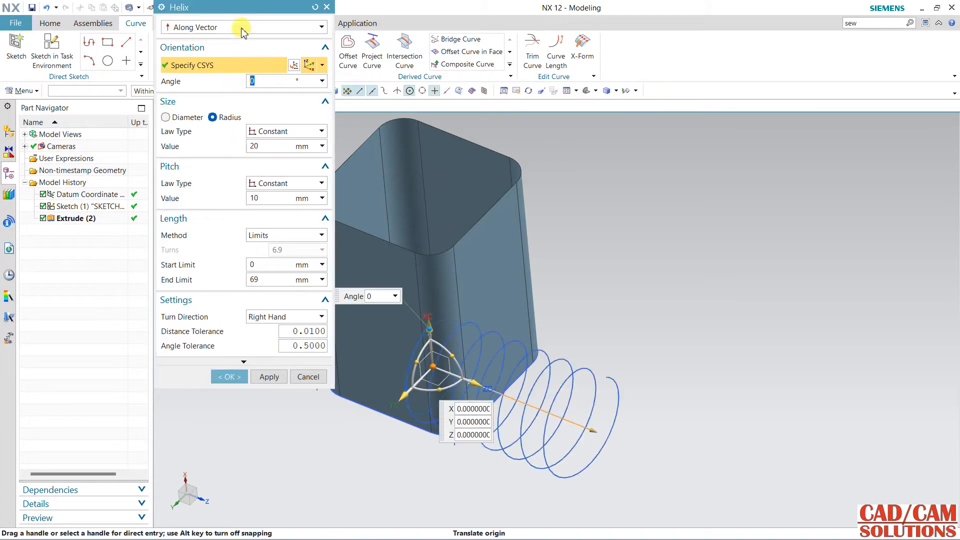
pyautogui.click(241, 28)
pyautogui.click(248, 37)
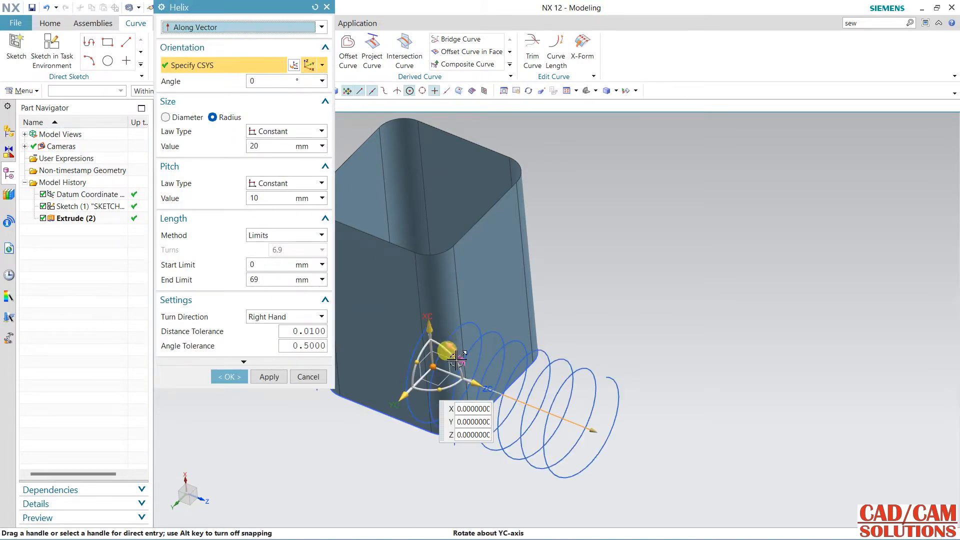
pyautogui.moveTo(456, 357); pyautogui.dragTo(407, 306)
pyautogui.click(433, 367)
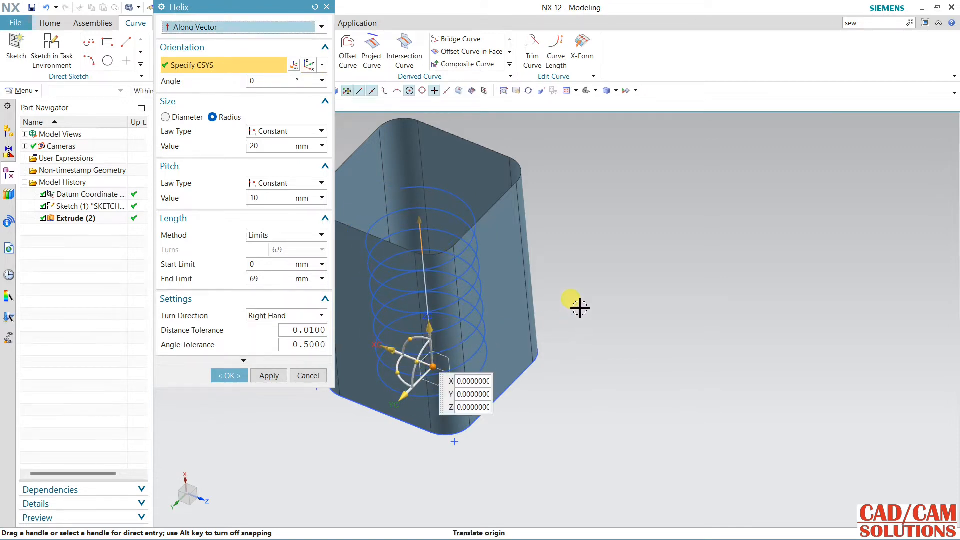
# - Set the helix radius to 32 mm and create it with a 10 mm pitch and limits from 0 to 69 mm
pyautogui.moveTo(581, 307); pyautogui.dragTo(746, 278, button='middle')
pyautogui.moveTo(509, 381); pyautogui.dragTo(545, 372)
pyautogui.moveTo(591, 357); pyautogui.dragTo(567, 355, button='middle')
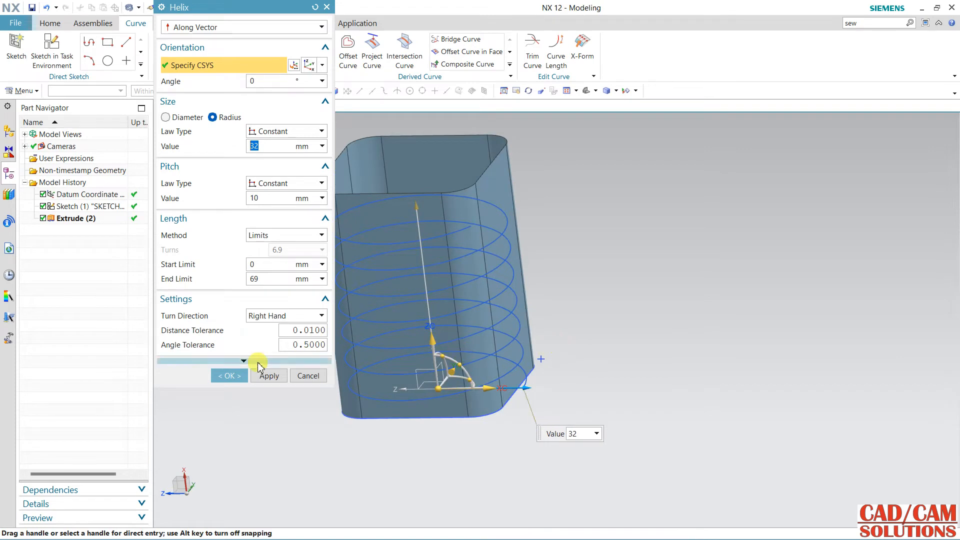
pyautogui.click(225, 377)
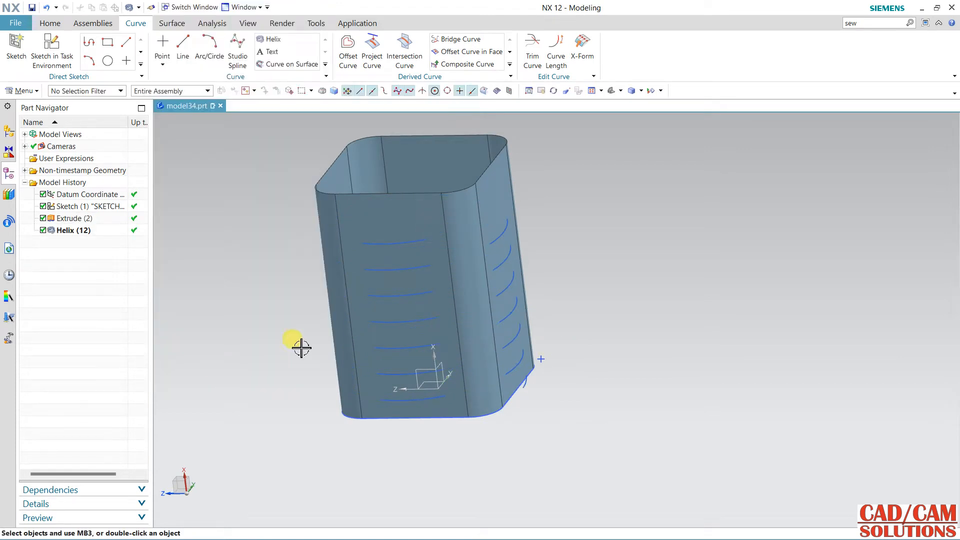
# - Create a sketch on the datum XZ plane with the Z axis as its horizontal reference
pyautogui.click(52, 45)
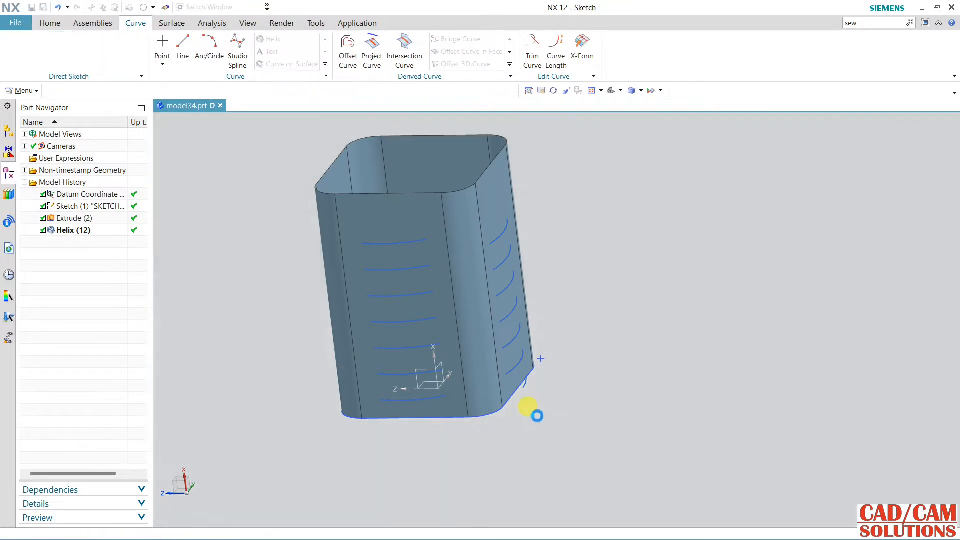
pyautogui.moveTo(586, 388)
pyautogui.mouseDown(button='middle')
pyautogui.moveTo(598, 456)
pyautogui.moveTo(580, 443)
pyautogui.moveTo(580, 420)
pyautogui.mouseUp(button='middle')
pyautogui.click(433, 298)
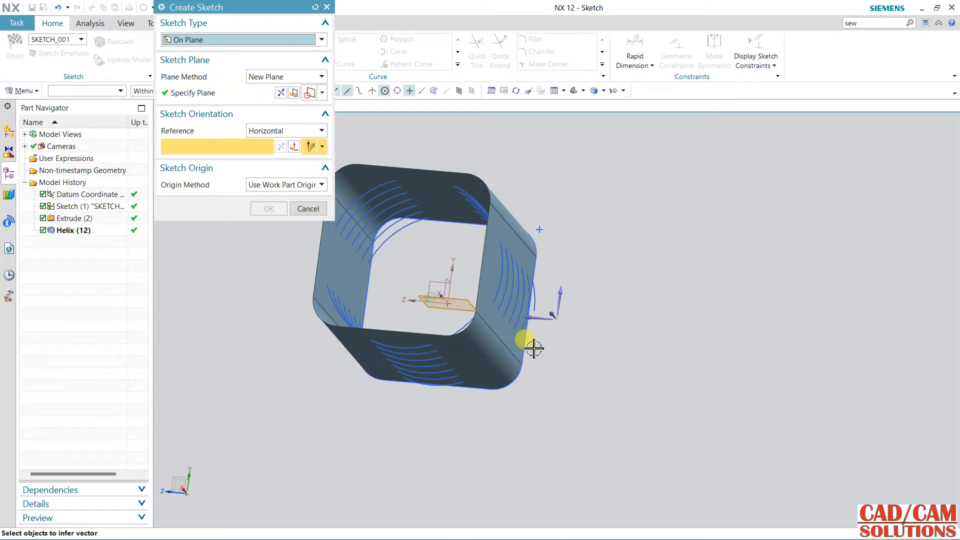
pyautogui.moveTo(552, 376); pyautogui.dragTo(570, 301, button='middle')
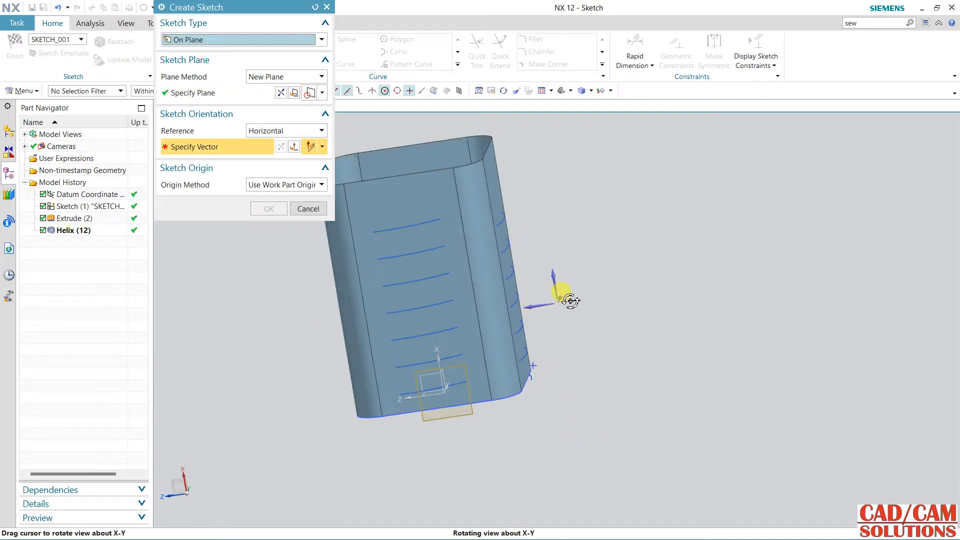
pyautogui.click(532, 306)
pyautogui.moveTo(619, 248); pyautogui.dragTo(508, 215, button='middle')
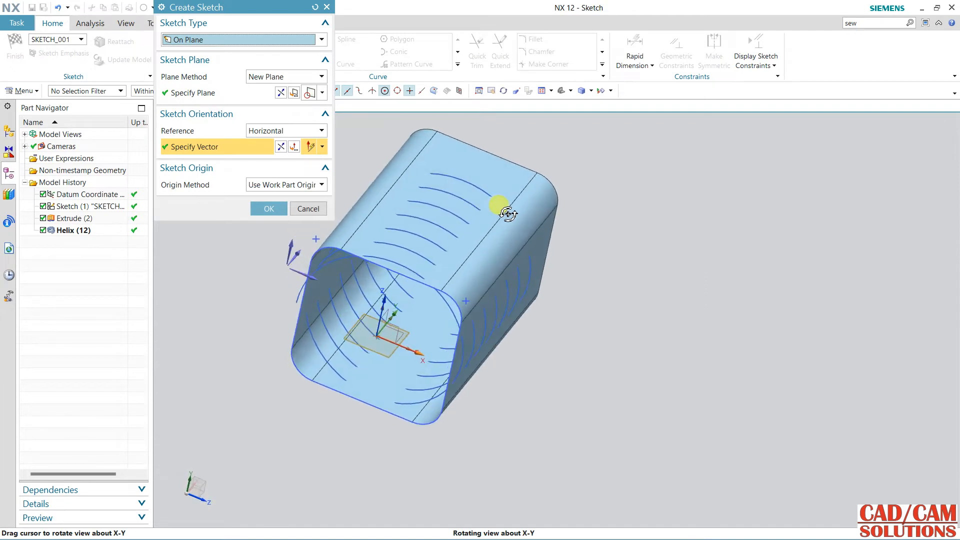
pyautogui.click(346, 304)
pyautogui.click(270, 209)
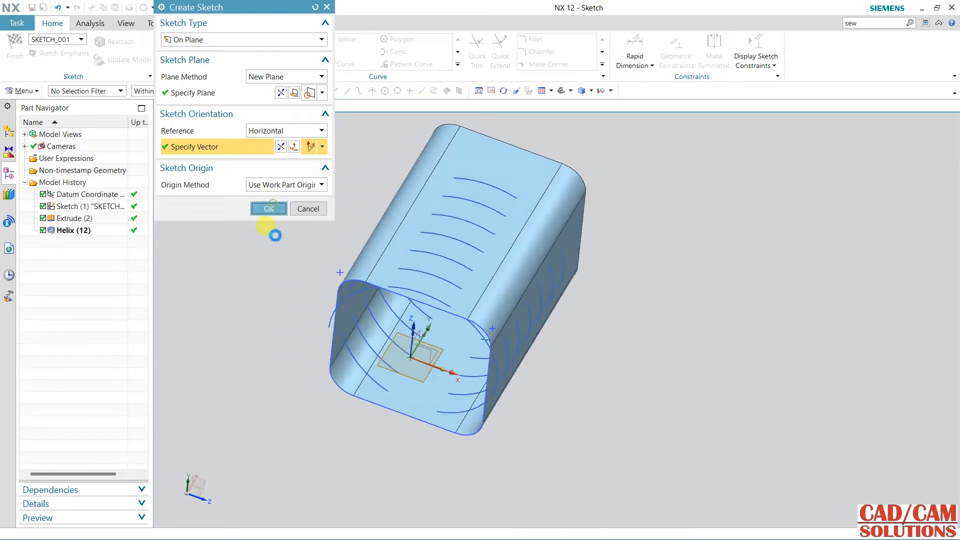
# - Sketch two horizontal lines from the helix start point, about 7.1 mm inward and 1.5 mm outward, and finish the sketch
pyautogui.scroll(5, 450, 322)
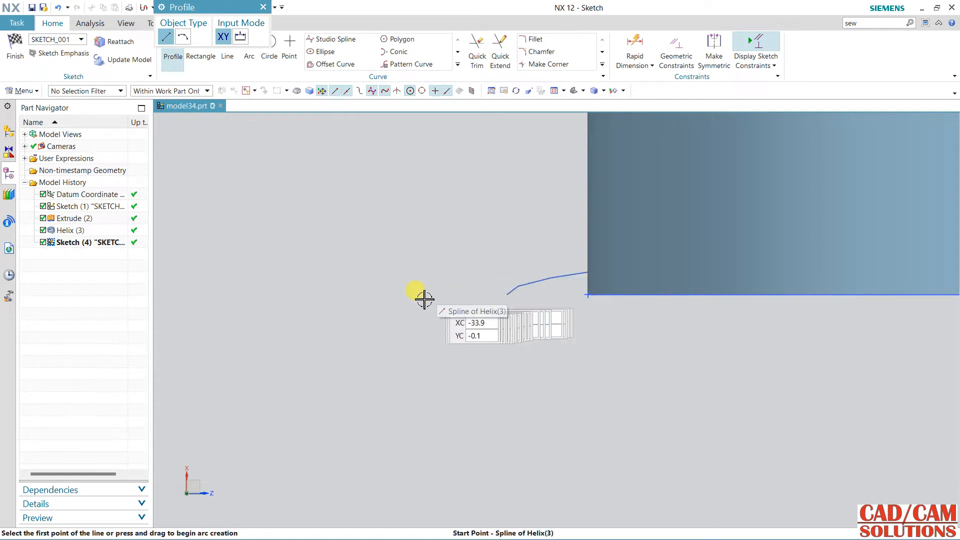
pyautogui.click(509, 295)
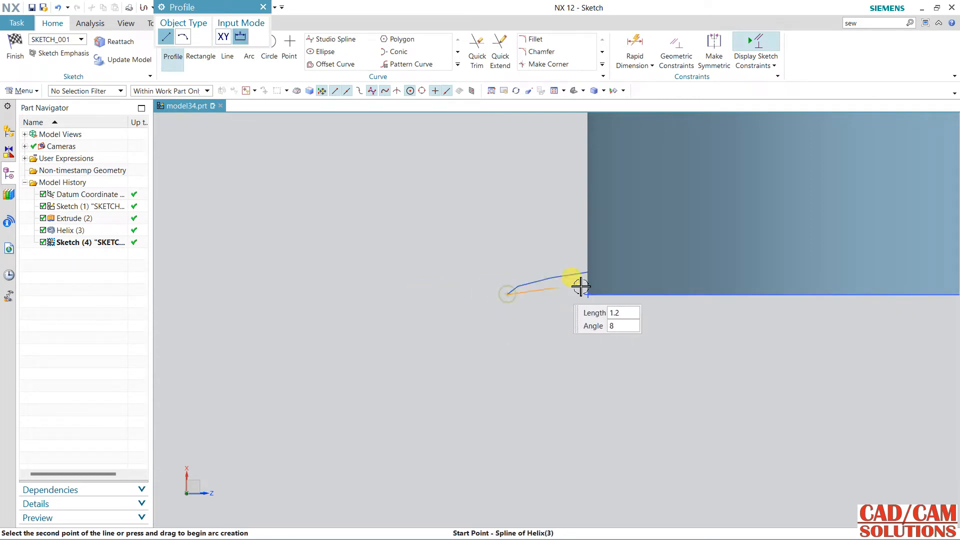
pyautogui.click(796, 294)
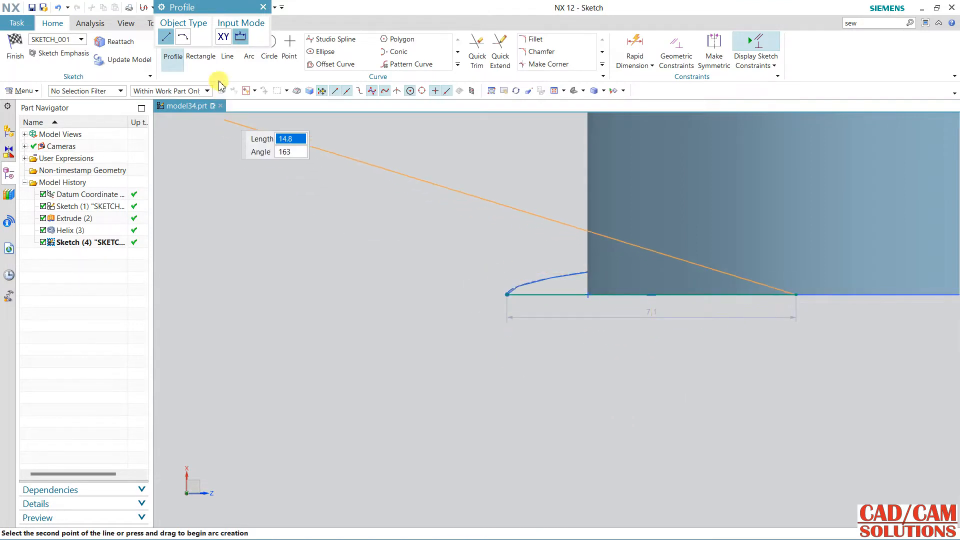
pyautogui.click(230, 57)
pyautogui.click(506, 295)
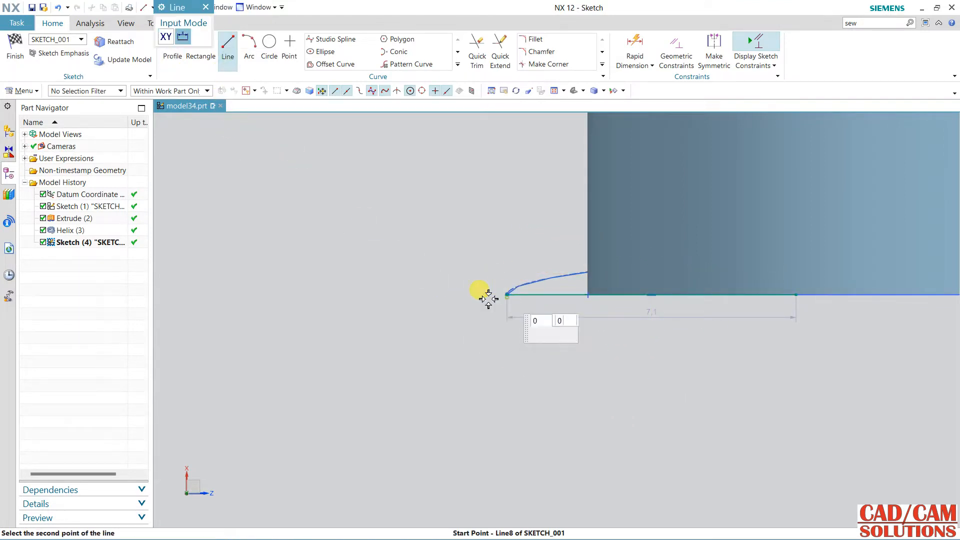
pyautogui.click(447, 295)
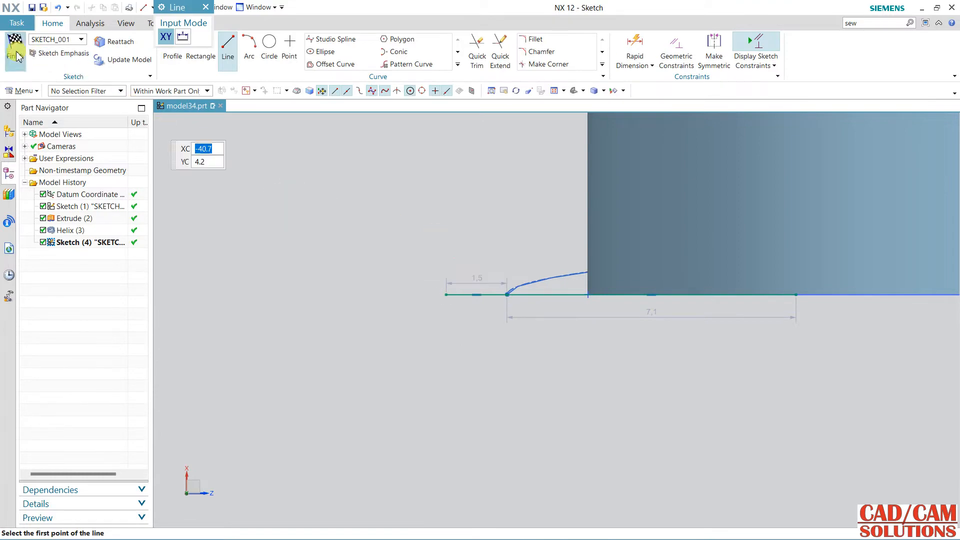
pyautogui.press('Escape')
pyautogui.hotkey('ctrl', 'q')
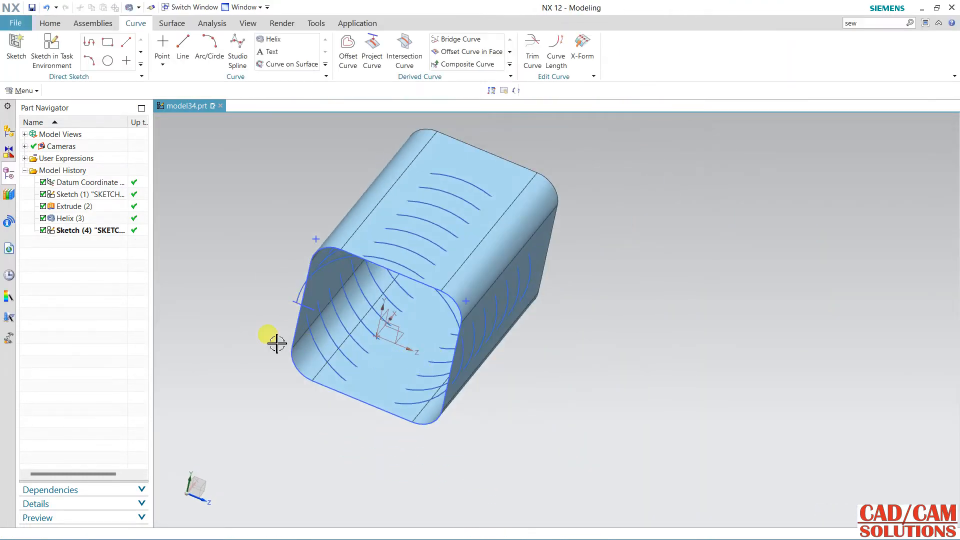
pyautogui.moveTo(275, 339); pyautogui.dragTo(263, 312, button='middle')
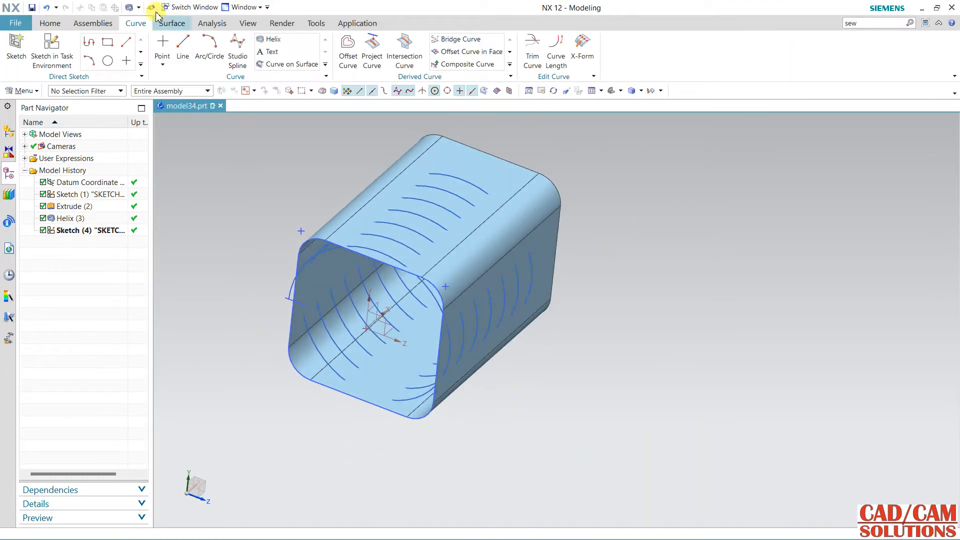
pyautogui.click(49, 24)
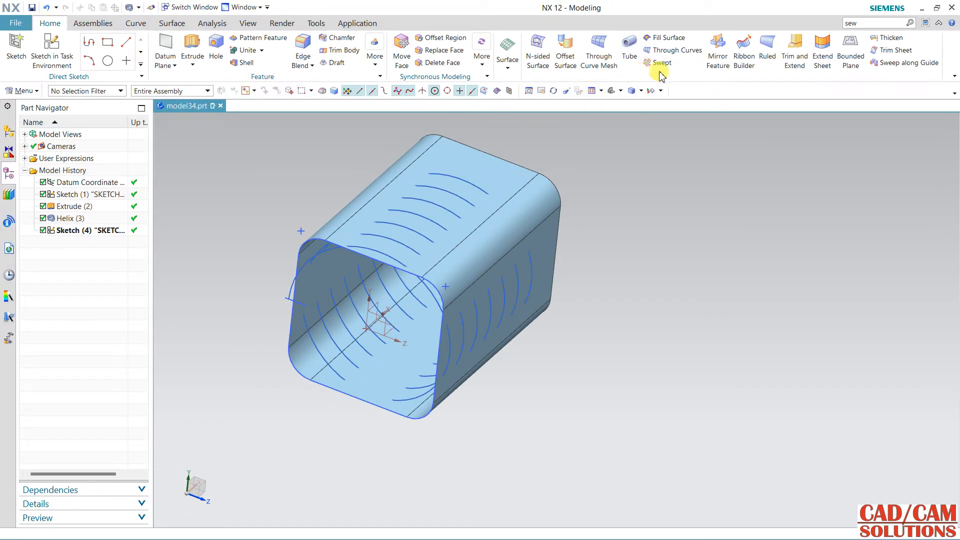
pyautogui.click(892, 67)
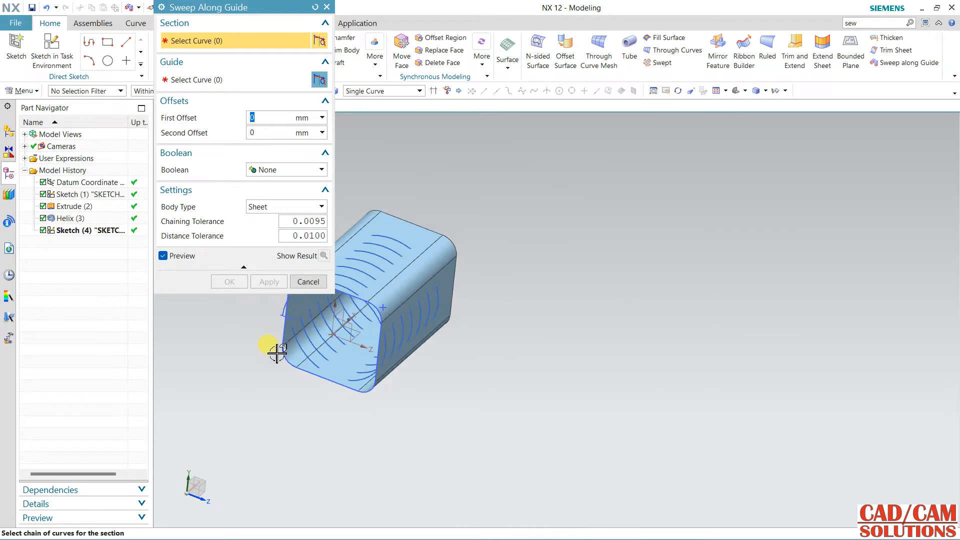
pyautogui.scroll(5, 278, 325)
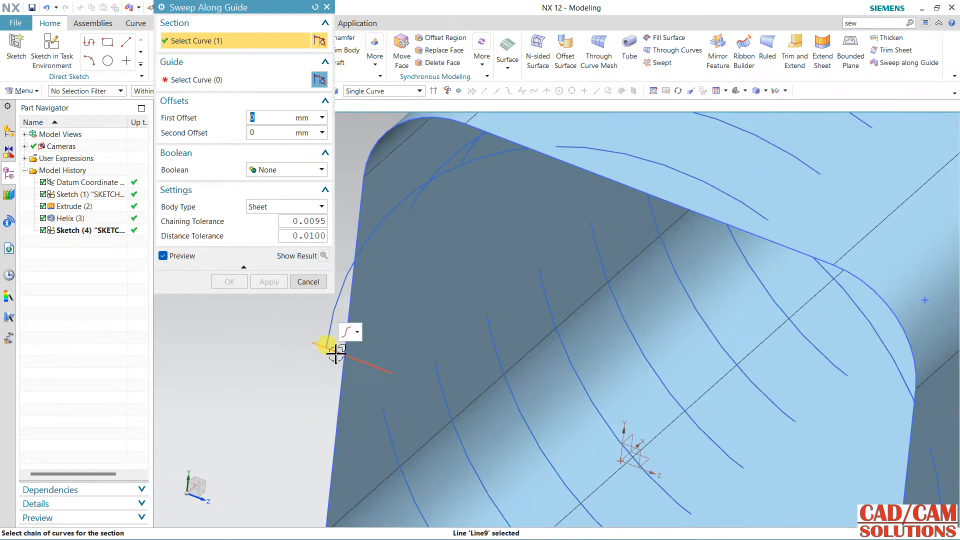
pyautogui.click(209, 80)
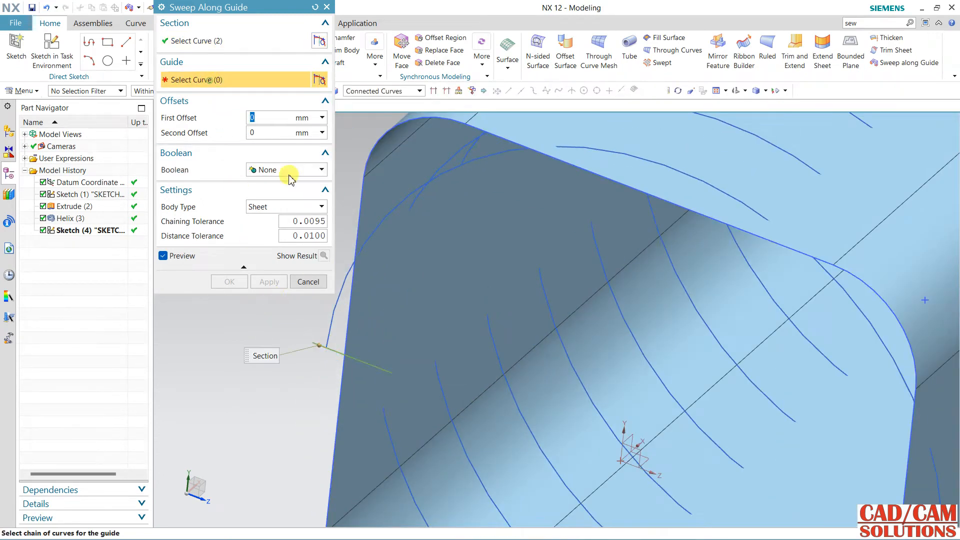
pyautogui.click(331, 309)
pyautogui.scroll(-5, 285, 332)
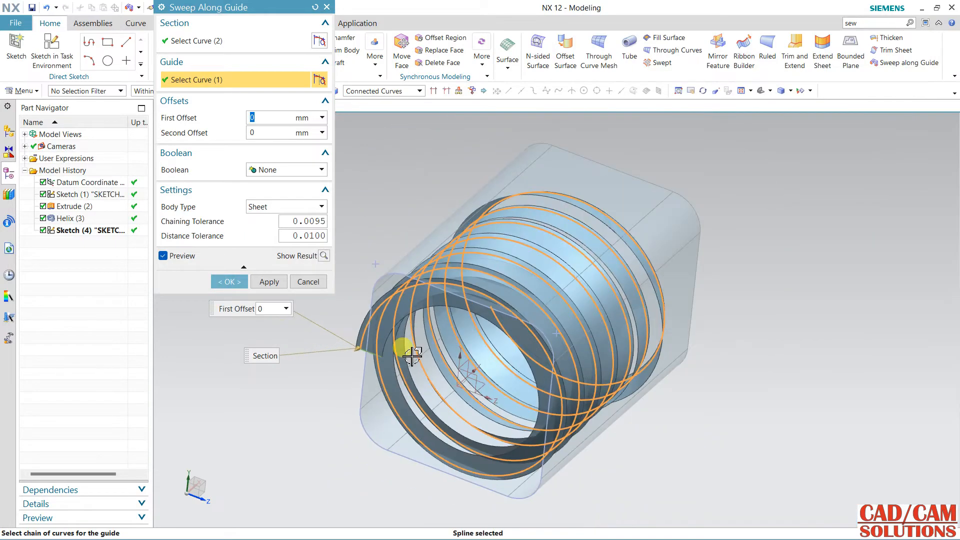
pyautogui.moveTo(590, 332); pyautogui.dragTo(571, 272, button='middle')
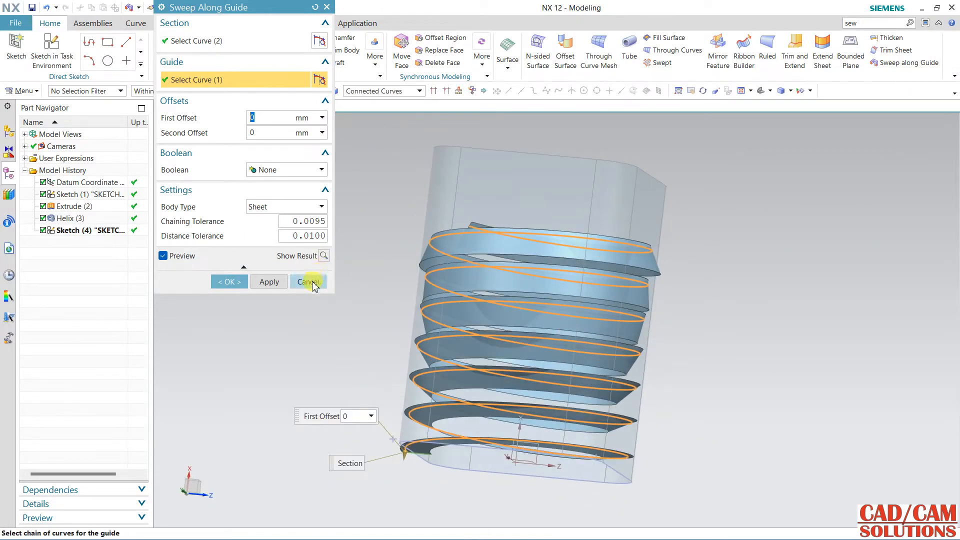
pyautogui.click(308, 282)
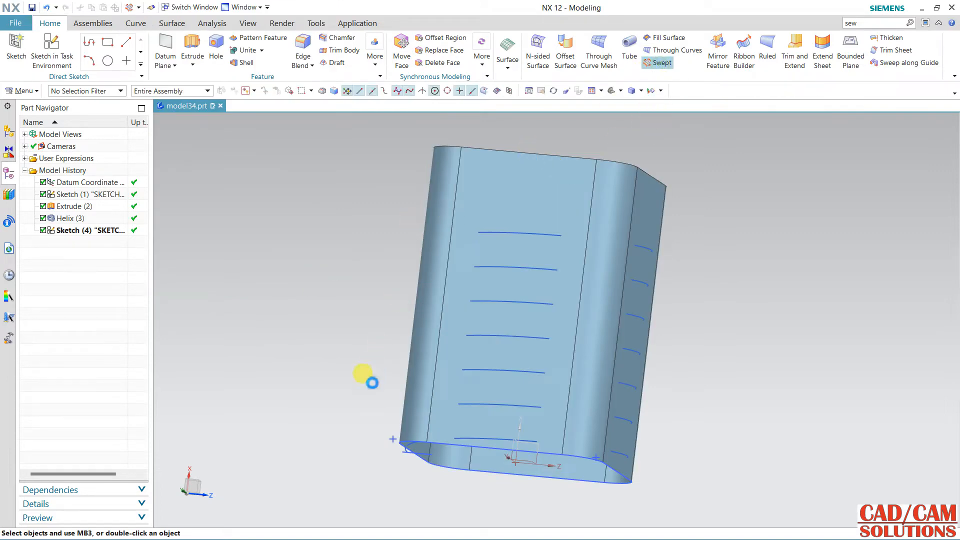
# - Create a Swept sheet from the two sketched lines along the helix, using Vector Direction orientation along the X axis
pyautogui.scroll(3, 395, 450)
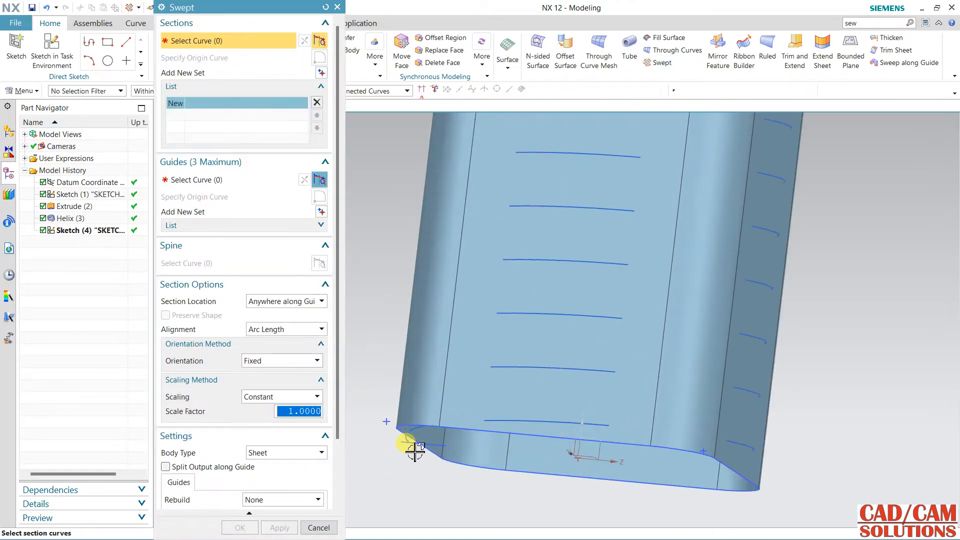
pyautogui.click(430, 443)
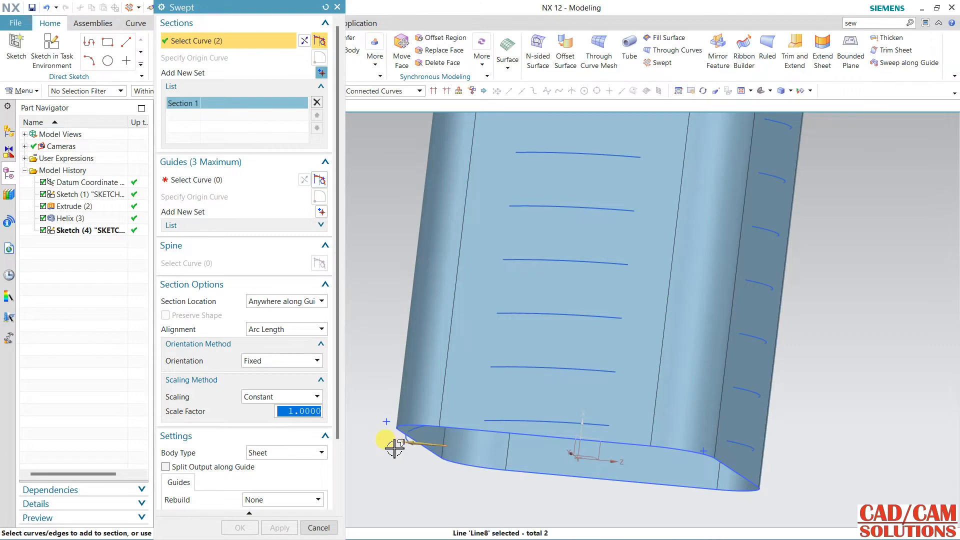
pyautogui.scroll(-2, 370, 372)
pyautogui.click(230, 179)
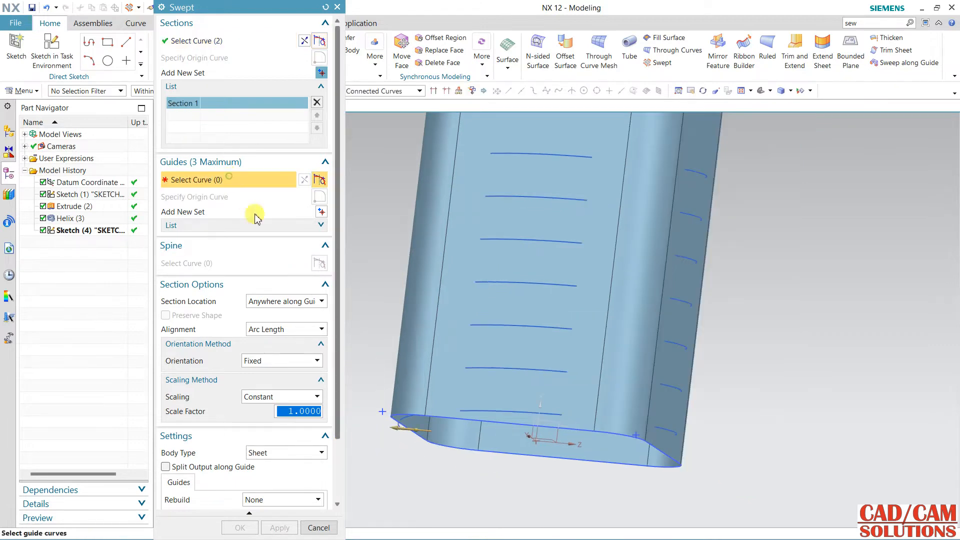
pyautogui.click(491, 410)
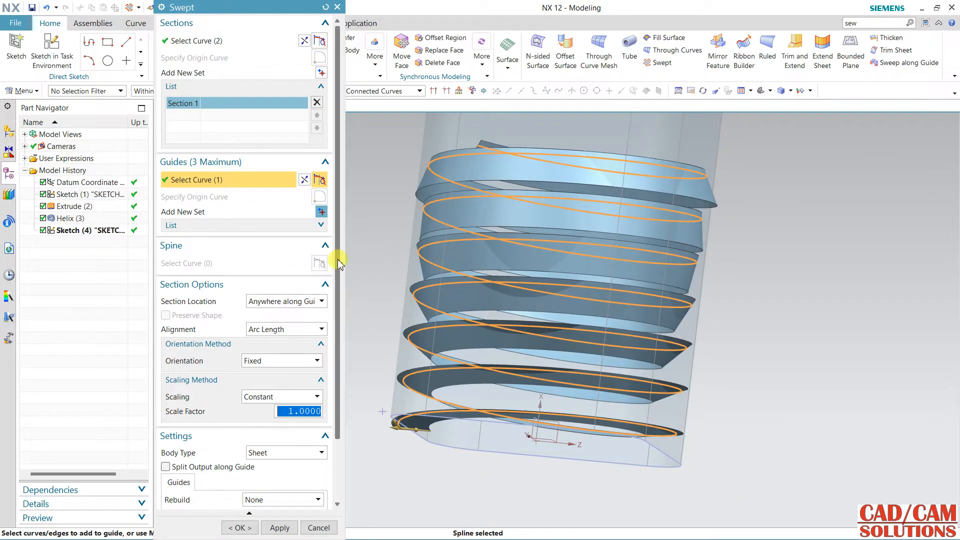
pyautogui.click(284, 360)
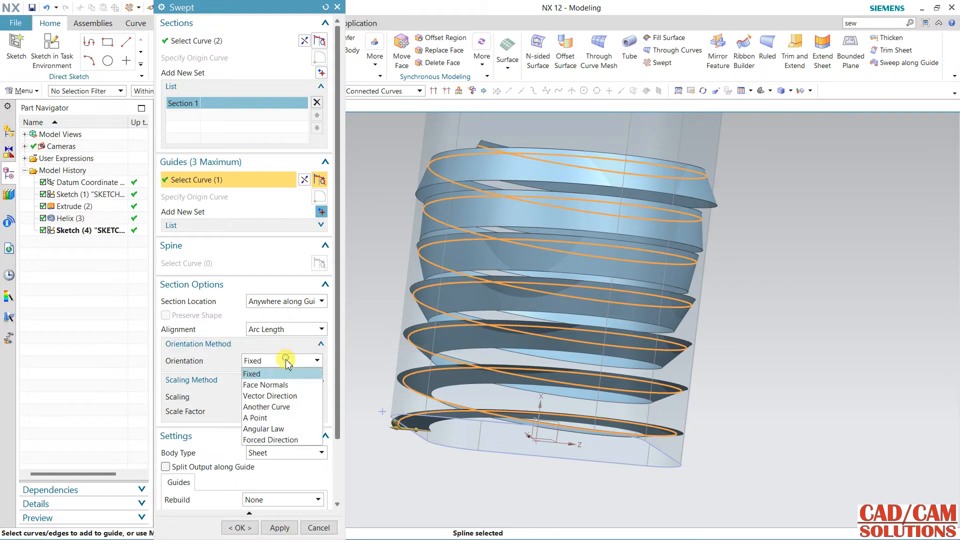
pyautogui.click(282, 396)
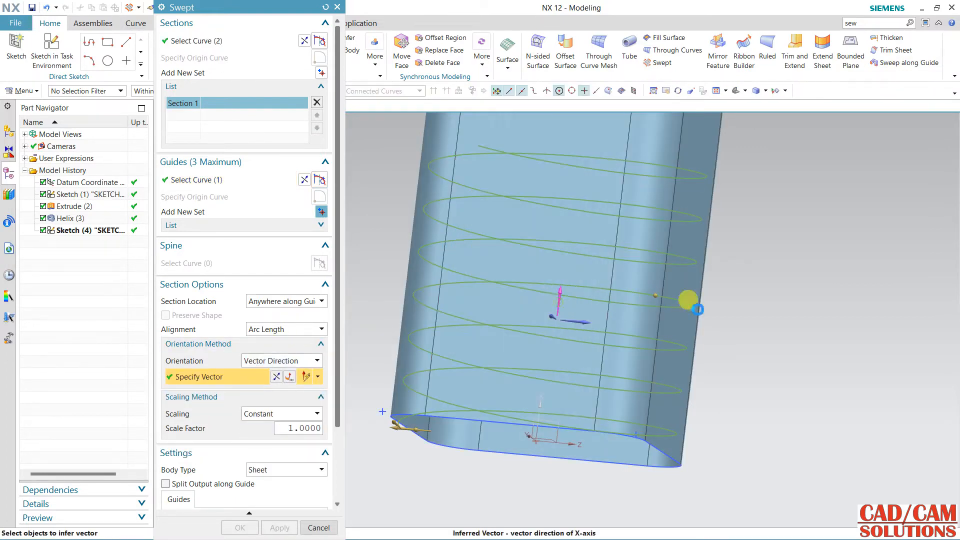
pyautogui.moveTo(735, 317); pyautogui.dragTo(777, 397, button='middle')
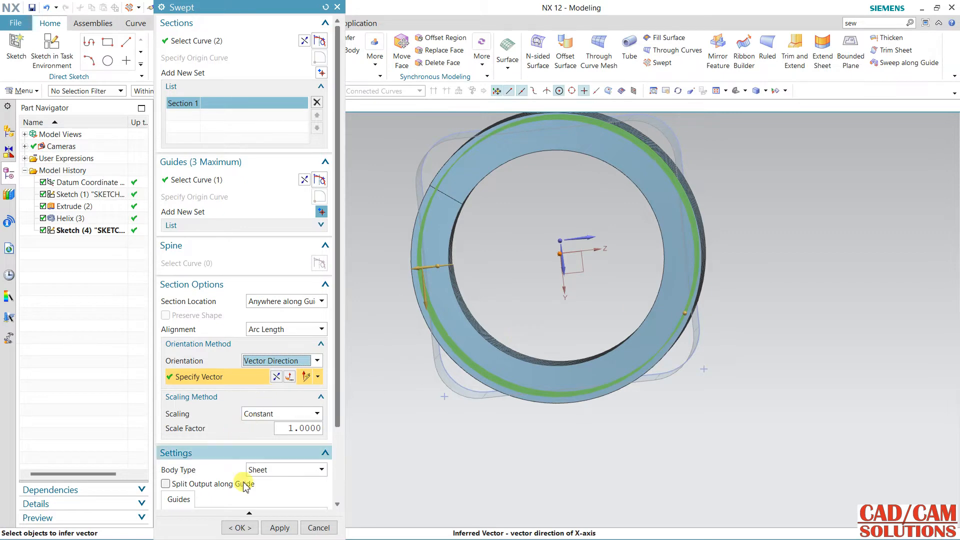
pyautogui.click(242, 528)
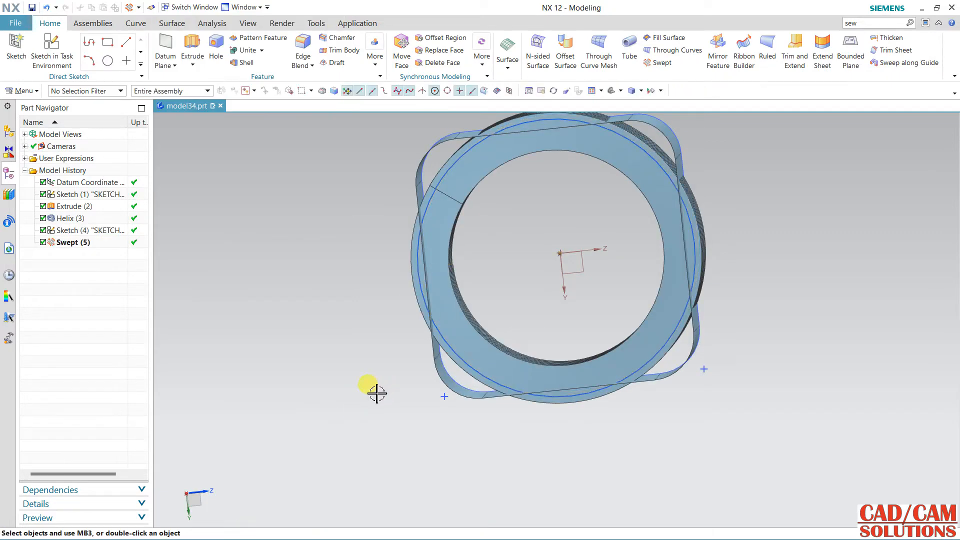
# - Edit the section sketch by stretching the outer line's free end farther outward, and finish the sketch to widen the swept sheet
pyautogui.moveTo(377, 393); pyautogui.dragTo(393, 377, button='middle')
pyautogui.doubleClick(392, 383)
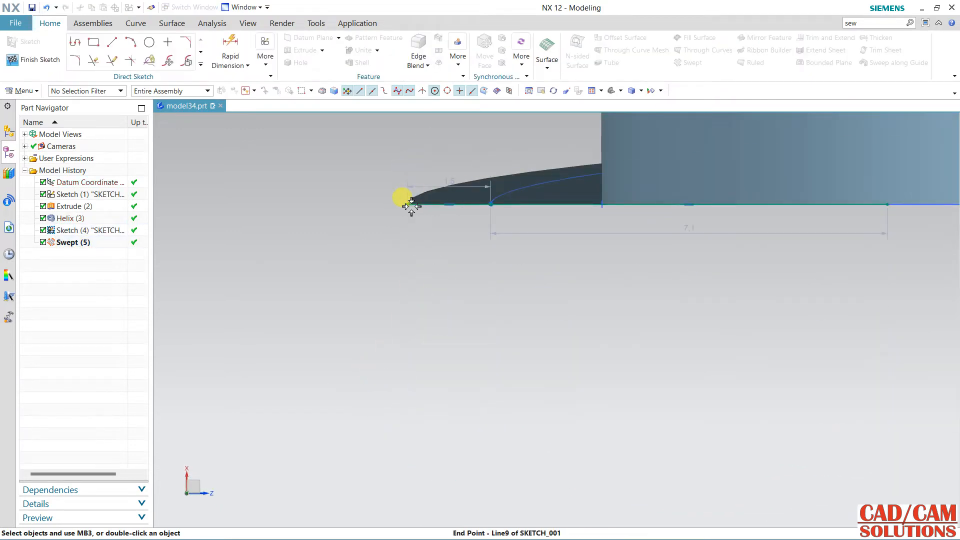
pyautogui.scroll(-5, 345, 290)
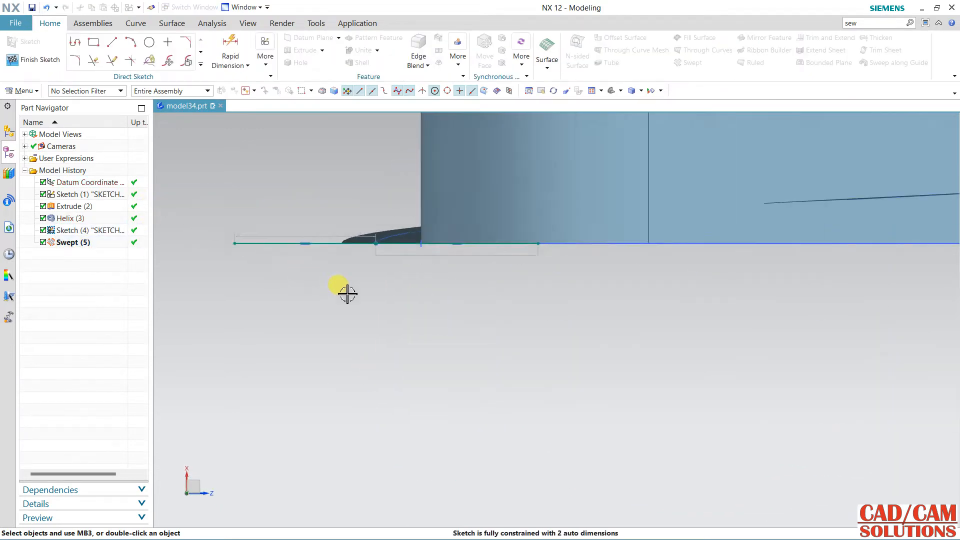
pyautogui.moveTo(274, 262); pyautogui.dragTo(244, 261)
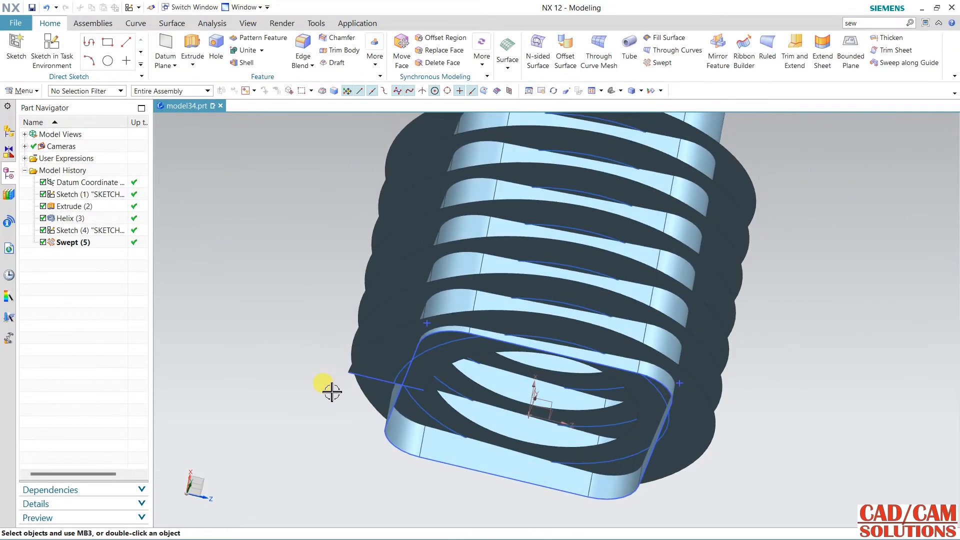
# - Hide the base sketch, the helix and the section line sketch
pyautogui.moveTo(331, 393); pyautogui.dragTo(330, 340, button='middle')
pyautogui.click(406, 230)
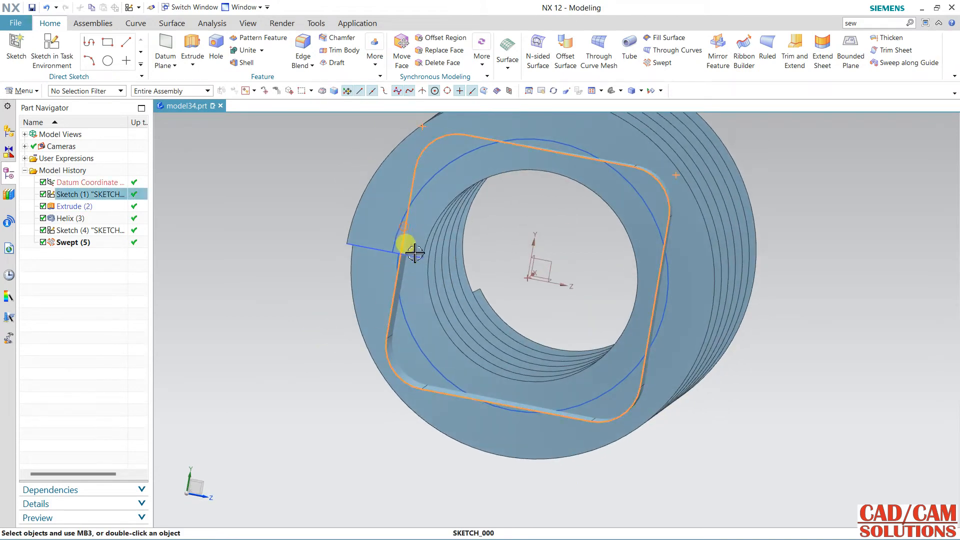
pyautogui.click(402, 247)
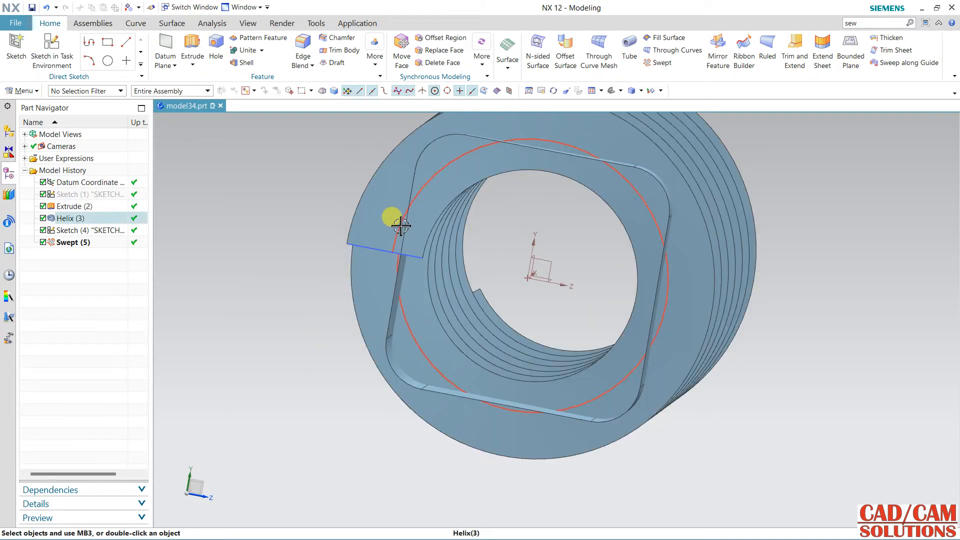
pyautogui.hotkey('ctrl', 'b')
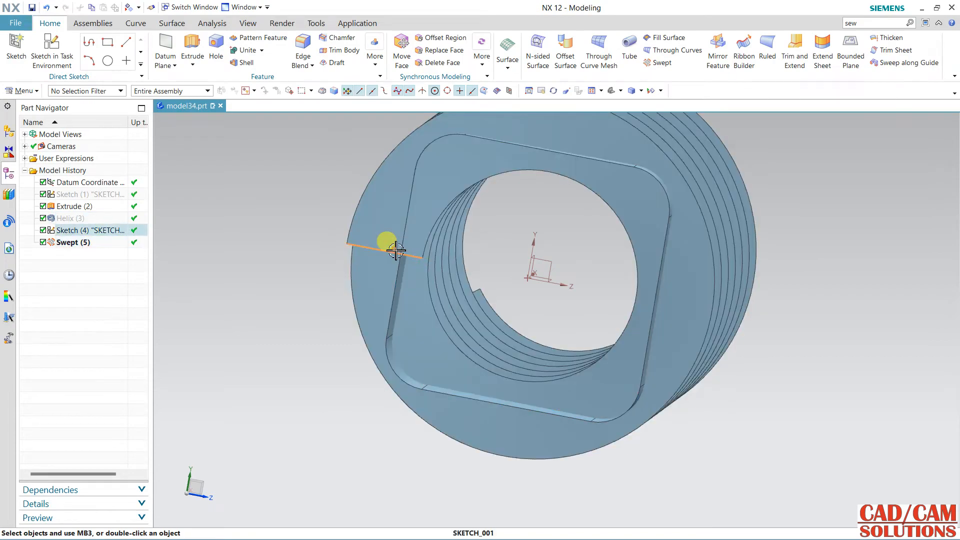
pyautogui.click(396, 251)
pyautogui.hotkey('ctrl', 'b')
# - Create an Intersection Curve between all tangent faces of the extruded rounded-square sheet and the helical swept sheet
pyautogui.moveTo(399, 292); pyautogui.dragTo(440, 382, button='middle')
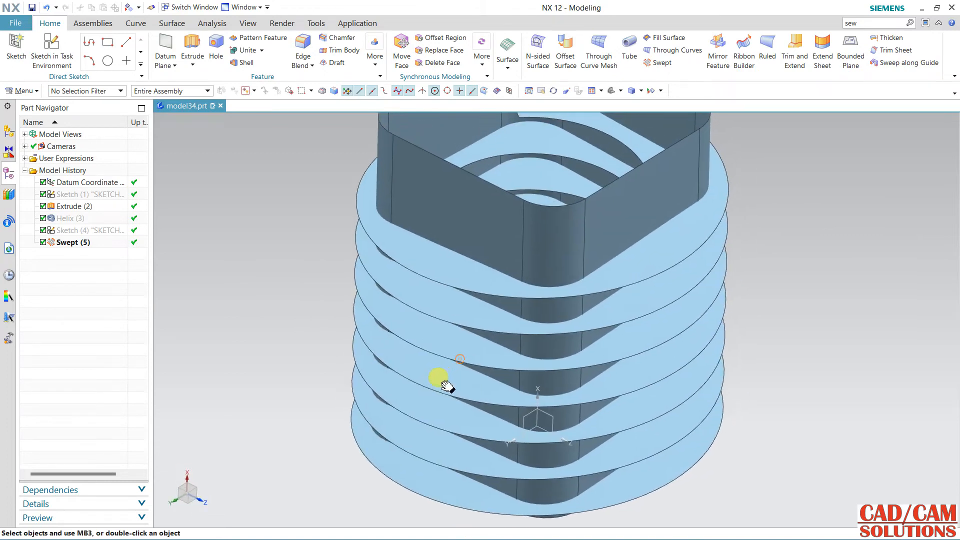
pyautogui.click(143, 24)
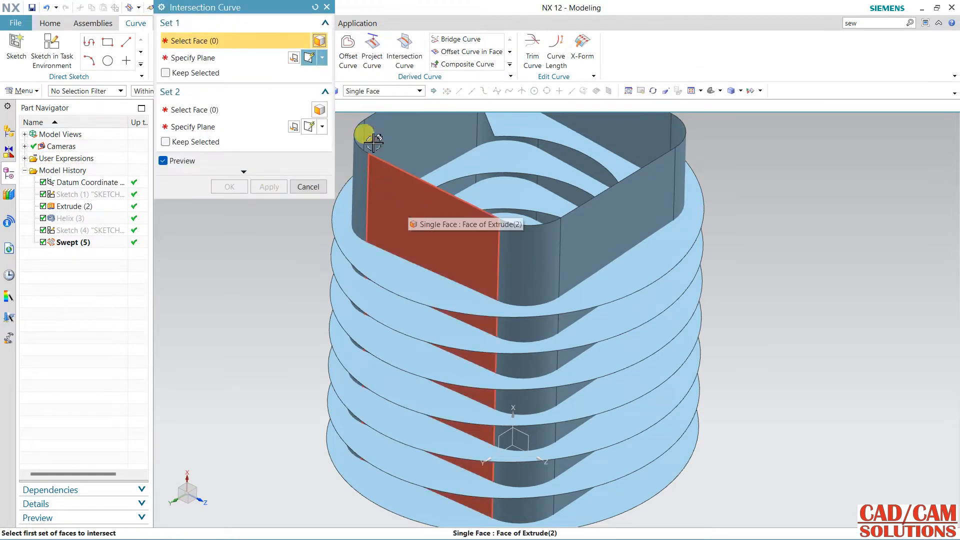
pyautogui.click(368, 91)
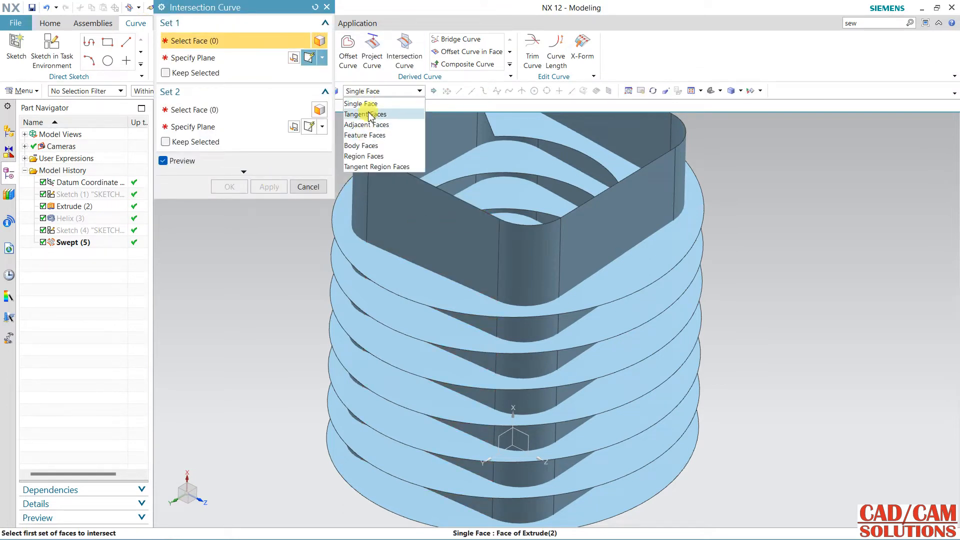
pyautogui.click(368, 114)
pyautogui.click(425, 218)
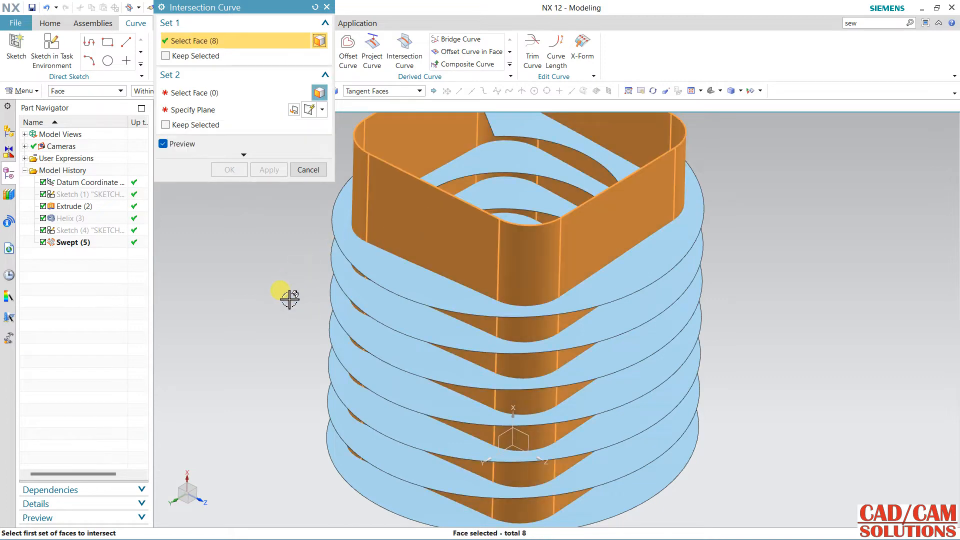
pyautogui.click(221, 93)
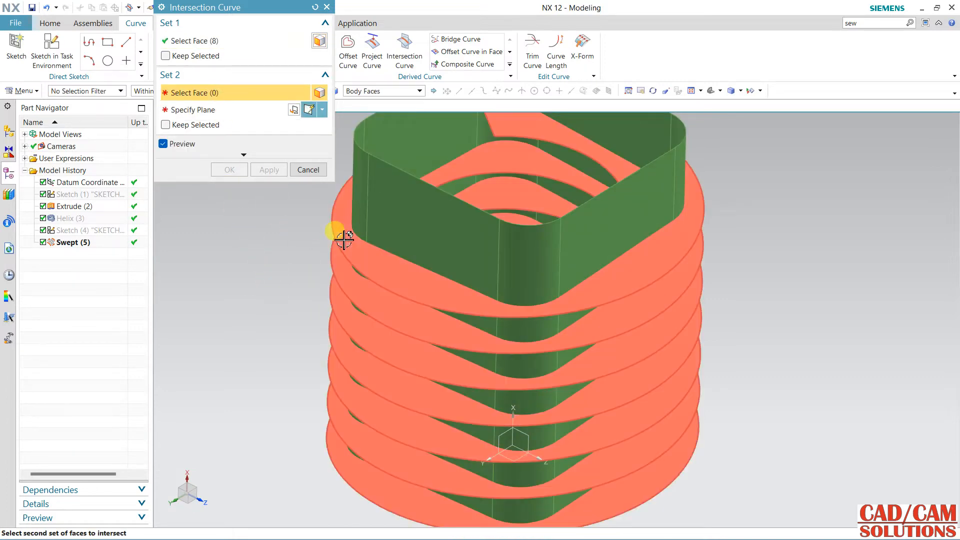
pyautogui.click(342, 238)
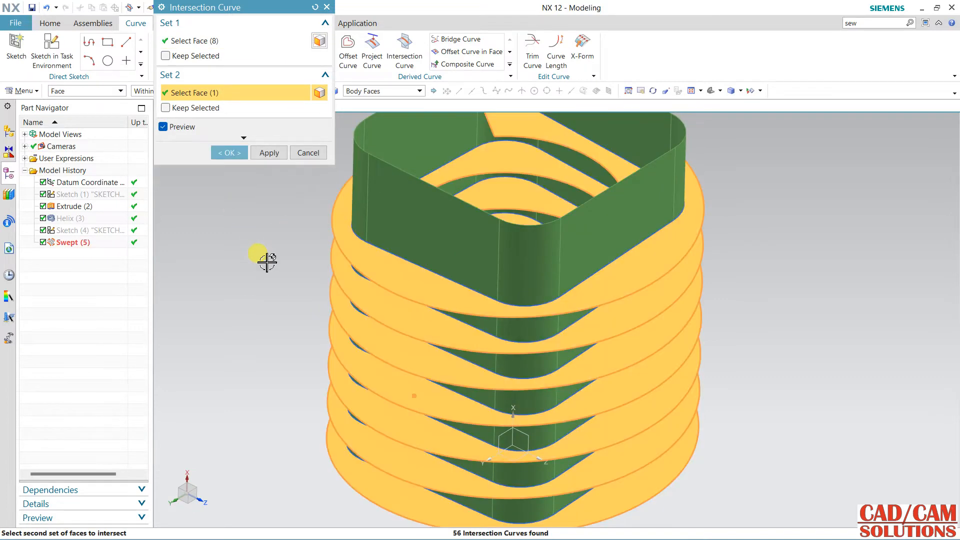
pyautogui.click(228, 156)
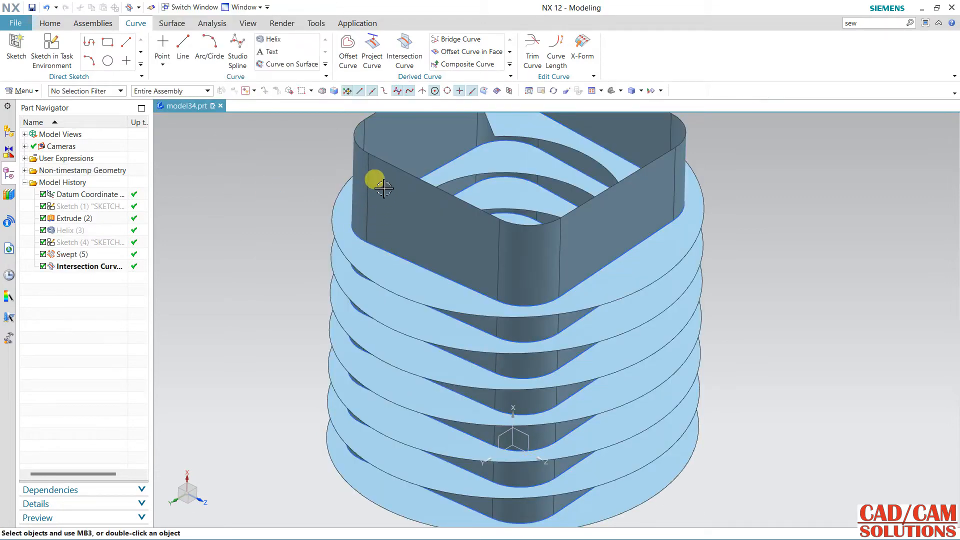
# - Hide the extruded rounded-square sheet and the swept sheet, leaving the intersection curve displayed
pyautogui.click(384, 188)
pyautogui.click(378, 204)
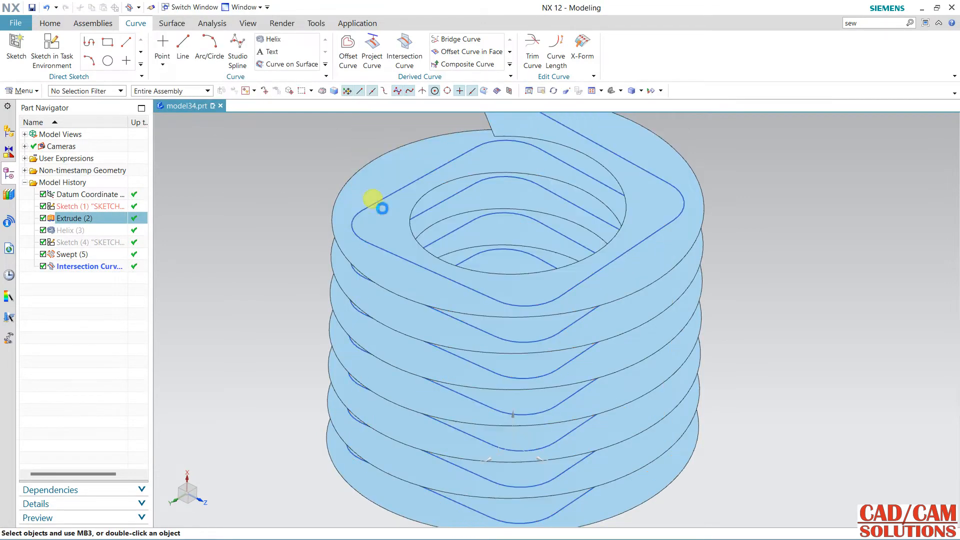
pyautogui.click(353, 199)
pyautogui.click(348, 215)
pyautogui.moveTo(343, 220); pyautogui.dragTo(246, 314, button='middle')
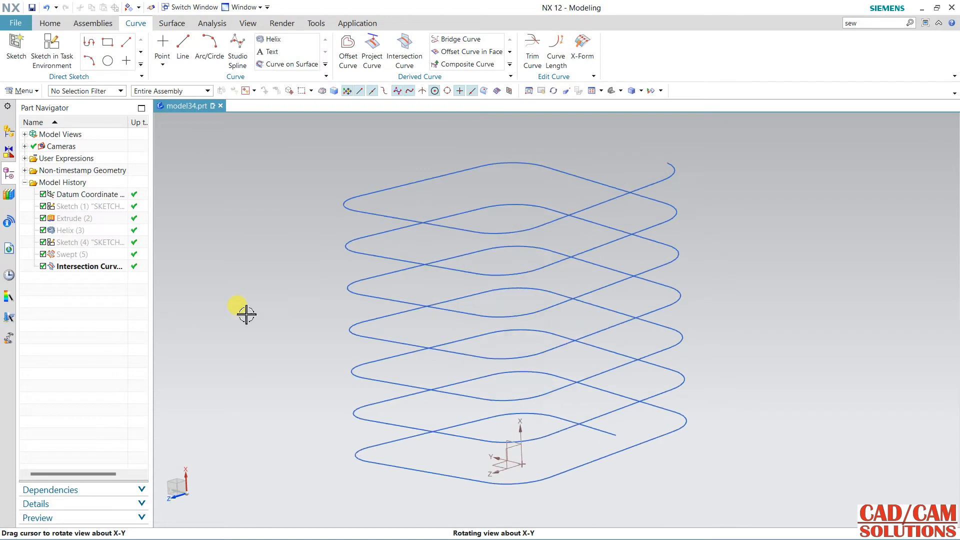
# - Create a Tube along the whole intersection curve with 4 mm outer diameter, 0 mm inner diameter and Multiple Segments output
pyautogui.click(59, 26)
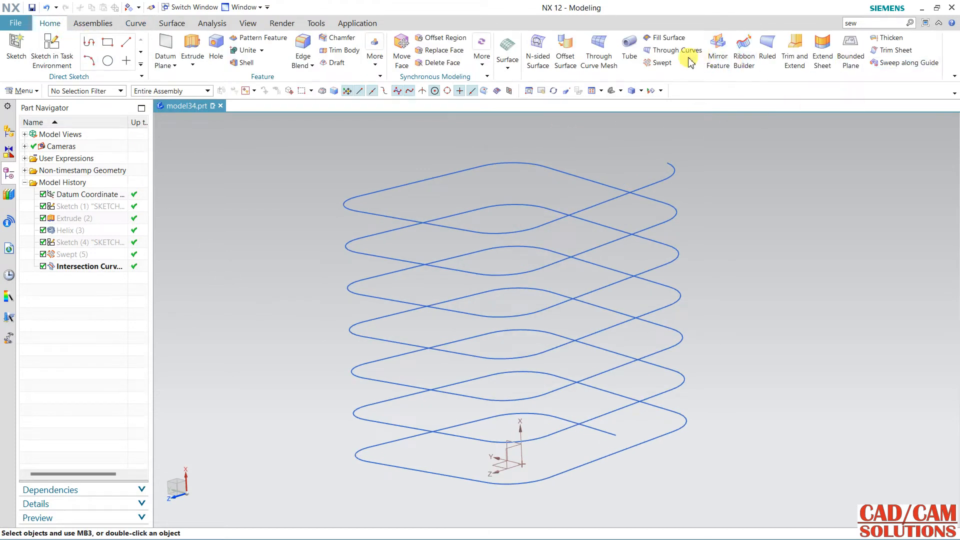
pyautogui.click(635, 51)
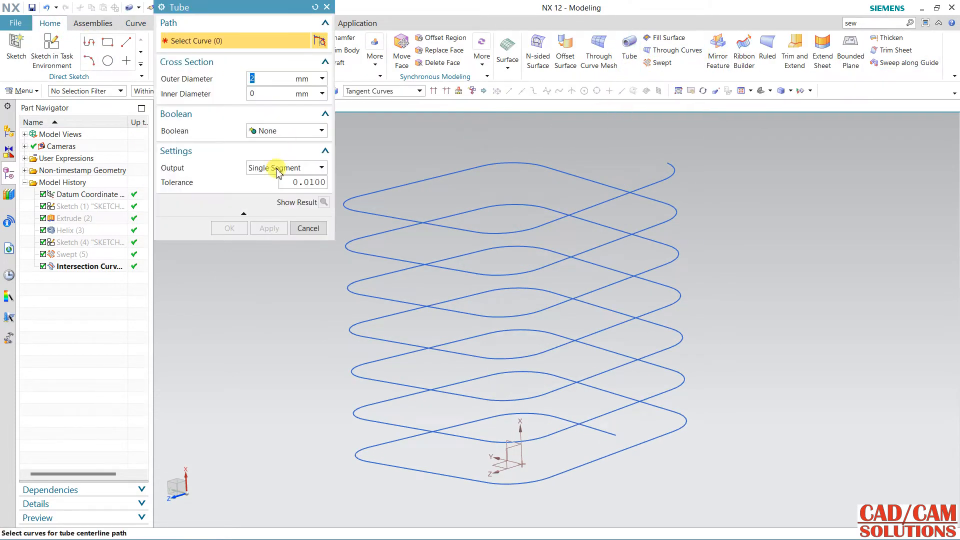
pyautogui.click(276, 168)
pyautogui.click(279, 181)
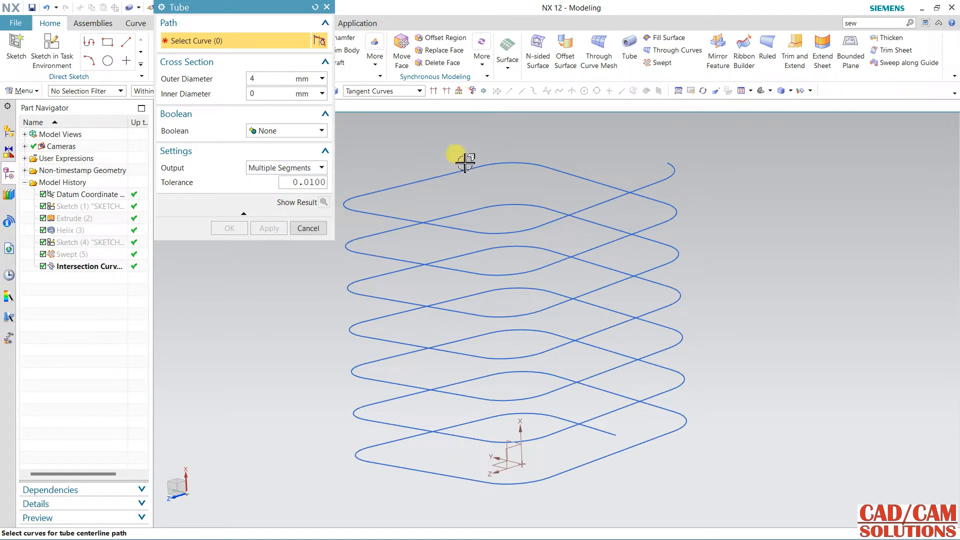
pyautogui.click(669, 177)
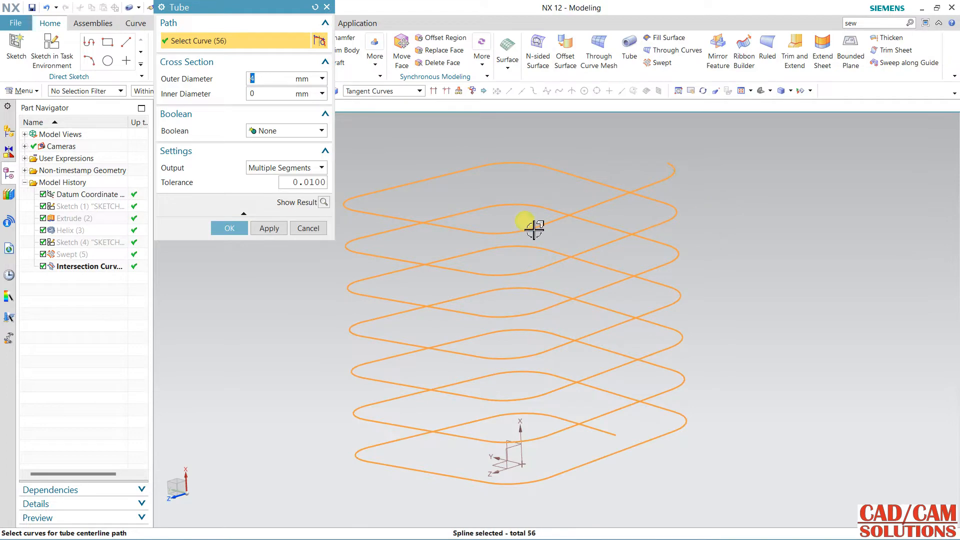
pyautogui.click(243, 227)
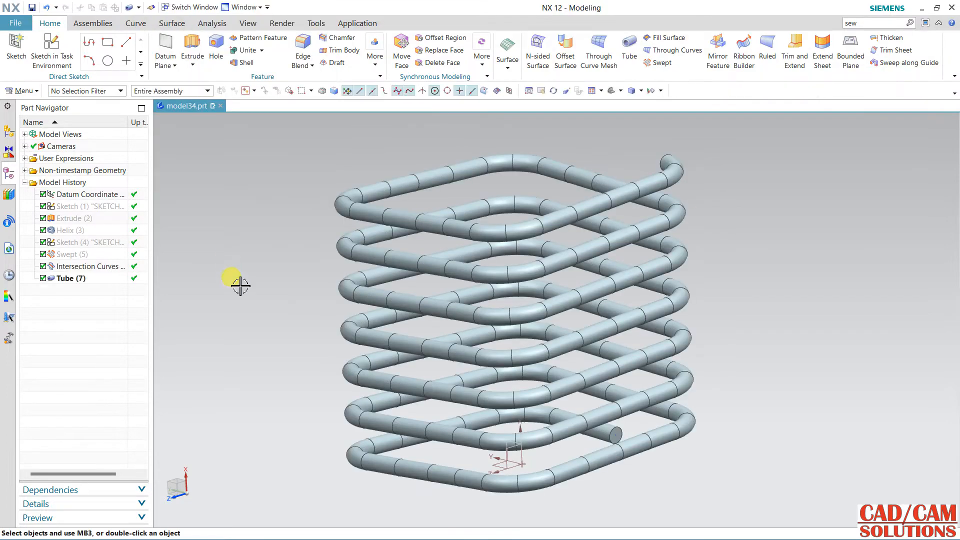
pyautogui.moveTo(342, 363); pyautogui.dragTo(471, 361, button='middle')
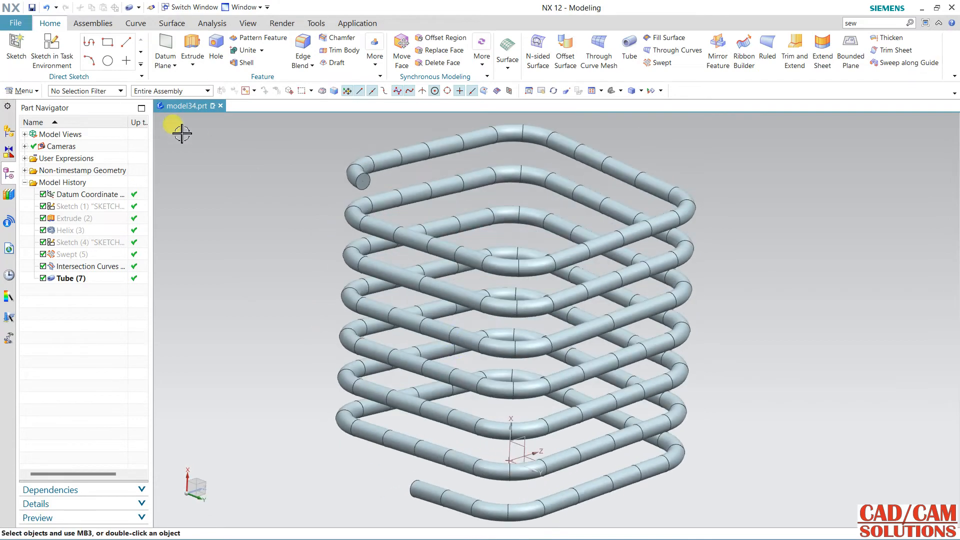
# - Delete the tube feature built along the intersection curve
pyautogui.click(150, 24)
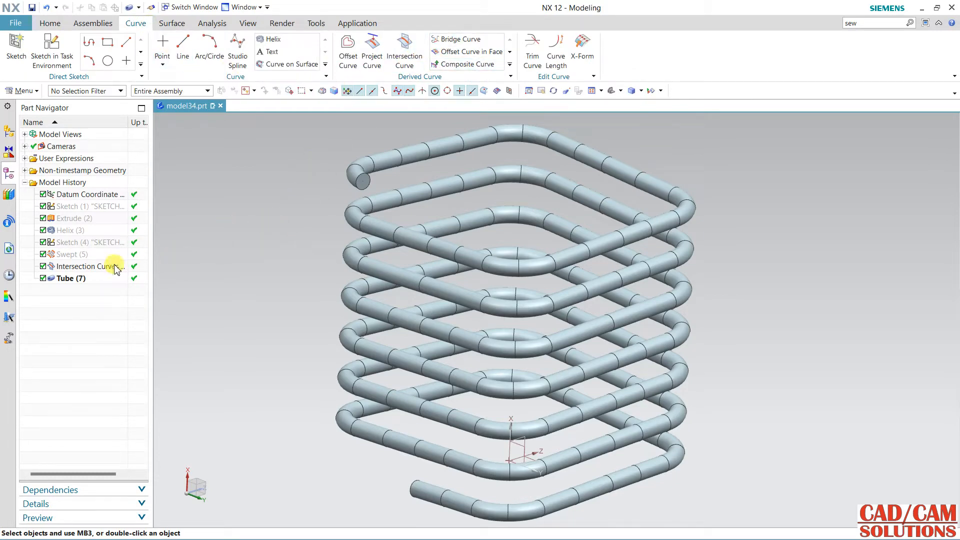
pyautogui.rightClick(81, 278)
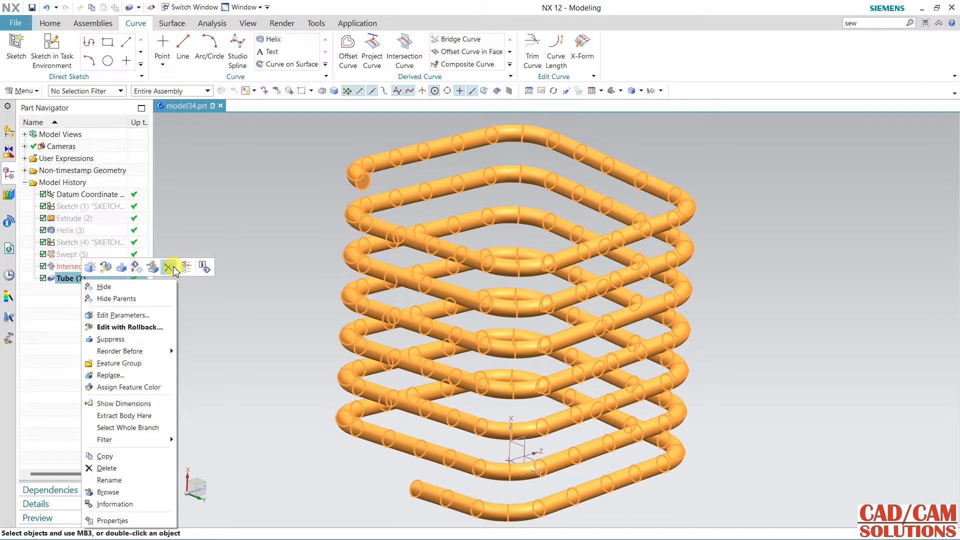
pyautogui.click(173, 267)
pyautogui.moveTo(292, 293); pyautogui.dragTo(237, 293, button='middle')
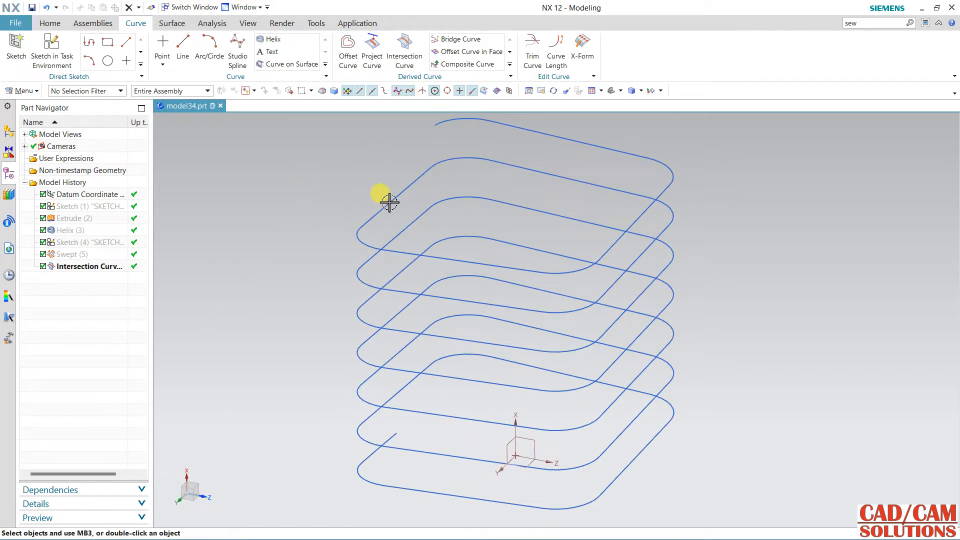
pyautogui.click(509, 76)
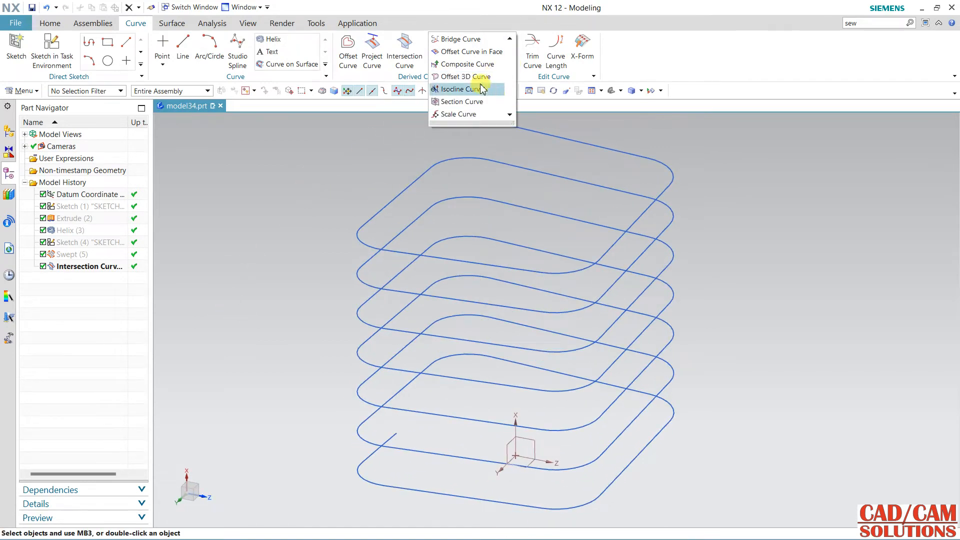
pyautogui.click(476, 89)
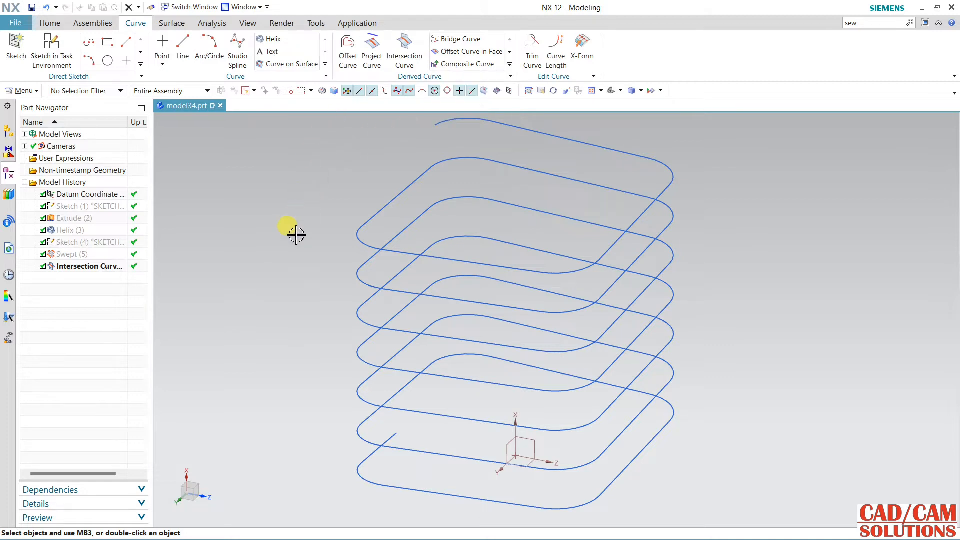
pyautogui.scroll(-2, 290, 236)
pyautogui.click(37, 92)
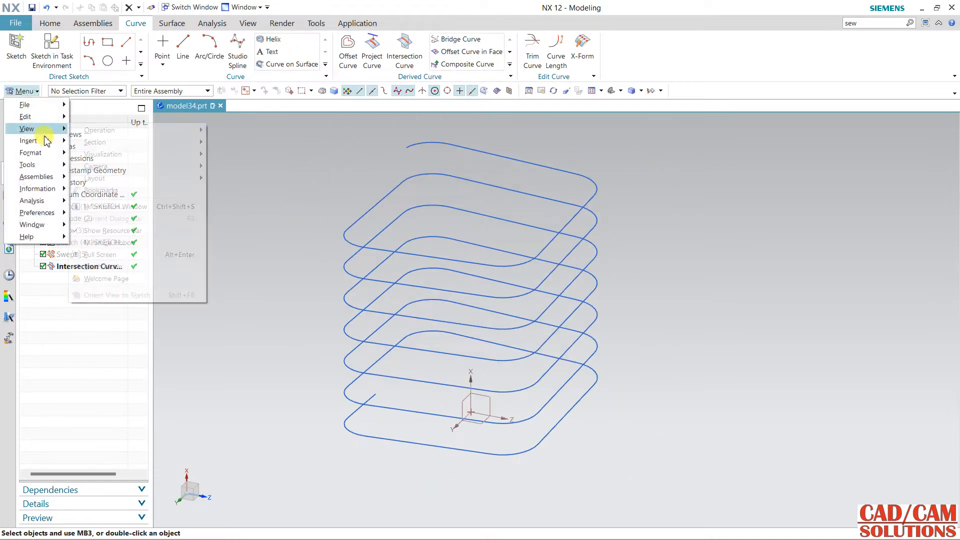
pyautogui.moveTo(28, 140)
pyautogui.moveTo(151, 213)
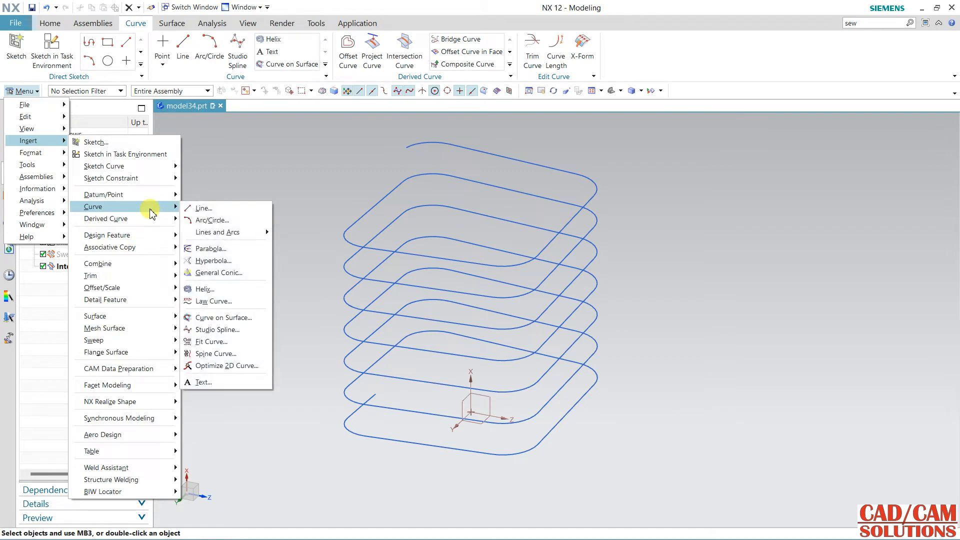
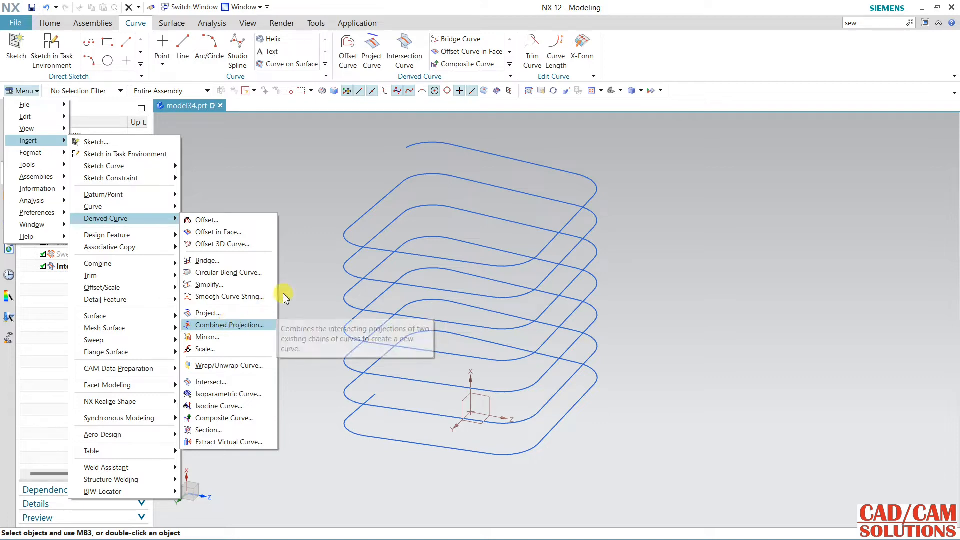
pyautogui.click(305, 272)
pyautogui.moveTo(284, 212)
pyautogui.mouseDown(button='middle')
pyautogui.moveTo(287, 232)
pyautogui.moveTo(280, 214)
pyautogui.mouseUp(button='middle')
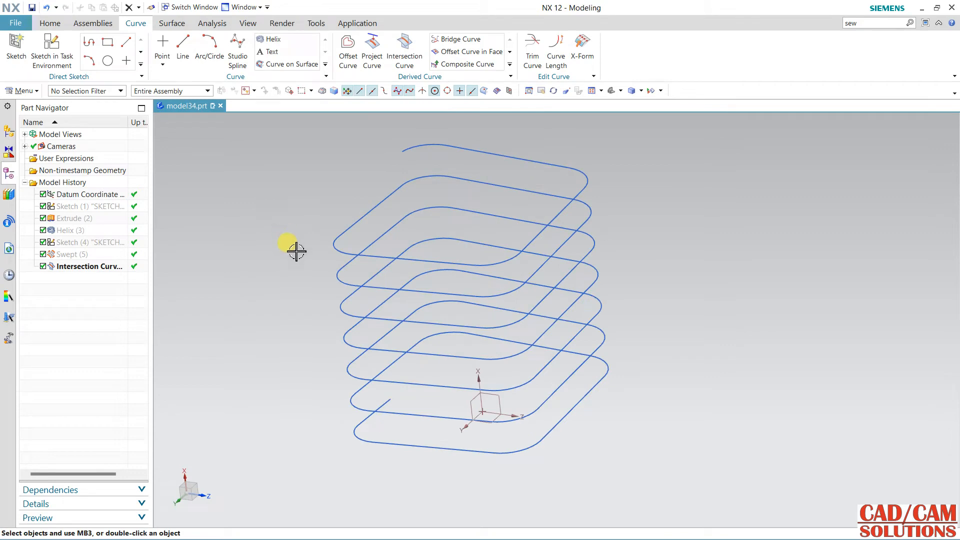
pyautogui.moveTo(293, 256); pyautogui.dragTo(379, 166, button='middle')
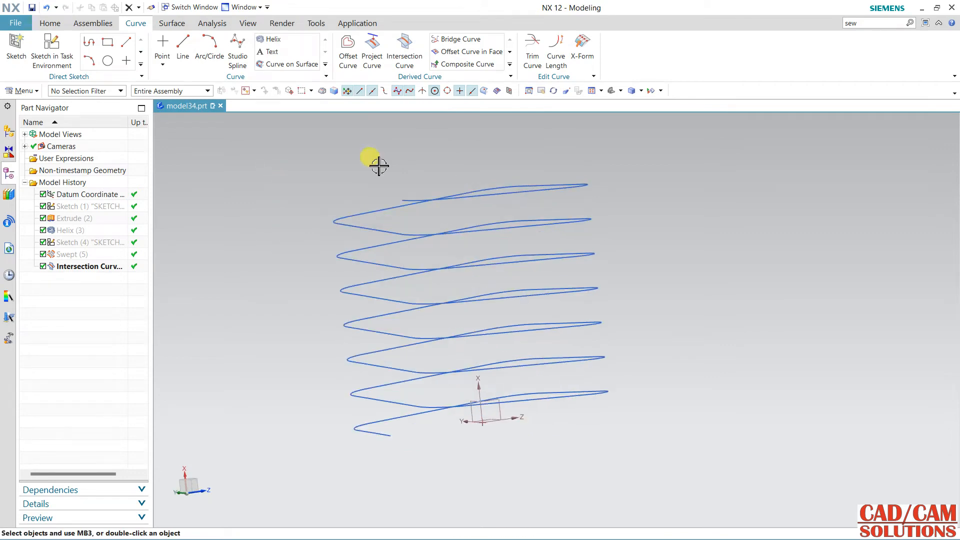
pyautogui.moveTo(317, 419); pyautogui.dragTo(283, 298, button='middle')
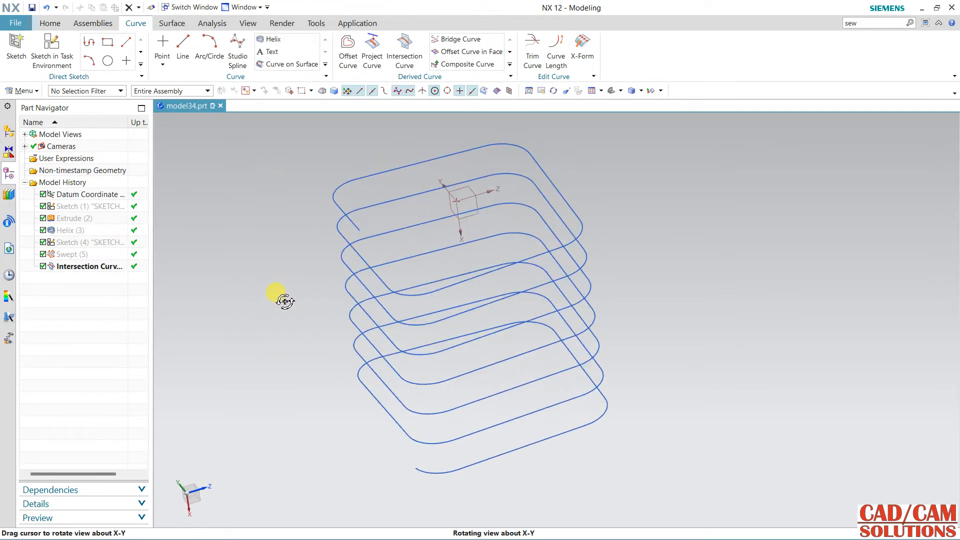
# - Start a task-environment sketch on the datum Y-Z plane, using the Z axis as the horizontal reference
pyautogui.click(54, 54)
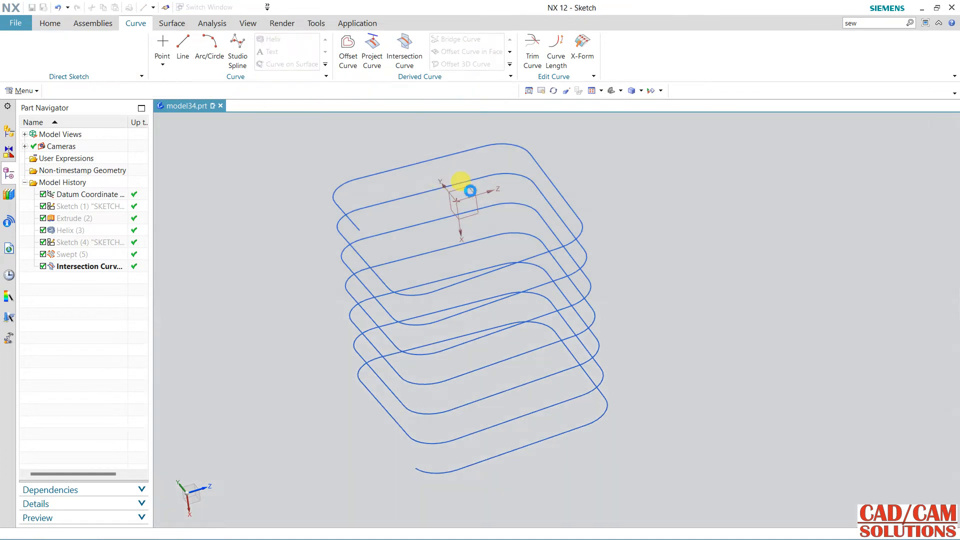
pyautogui.click(485, 191)
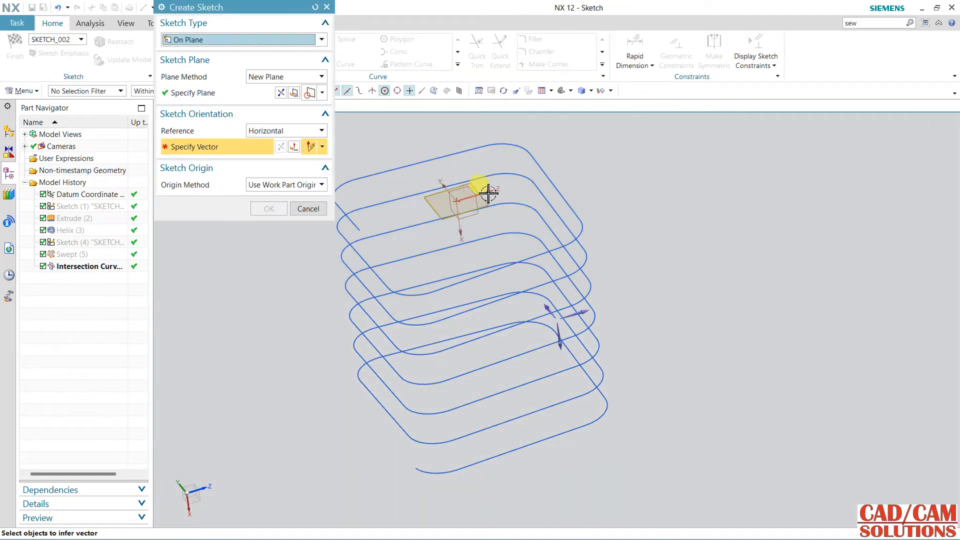
pyautogui.middleClick(631, 218)
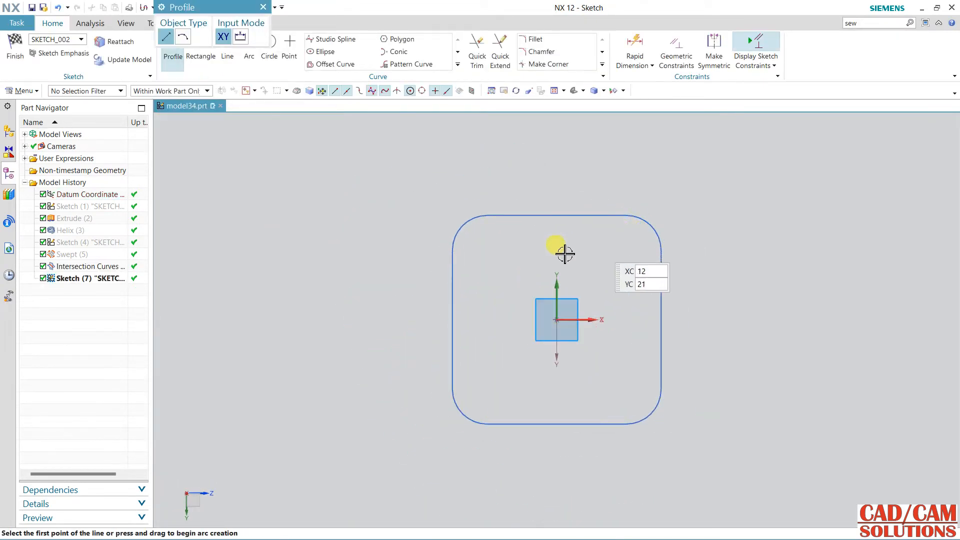
pyautogui.moveTo(565, 254)
pyautogui.mouseDown(button='middle')
pyautogui.moveTo(547, 253)
pyautogui.moveTo(568, 262)
pyautogui.moveTo(396, 299)
pyautogui.mouseUp(button='middle')
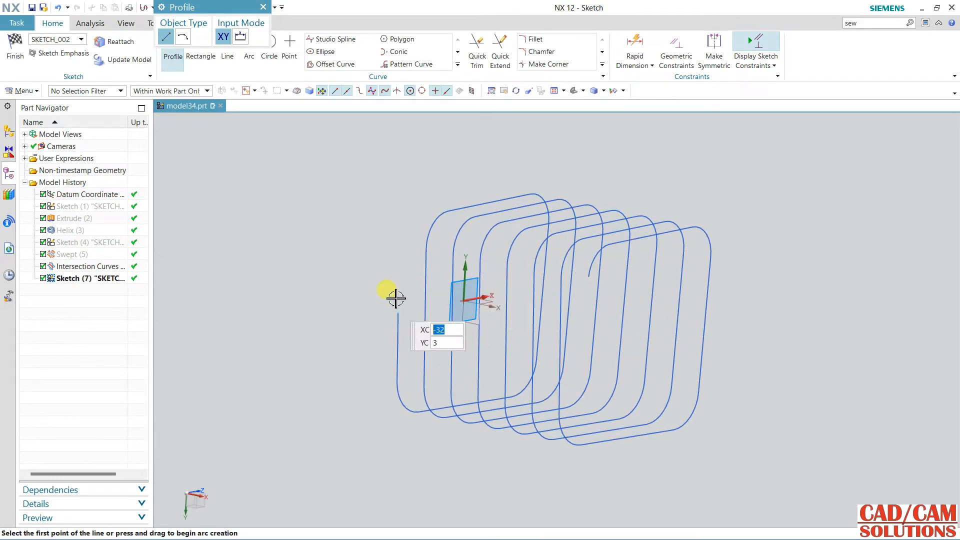
pyautogui.press('F8')
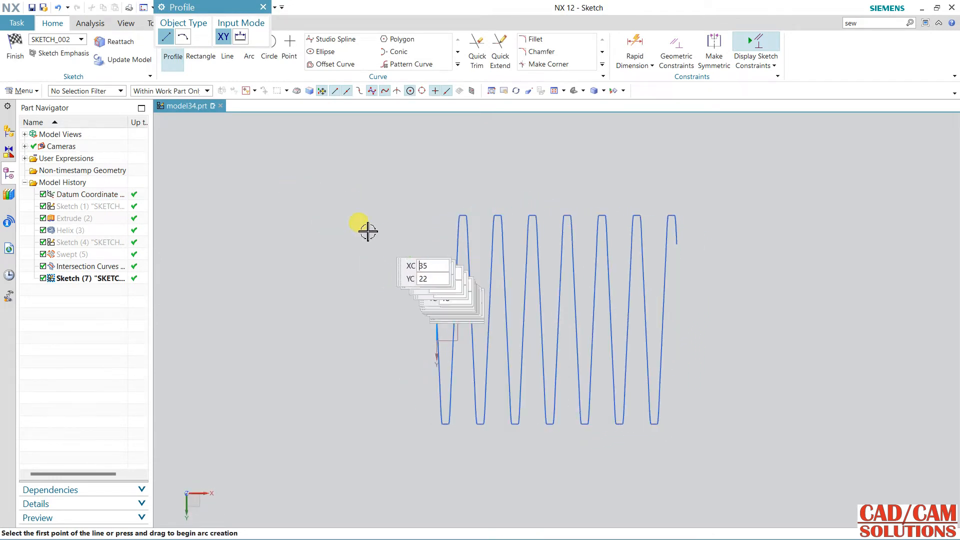
pyautogui.hotkey('shift', 'F8')
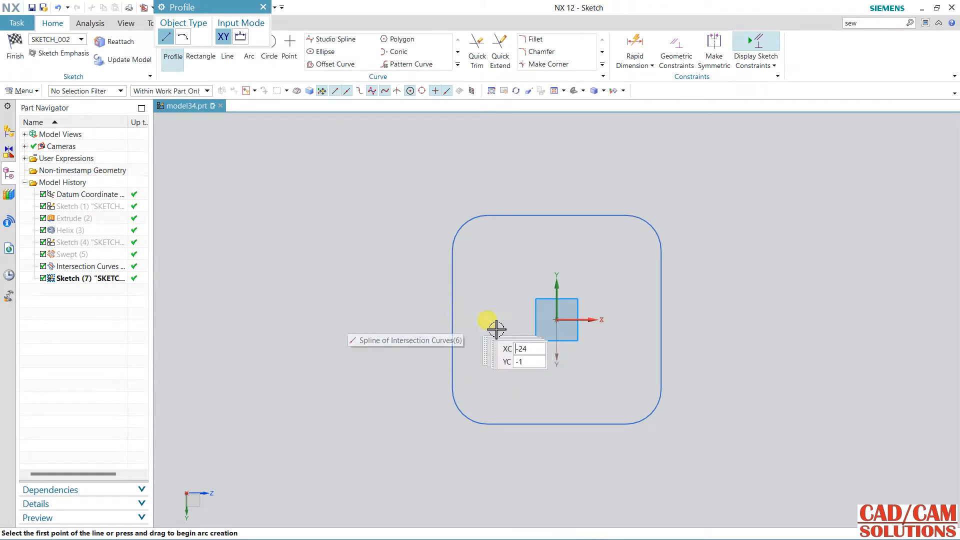
# - Sketch a nearly horizontal line about 30 mm long from the sketch origin to the straight side of the intersection curve
pyautogui.click(558, 321)
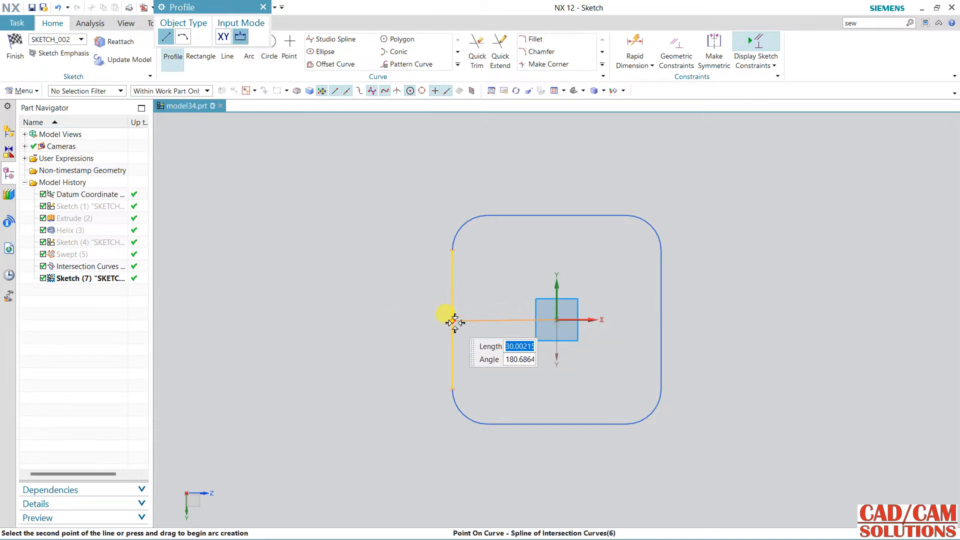
pyautogui.click(455, 323)
pyautogui.moveTo(461, 346); pyautogui.dragTo(469, 350, button='middle')
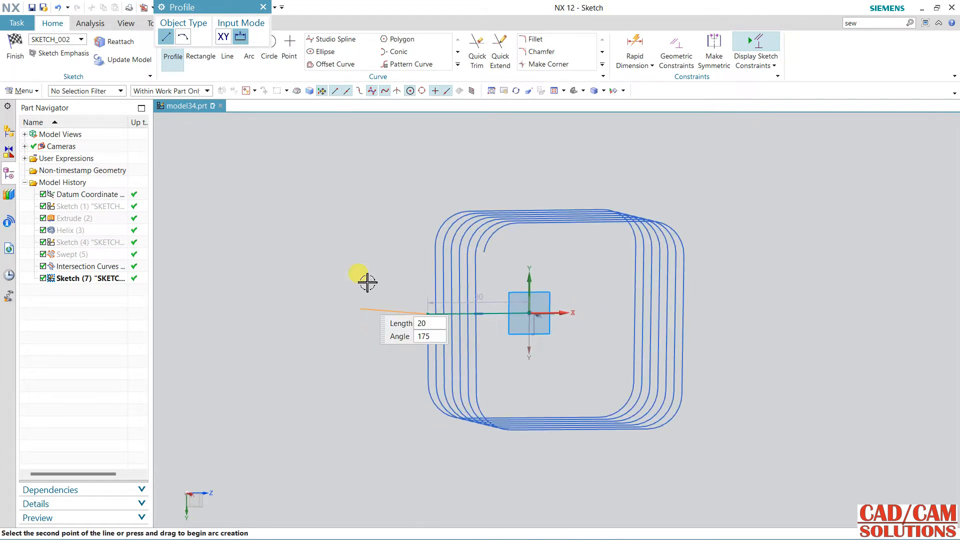
pyautogui.press('Escape')
pyautogui.scroll(2, 429, 329)
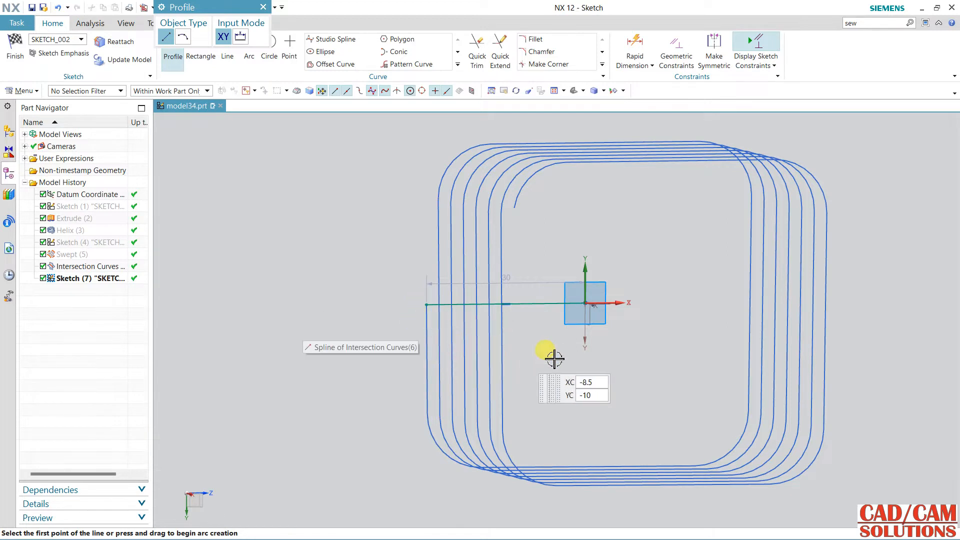
# - Replace the horizontal line with a slanted line about 30.6 mm long from the sketch origin to the intersection curve's straight side
pyautogui.moveTo(564, 359)
pyautogui.mouseDown(button='middle')
pyautogui.moveTo(553, 347)
pyautogui.moveTo(583, 260)
pyautogui.mouseUp(button='middle')
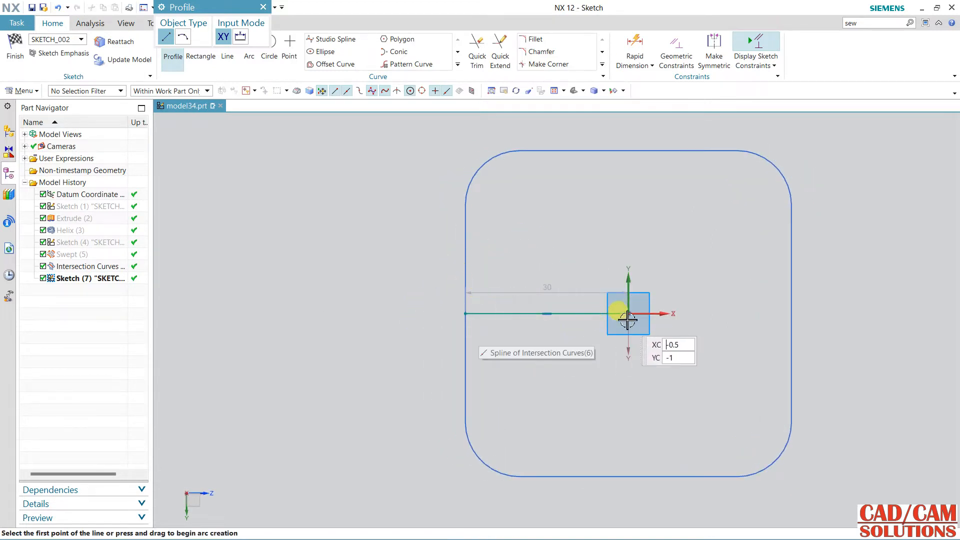
pyautogui.click(630, 314)
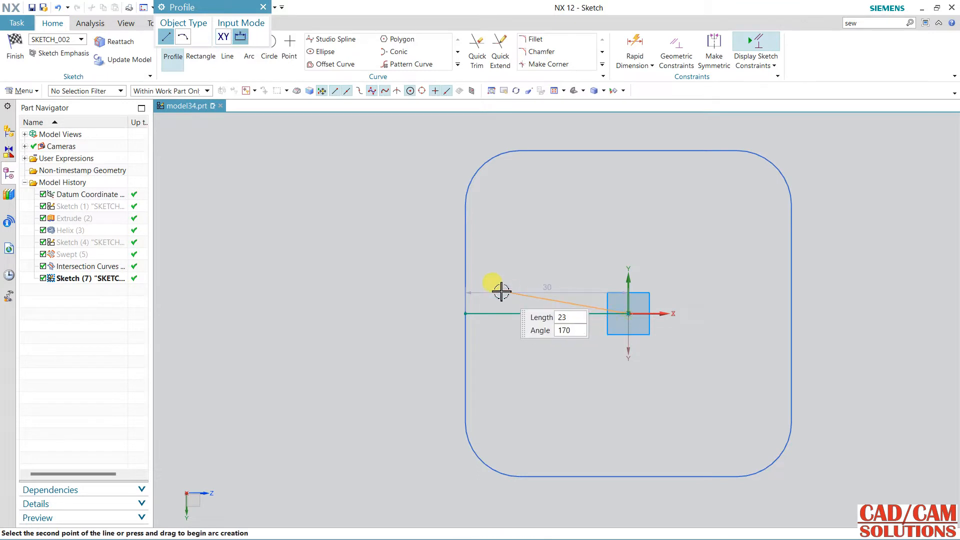
pyautogui.click(465, 281)
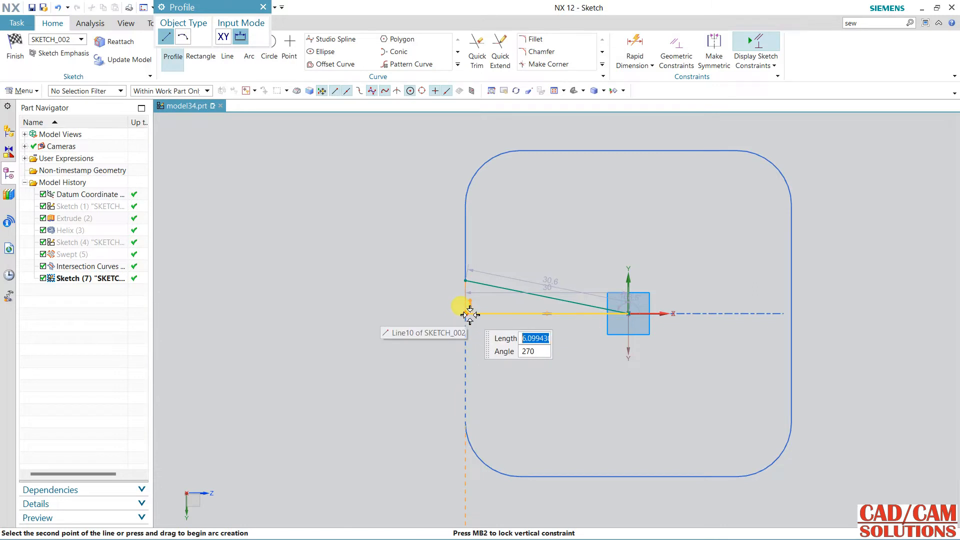
pyautogui.press('Escape')
pyautogui.press('z')
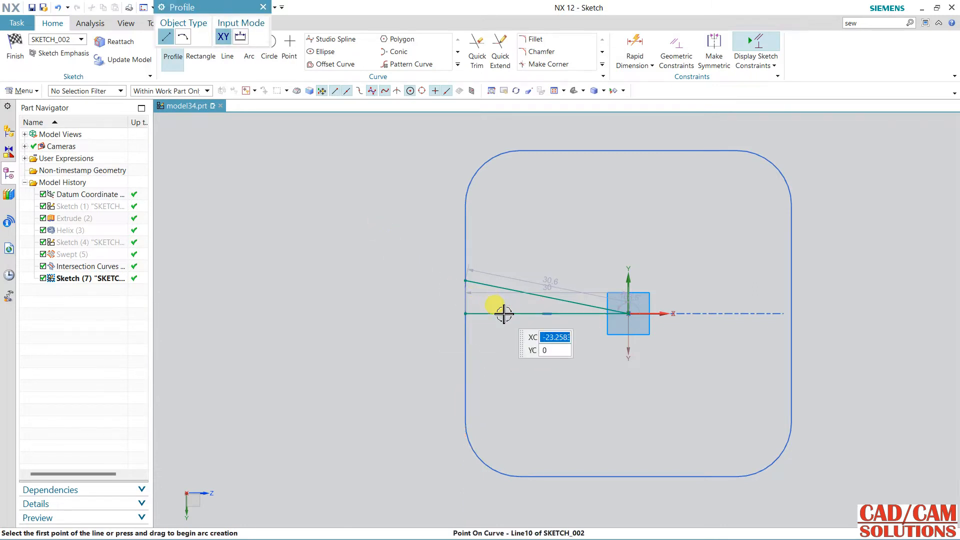
pyautogui.rightClick(503, 313)
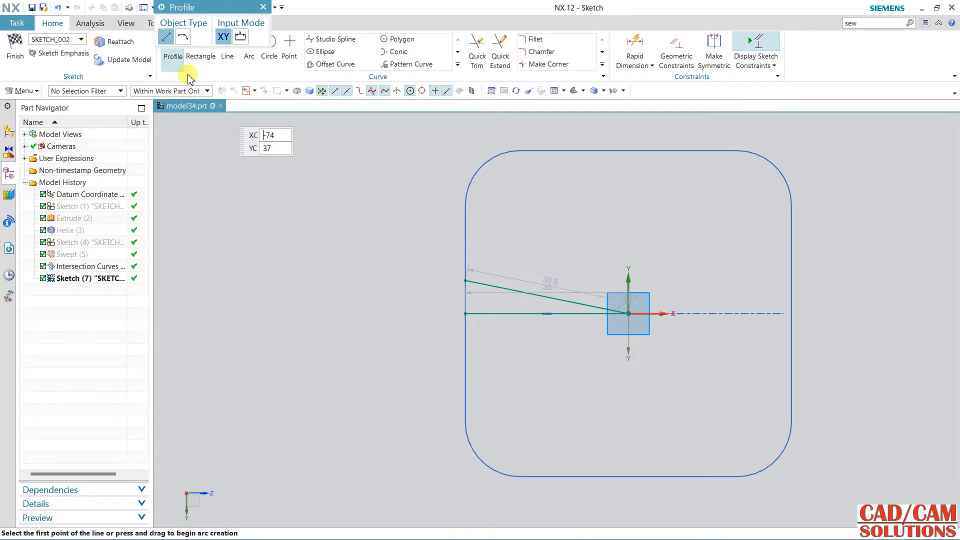
pyautogui.click(173, 71)
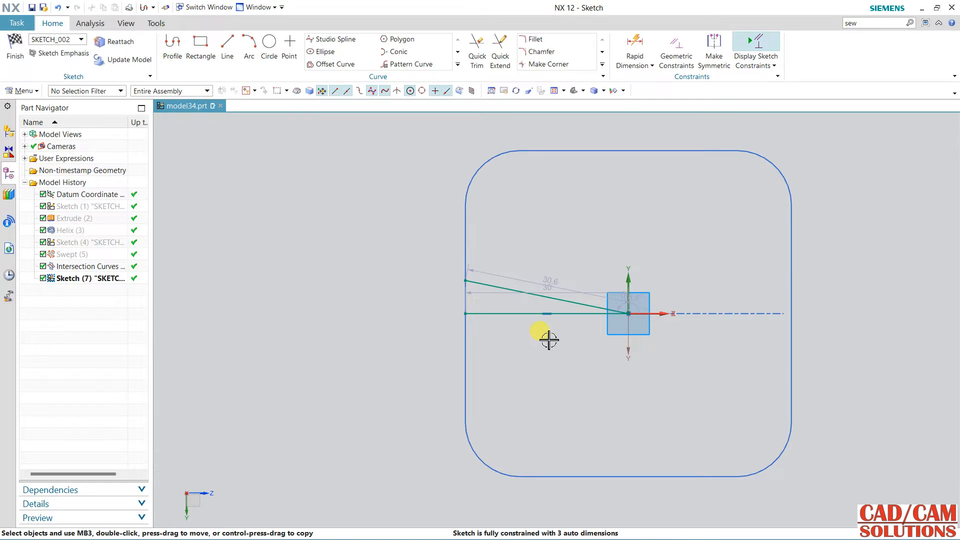
pyautogui.click(523, 315)
pyautogui.click(510, 316)
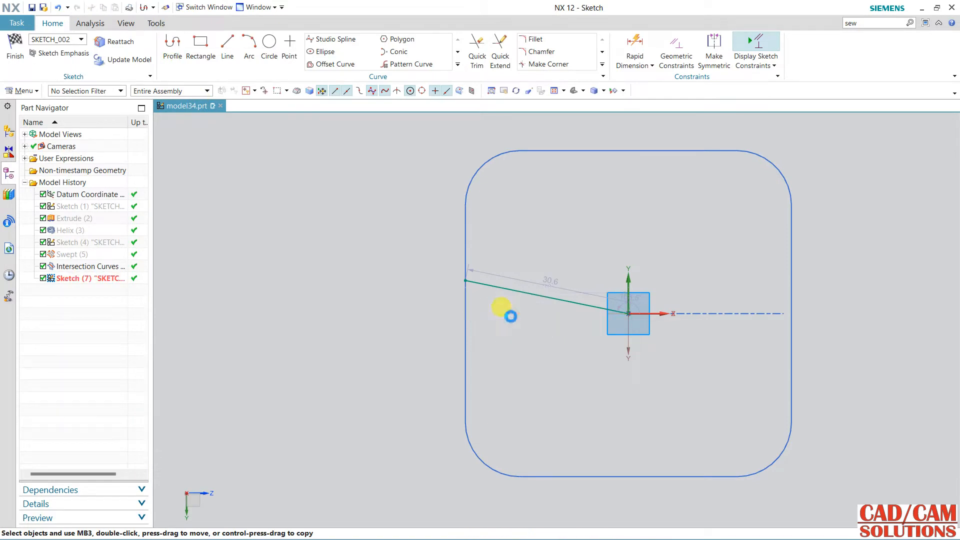
# - Sketch a vertical line about 6 mm long connecting the start of the intersection curve to the outer end of the slanted line
pyautogui.click(228, 58)
pyautogui.moveTo(382, 285); pyautogui.dragTo(407, 332, button='middle')
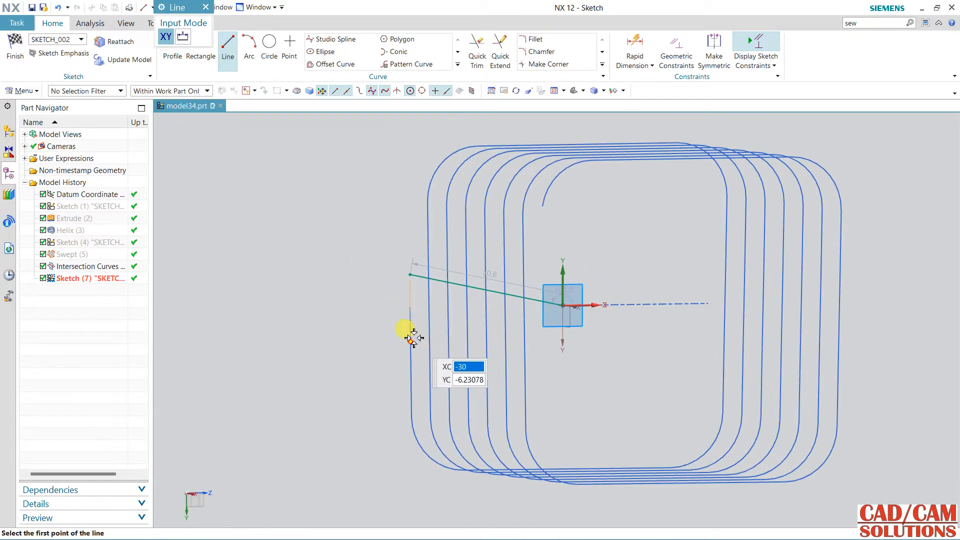
pyautogui.click(410, 309)
pyautogui.click(410, 275)
pyautogui.press('Escape')
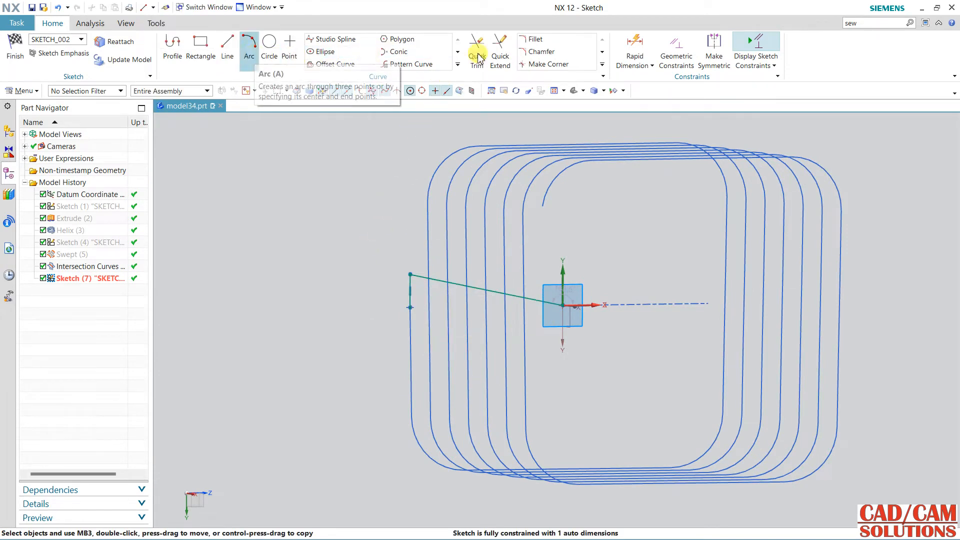
# - Fillet the corner between the short vertical line and the slanted line
pyautogui.click(535, 39)
pyautogui.scroll(3, 409, 264)
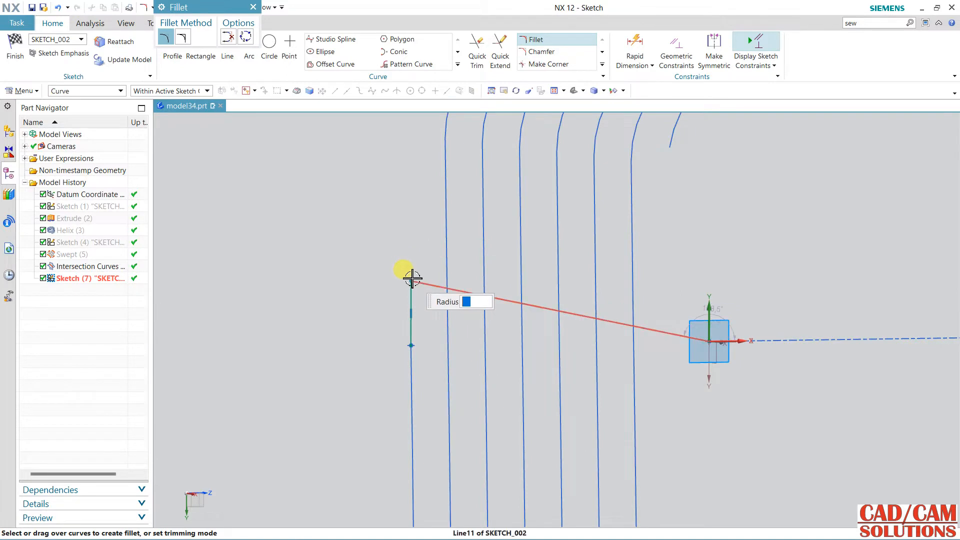
pyautogui.click(411, 281)
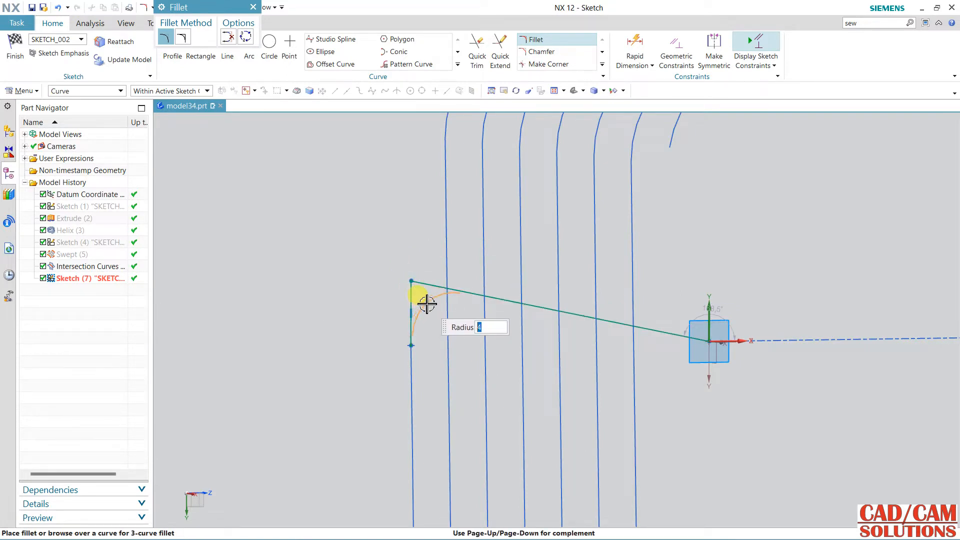
# - Fillet the sketch corner between the short vertical line and the slanted line with about 4.2 mm radius, and finish the sketch
pyautogui.click(426, 303)
pyautogui.middleClick(394, 221)
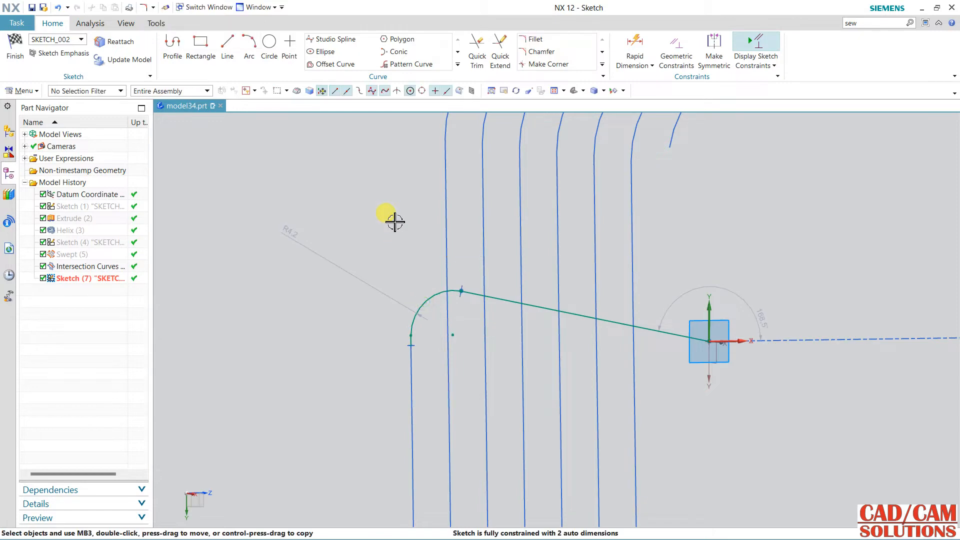
pyautogui.scroll(-4, 401, 228)
pyautogui.moveTo(545, 313)
pyautogui.mouseDown(button='middle')
pyautogui.moveTo(510, 309)
pyautogui.moveTo(548, 360)
pyautogui.moveTo(545, 332)
pyautogui.moveTo(491, 328)
pyautogui.moveTo(512, 358)
pyautogui.moveTo(338, 277)
pyautogui.mouseUp(button='middle')
pyautogui.click(15, 50)
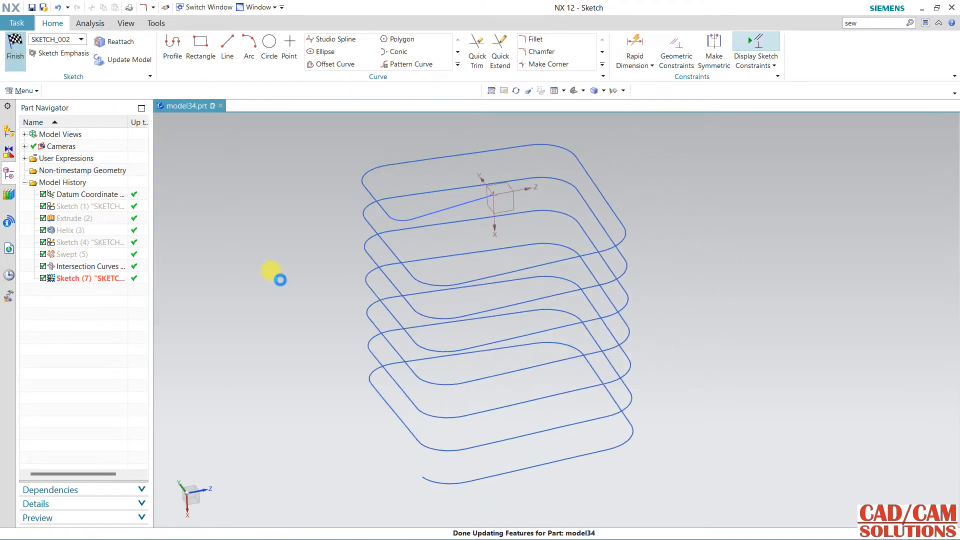
# - Start a sketch on the XY datum plane with the Y-axis as its horizontal reference
pyautogui.moveTo(458, 266)
pyautogui.mouseDown(button='middle')
pyautogui.moveTo(462, 252)
pyautogui.moveTo(502, 231)
pyautogui.moveTo(521, 242)
pyautogui.moveTo(508, 246)
pyautogui.moveTo(452, 211)
pyautogui.mouseUp(button='middle')
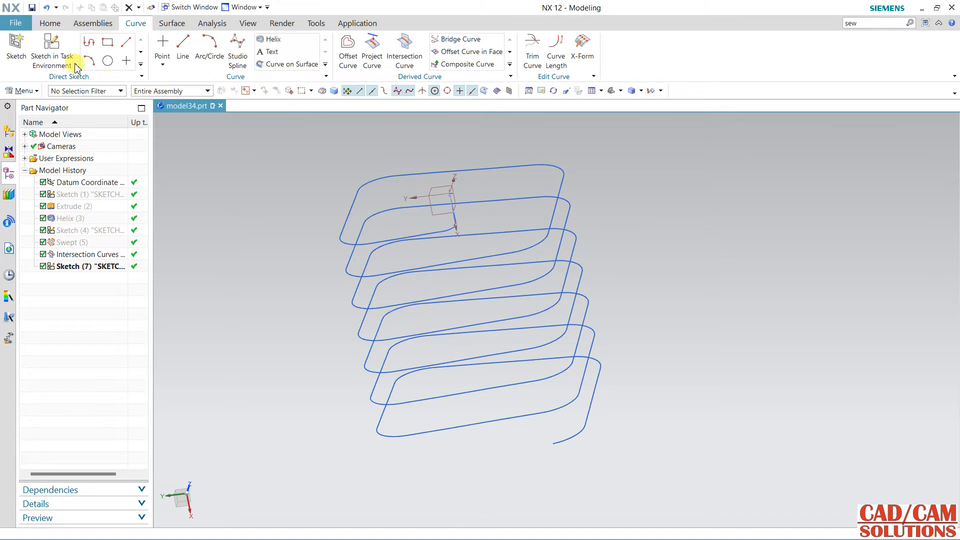
pyautogui.click(58, 55)
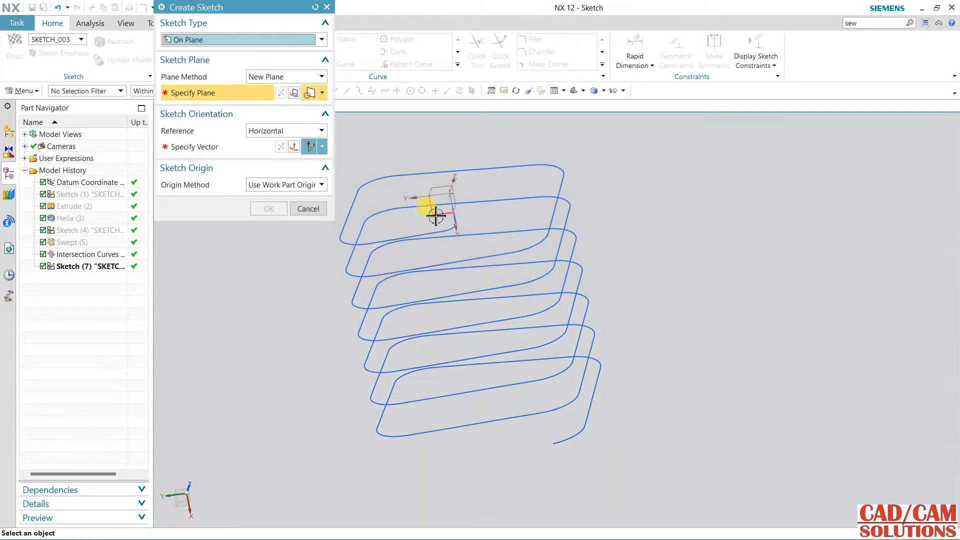
pyautogui.click(450, 228)
pyautogui.click(529, 325)
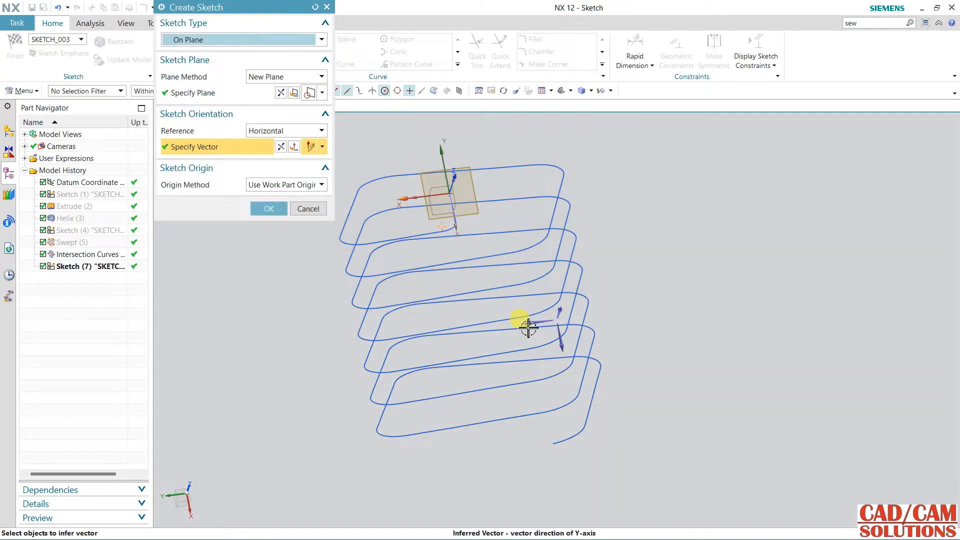
pyautogui.click(269, 209)
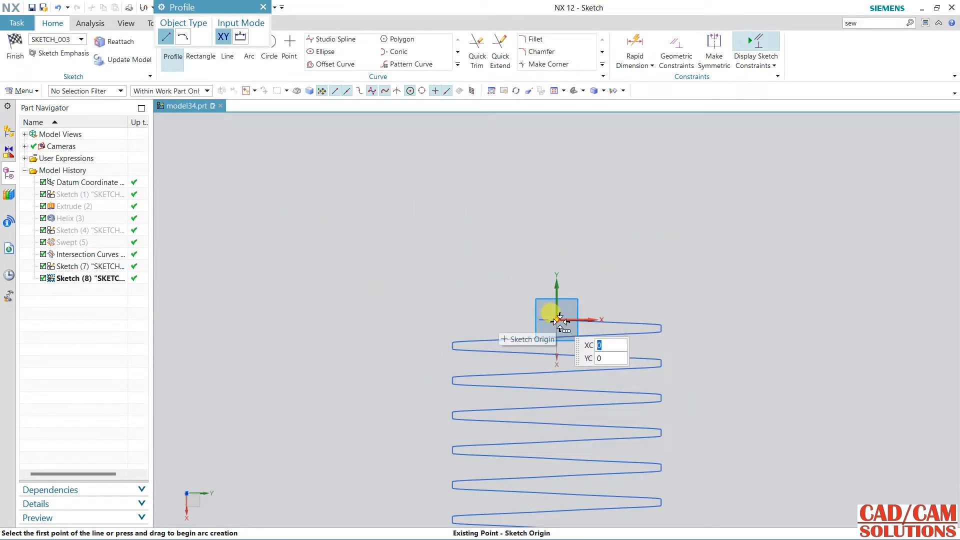
# - Sketch a vertical line about 36 mm long upward from the sketch origin, away from the coil, and finish the sketch
pyautogui.click(559, 320)
pyautogui.click(598, 302)
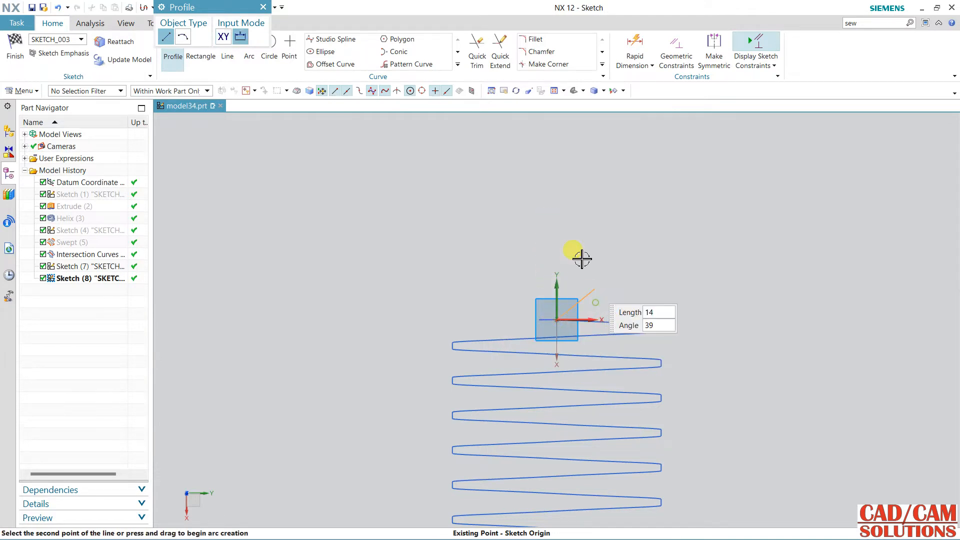
pyautogui.click(555, 196)
pyautogui.press('Escape')
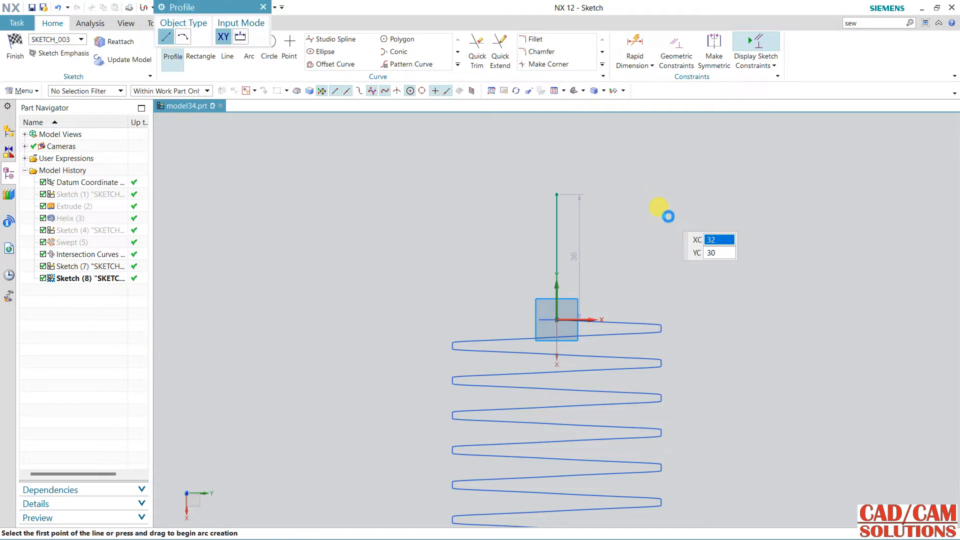
pyautogui.press('Escape')
pyautogui.moveTo(662, 214)
pyautogui.mouseDown(button='middle')
pyautogui.moveTo(643, 237)
pyautogui.moveTo(600, 246)
pyautogui.moveTo(574, 327)
pyautogui.moveTo(598, 237)
pyautogui.moveTo(457, 225)
pyautogui.moveTo(465, 227)
pyautogui.moveTo(459, 244)
pyautogui.moveTo(455, 238)
pyautogui.moveTo(476, 244)
pyautogui.mouseUp(button='middle')
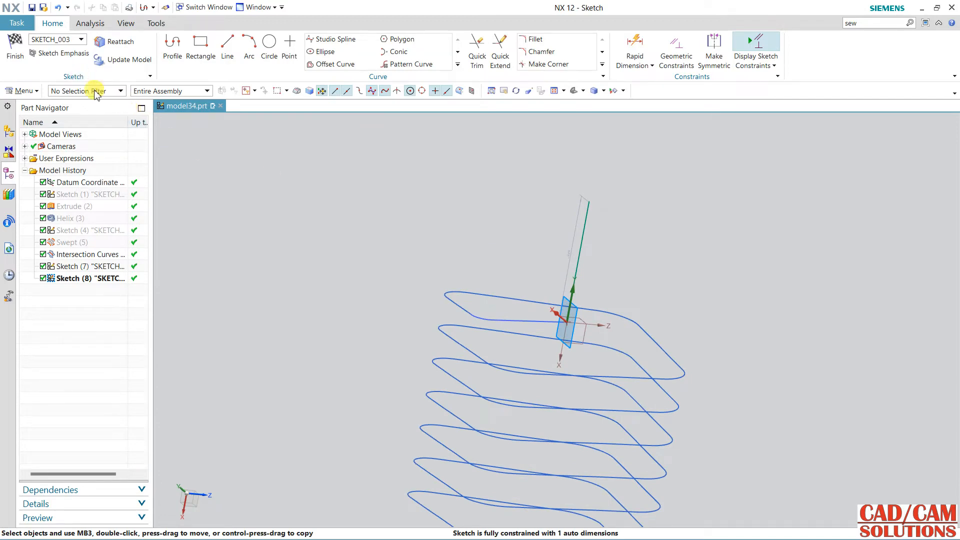
pyautogui.click(15, 47)
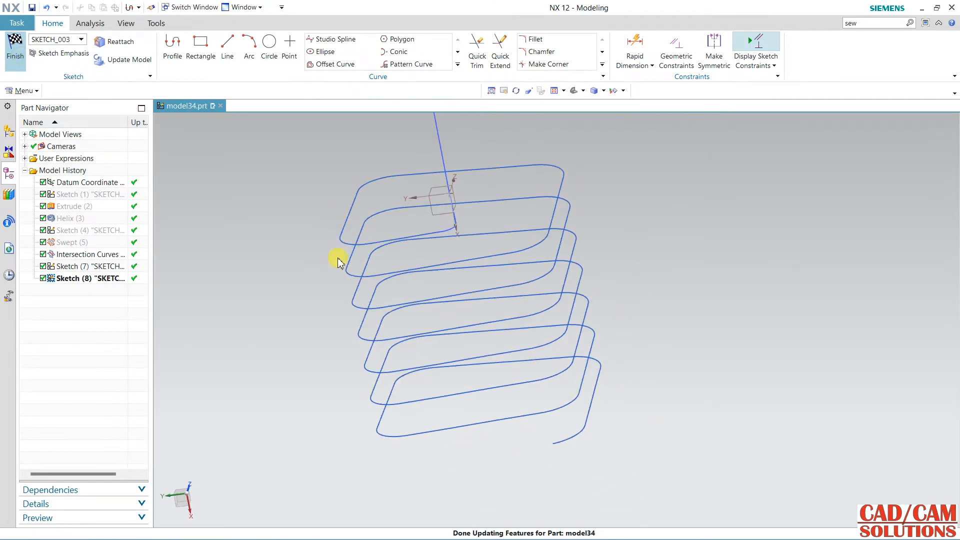
# - Create a new, empty model part file
pyautogui.click(50, 23)
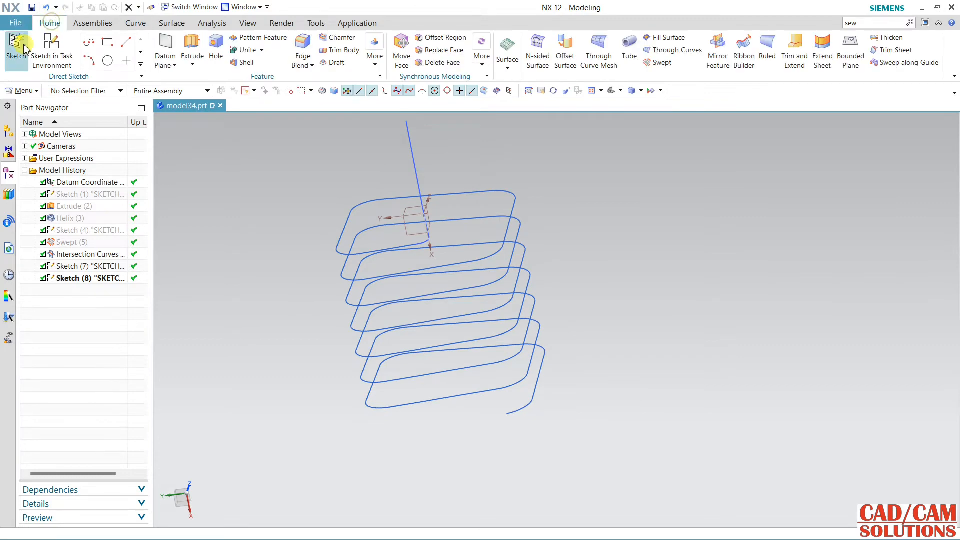
pyautogui.click(14, 23)
pyautogui.click(14, 23)
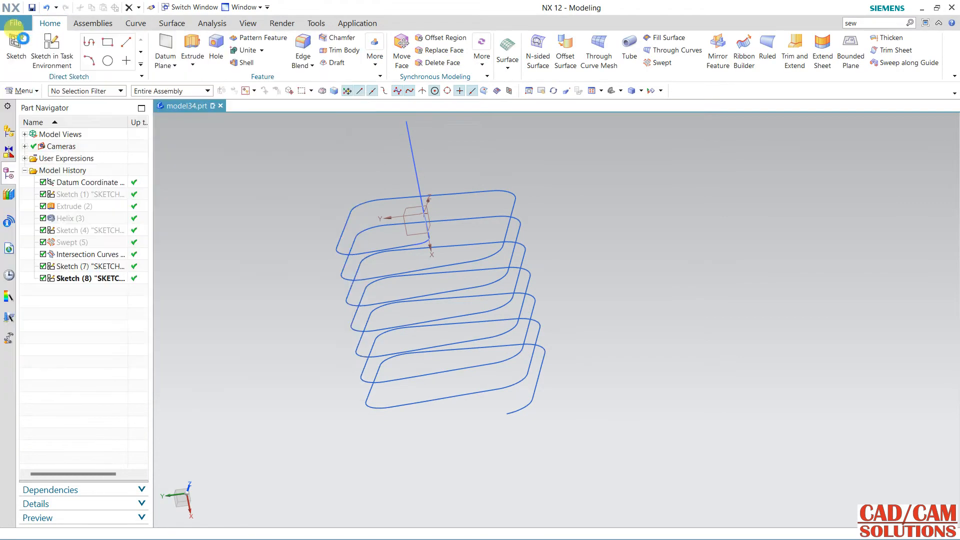
pyautogui.click(202, 186)
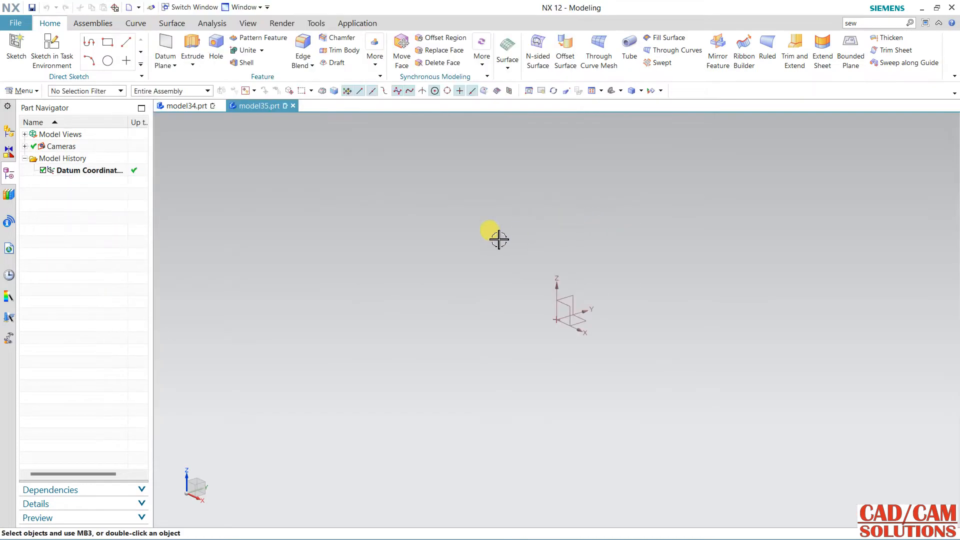
# - Sketch an ellipse on the XY plane, centred at the origin, with major radius 50 mm and minor radius 30 mm
pyautogui.click(52, 50)
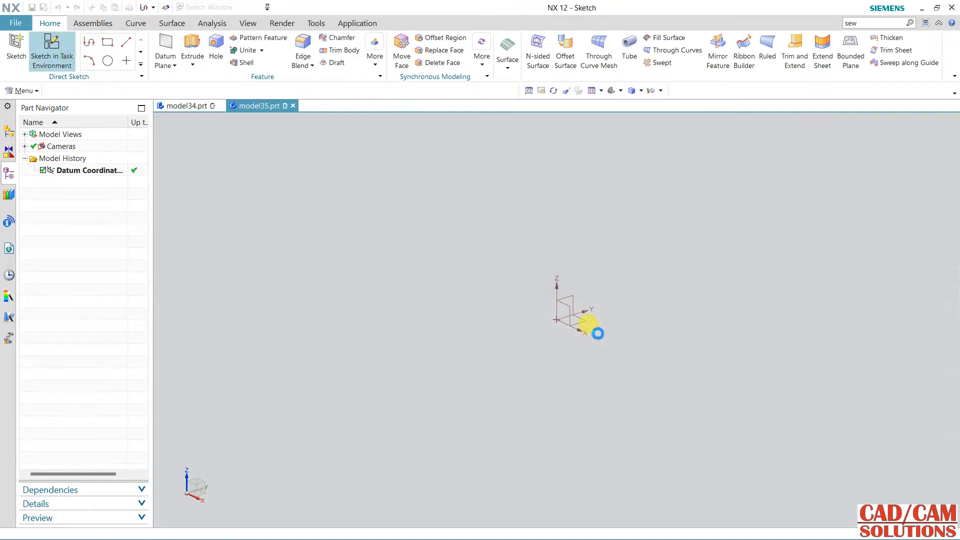
pyautogui.click(580, 328)
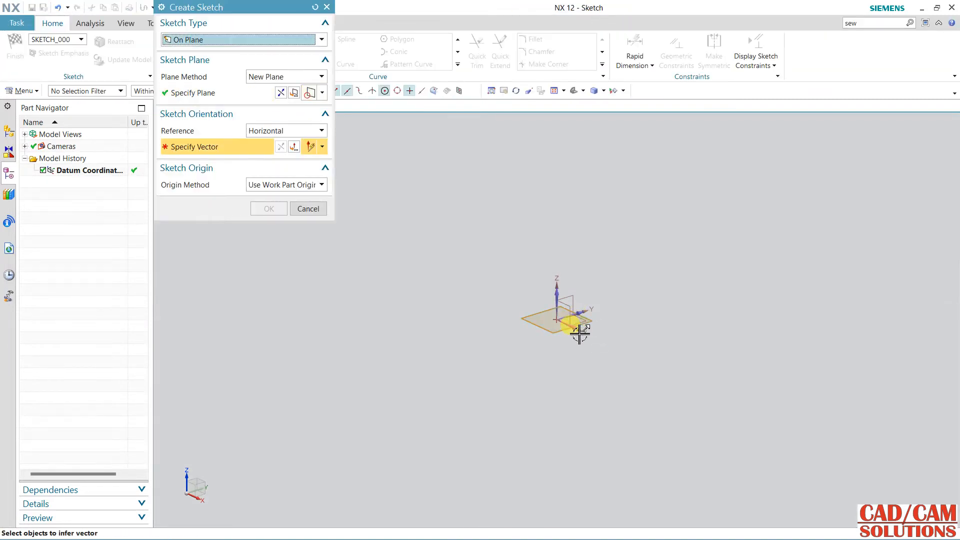
pyautogui.middleClick(553, 374)
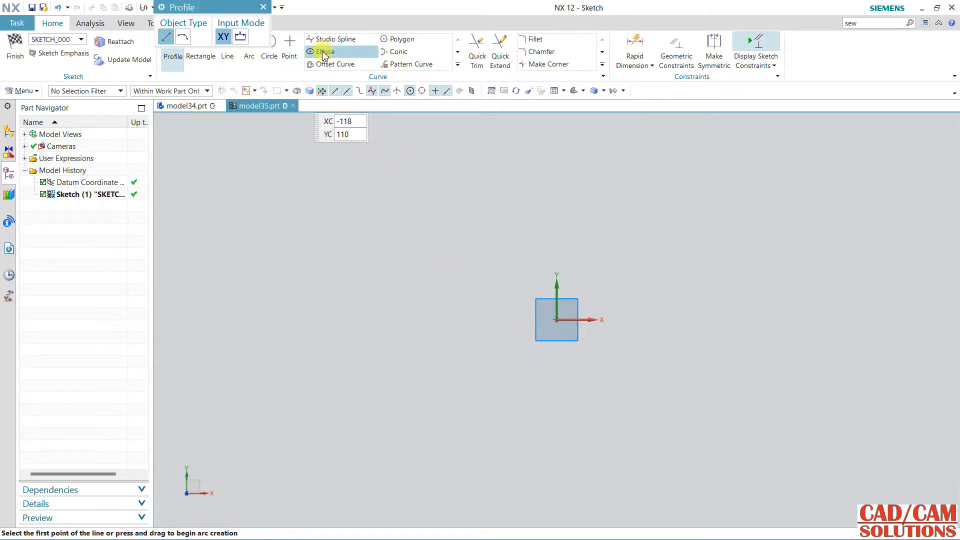
pyautogui.click(557, 320)
pyautogui.click(229, 268)
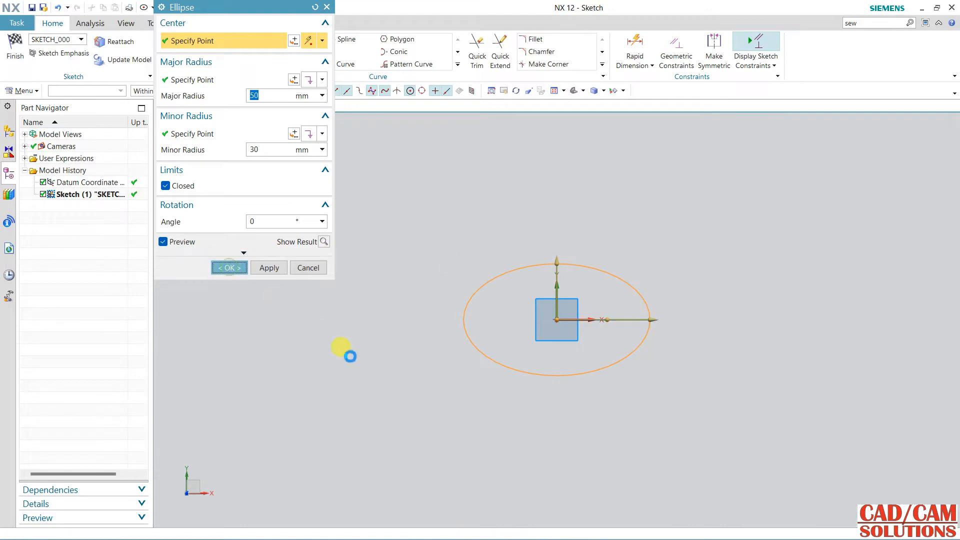
pyautogui.moveTo(359, 348); pyautogui.dragTo(360, 277, button='middle')
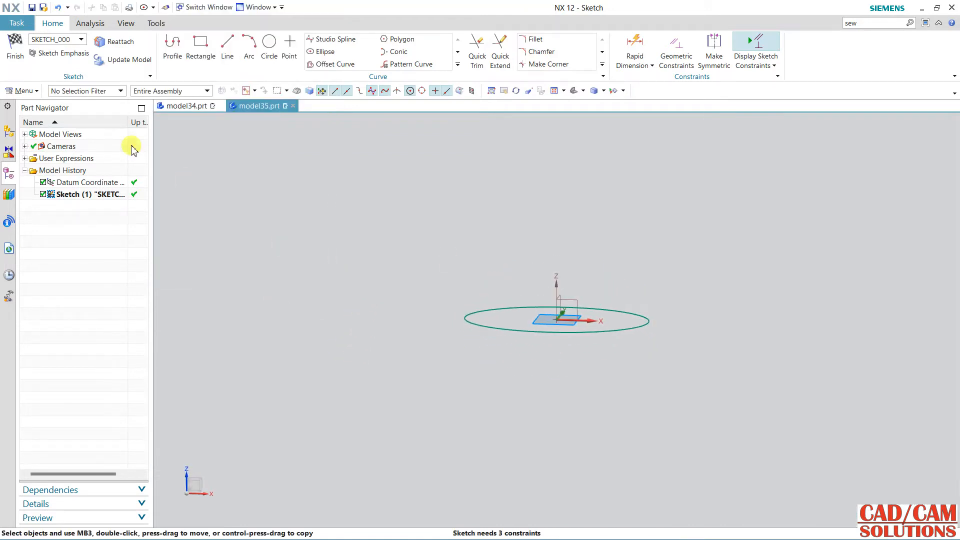
pyautogui.click(17, 56)
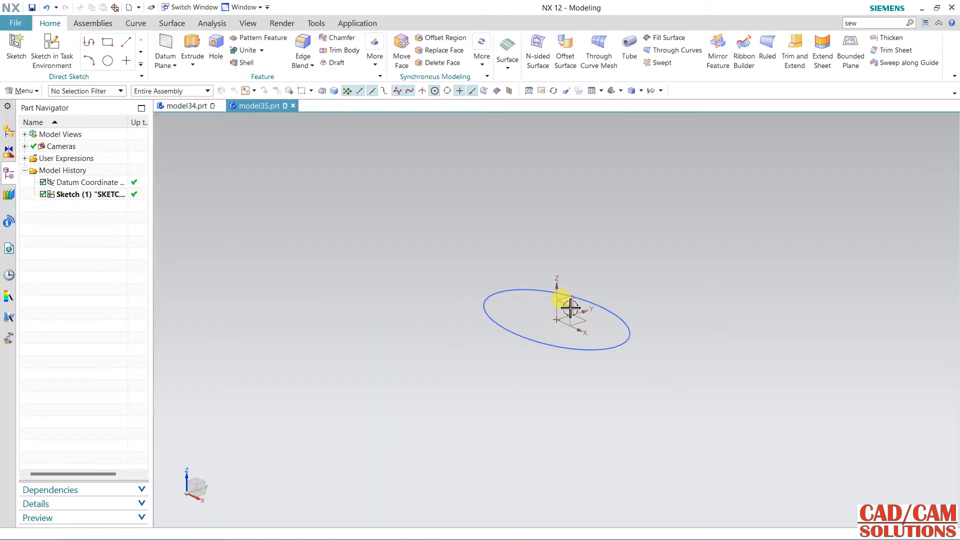
# - Start a sketch on the XZ datum plane with the X-axis horizontal and the plane direction reversed
pyautogui.click(54, 50)
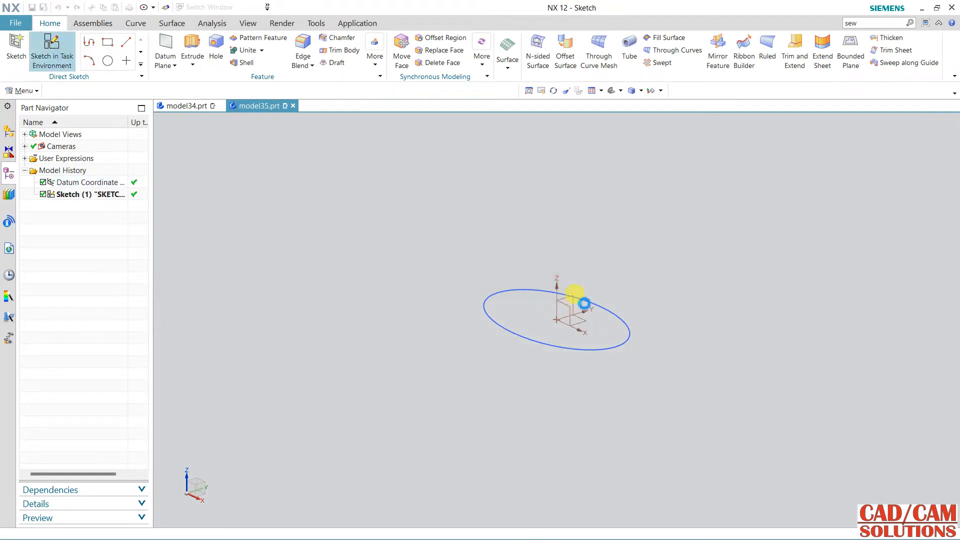
pyautogui.click(563, 314)
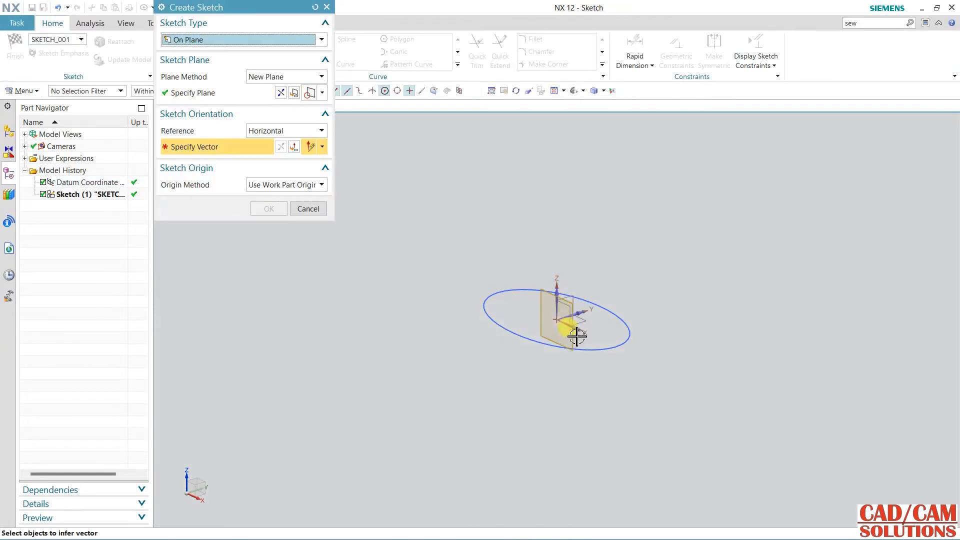
pyautogui.click(281, 95)
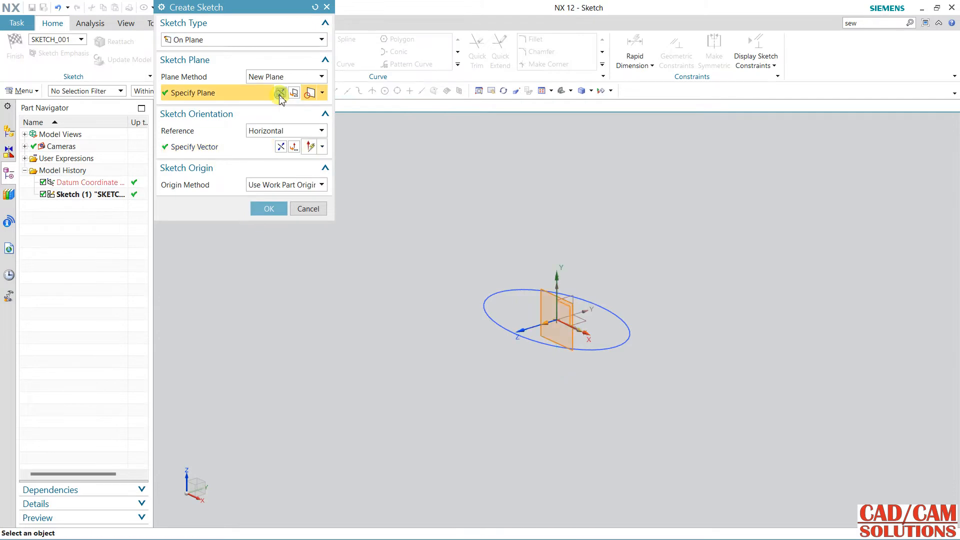
pyautogui.click(269, 208)
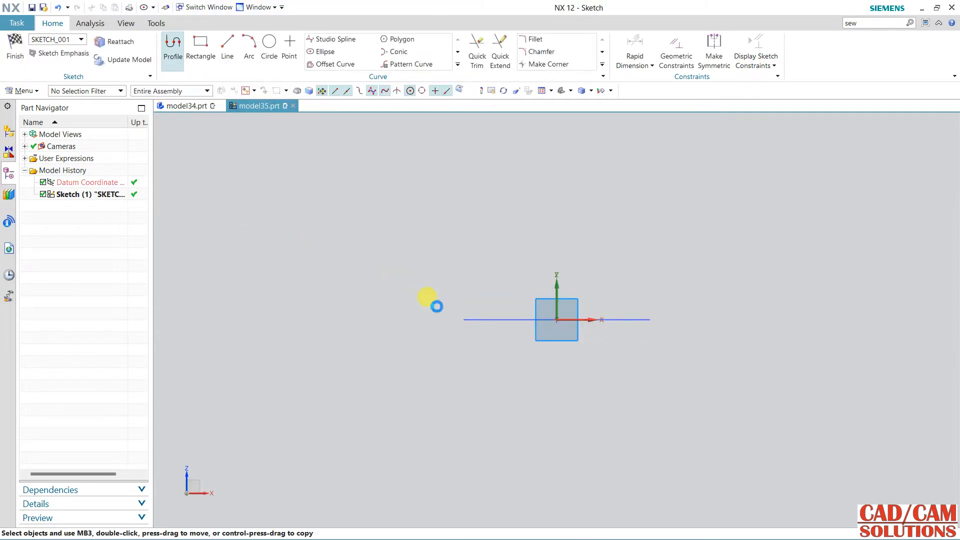
pyautogui.press('Escape')
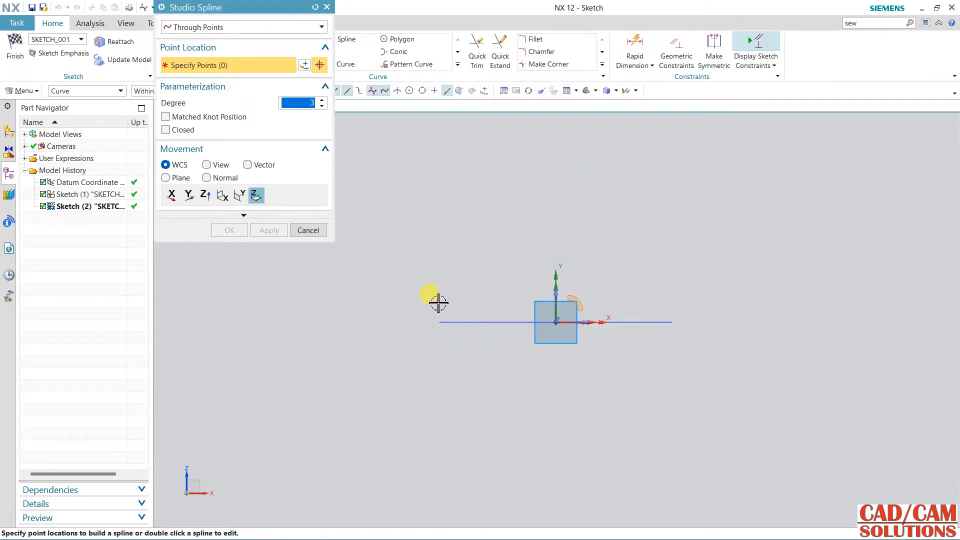
# - Draw a wavy studio spline through six points above the ellipse, reshape it at the fourth and fifth points, and finish the sketch
pyautogui.click(431, 304)
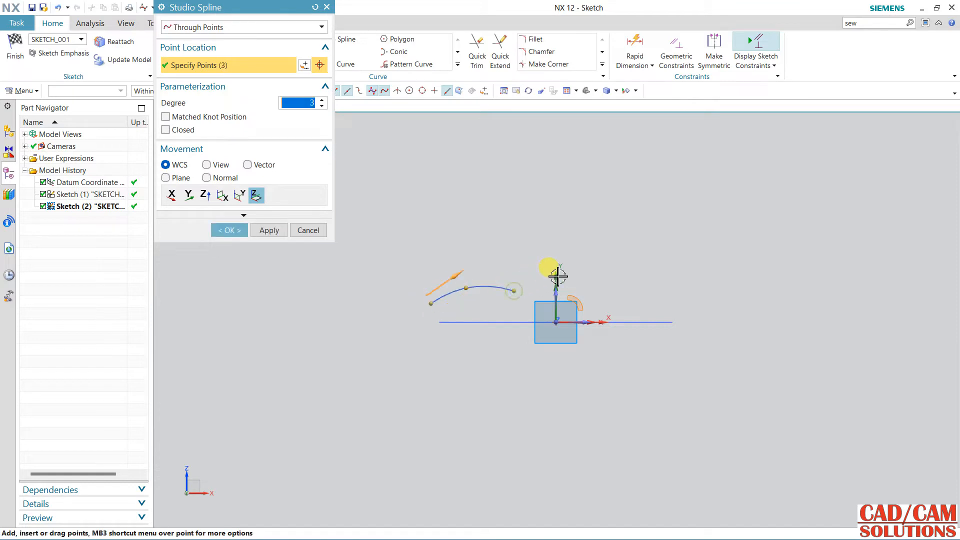
pyautogui.click(641, 258)
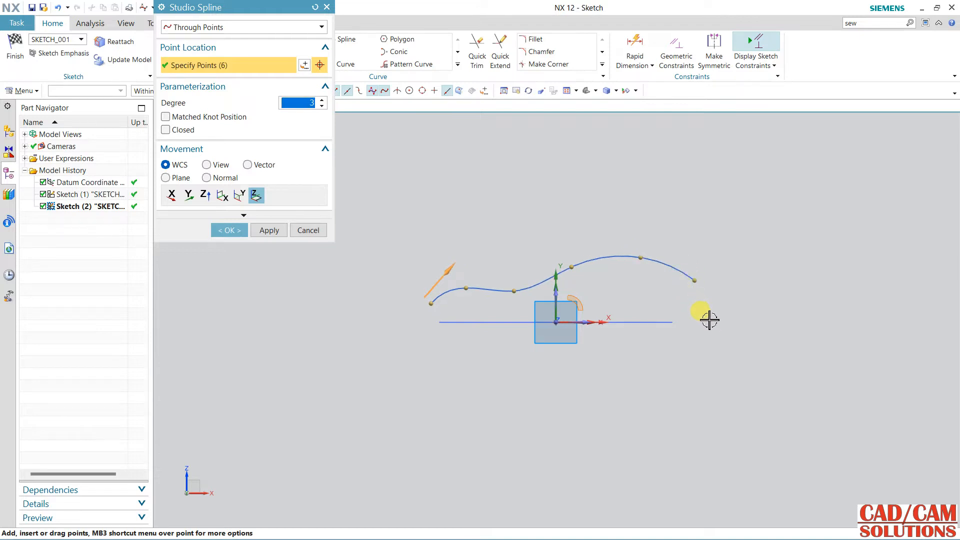
pyautogui.moveTo(643, 258); pyautogui.dragTo(637, 248)
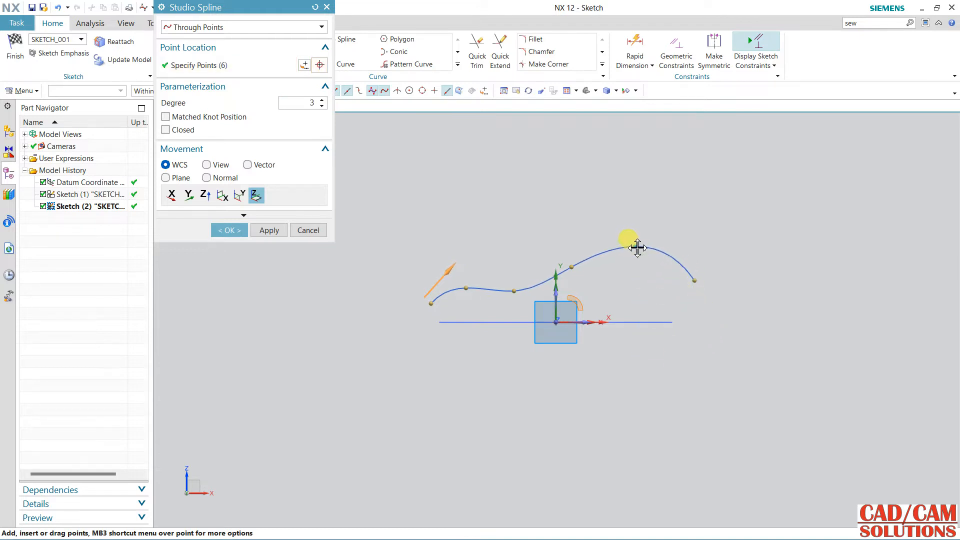
pyautogui.moveTo(575, 271); pyautogui.dragTo(580, 275)
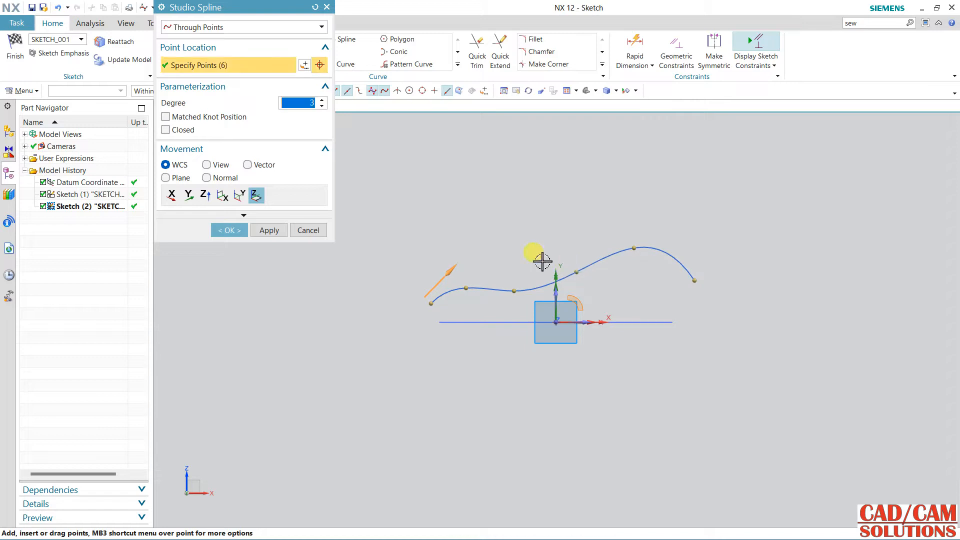
pyautogui.click(241, 234)
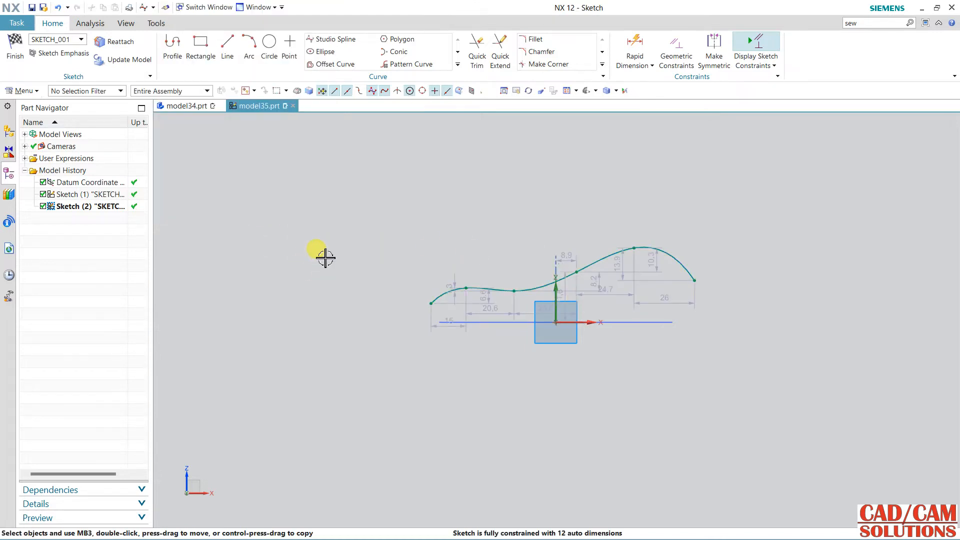
pyautogui.click(18, 65)
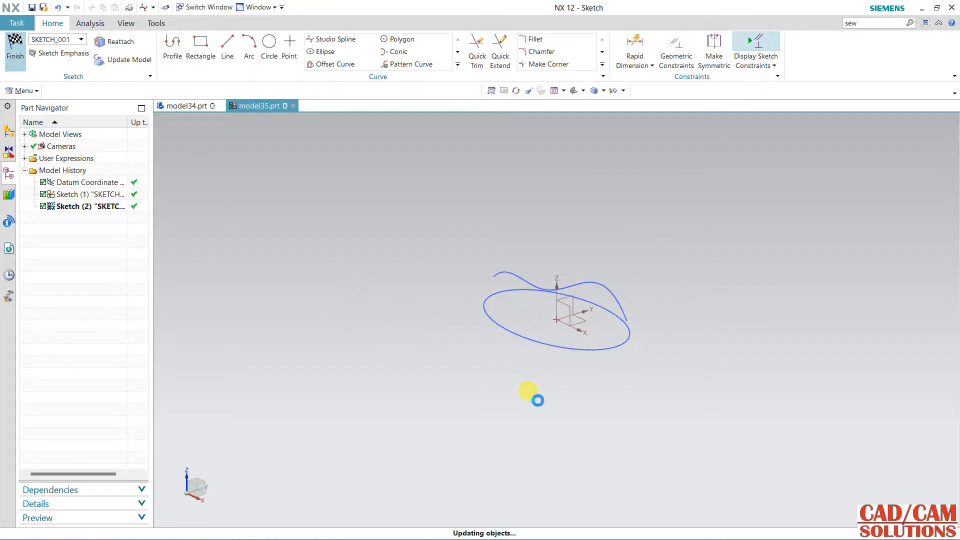
# - Create a combined projection curve from the ellipse and the wavy spline, projecting each one normal to its curve plane
pyautogui.moveTo(429, 217)
pyautogui.mouseDown(button='middle')
pyautogui.moveTo(429, 271)
pyautogui.moveTo(425, 249)
pyautogui.moveTo(445, 197)
pyautogui.moveTo(460, 201)
pyautogui.moveTo(448, 226)
pyautogui.moveTo(429, 228)
pyautogui.mouseUp(button='middle')
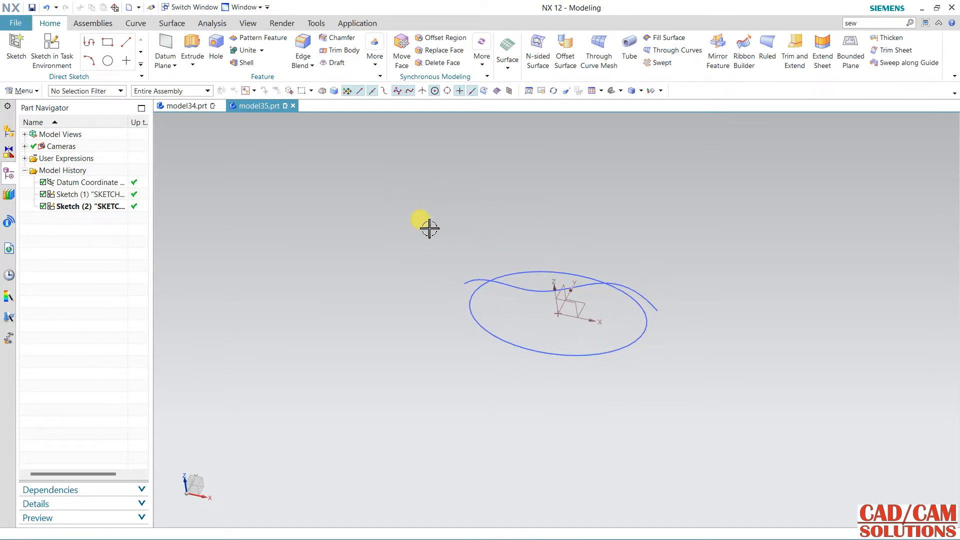
pyautogui.click(22, 90)
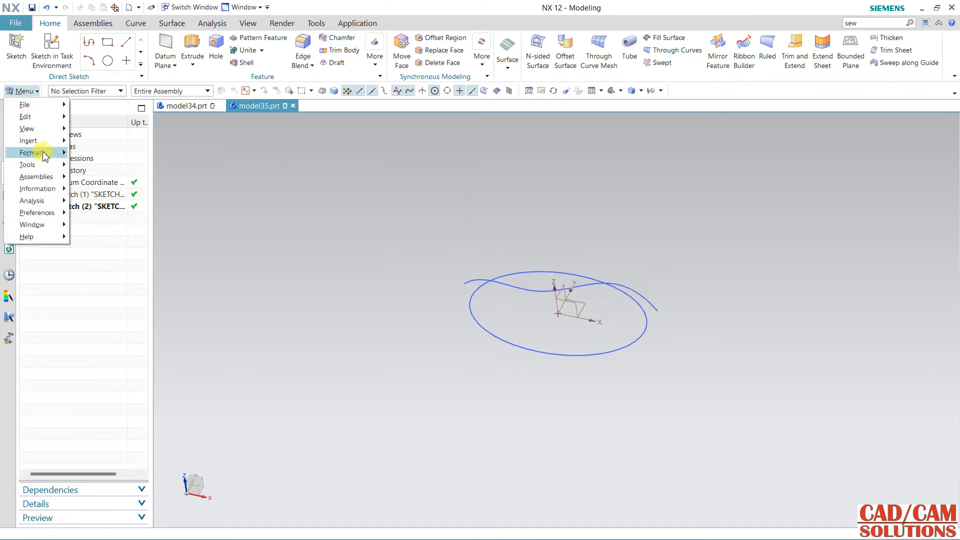
pyautogui.moveTo(30, 141)
pyautogui.moveTo(175, 218)
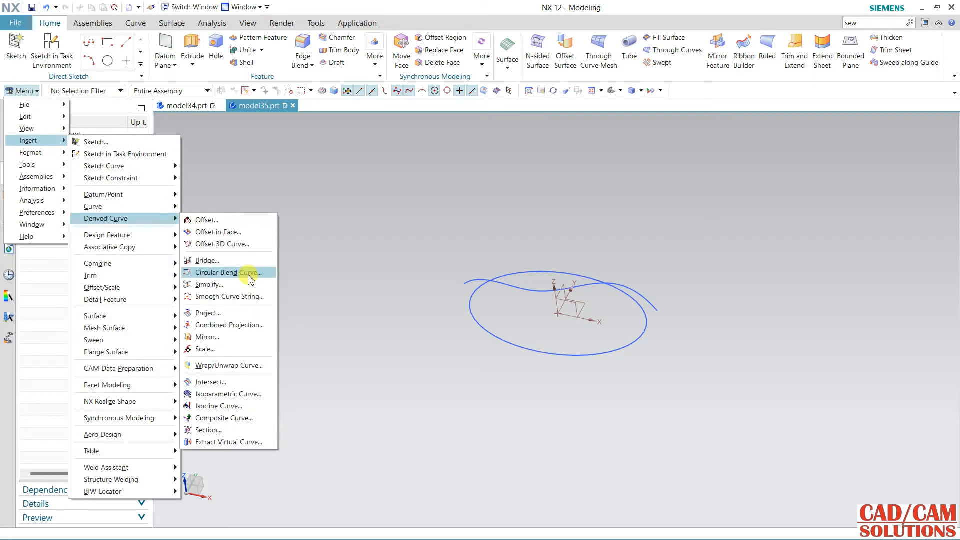
pyautogui.click(249, 326)
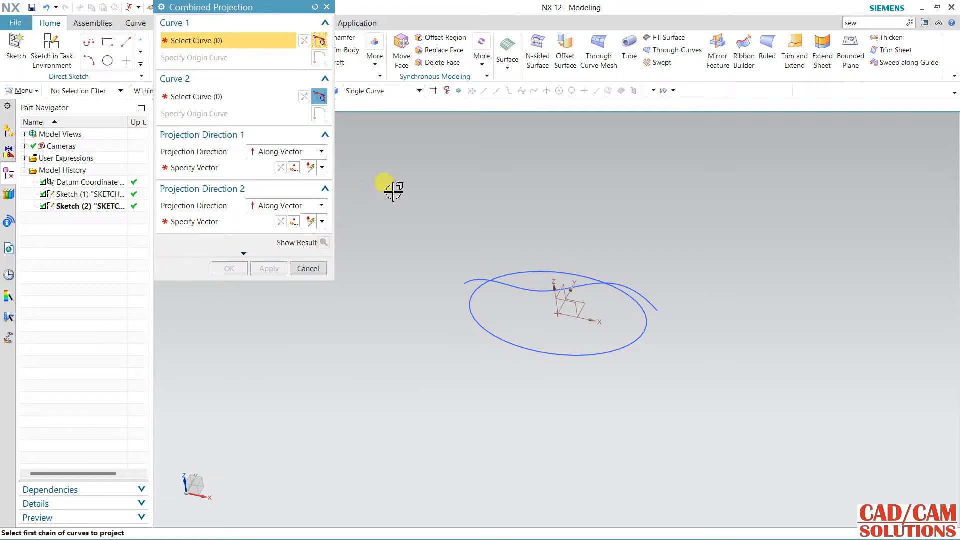
pyautogui.click(460, 316)
pyautogui.click(233, 101)
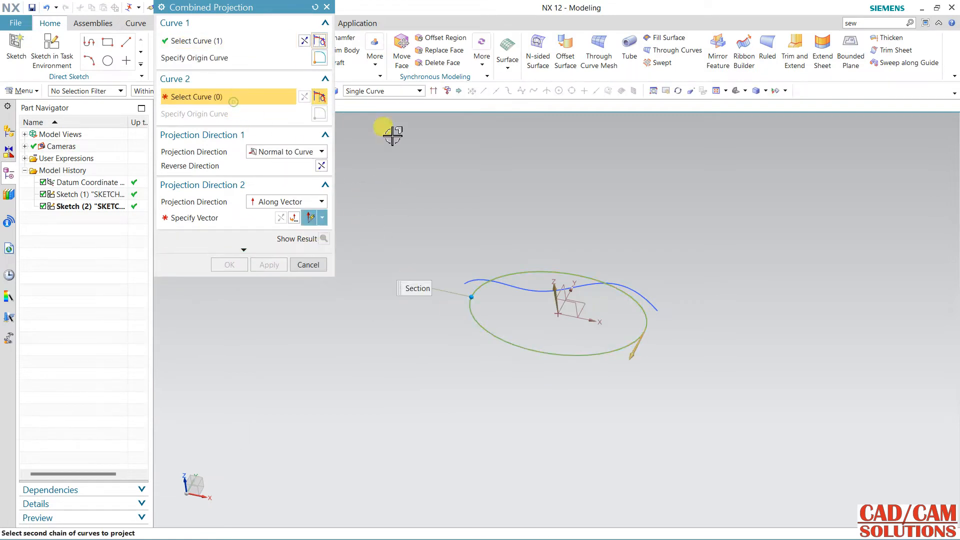
pyautogui.click(473, 281)
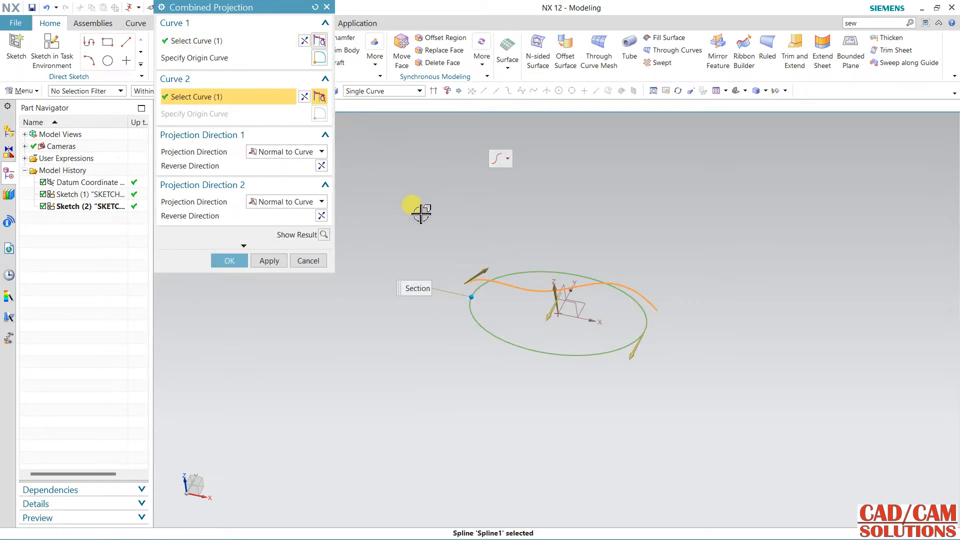
pyautogui.click(324, 234)
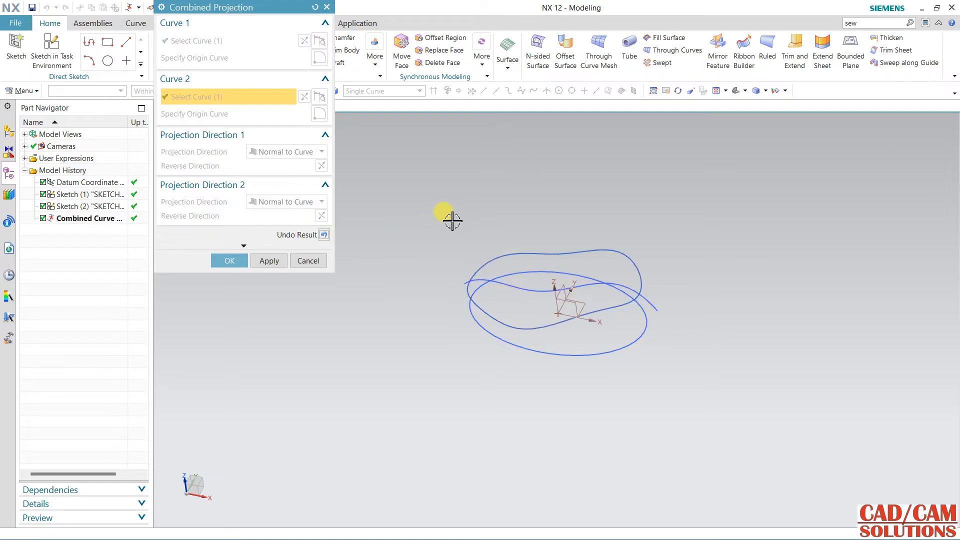
pyautogui.moveTo(452, 220)
pyautogui.mouseDown(button='middle')
pyautogui.moveTo(455, 182)
pyautogui.moveTo(446, 205)
pyautogui.mouseUp(button='middle')
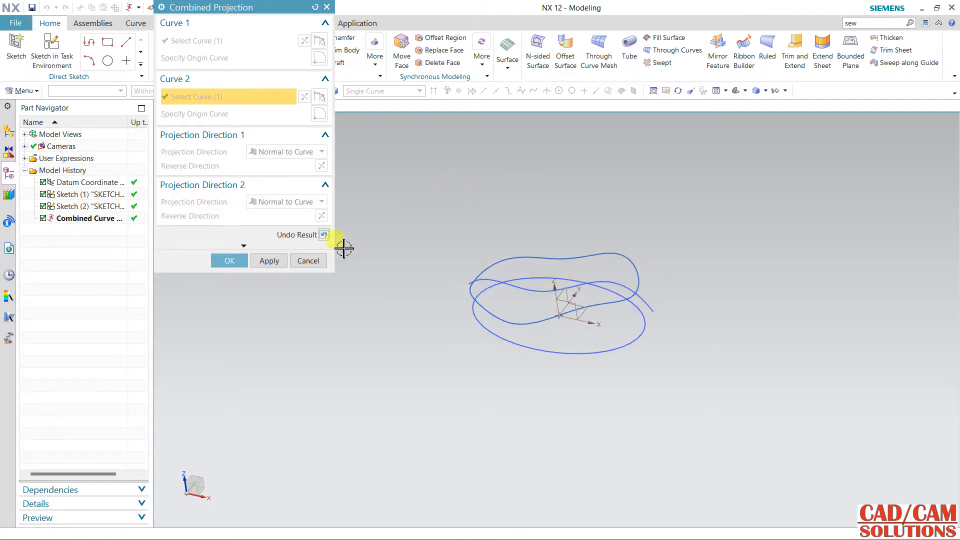
pyautogui.click(234, 261)
# - Hide the sketch containing the wavy spline
pyautogui.moveTo(388, 356)
pyautogui.mouseDown(button='middle')
pyautogui.moveTo(403, 321)
pyautogui.moveTo(416, 328)
pyautogui.moveTo(422, 396)
pyautogui.moveTo(429, 341)
pyautogui.moveTo(419, 345)
pyautogui.mouseUp(button='middle')
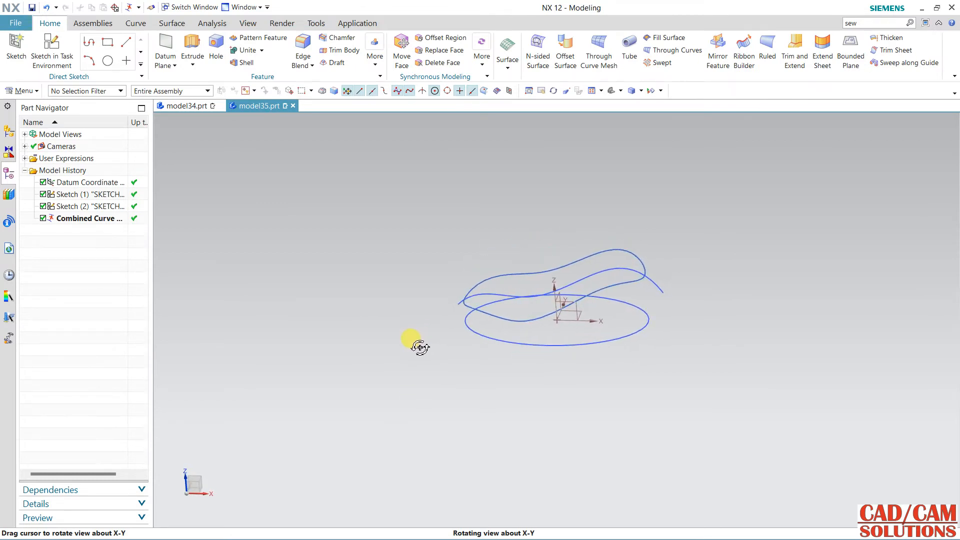
pyautogui.click(657, 290)
pyautogui.click(659, 305)
pyautogui.moveTo(682, 319)
pyautogui.mouseDown(button='middle')
pyautogui.moveTo(678, 332)
pyautogui.moveTo(668, 315)
pyautogui.moveTo(705, 305)
pyautogui.moveTo(706, 286)
pyautogui.mouseUp(button='middle')
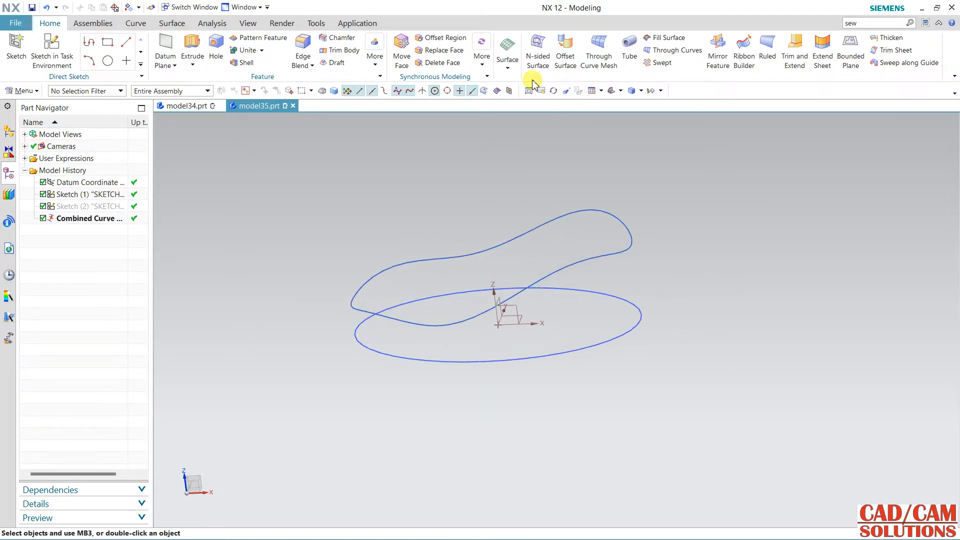
pyautogui.click(602, 64)
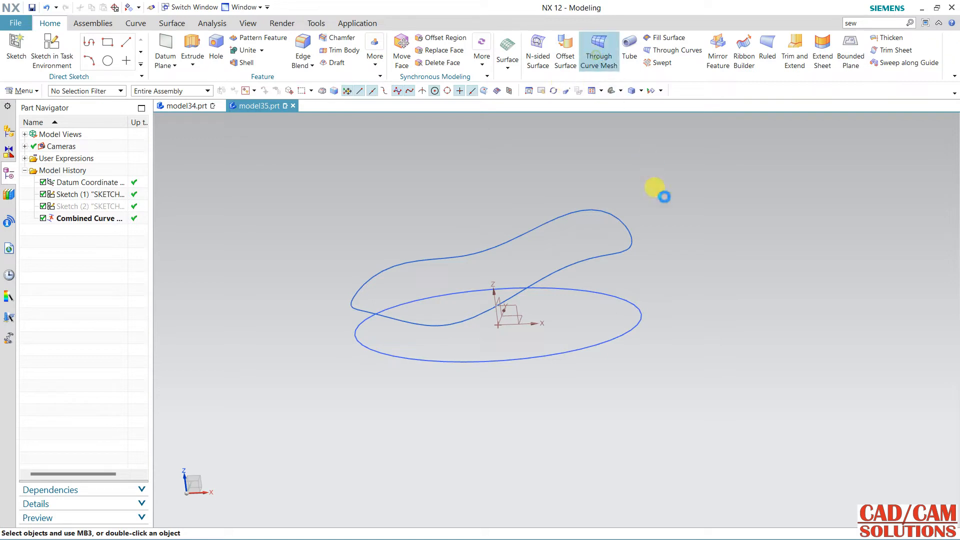
pyautogui.click(609, 338)
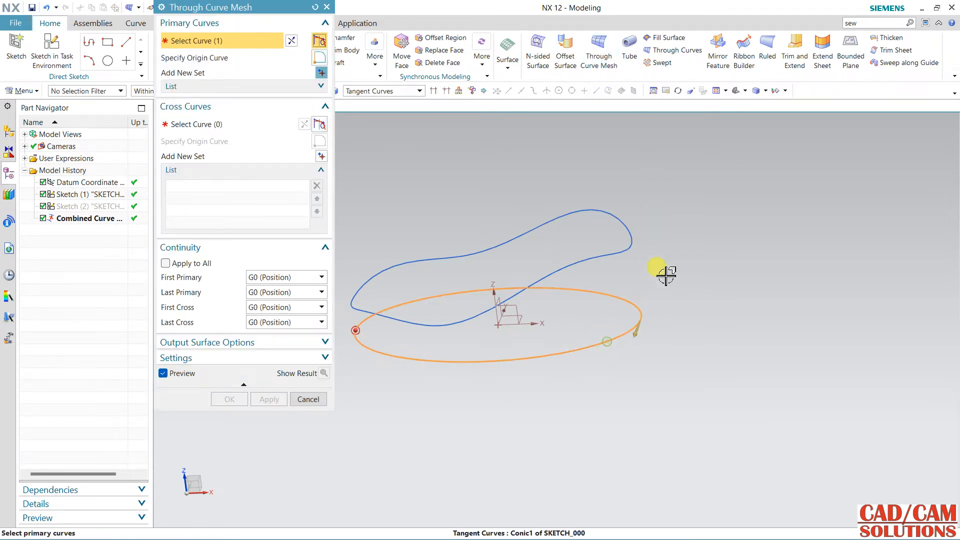
pyautogui.click(323, 74)
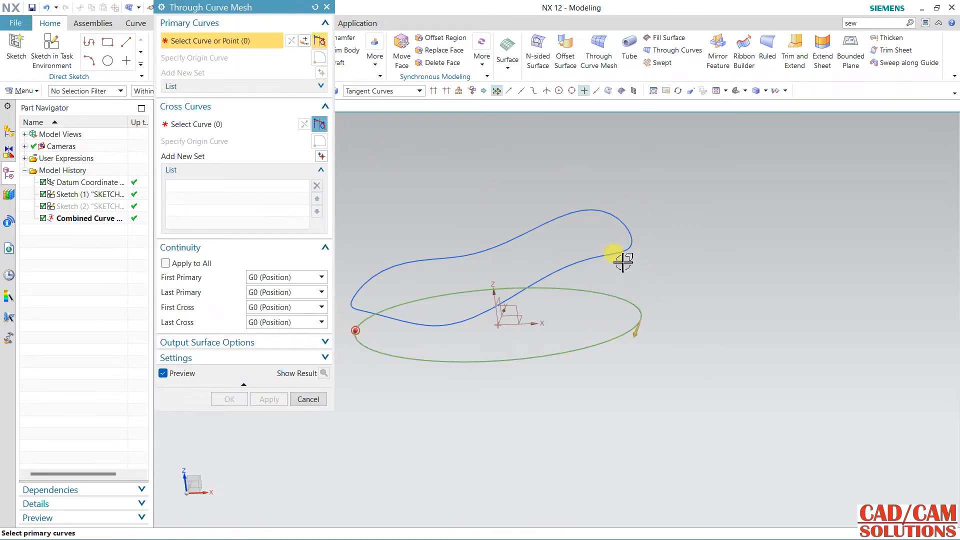
pyautogui.click(623, 258)
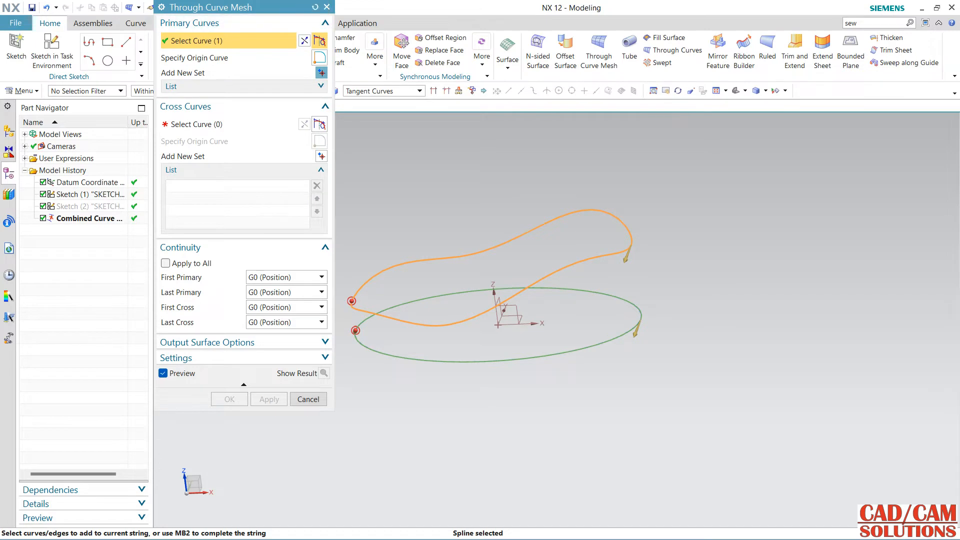
pyautogui.click(328, 7)
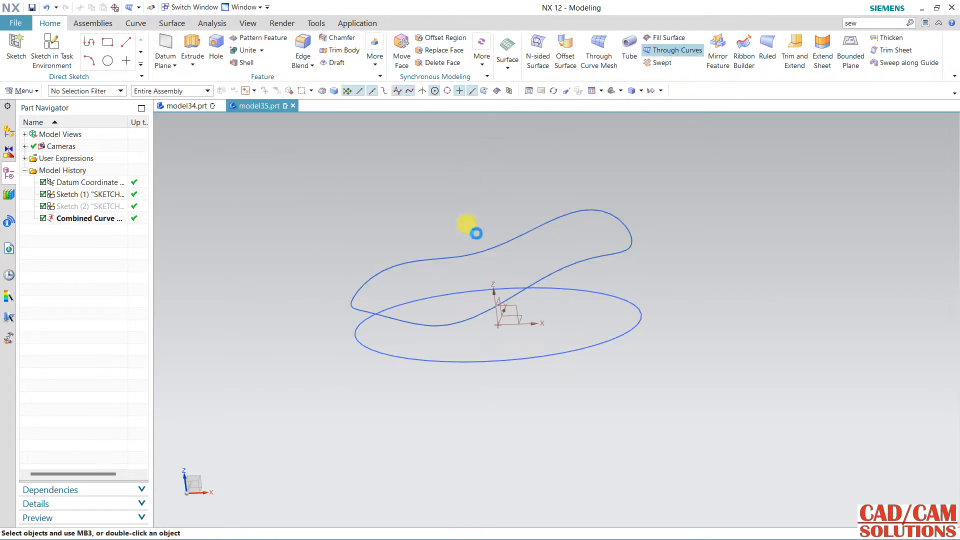
# - Create a Through Curves side surface from the ellipse to the combined projection curve, with Parameter alignment and G0 continuity
pyautogui.click(614, 344)
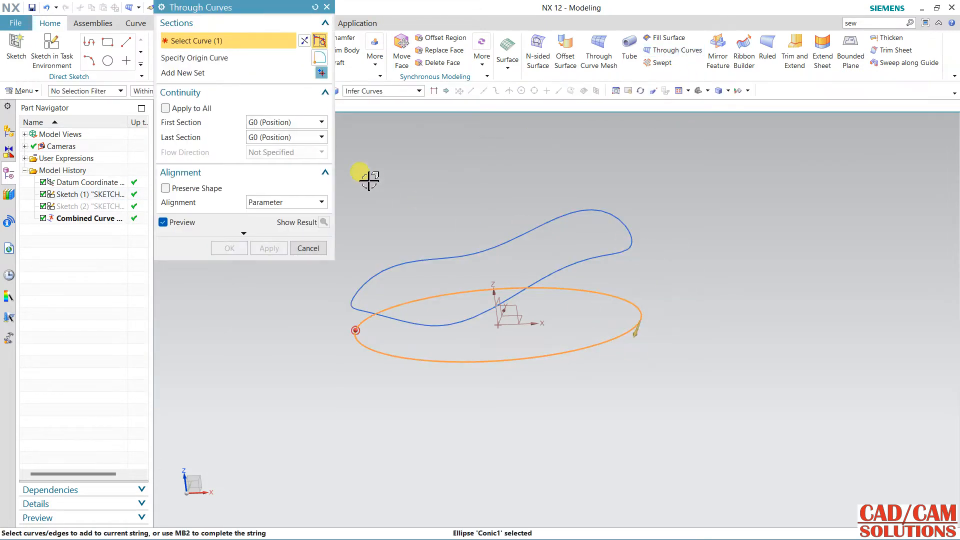
pyautogui.click(322, 73)
pyautogui.click(611, 254)
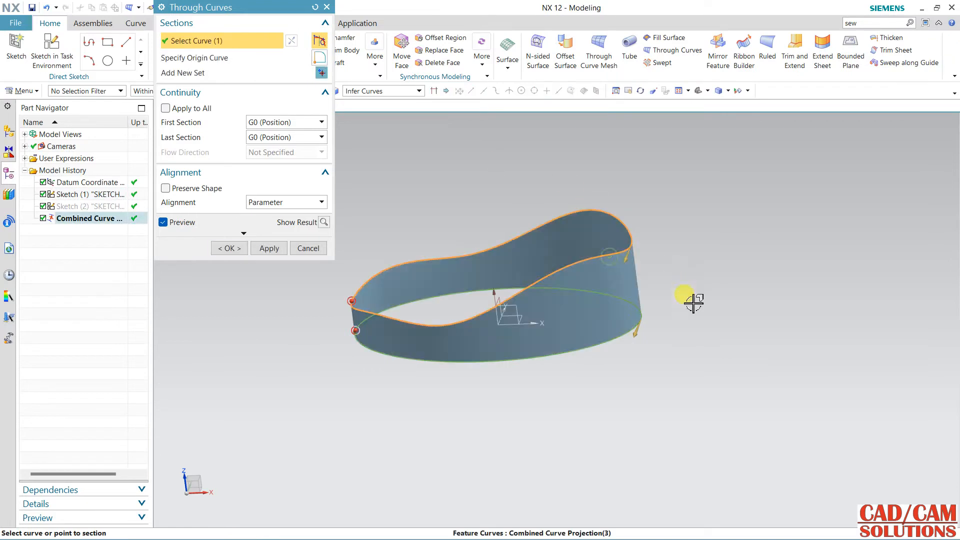
pyautogui.moveTo(701, 320)
pyautogui.mouseDown(button='middle')
pyautogui.moveTo(724, 275)
pyautogui.moveTo(717, 311)
pyautogui.mouseUp(button='middle')
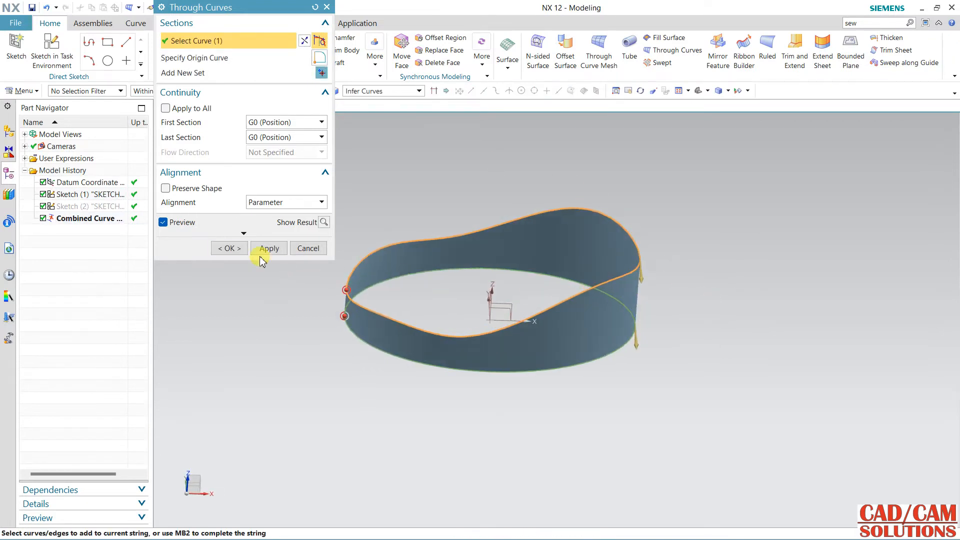
pyautogui.click(229, 248)
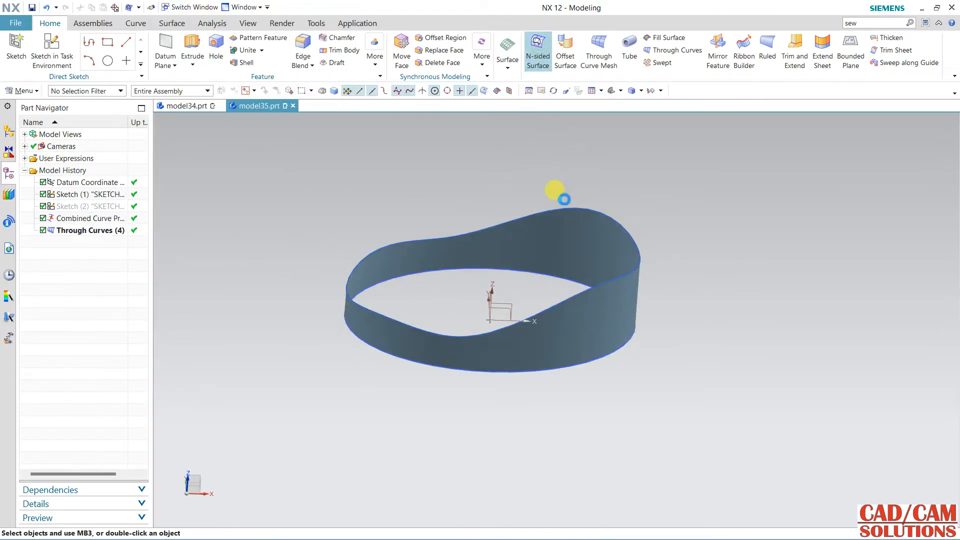
# - Cap the wavy upper opening with a Trimmed-type N-Sided Surface that is trimmed to its boundary
pyautogui.click(571, 205)
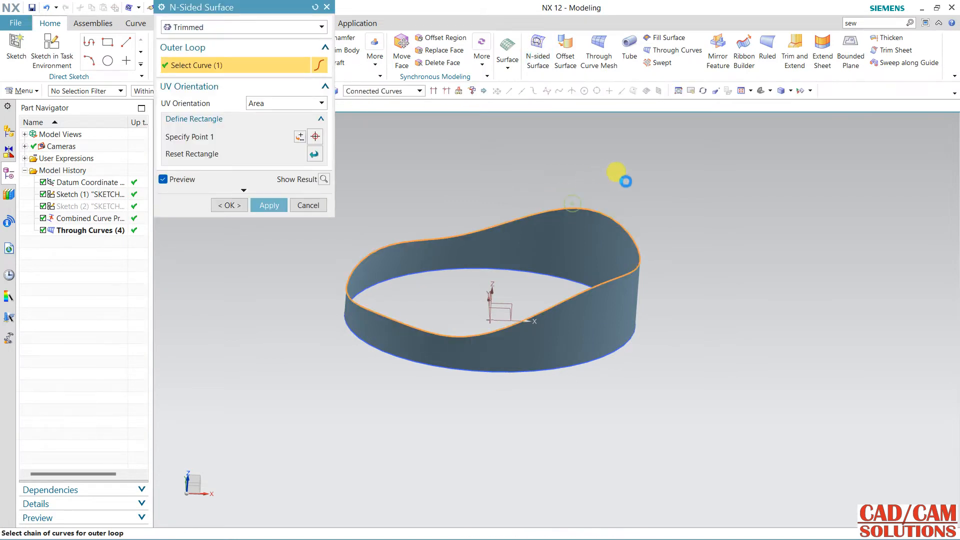
pyautogui.click(235, 193)
pyautogui.click(189, 223)
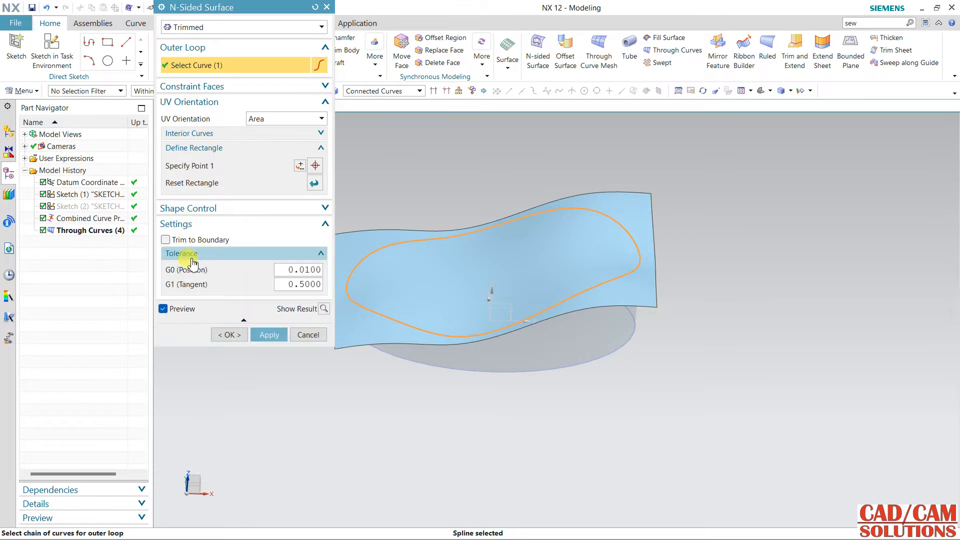
pyautogui.click(193, 240)
pyautogui.click(234, 338)
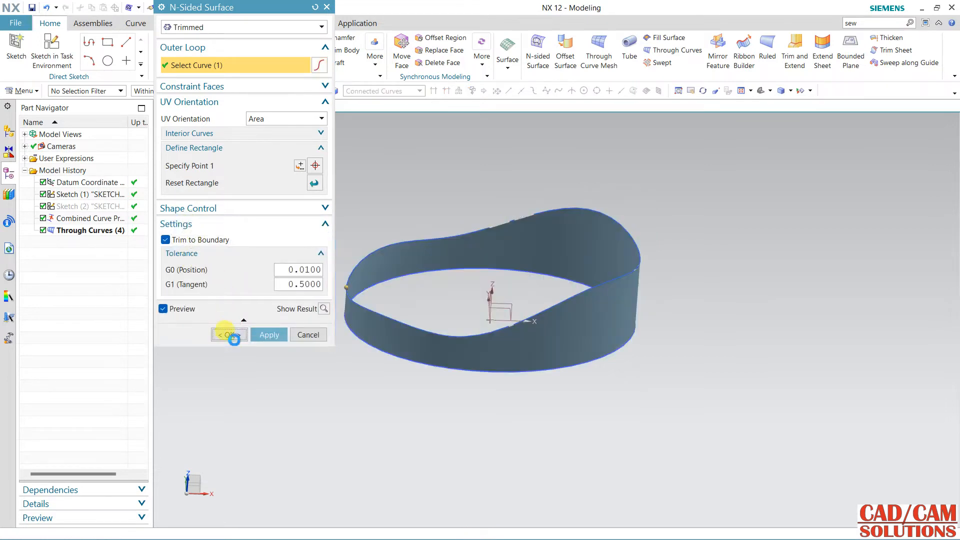
# - Sew the top cap surface as target to the side surface as tool, with a 0.0100 tolerance
pyautogui.moveTo(257, 375); pyautogui.dragTo(344, 404, button='middle')
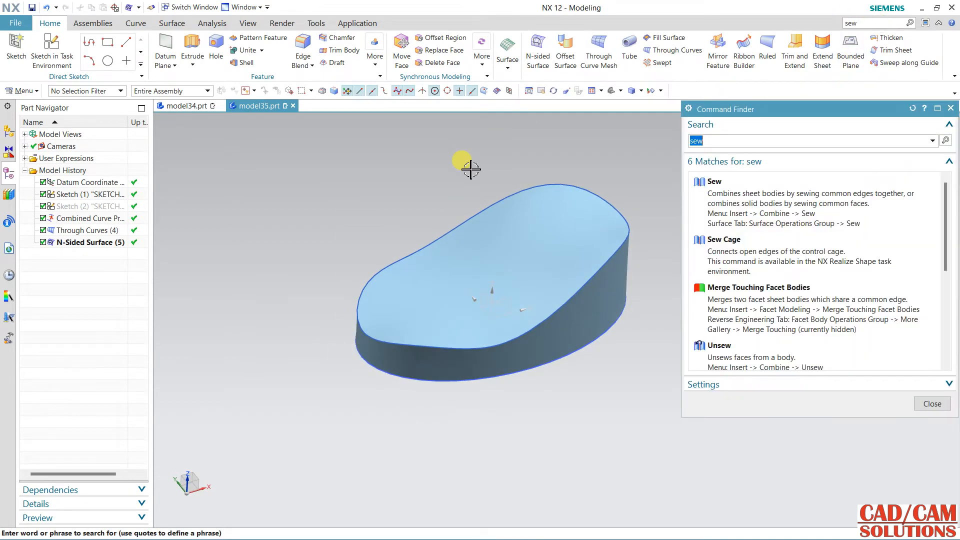
pyautogui.click(715, 182)
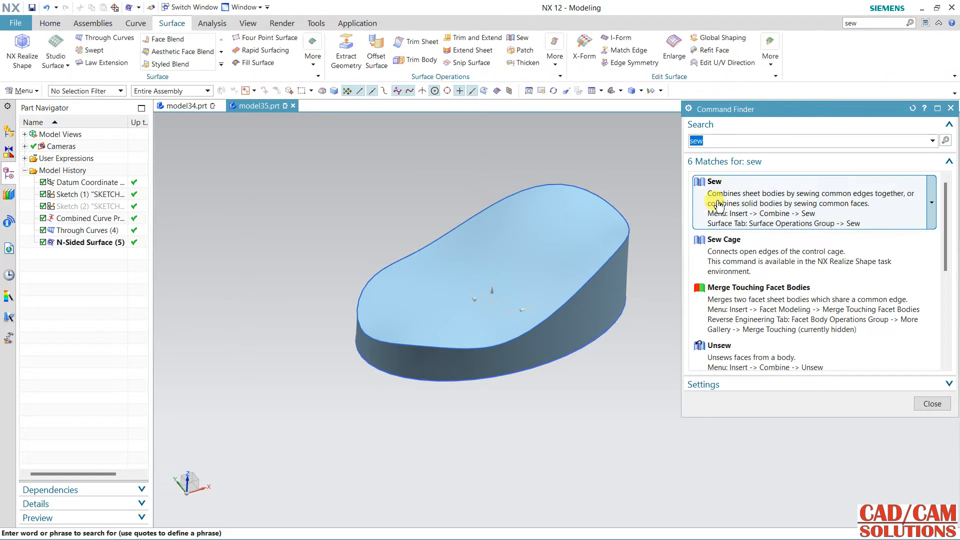
pyautogui.click(454, 306)
pyautogui.click(497, 345)
pyautogui.click(229, 215)
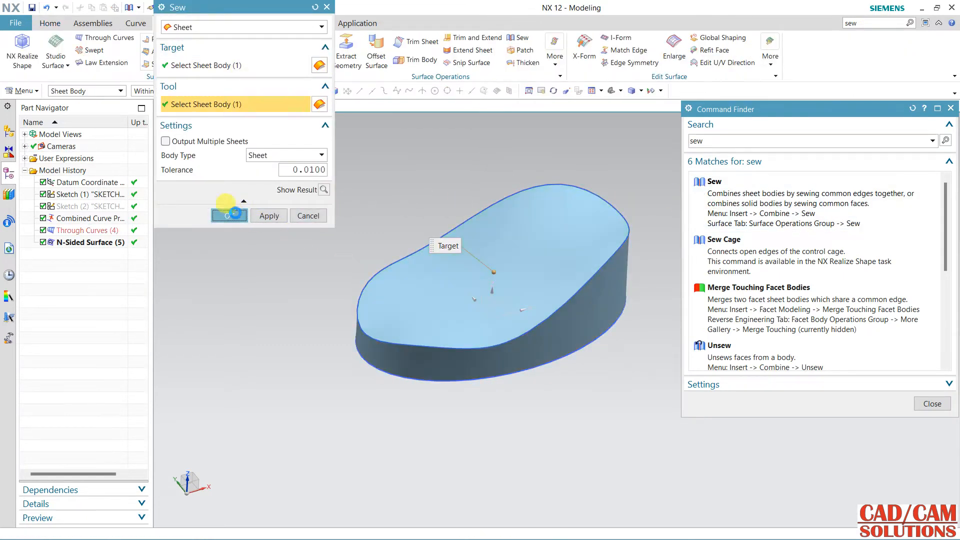
# - Round the wavy upper edge with a 5 mm circular Edge Blend and close the command search window
pyautogui.click(60, 27)
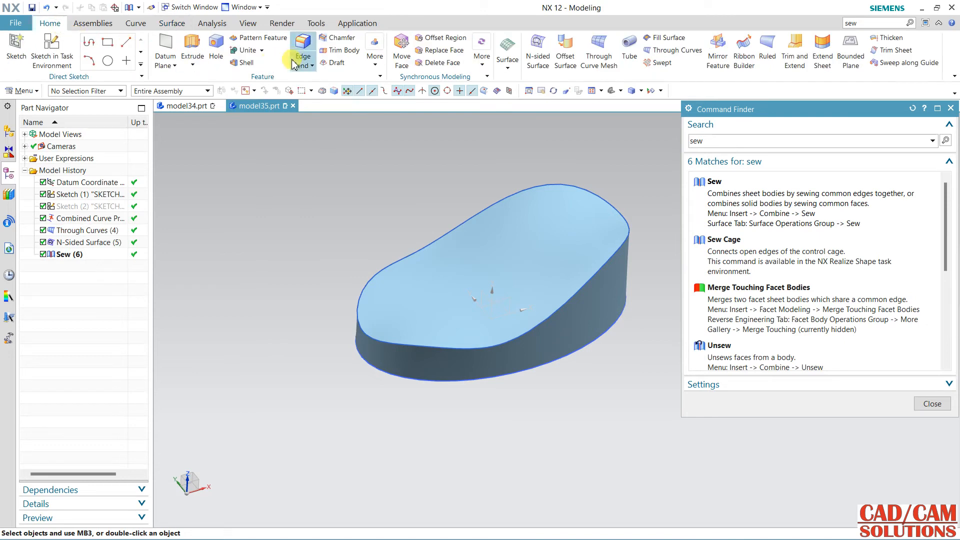
pyautogui.click(491, 350)
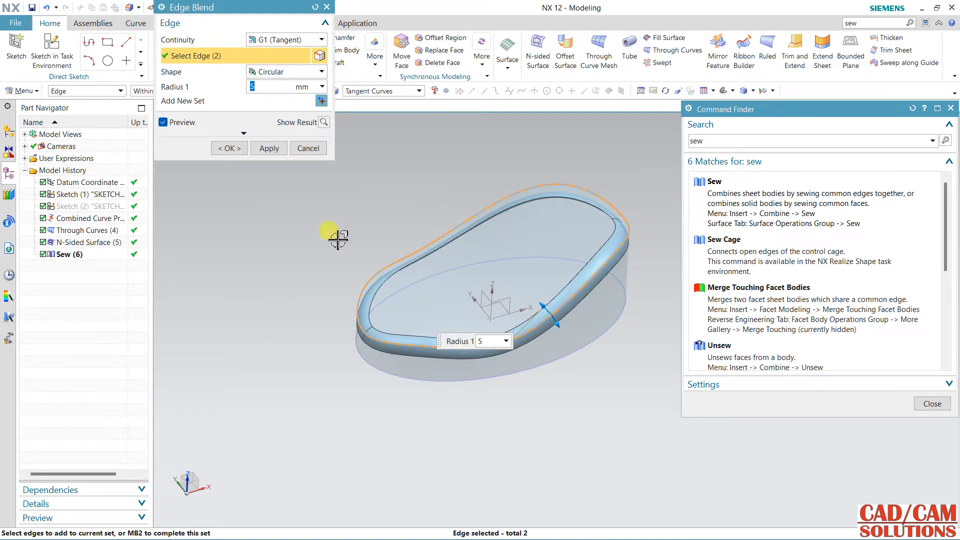
pyautogui.click(227, 148)
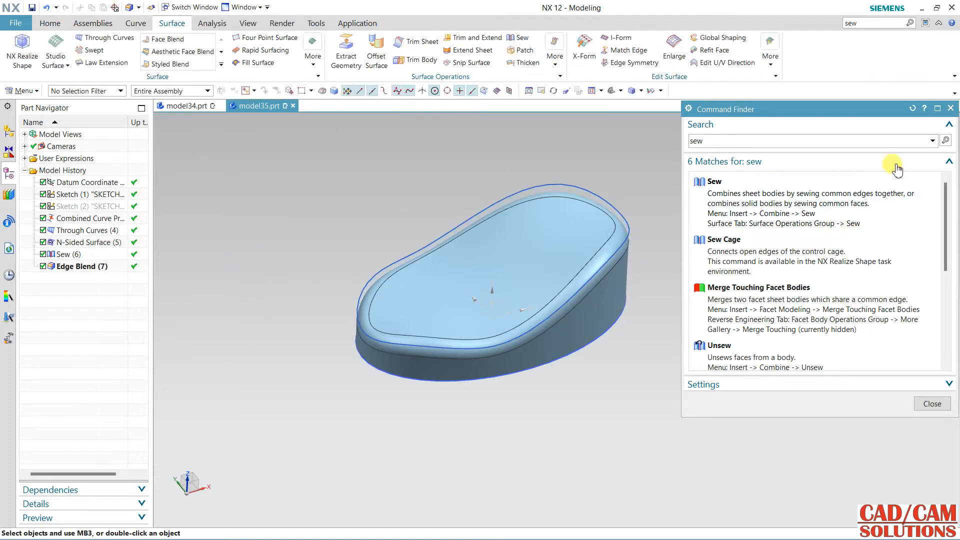
pyautogui.click(951, 108)
# - Hide the combined projection curve around the blended top edge
pyautogui.click(628, 236)
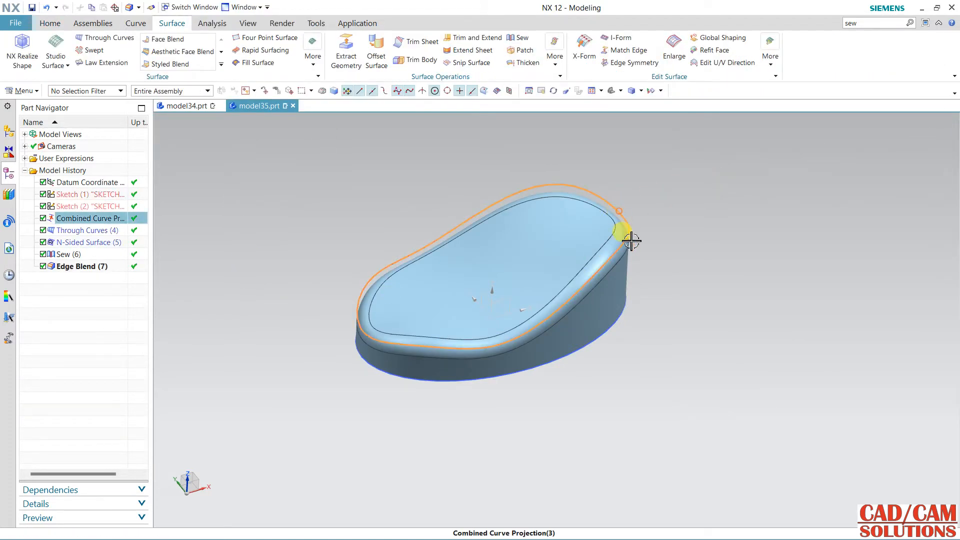
pyautogui.press('Escape')
pyautogui.moveTo(628, 238); pyautogui.dragTo(635, 326, button='middle')
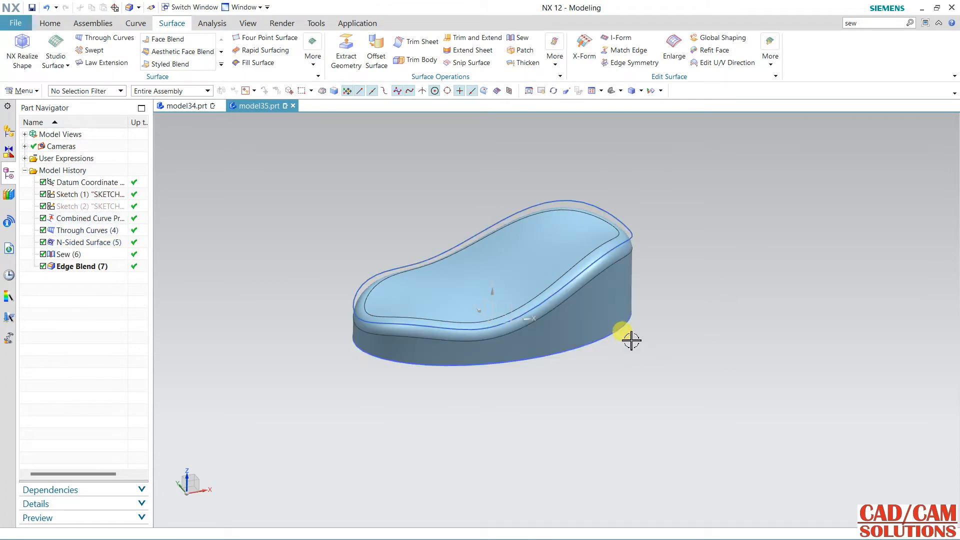
pyautogui.click(637, 238)
pyautogui.click(633, 246)
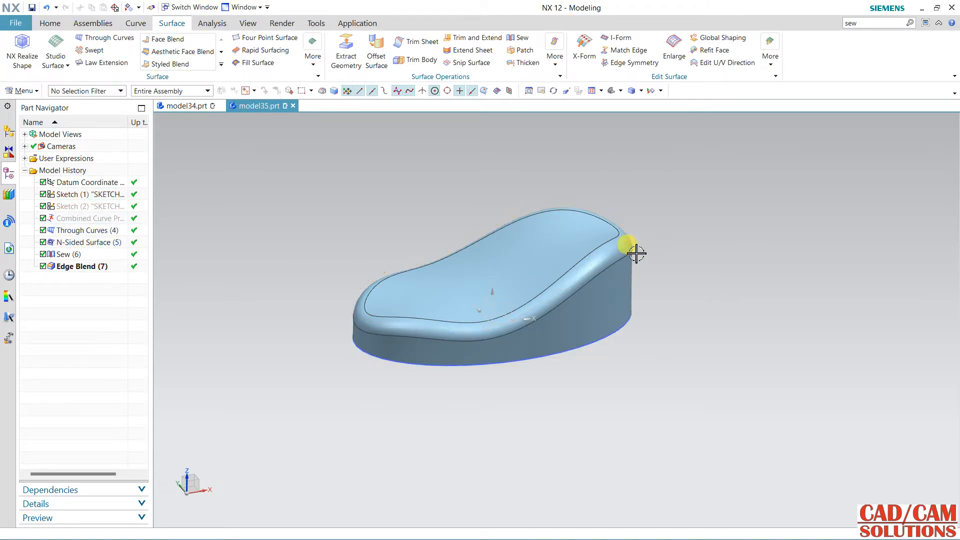
pyautogui.moveTo(666, 336); pyautogui.dragTo(688, 348, button='middle')
pyautogui.scroll(3, 685, 345)
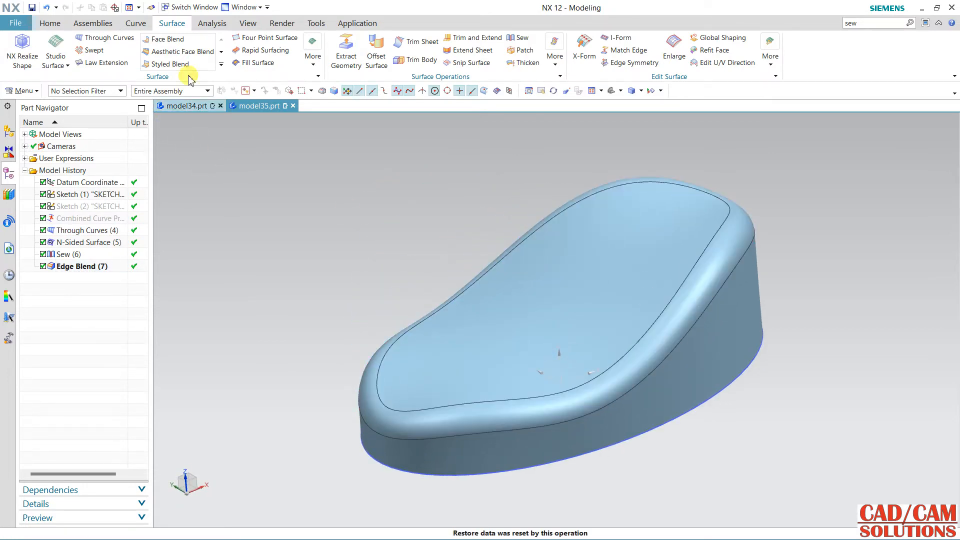
# - Switch to the model34.prt part containing the rectangular coil curves
pyautogui.click(135, 23)
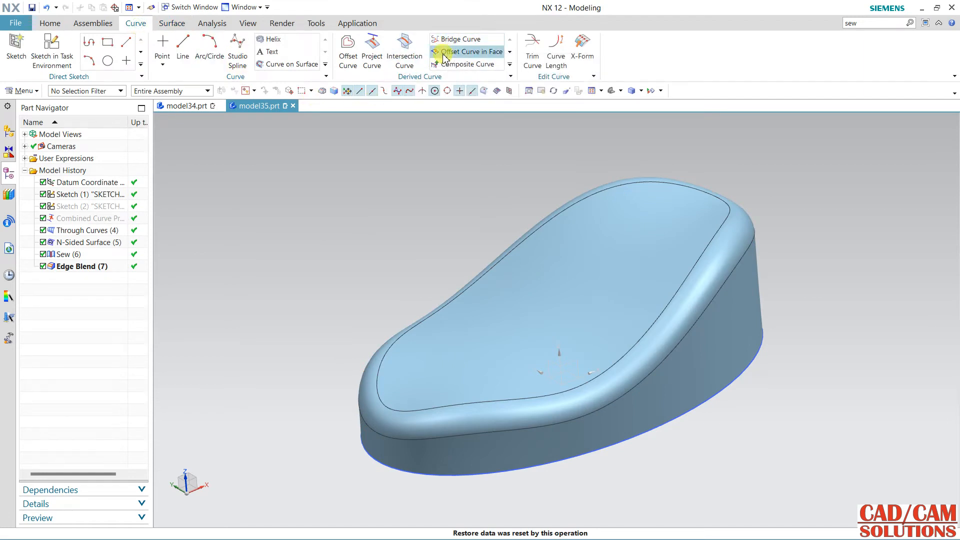
pyautogui.click(173, 106)
pyautogui.moveTo(392, 260)
pyautogui.mouseDown(button='middle')
pyautogui.moveTo(568, 272)
pyautogui.moveTo(581, 219)
pyautogui.moveTo(549, 260)
pyautogui.moveTo(506, 263)
pyautogui.moveTo(517, 249)
pyautogui.moveTo(513, 274)
pyautogui.moveTo(507, 267)
pyautogui.mouseUp(button='middle')
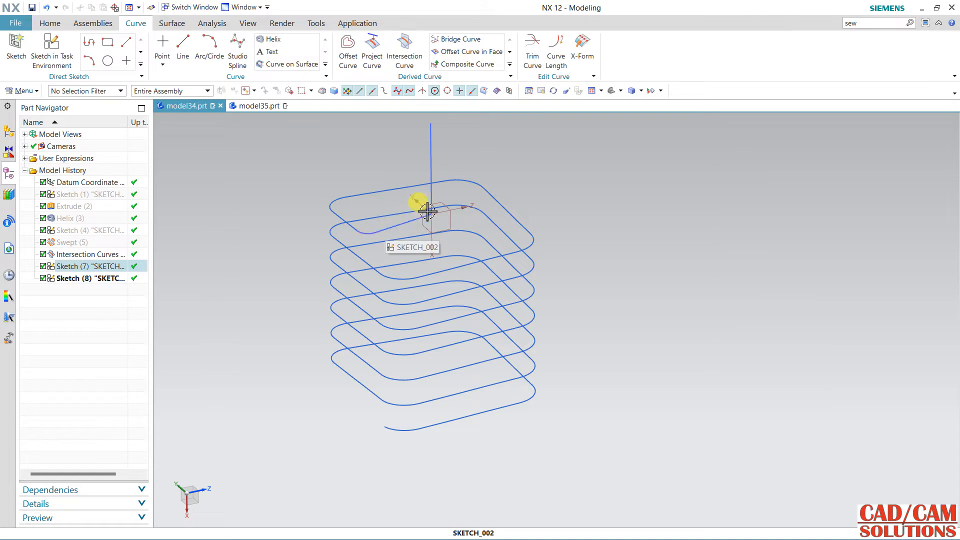
pyautogui.click(460, 39)
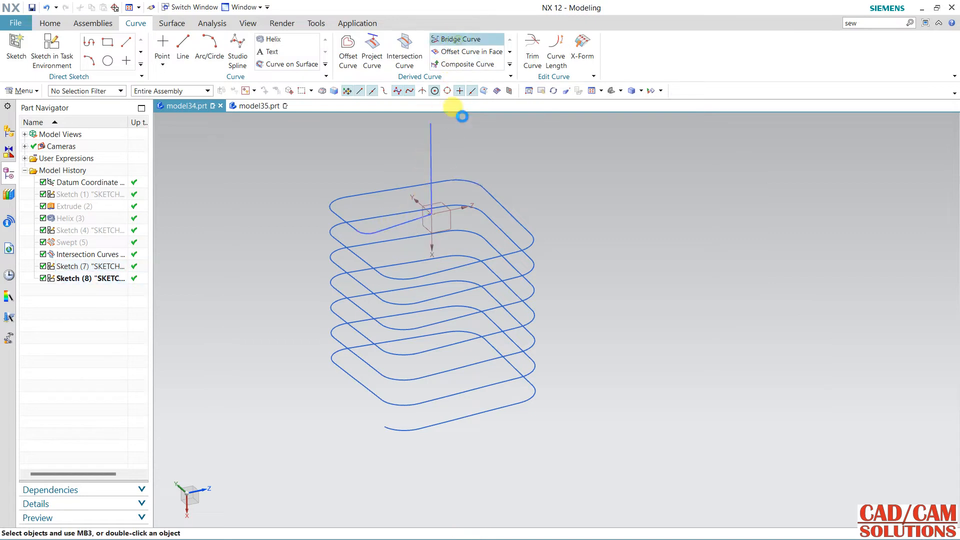
pyautogui.click(430, 170)
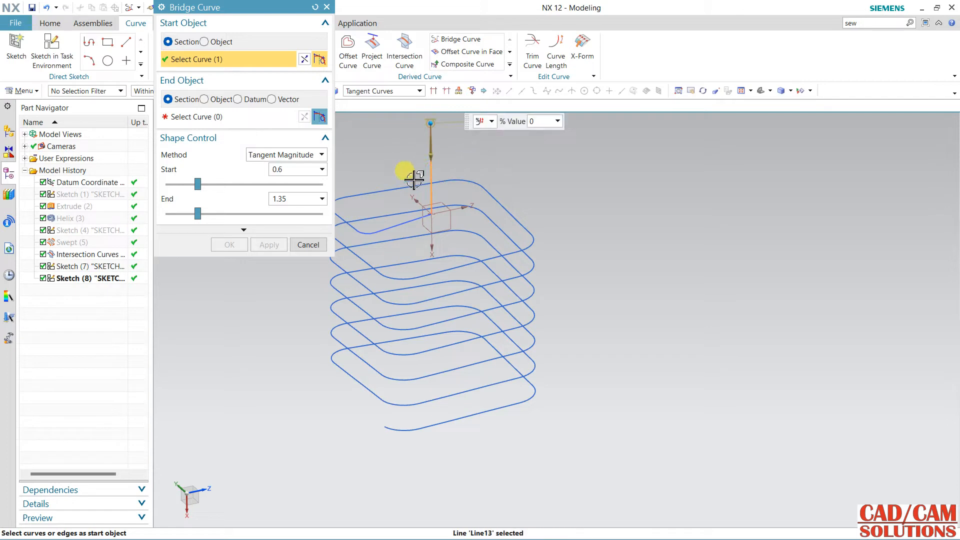
pyautogui.click(402, 225)
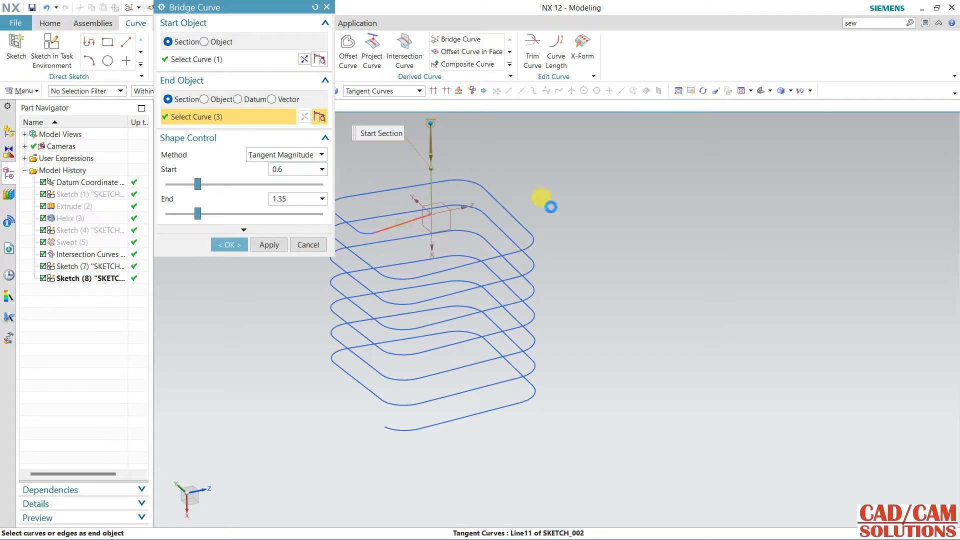
pyautogui.keyDown('shift'); pyautogui.moveTo(567, 220); pyautogui.dragTo(580, 280, button='middle'); pyautogui.keyUp('shift')
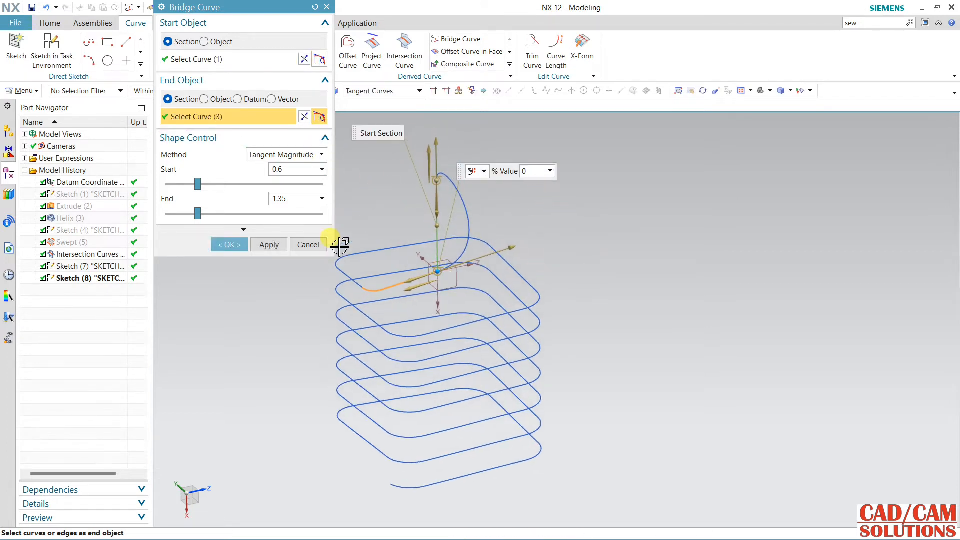
pyautogui.scroll(2, 390, 228)
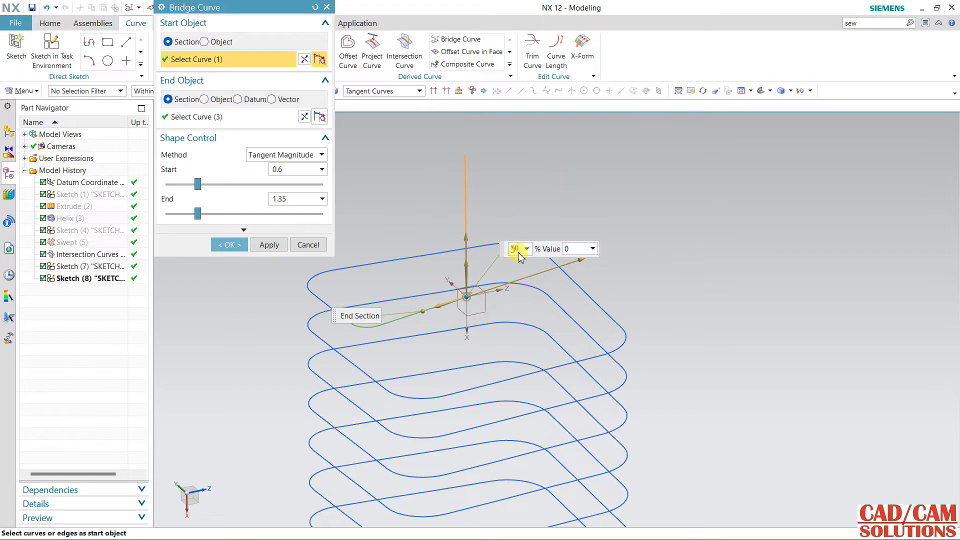
pyautogui.scroll(3, 452, 300)
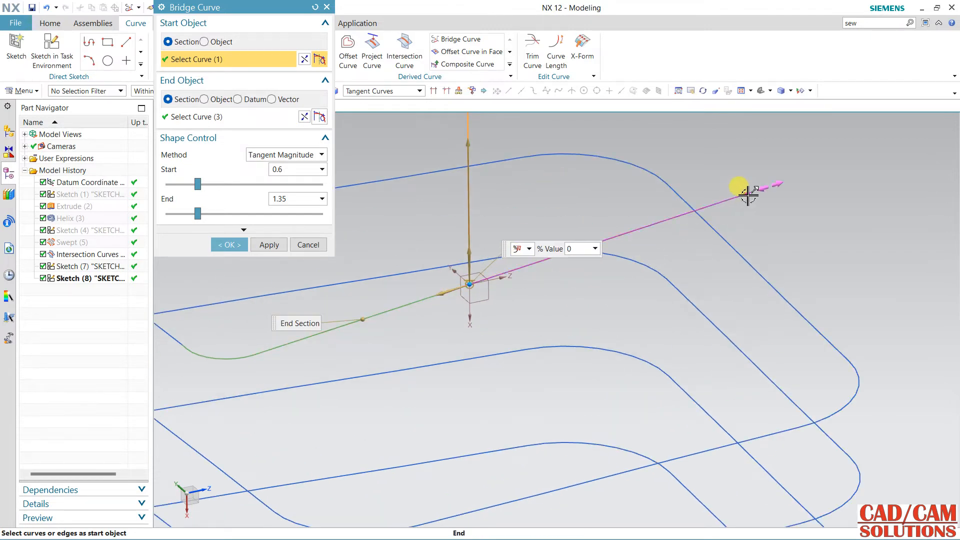
pyautogui.moveTo(748, 195); pyautogui.dragTo(691, 219)
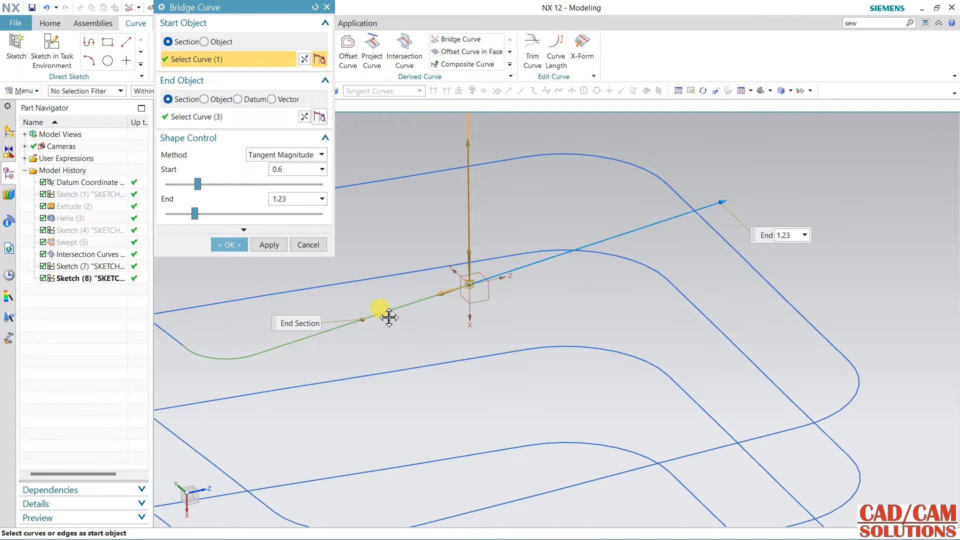
pyautogui.doubleClick(303, 198)
pyautogui.click(304, 118)
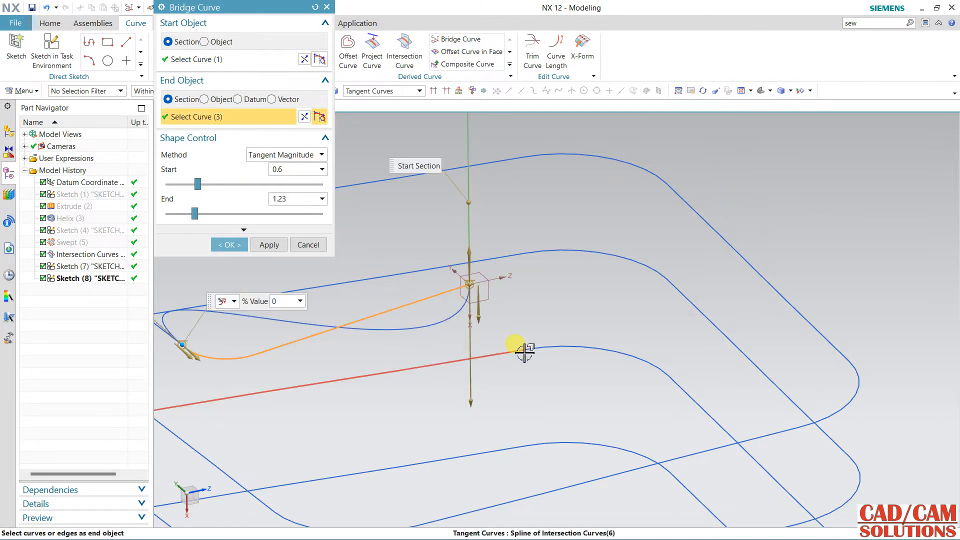
pyautogui.scroll(-1, 514, 345)
pyautogui.moveTo(514, 344); pyautogui.dragTo(490, 325, button='middle')
pyautogui.click(313, 245)
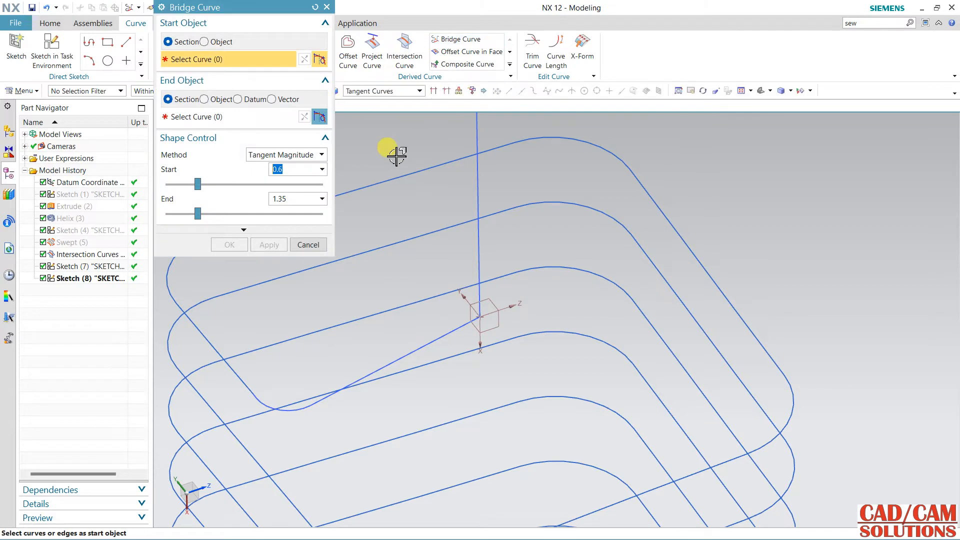
# - Start a Bridge Curve from the vertical line above the coil, picked as a Single Curve, with the start point at 41%
pyautogui.click(391, 92)
pyautogui.click(388, 101)
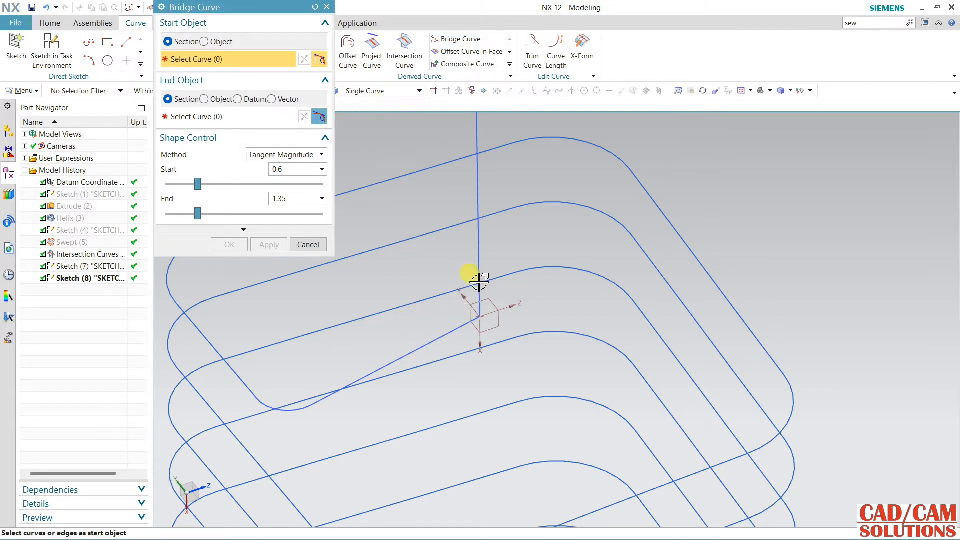
pyautogui.click(492, 236)
pyautogui.scroll(-3, 575, 292)
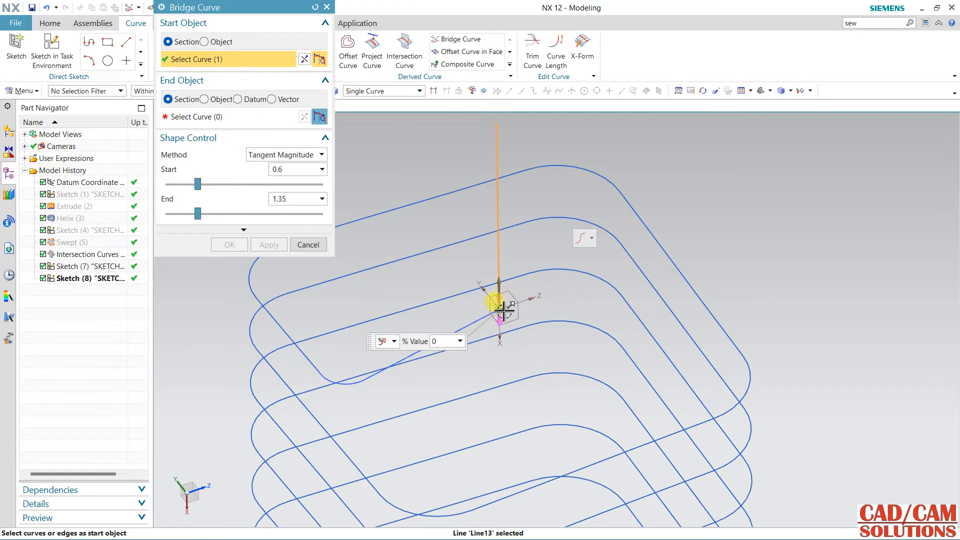
pyautogui.moveTo(502, 313); pyautogui.dragTo(509, 257)
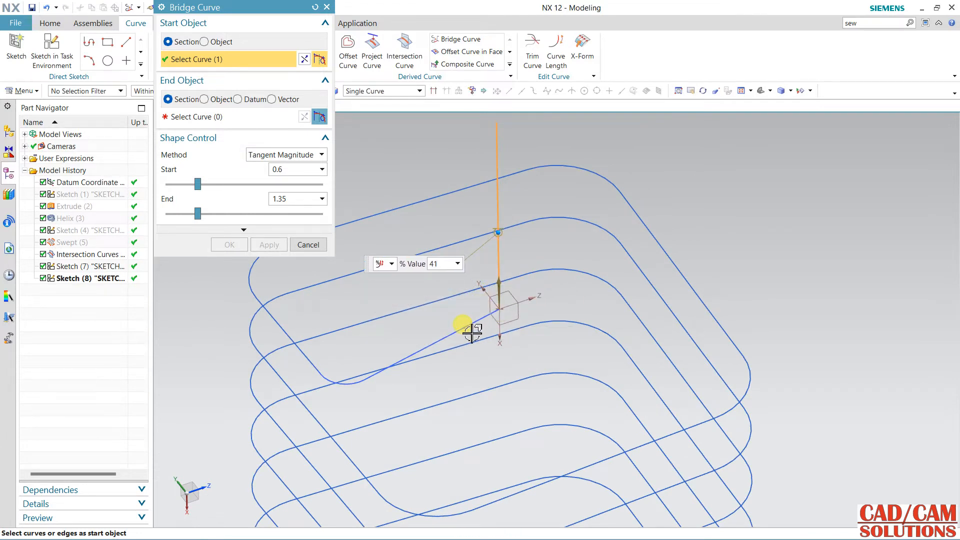
# - Use the tangent sketch curves leading into the top coil turn as the bridge's end section, with the end point at 33%
pyautogui.click(226, 117)
pyautogui.click(439, 341)
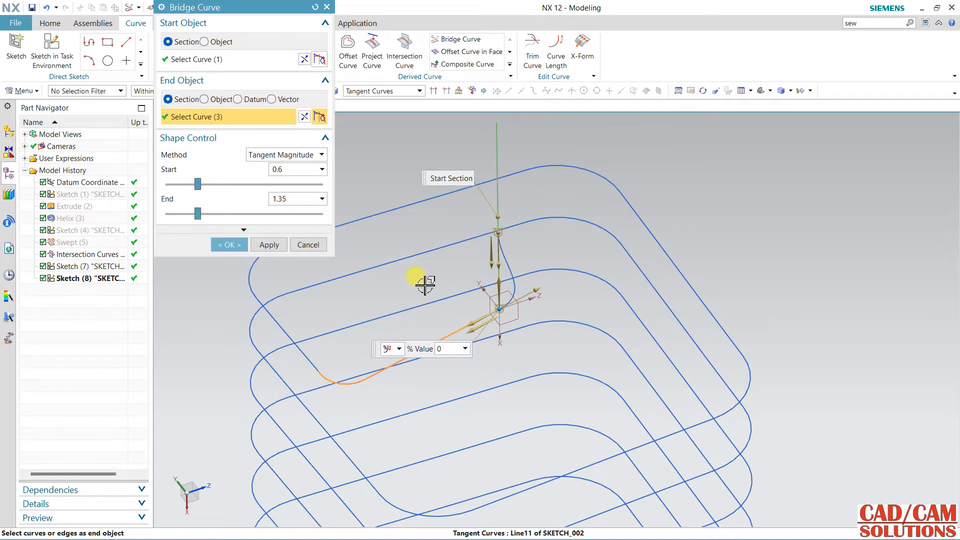
pyautogui.moveTo(501, 312); pyautogui.dragTo(444, 346)
pyautogui.moveTo(470, 332); pyautogui.dragTo(489, 365, button='middle')
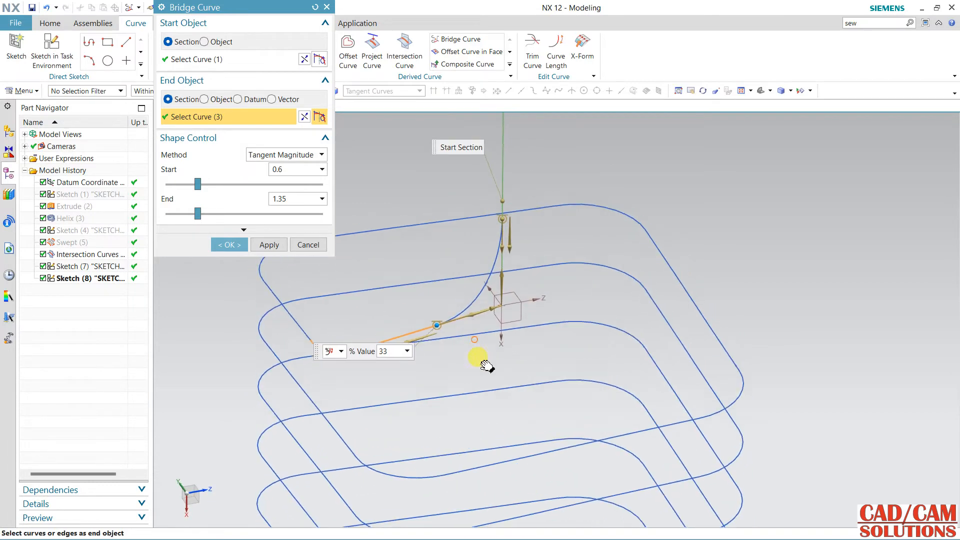
pyautogui.scroll(5, 489, 375)
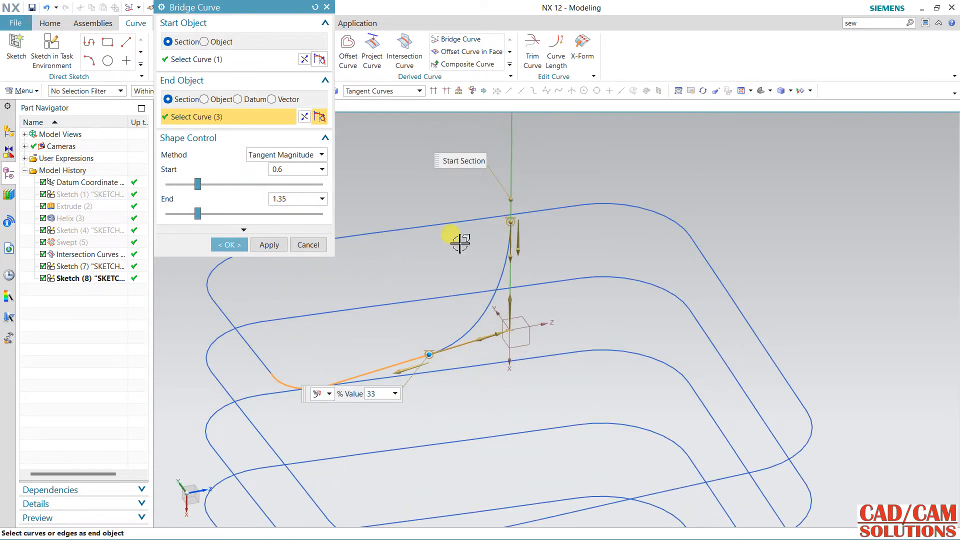
# - Move the bridge's start point farther up the vertical line, set tangent magnitudes to 0.65 start and 1.05 end, and create the curve
pyautogui.moveTo(511, 224); pyautogui.dragTo(519, 254)
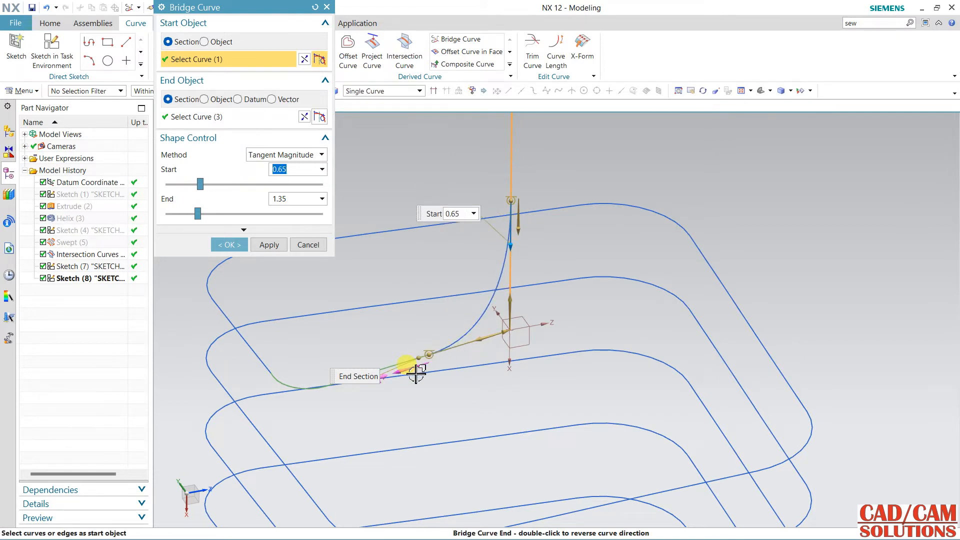
pyautogui.scroll(3, 416, 374)
pyautogui.moveTo(594, 297); pyautogui.dragTo(562, 311)
pyautogui.click(353, 361)
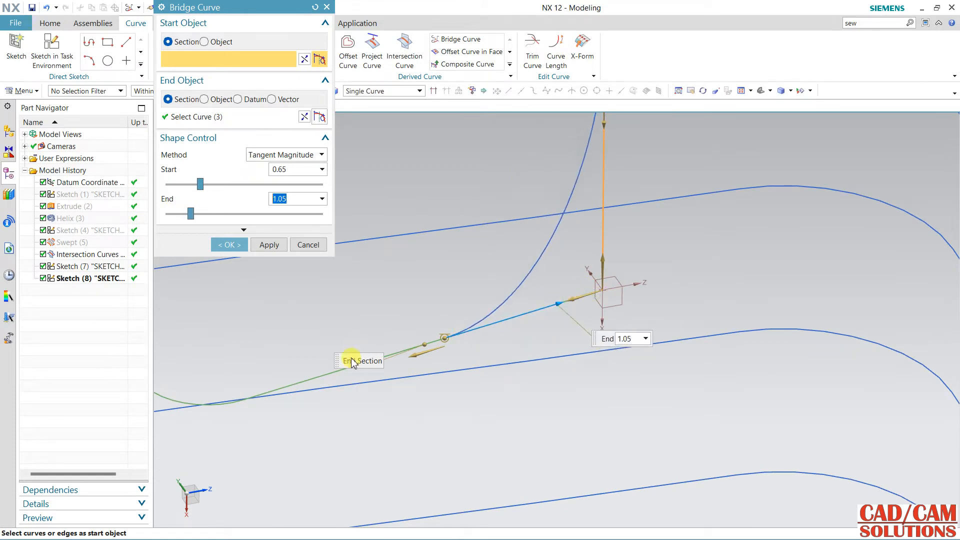
pyautogui.scroll(-2, 575, 247)
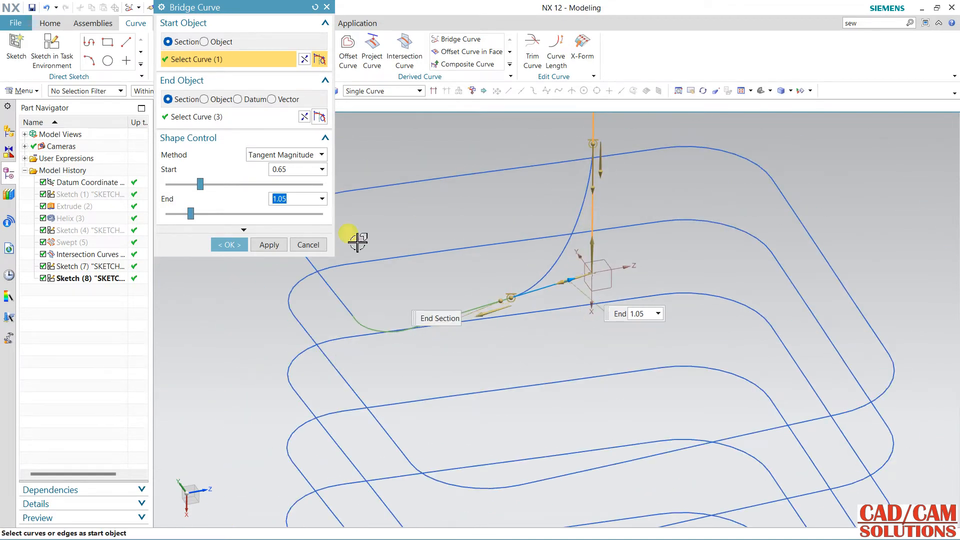
pyautogui.click(228, 245)
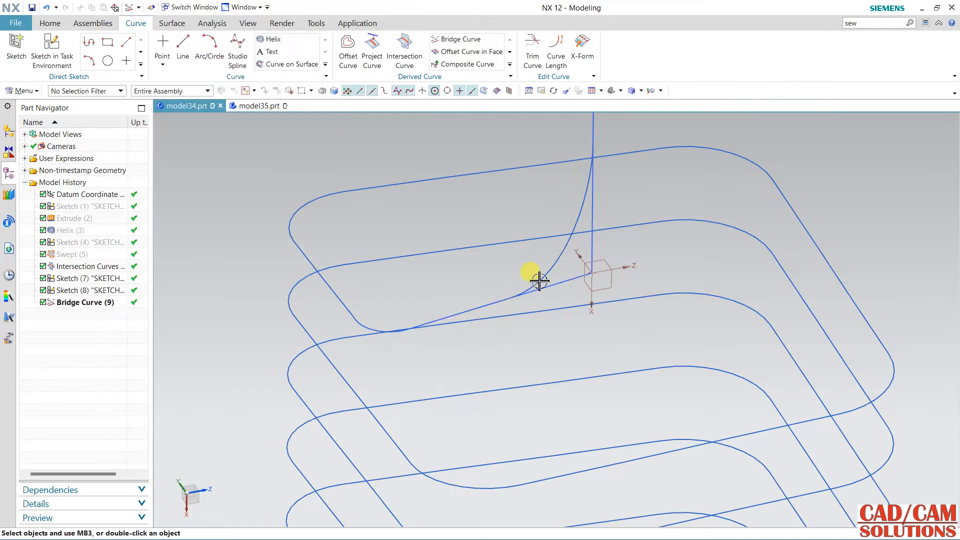
# - Trim the vertical line at the bridge curve with Trim Curve, discarding the segment below their junction
pyautogui.moveTo(664, 196)
pyautogui.mouseDown(button='middle')
pyautogui.moveTo(643, 234)
pyautogui.moveTo(613, 221)
pyautogui.moveTo(611, 208)
pyautogui.moveTo(575, 212)
pyautogui.moveTo(607, 257)
pyautogui.moveTo(620, 259)
pyautogui.moveTo(614, 264)
pyautogui.mouseUp(button='middle')
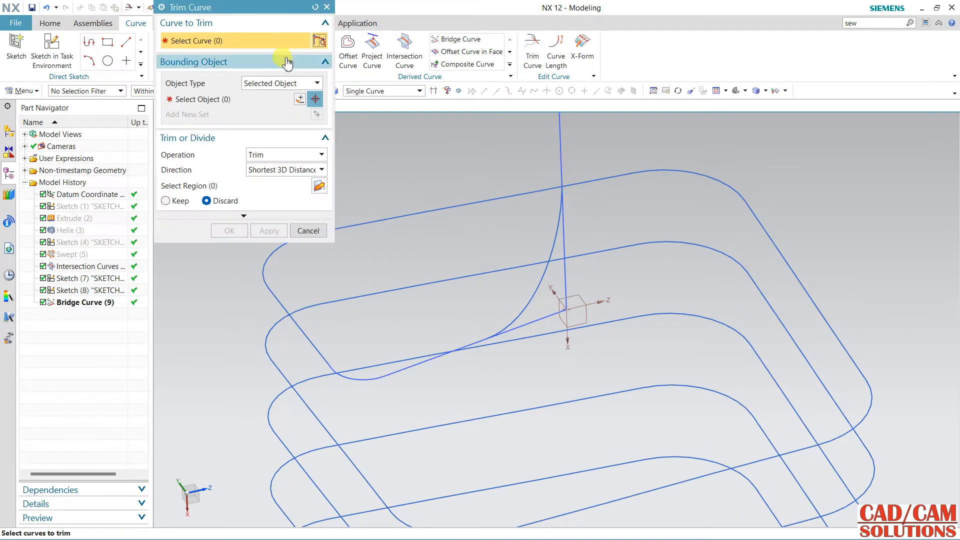
pyautogui.click(564, 239)
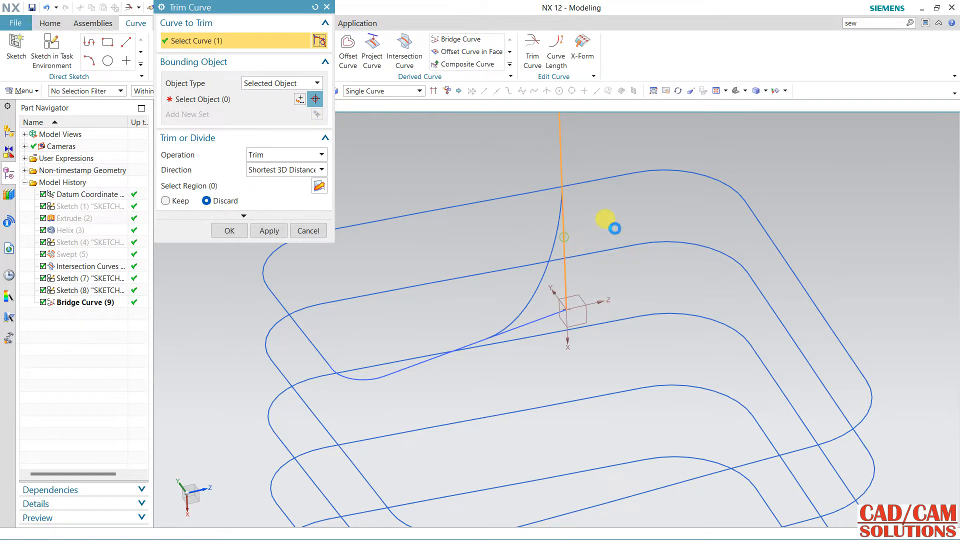
pyautogui.click(556, 240)
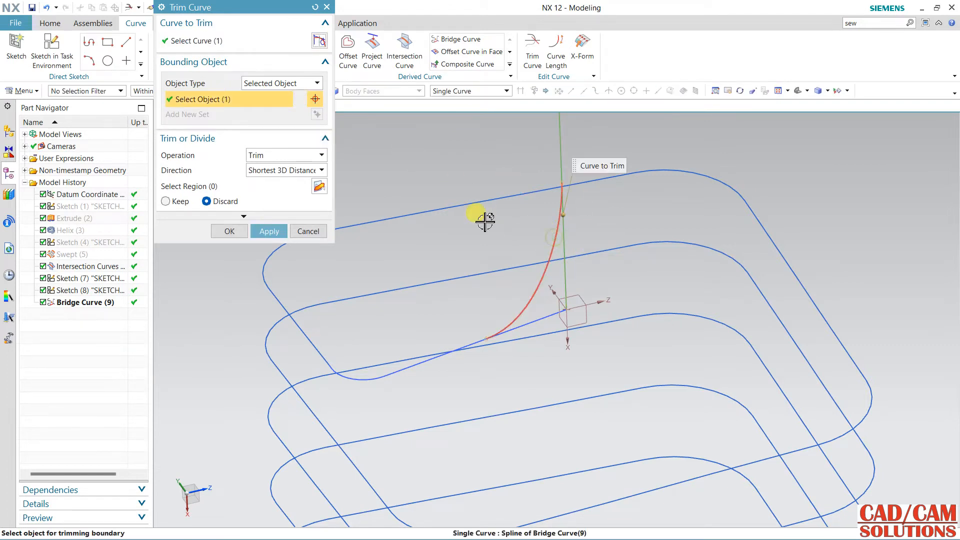
pyautogui.click(318, 188)
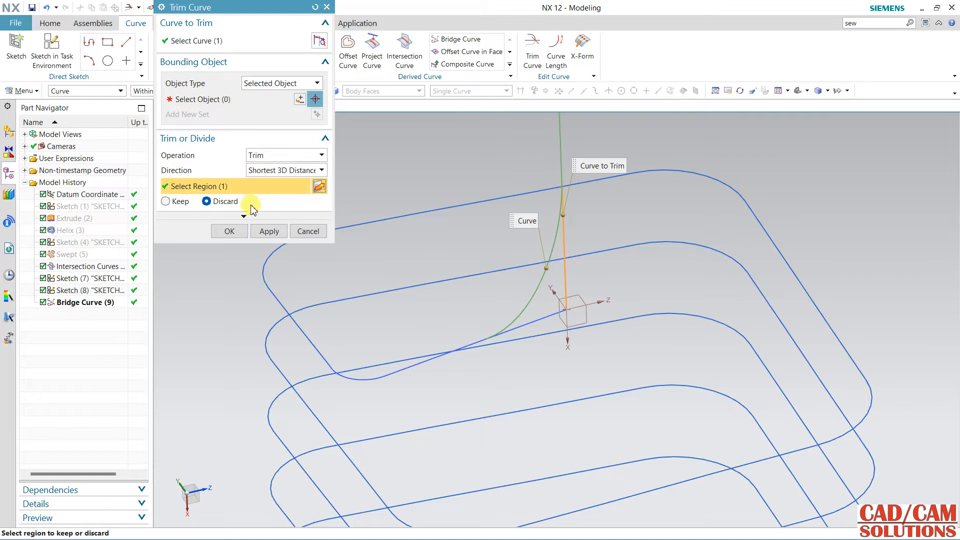
pyautogui.click(269, 232)
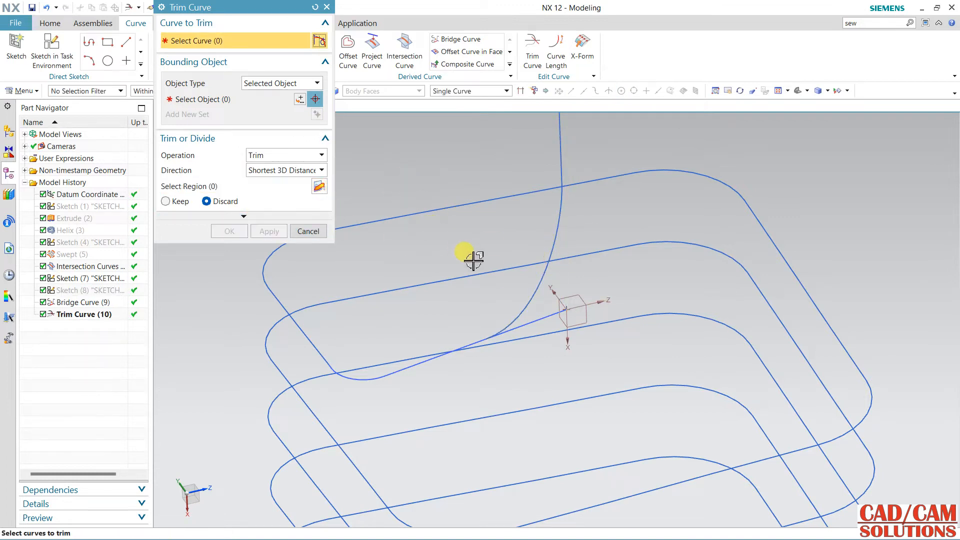
# - Trim the straight lead-in line at the bridge curve, discarding the leftover segment toward the origin, and end the Trim Curve command
pyautogui.click(529, 326)
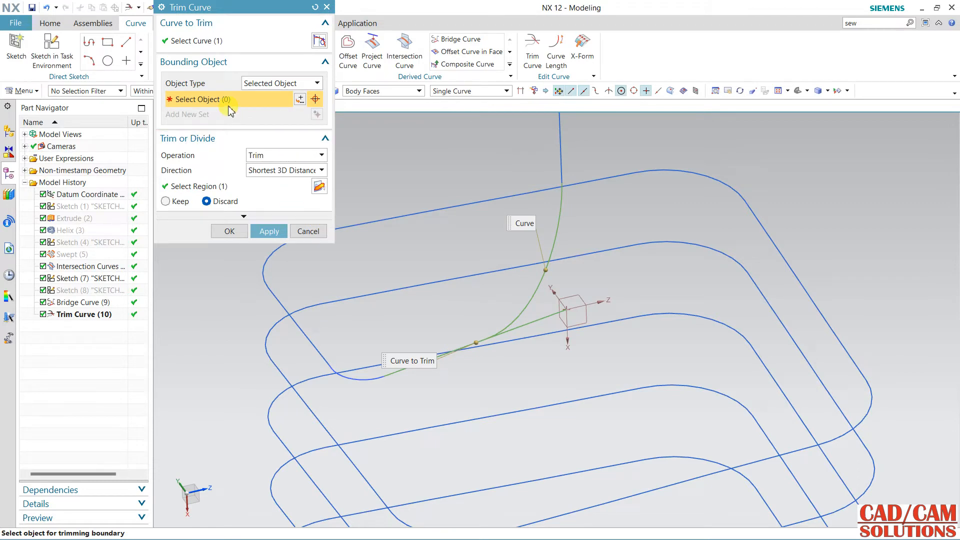
pyautogui.click(308, 190)
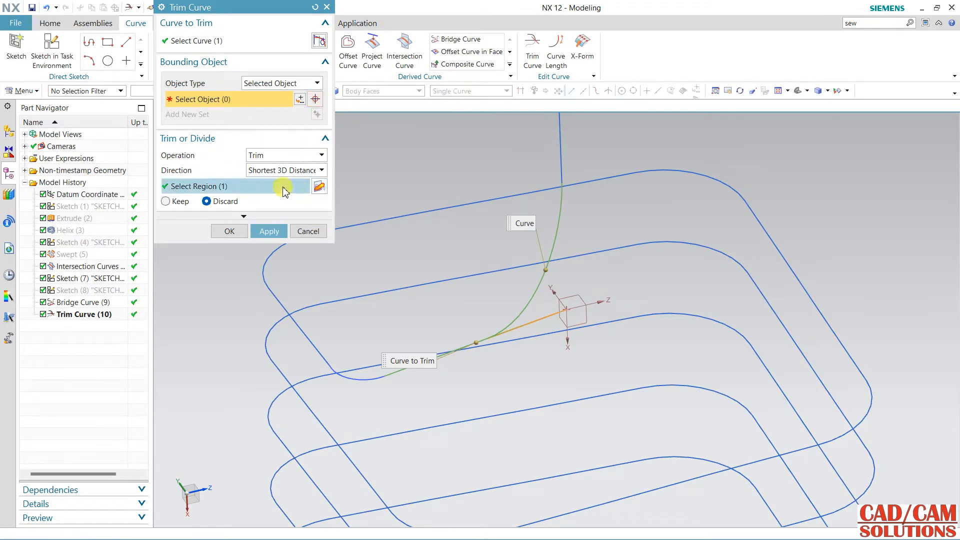
pyautogui.click(269, 232)
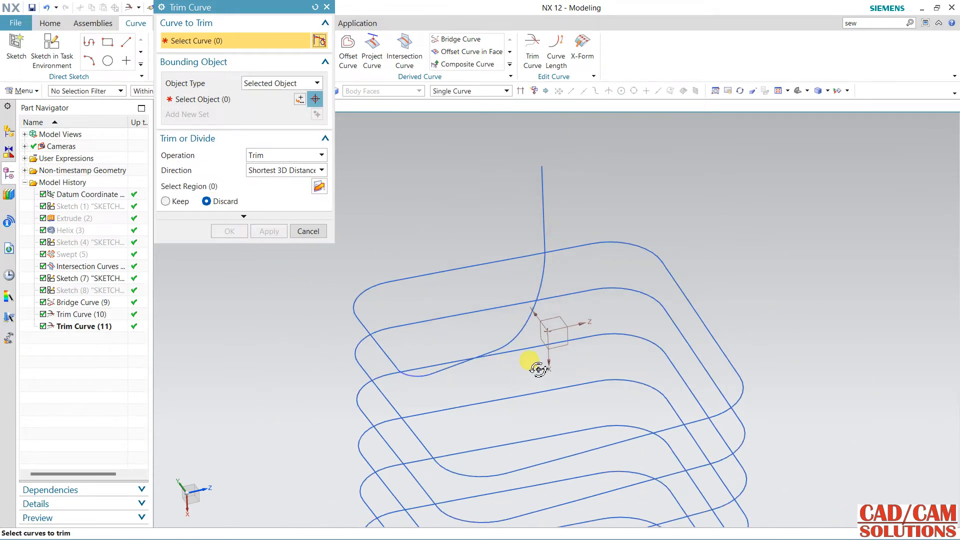
pyautogui.moveTo(539, 370); pyautogui.dragTo(495, 371, button='middle')
pyautogui.click(313, 231)
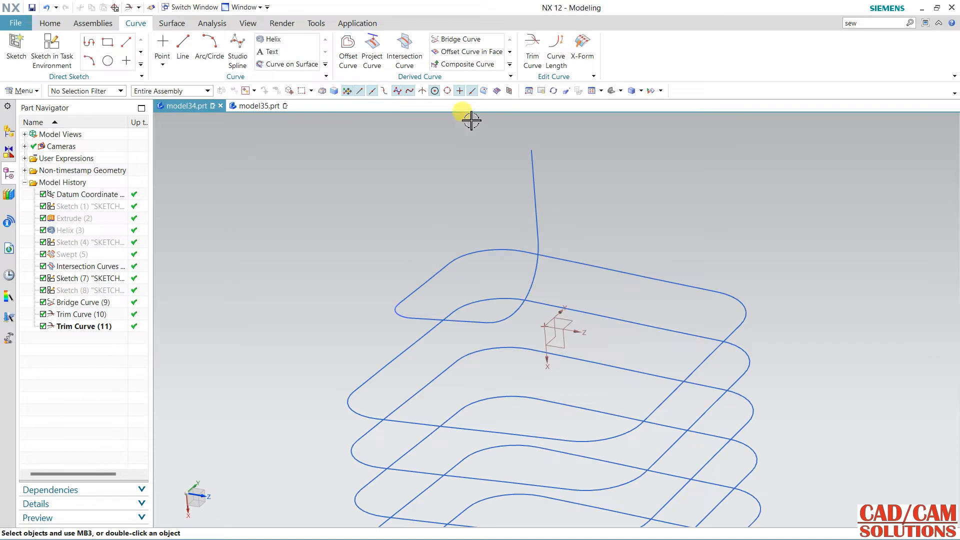
# - Create a Composite Curve from the trimmed vertical line, bridge, lead-in and all coil turns using Tangent Curves selection
pyautogui.click(475, 70)
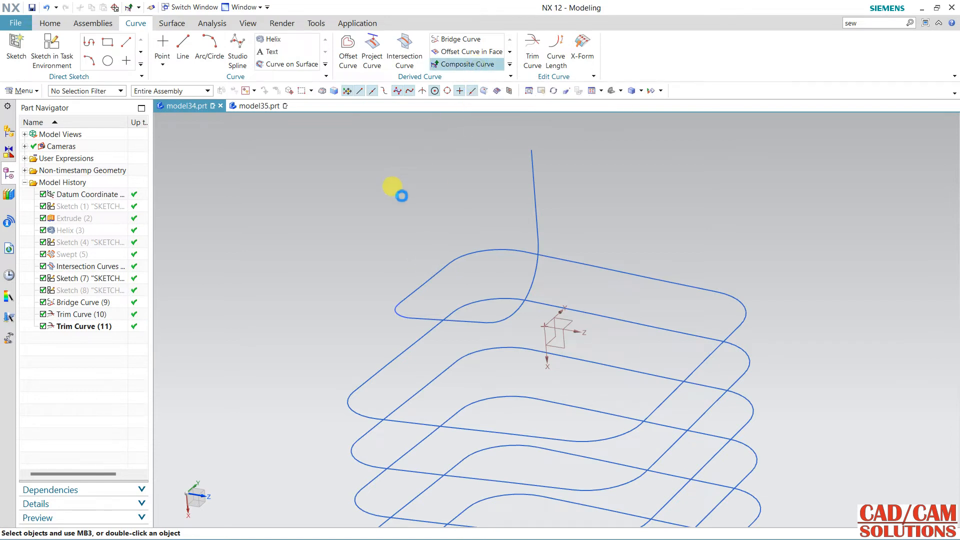
pyautogui.click(534, 174)
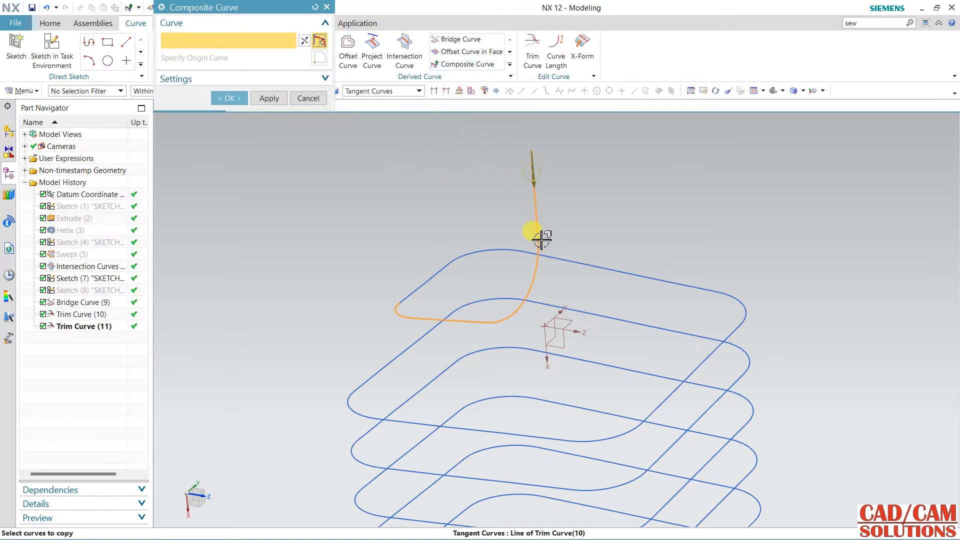
pyautogui.click(413, 286)
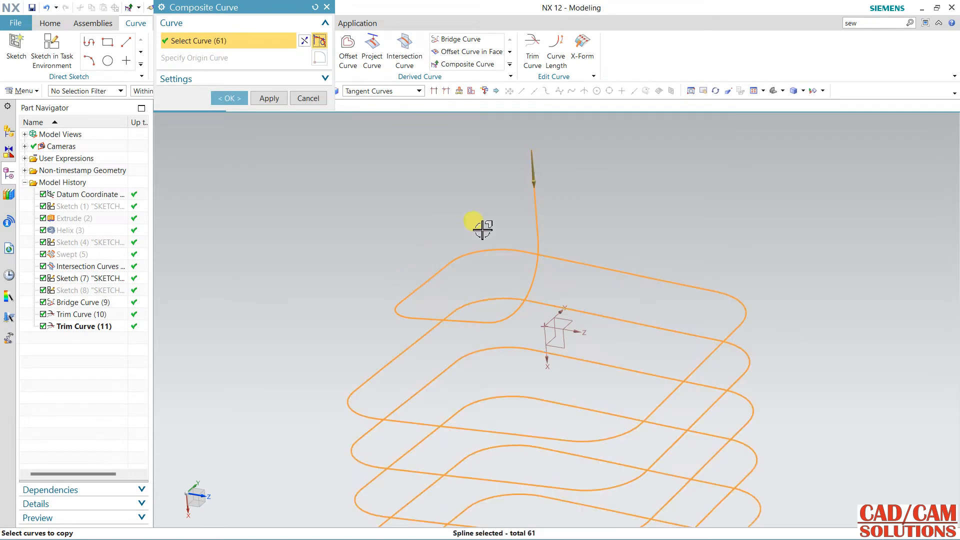
pyautogui.scroll(-4, 632, 322)
pyautogui.moveTo(648, 346); pyautogui.dragTo(629, 339, button='middle')
pyautogui.click(224, 99)
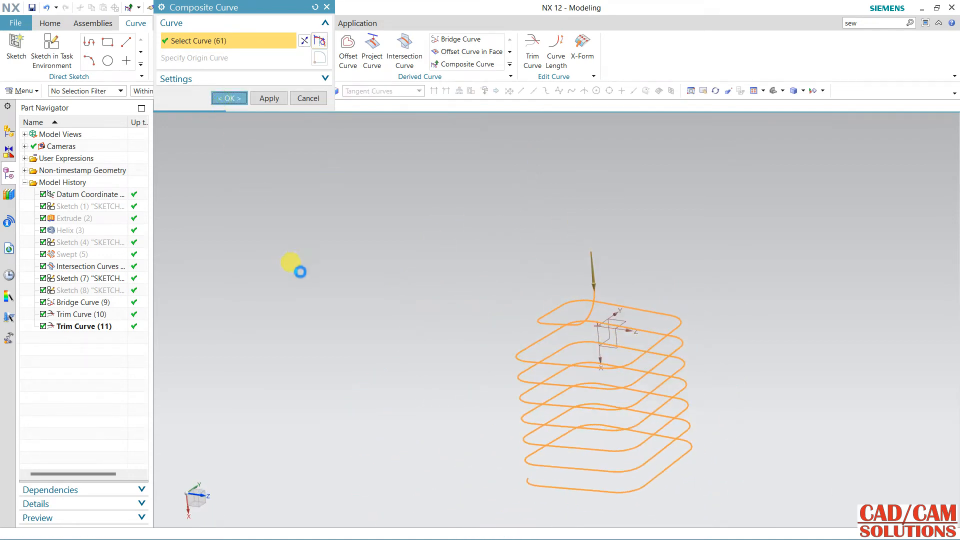
# - Hide the bridge curve and the intersection curves in the model history
pyautogui.rightClick(92, 305)
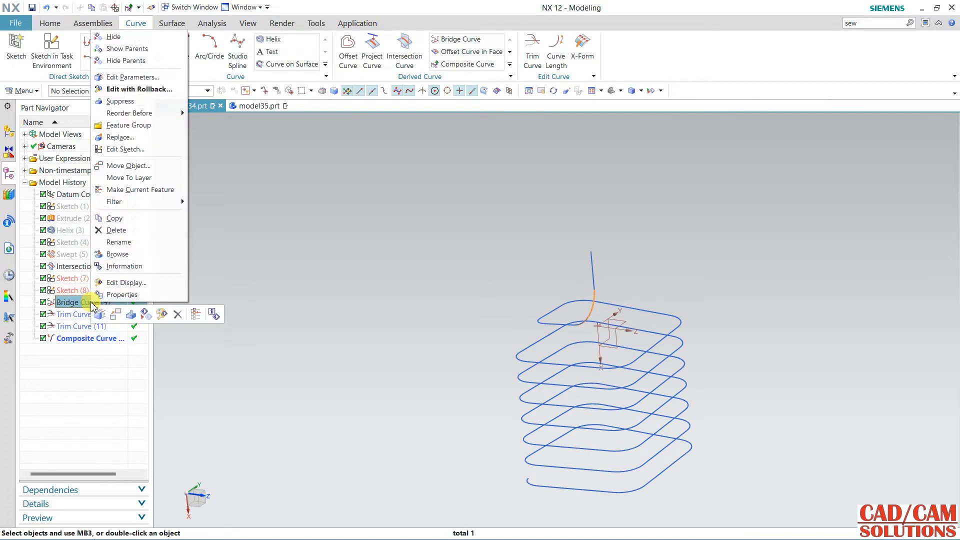
pyautogui.click(116, 37)
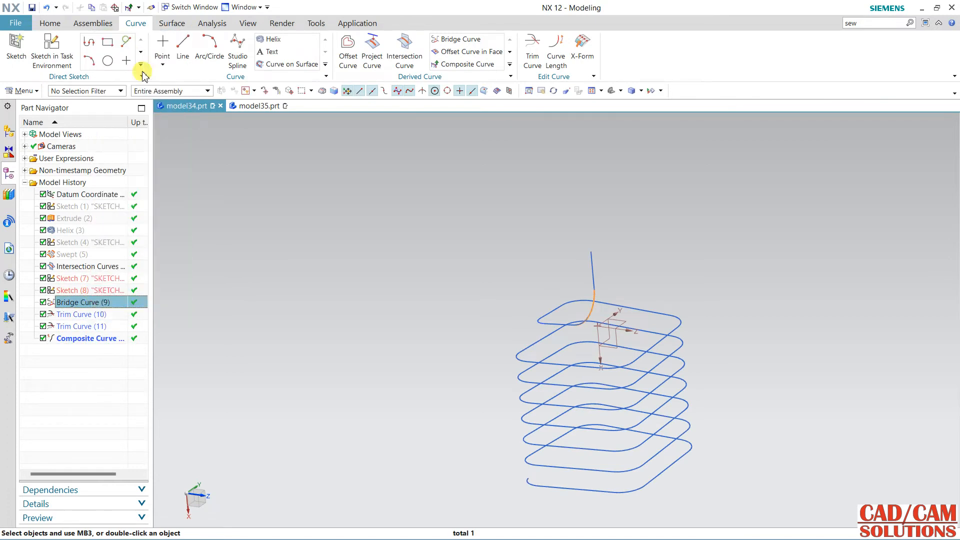
pyautogui.rightClick(87, 267)
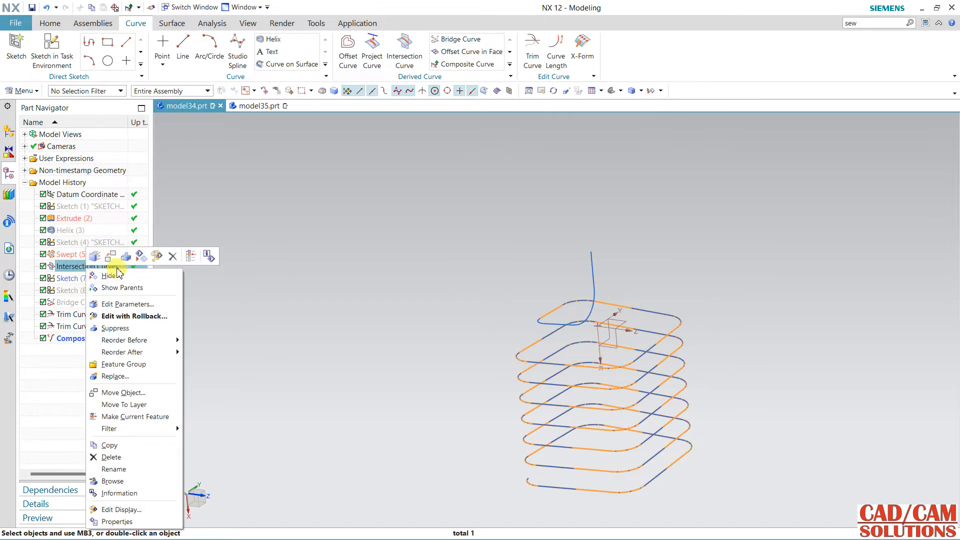
pyautogui.click(117, 275)
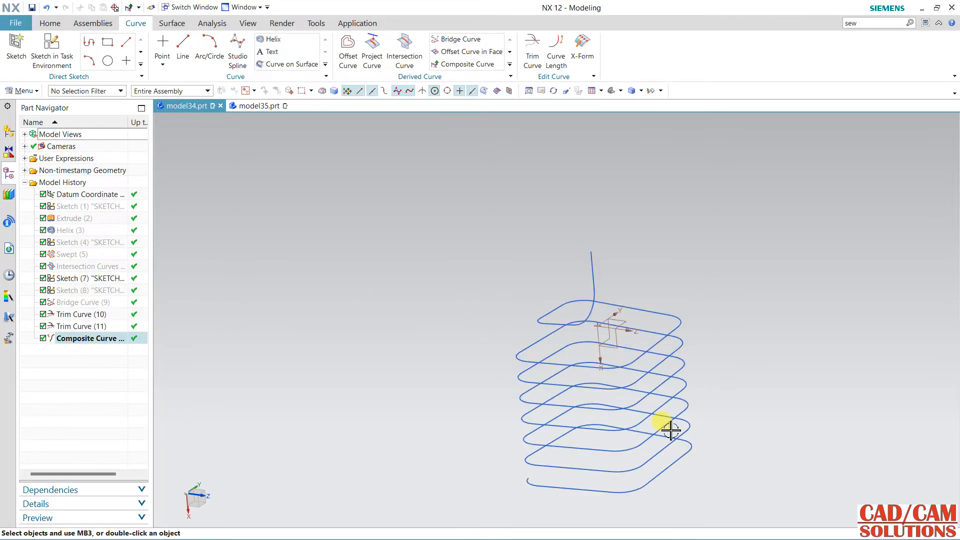
# - Try to create a Tube with 4 mm outer and 0 mm inner diameter along the whole composite curve
pyautogui.moveTo(671, 431); pyautogui.dragTo(600, 361, button='middle')
pyautogui.scroll(1, 588, 360)
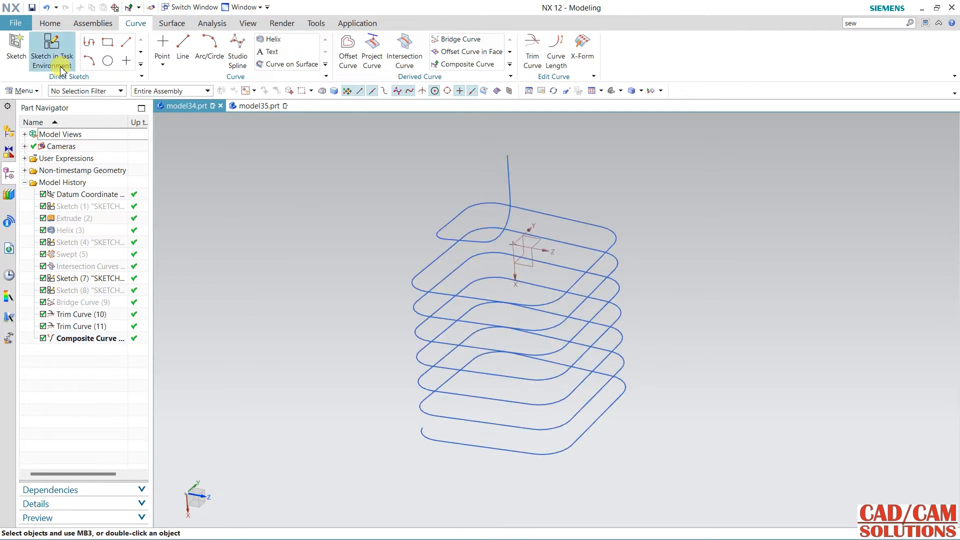
pyautogui.click(50, 23)
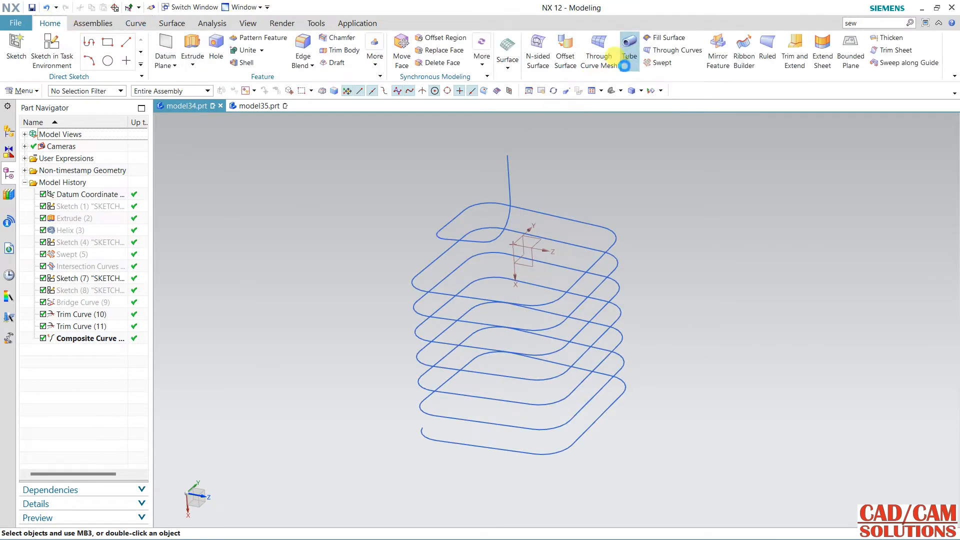
pyautogui.click(626, 56)
pyautogui.click(508, 169)
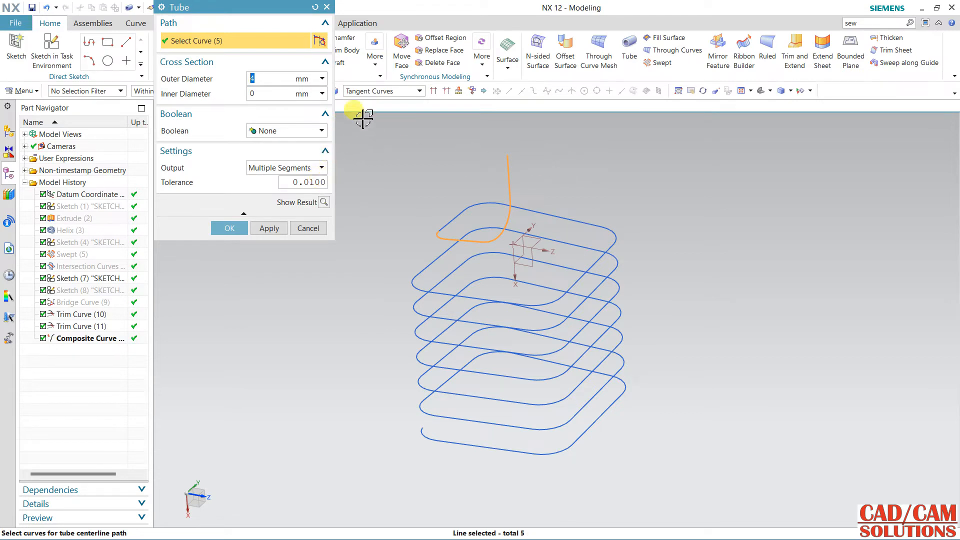
pyautogui.click(382, 93)
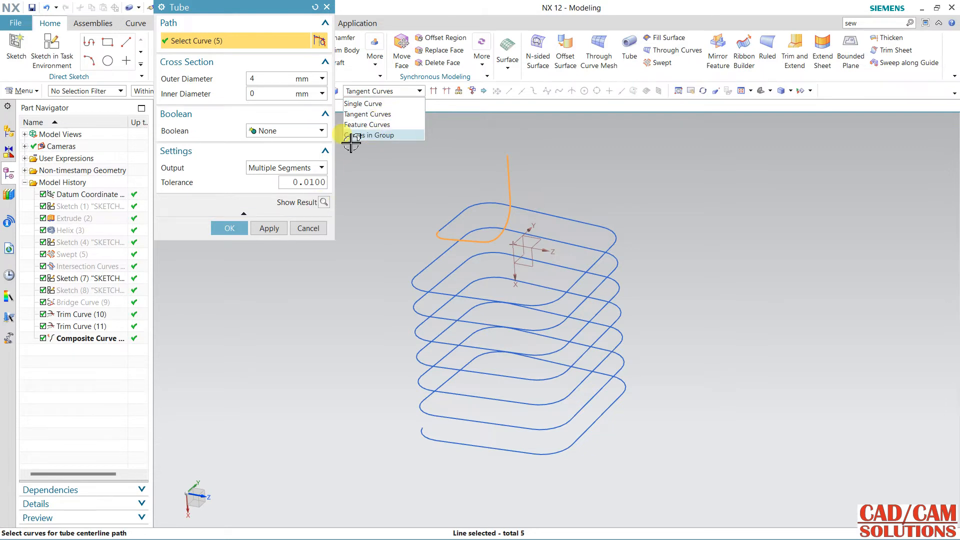
pyautogui.click(253, 41)
pyautogui.click(100, 340)
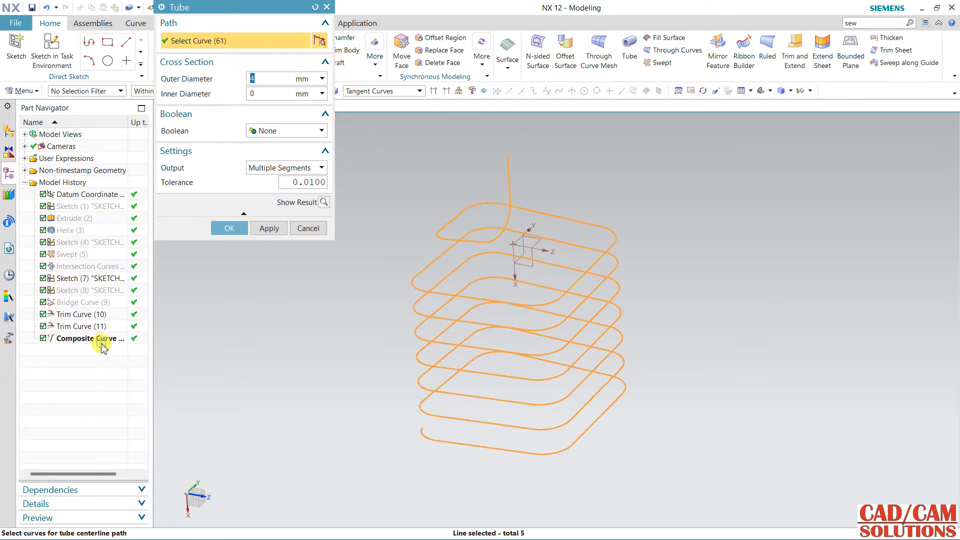
pyautogui.click(231, 230)
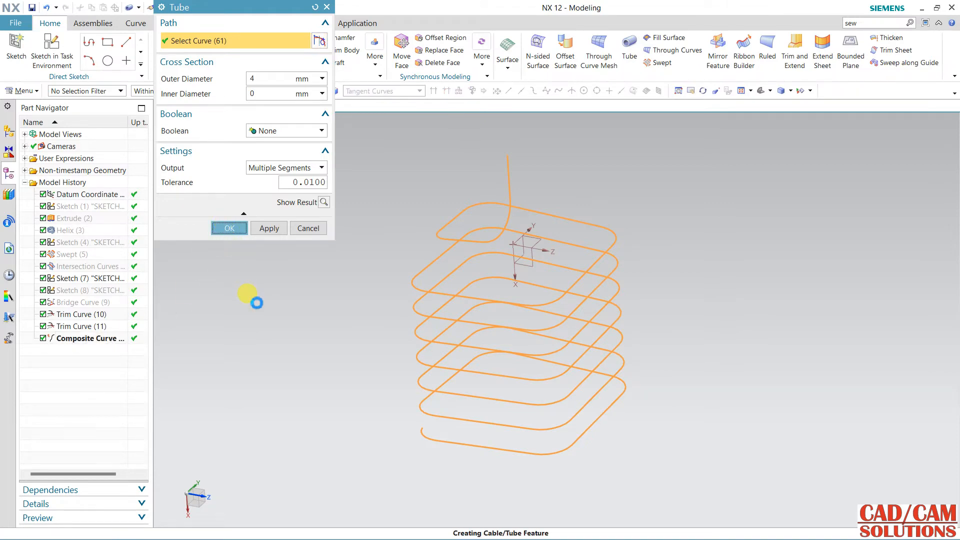
pyautogui.click(480, 291)
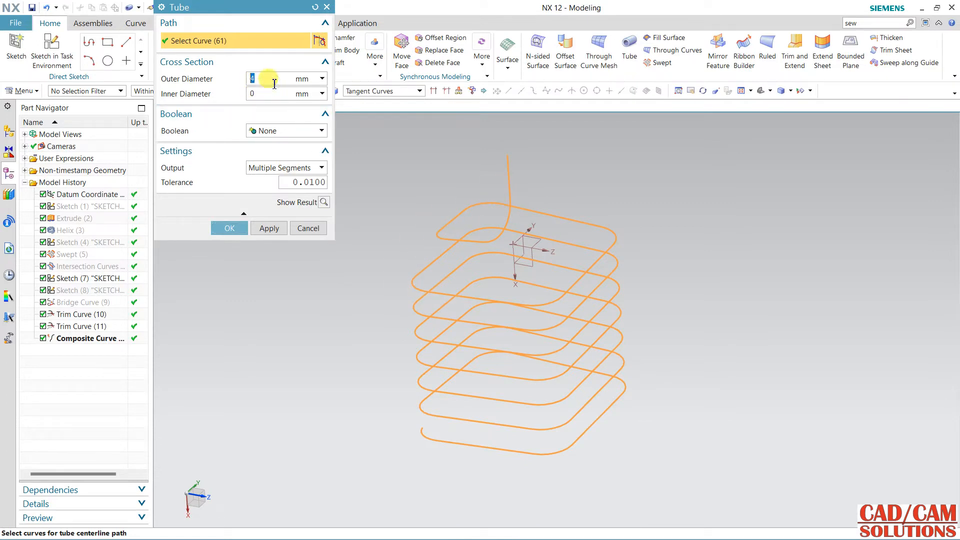
# - Retry the tube along the composite curve with a 2 mm outer diameter, inspect the bridge junction, and cancel the command
pyautogui.click(239, 228)
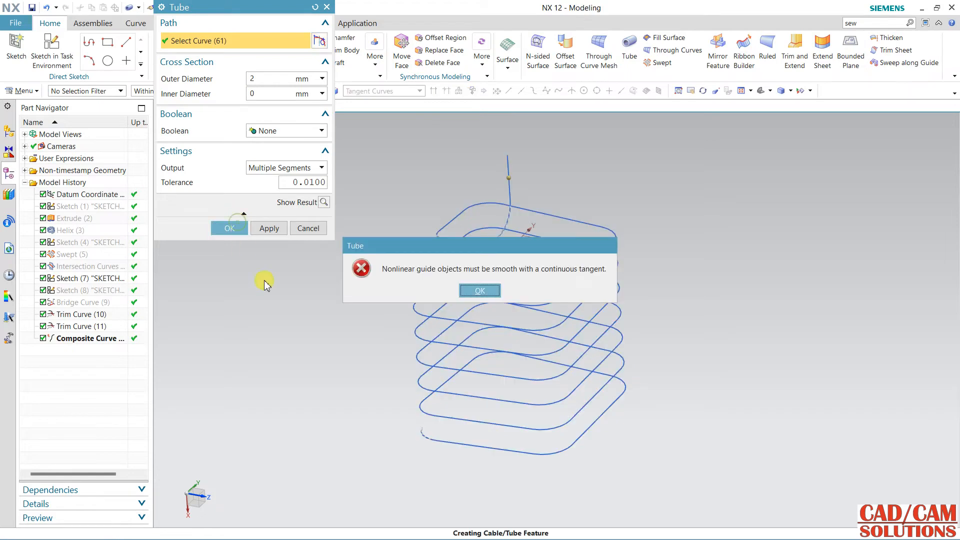
pyautogui.press('Return')
pyautogui.moveTo(377, 275); pyautogui.dragTo(439, 270, button='middle')
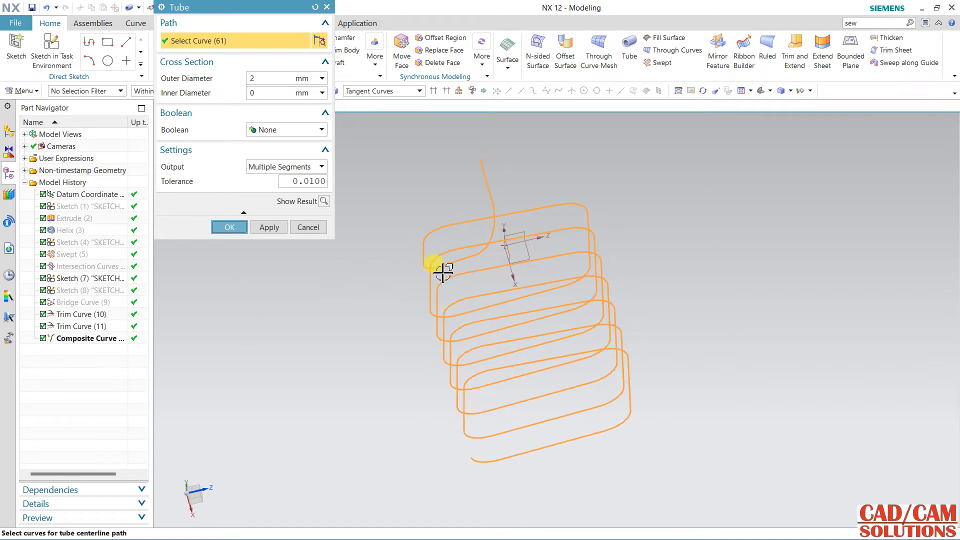
pyautogui.scroll(3, 484, 256)
pyautogui.scroll(3, 470, 258)
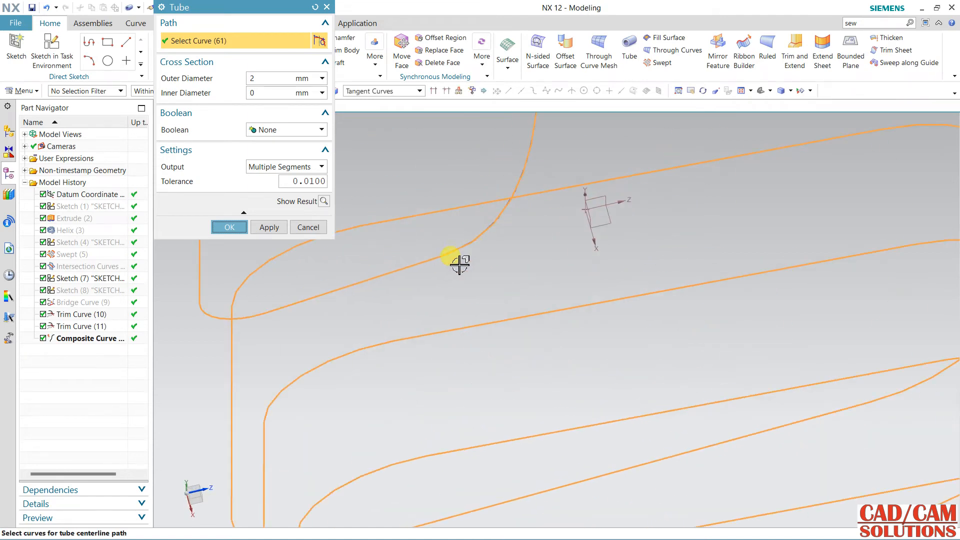
pyautogui.click(308, 227)
# - Extend the free end of the coil's lowest turn by 15 mm with an incremental, natural Curve Length
pyautogui.scroll(-5, 424, 283)
pyautogui.moveTo(480, 294)
pyautogui.mouseDown(button='middle')
pyautogui.moveTo(508, 295)
pyautogui.moveTo(520, 268)
pyautogui.moveTo(474, 289)
pyautogui.mouseUp(button='middle')
pyautogui.click(136, 24)
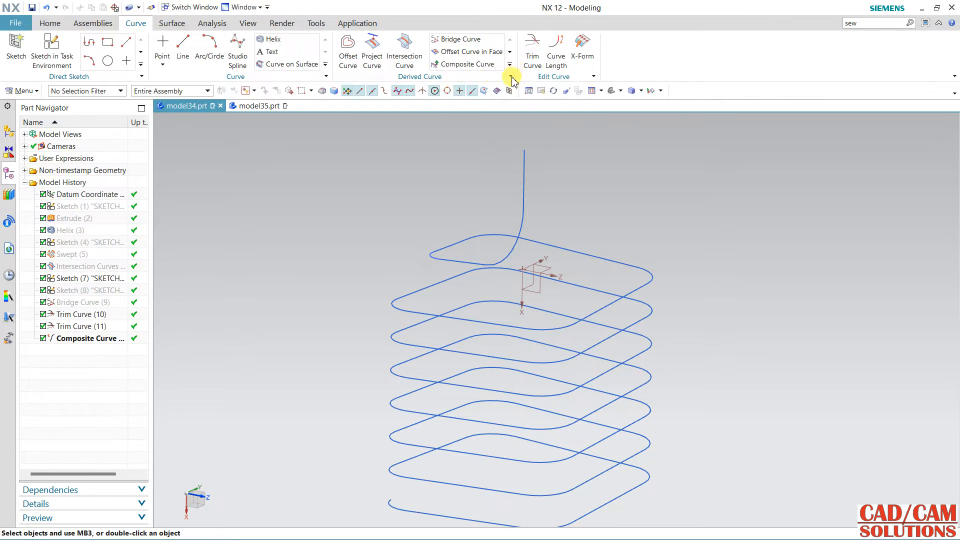
pyautogui.moveTo(490, 199); pyautogui.dragTo(510, 206, button='middle')
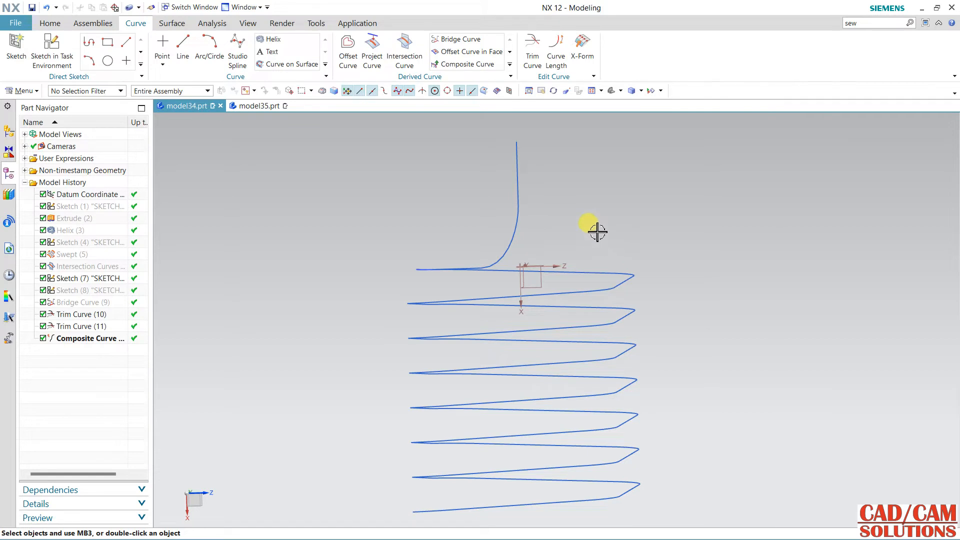
pyautogui.moveTo(593, 226); pyautogui.dragTo(585, 250, button='middle')
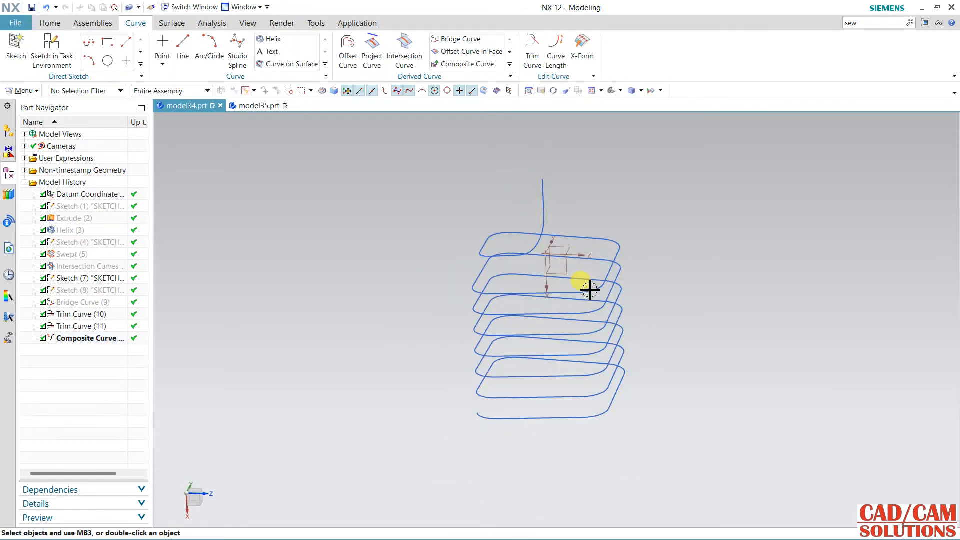
pyautogui.click(556, 53)
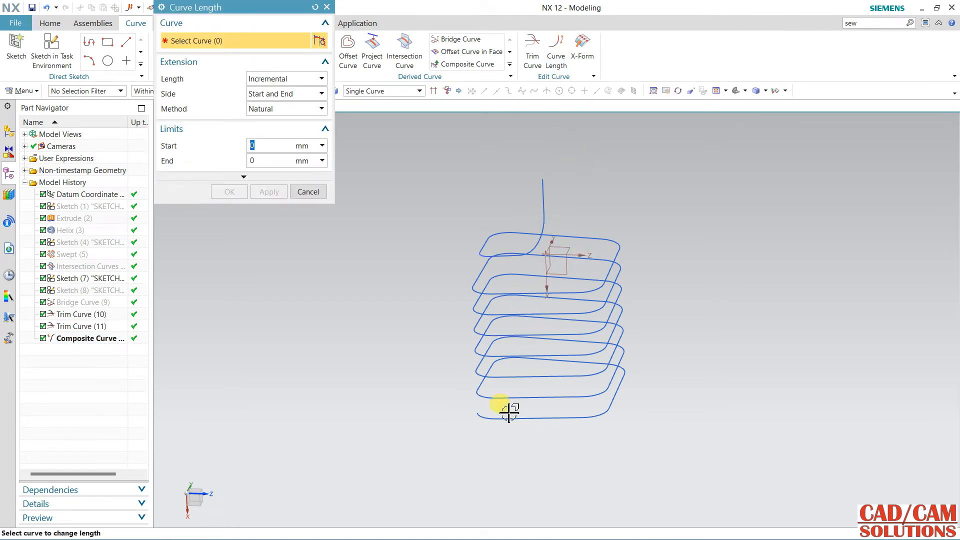
pyautogui.click(477, 419)
pyautogui.scroll(3, 473, 423)
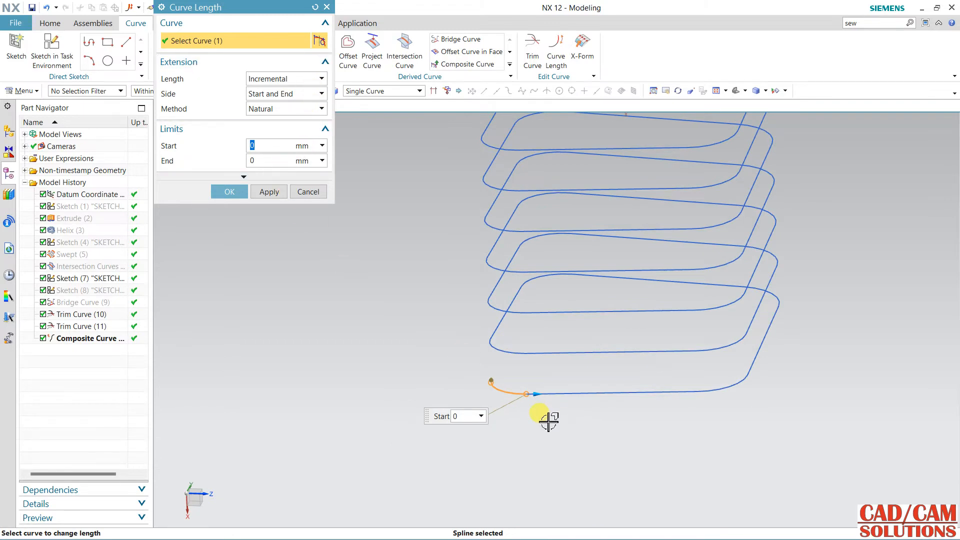
pyautogui.moveTo(549, 421); pyautogui.dragTo(483, 379, button='middle')
pyautogui.moveTo(474, 368); pyautogui.dragTo(500, 312)
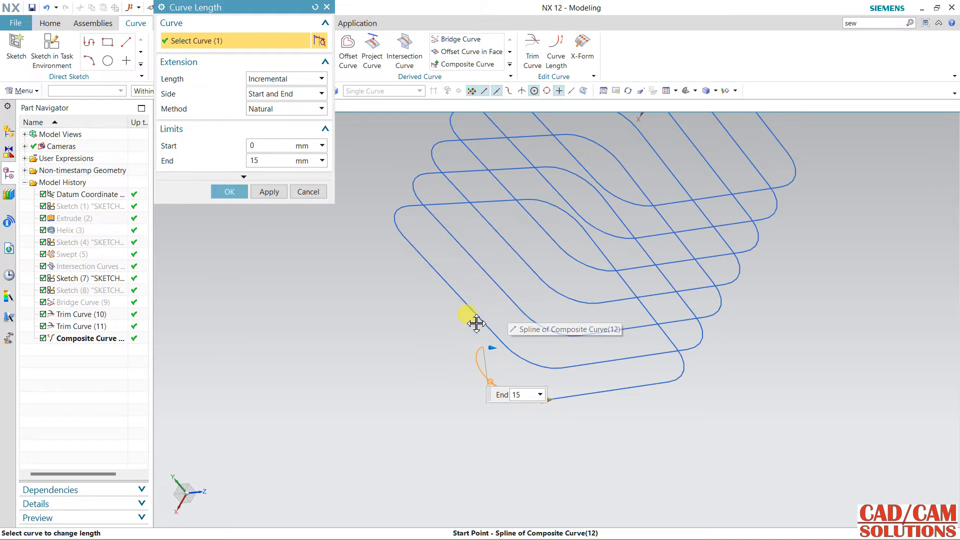
pyautogui.moveTo(456, 442); pyautogui.dragTo(436, 436, button='middle')
pyautogui.click(229, 193)
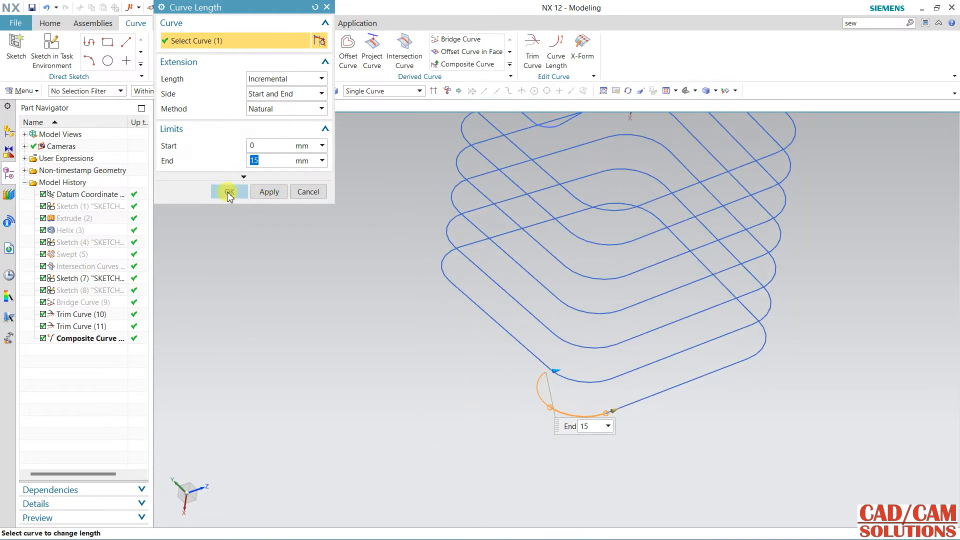
# - Extend the upper end of the vertical lead line by 29 mm with Curve Length
pyautogui.scroll(-3, 537, 394)
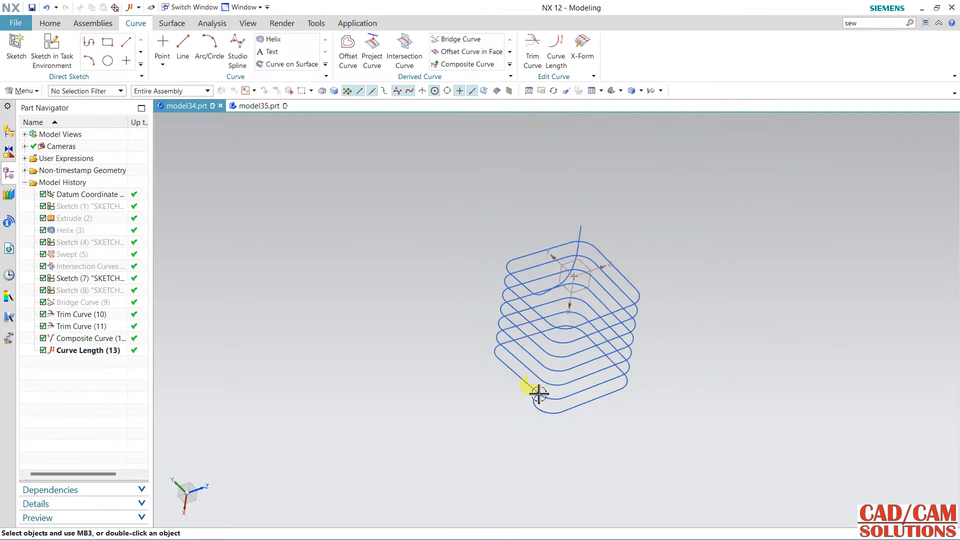
pyautogui.scroll(4, 583, 221)
pyautogui.click(556, 50)
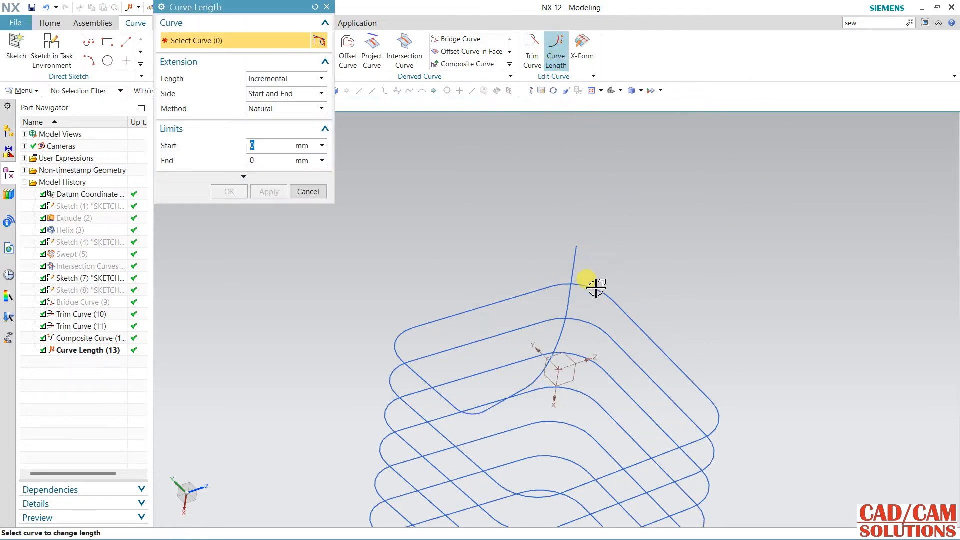
pyautogui.click(575, 268)
pyautogui.moveTo(584, 242); pyautogui.dragTo(600, 139)
pyautogui.click(269, 192)
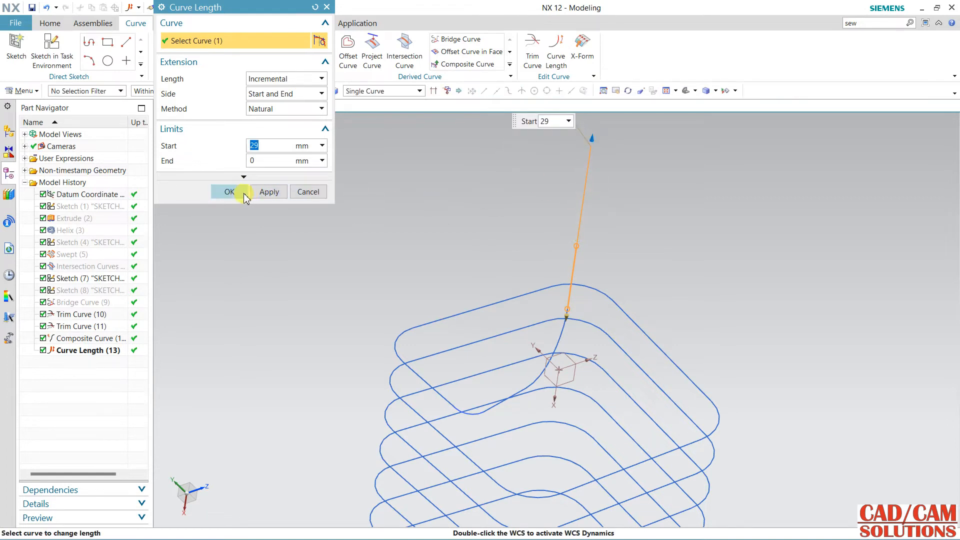
pyautogui.click(229, 192)
pyautogui.moveTo(597, 250); pyautogui.dragTo(555, 198, button='middle')
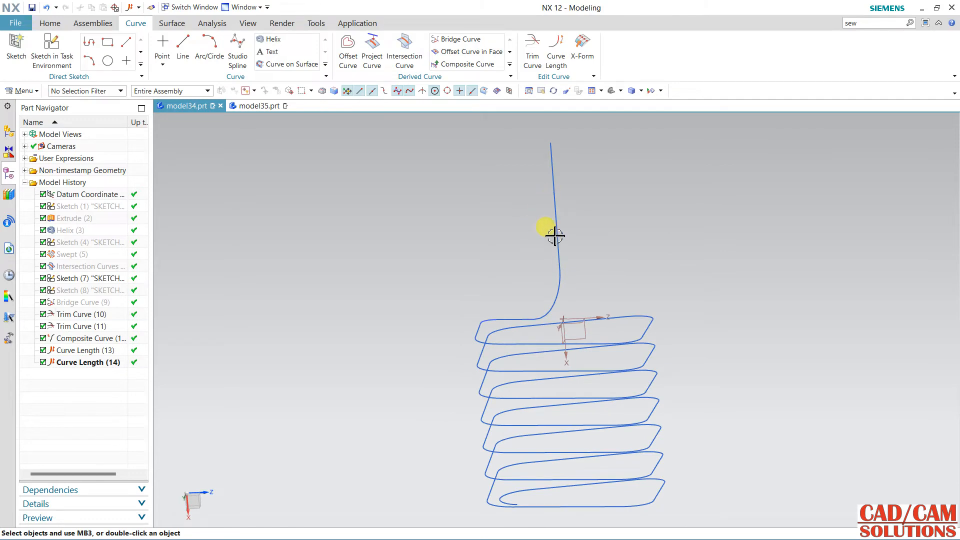
pyautogui.moveTo(574, 255); pyautogui.dragTo(619, 285, button='middle')
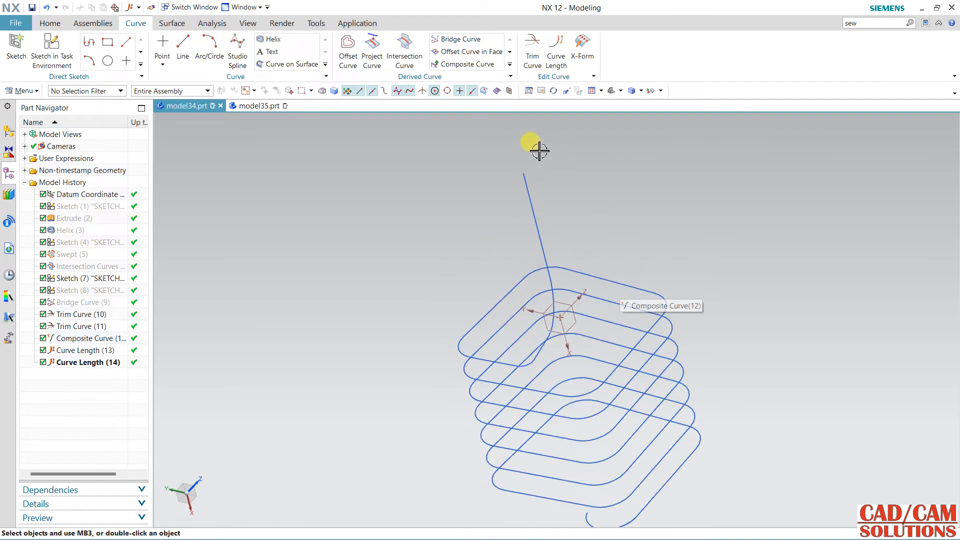
pyautogui.click(510, 64)
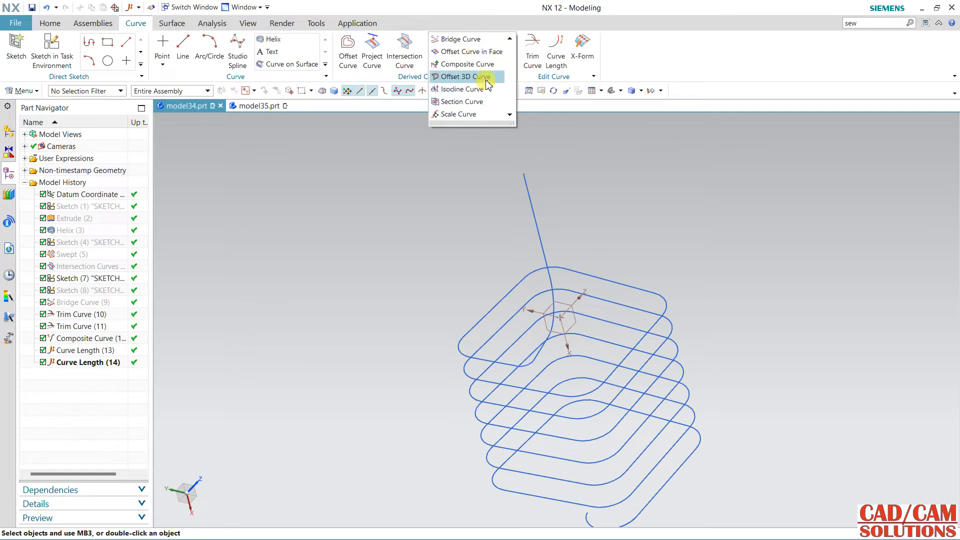
pyautogui.click(412, 178)
# - Switch to model35.prt and offset the body's elliptical rim curve outward by 5 mm with one copy
pyautogui.click(259, 105)
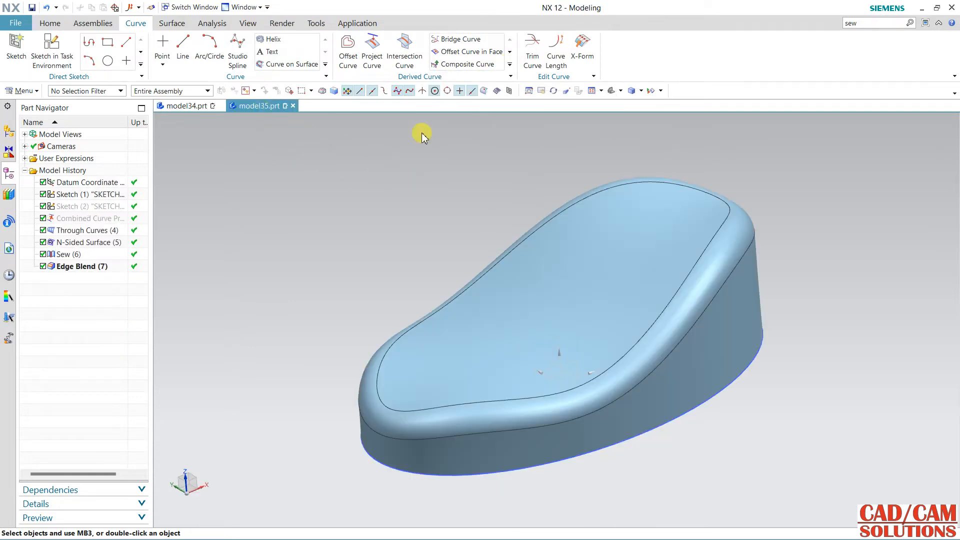
pyautogui.moveTo(388, 206); pyautogui.dragTo(375, 63, button='middle')
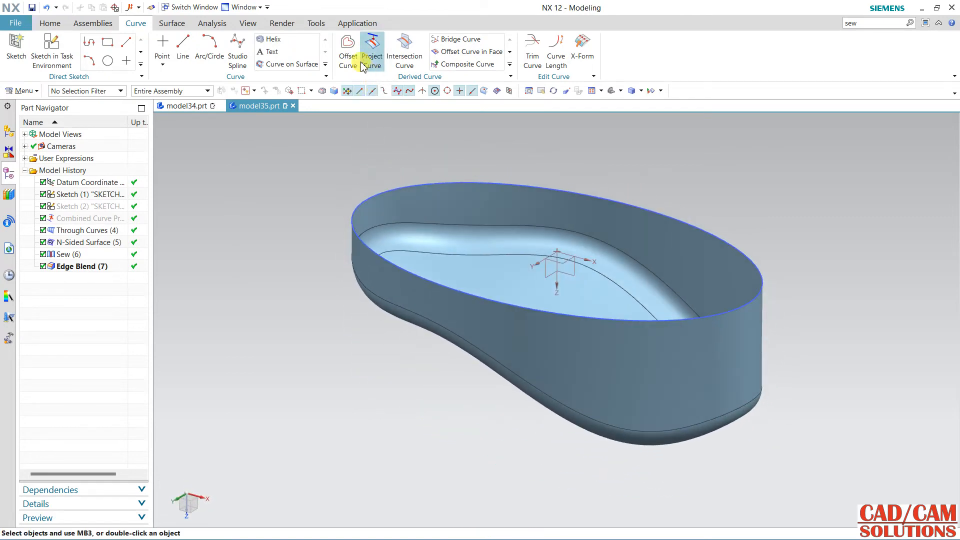
pyautogui.click(348, 50)
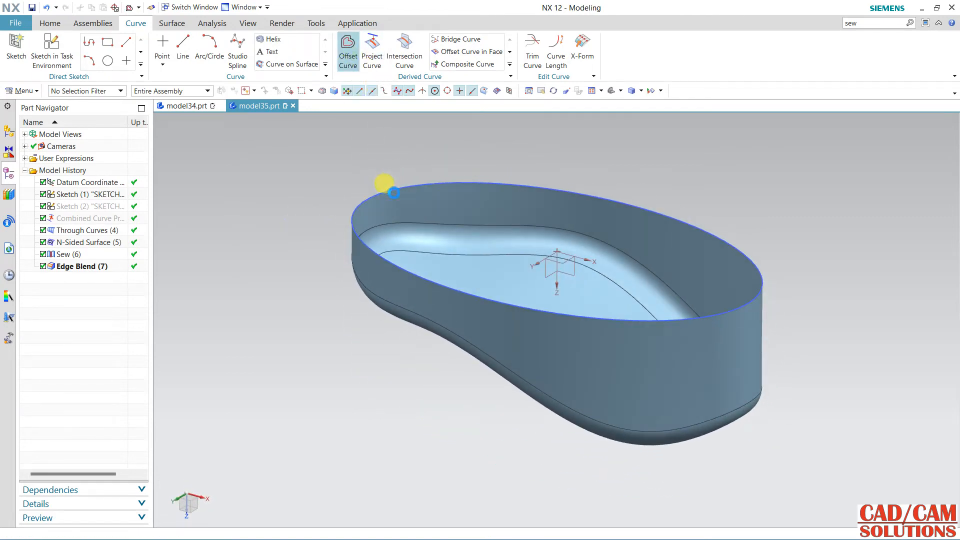
pyautogui.click(392, 190)
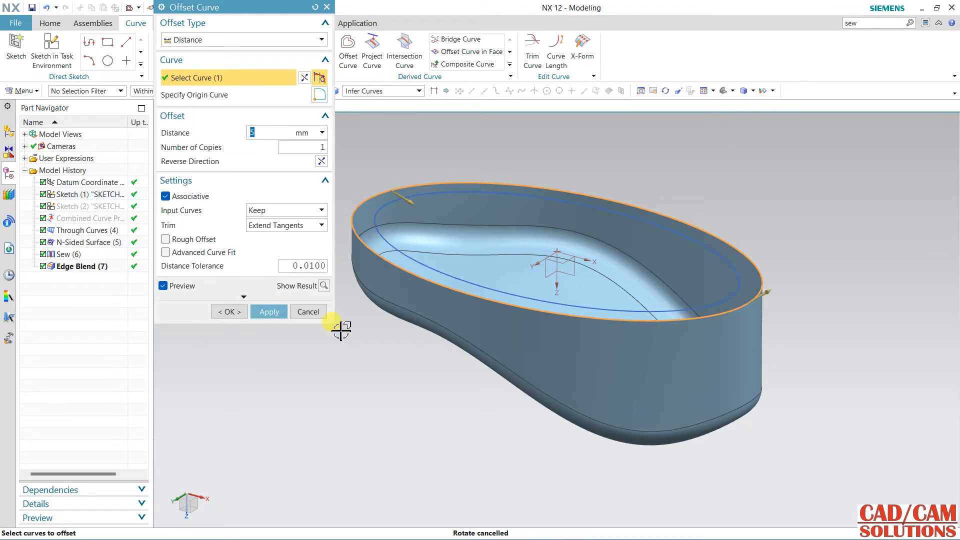
pyautogui.click(322, 161)
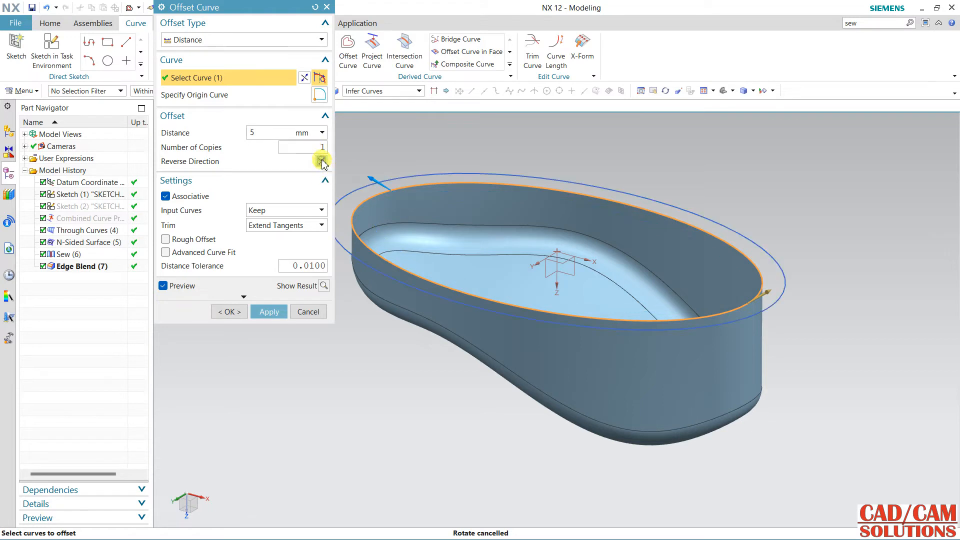
pyautogui.click(226, 313)
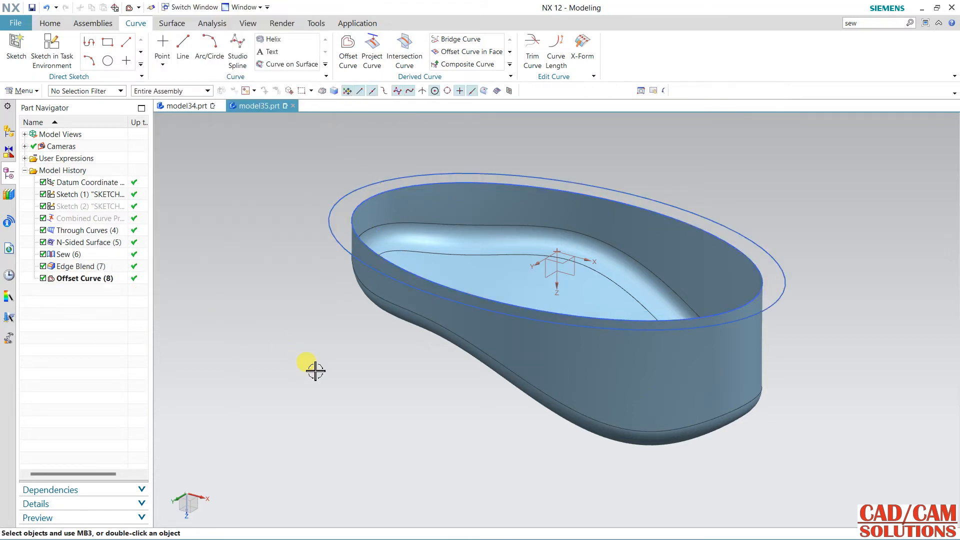
pyautogui.moveTo(310, 369)
pyautogui.mouseDown(button='middle')
pyautogui.moveTo(326, 321)
pyautogui.moveTo(333, 358)
pyautogui.moveTo(318, 373)
pyautogui.mouseUp(button='middle')
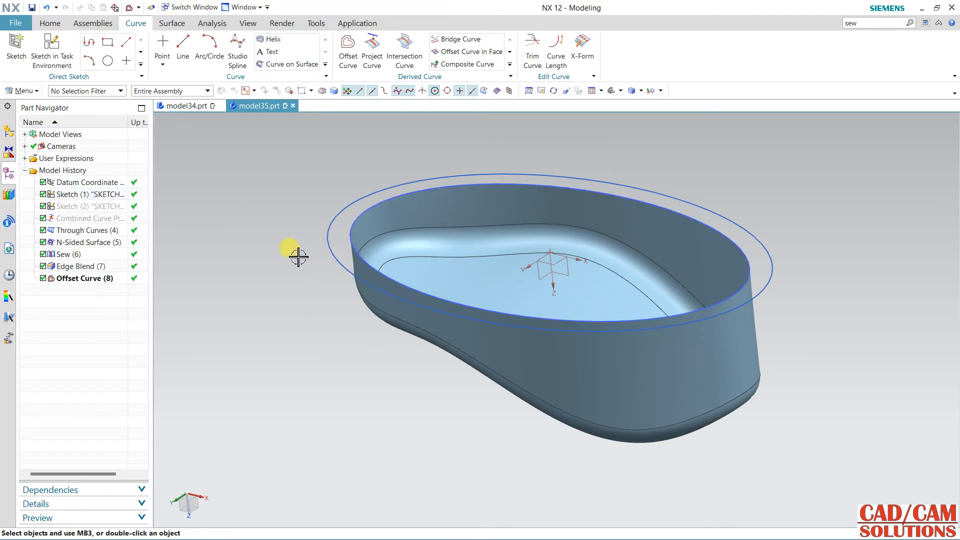
pyautogui.moveTo(301, 281); pyautogui.dragTo(306, 301, button='middle')
pyautogui.keyDown('shift'); pyautogui.moveTo(309, 305); pyautogui.dragTo(300, 324, button='middle'); pyautogui.keyUp('shift')
pyautogui.scroll(1, 271, 287)
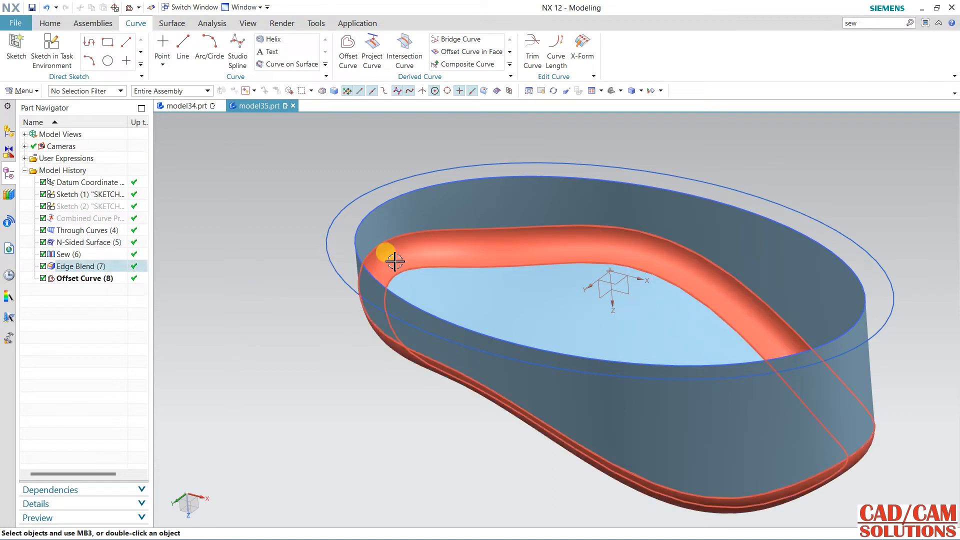
pyautogui.keyDown('shift'); pyautogui.moveTo(389, 276); pyautogui.dragTo(324, 308, button='middle'); pyautogui.keyUp('shift')
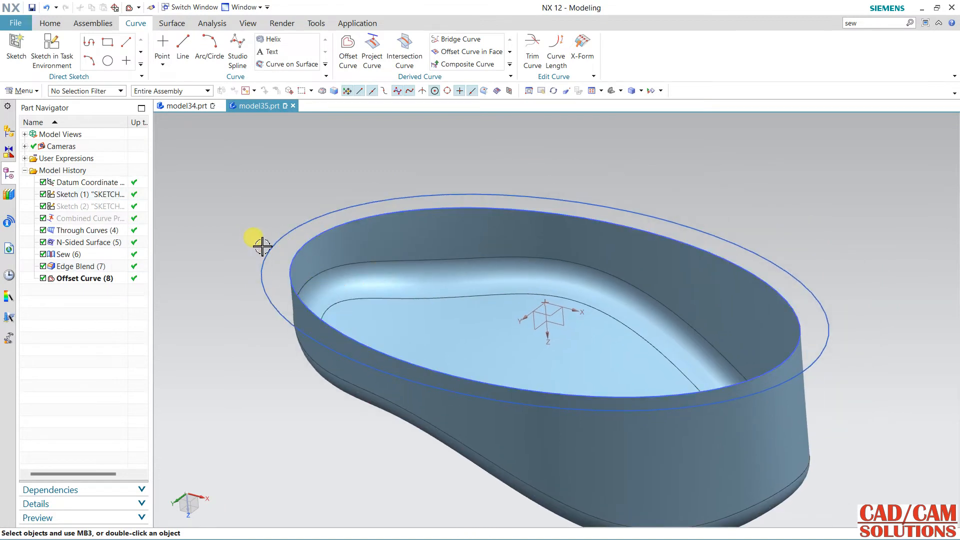
pyautogui.click(65, 24)
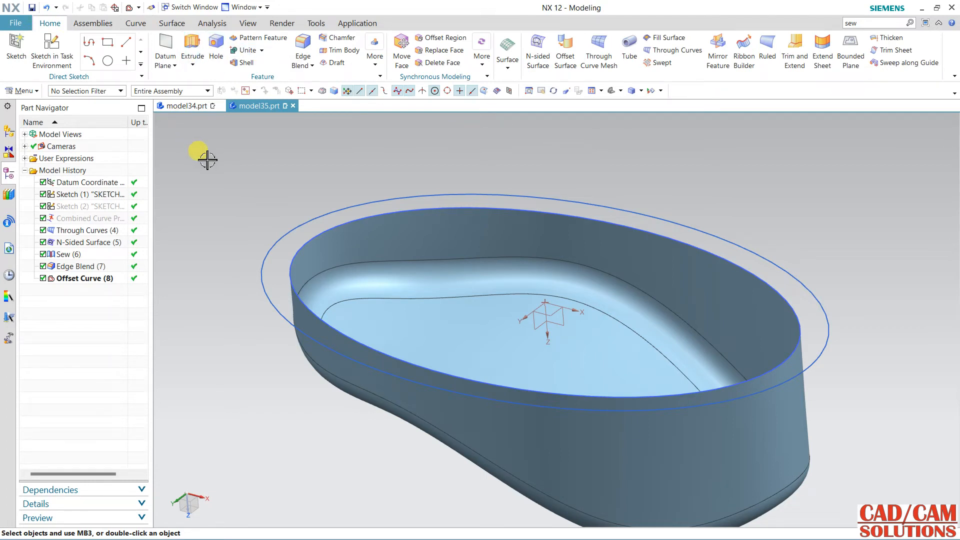
pyautogui.click(678, 52)
pyautogui.click(458, 201)
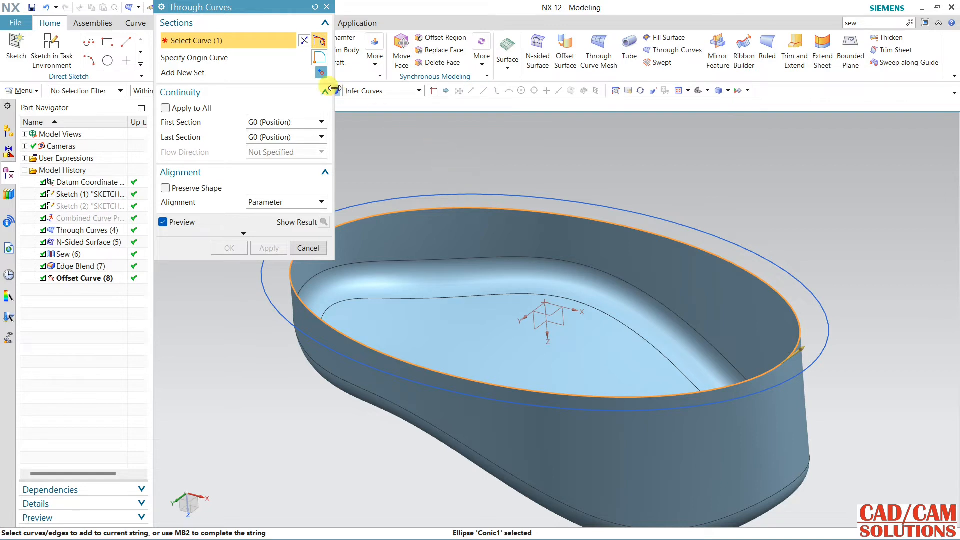
pyautogui.click(444, 197)
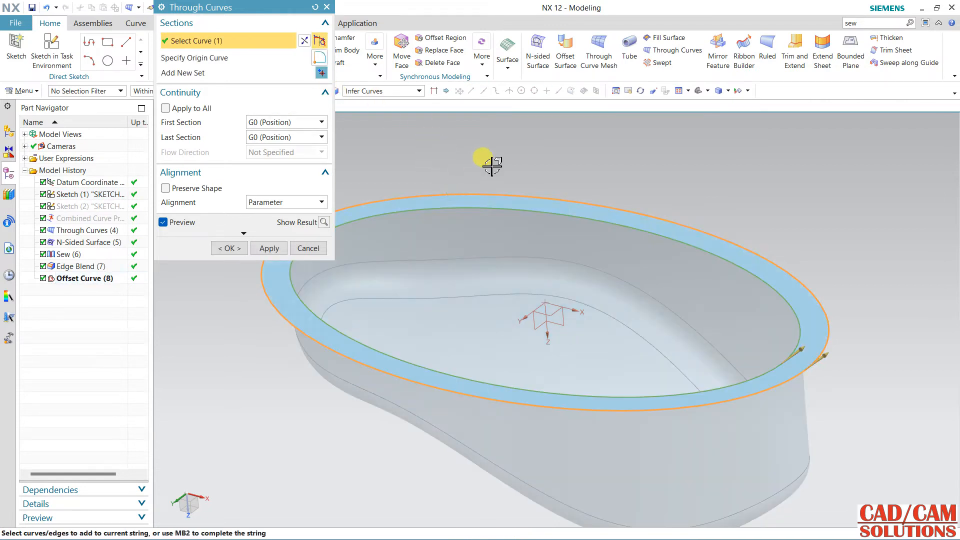
pyautogui.click(309, 248)
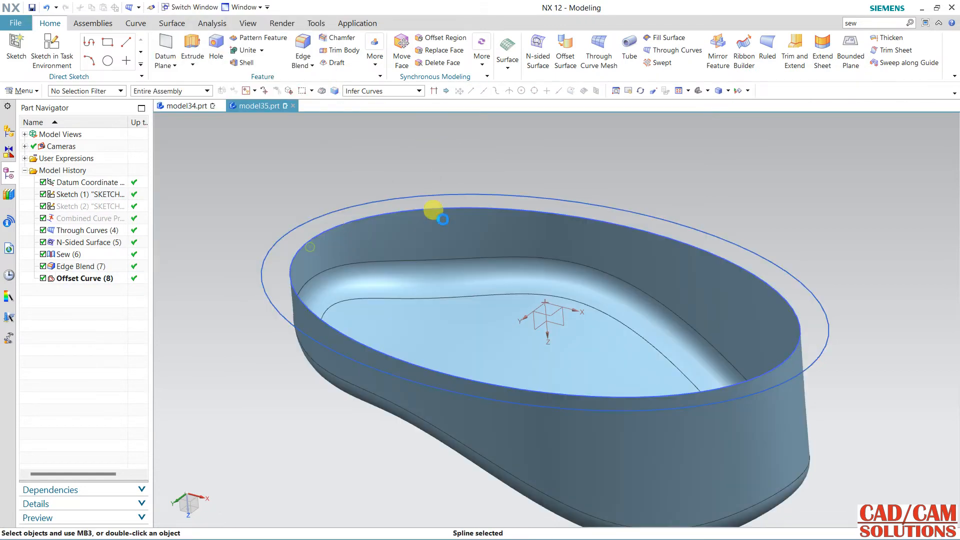
# - Create a bounded plane between the body's elliptical rim curve and its outer offset curve
pyautogui.click(850, 47)
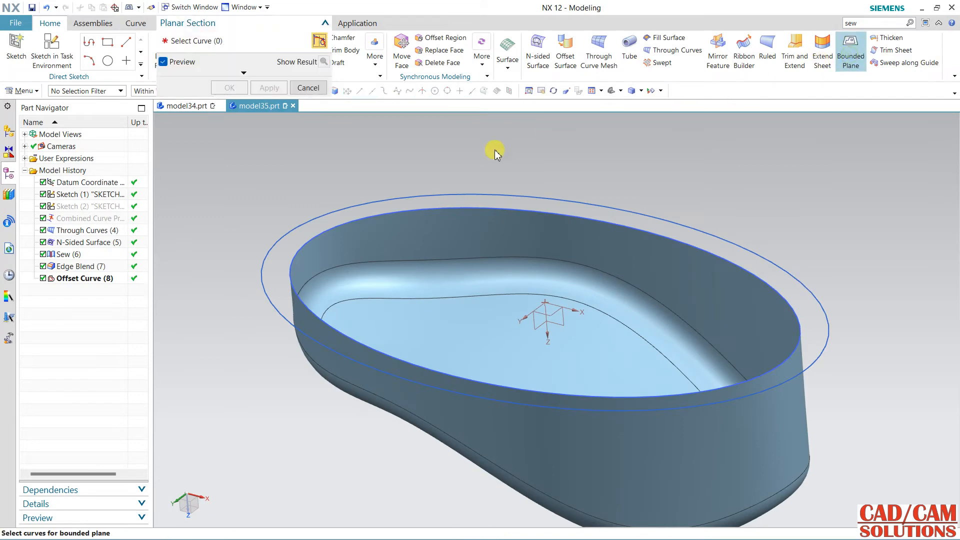
pyautogui.click(453, 189)
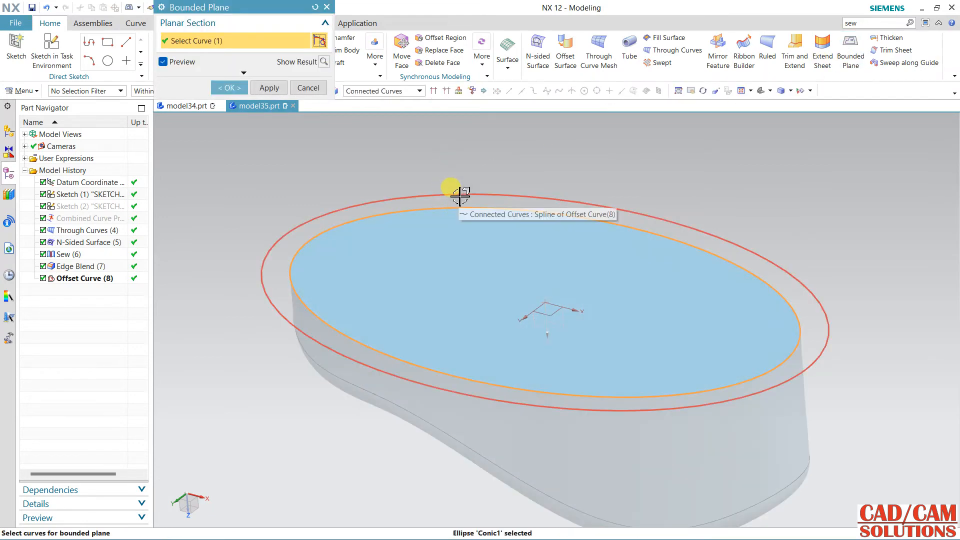
pyautogui.click(457, 194)
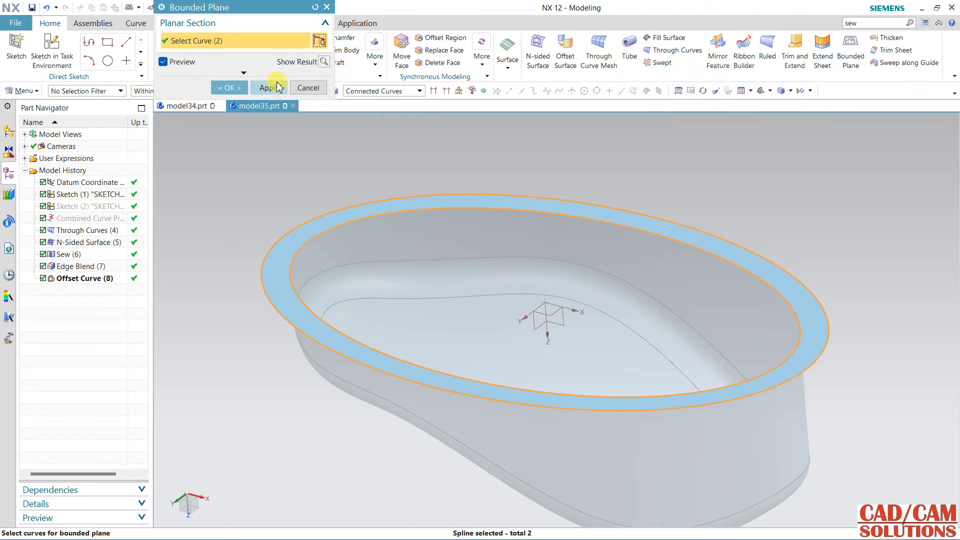
pyautogui.click(241, 91)
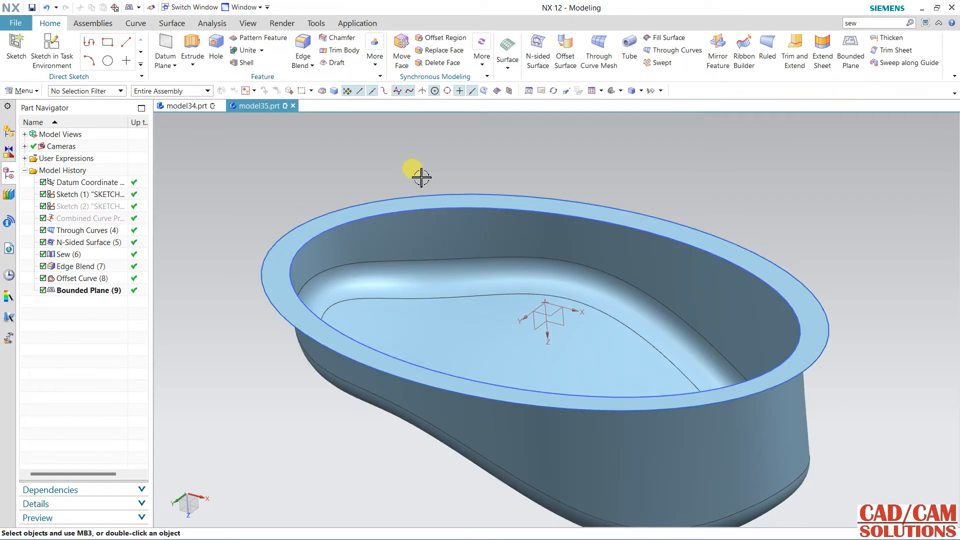
pyautogui.moveTo(471, 262); pyautogui.dragTo(409, 177, button='middle')
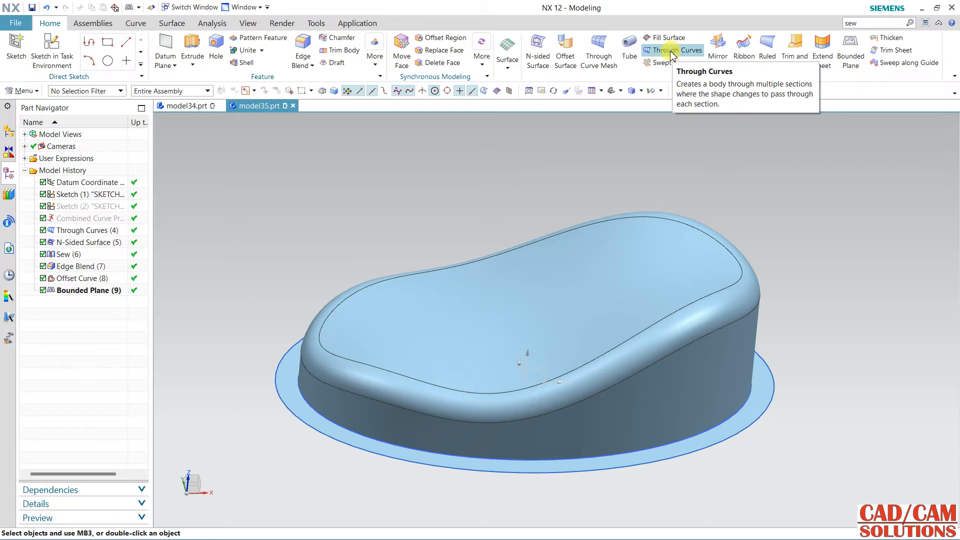
pyautogui.click(767, 48)
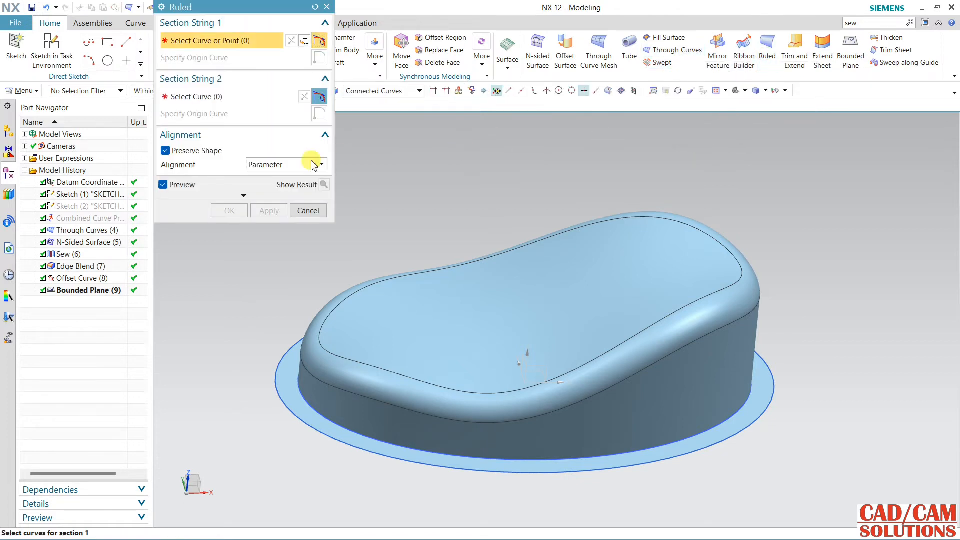
pyautogui.click(308, 211)
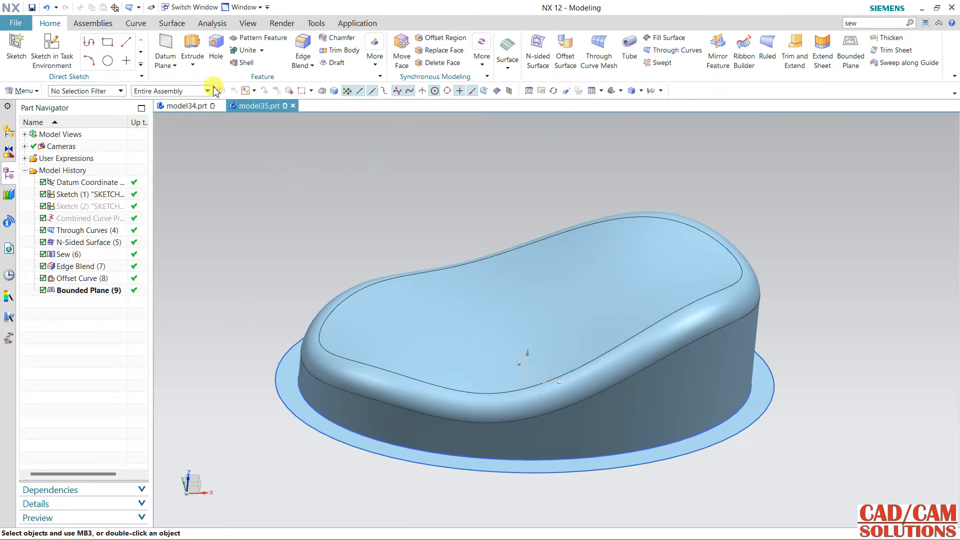
# - Show the hidden combined projection curve around the body's blended upper edge
pyautogui.rightClick(80, 220)
pyautogui.moveTo(210, 231); pyautogui.dragTo(281, 283, button='middle')
pyautogui.click(136, 23)
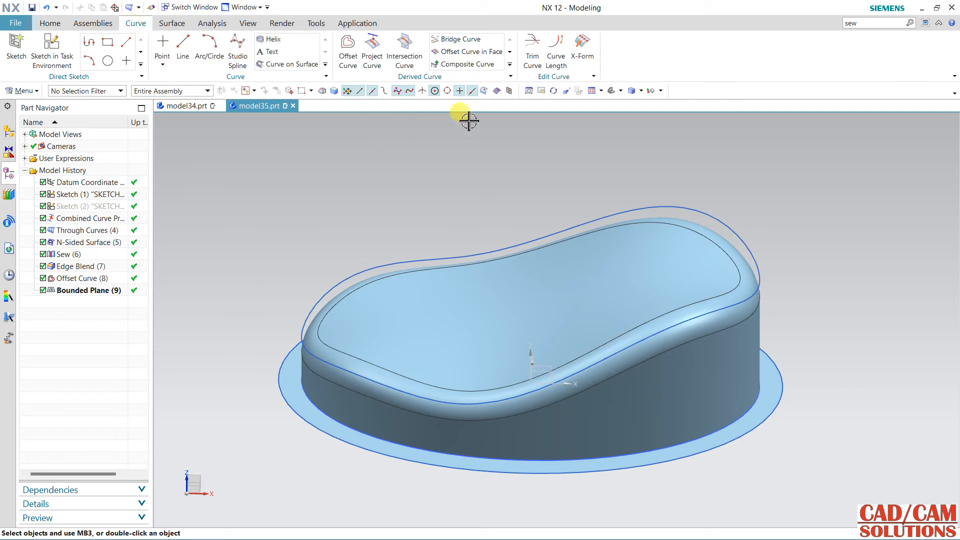
# - Set up an Offset 3D Curve on the combined projection curve with the Z-axis as reference direction
pyautogui.click(511, 68)
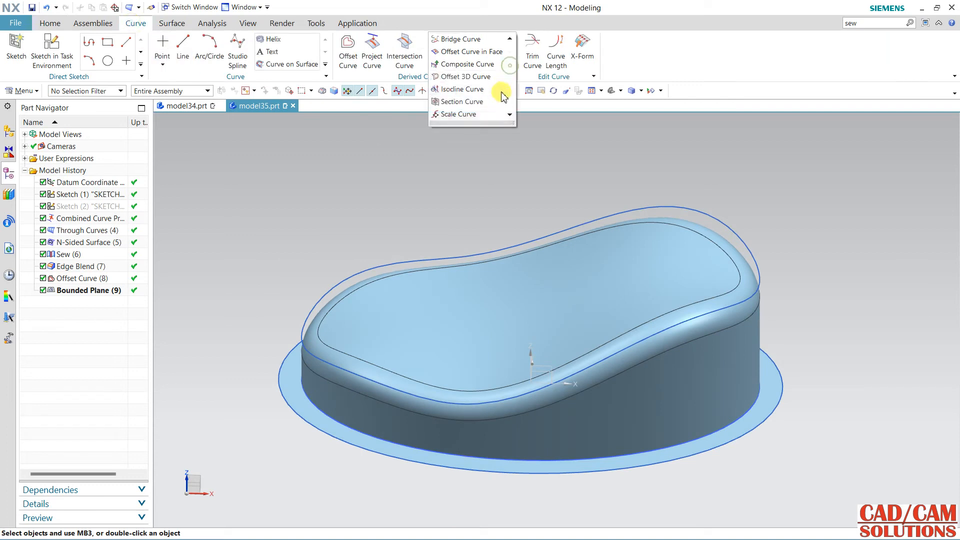
pyautogui.click(453, 79)
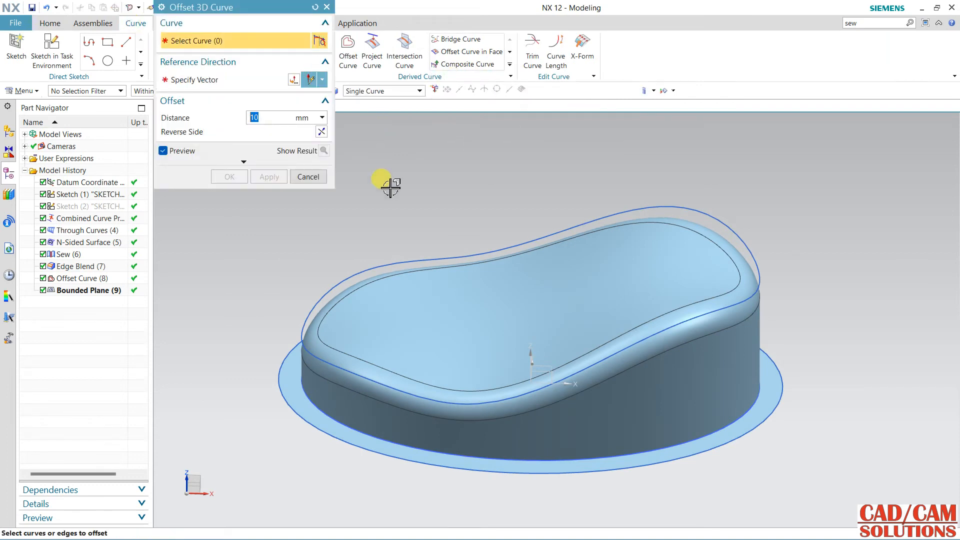
pyautogui.click(384, 266)
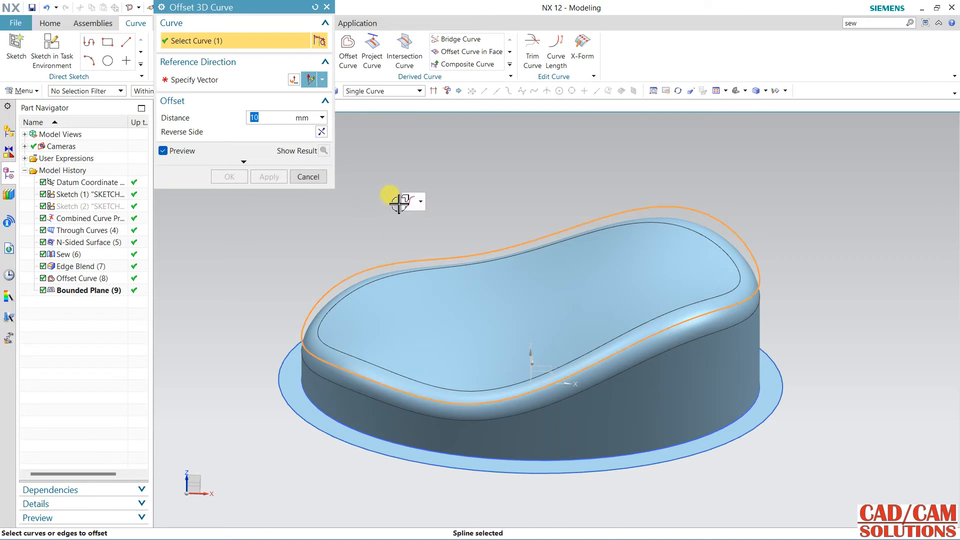
pyautogui.click(220, 80)
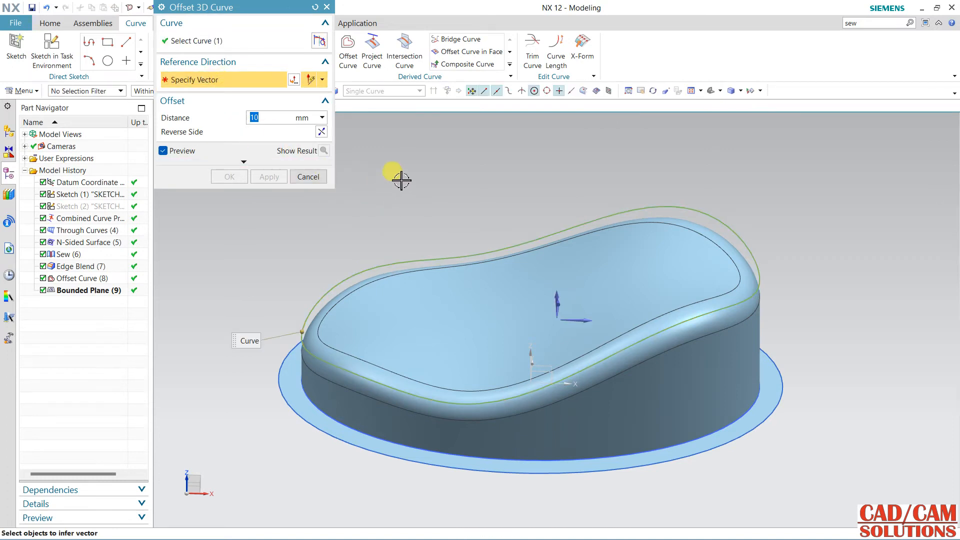
pyautogui.moveTo(402, 180); pyautogui.dragTo(606, 295, button='middle')
pyautogui.click(563, 298)
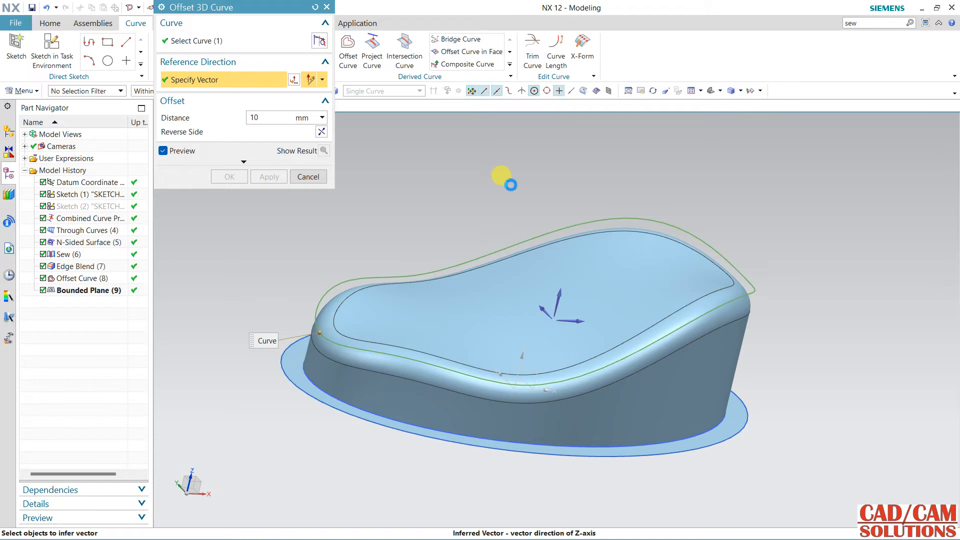
# - Reverse the 3D offset to the outer side, set its distance to 7 mm, and create the curve
pyautogui.write('2')
pyautogui.moveTo(510, 185); pyautogui.dragTo(409, 257, button='middle')
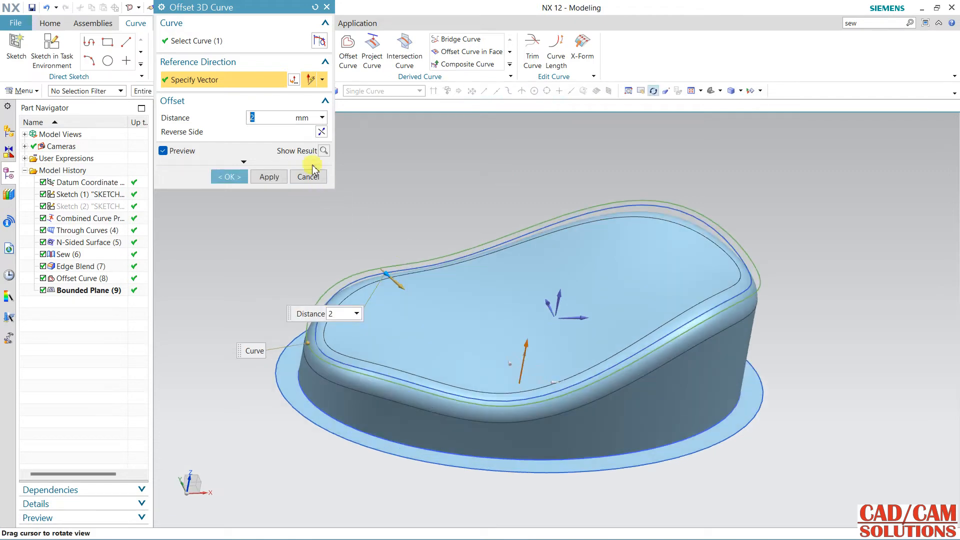
pyautogui.click(320, 131)
pyautogui.moveTo(391, 213); pyautogui.dragTo(359, 240, button='middle')
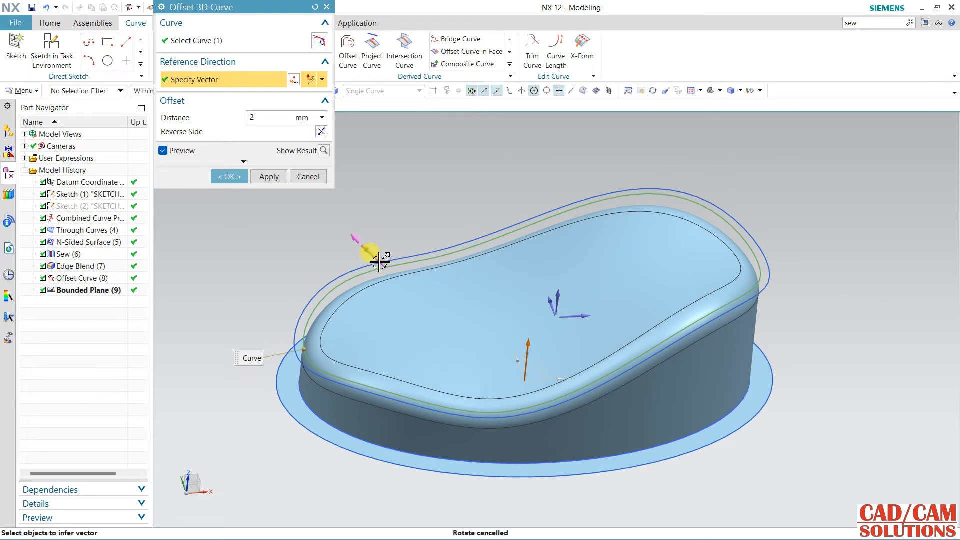
pyautogui.moveTo(379, 262)
pyautogui.mouseDown()
pyautogui.moveTo(350, 236)
pyautogui.moveTo(366, 248)
pyautogui.mouseUp()
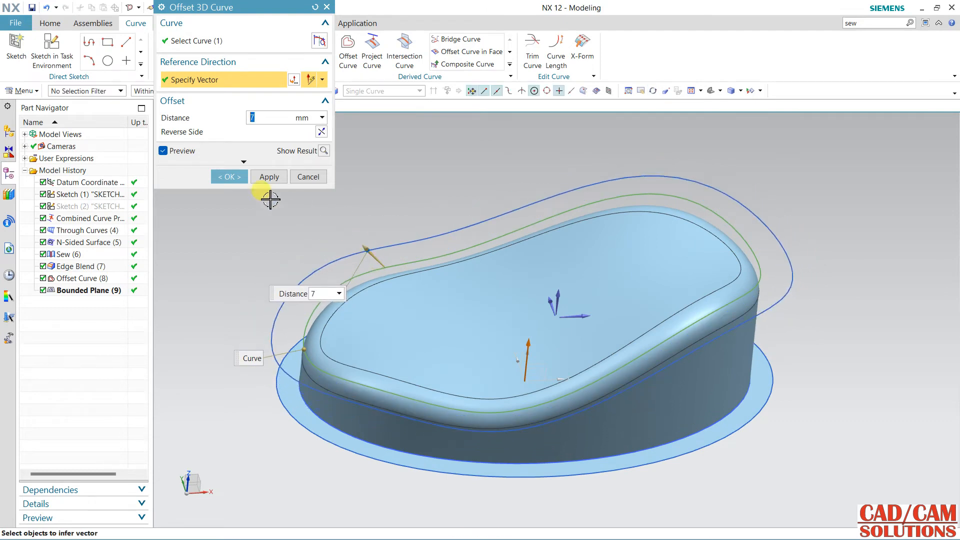
pyautogui.click(229, 177)
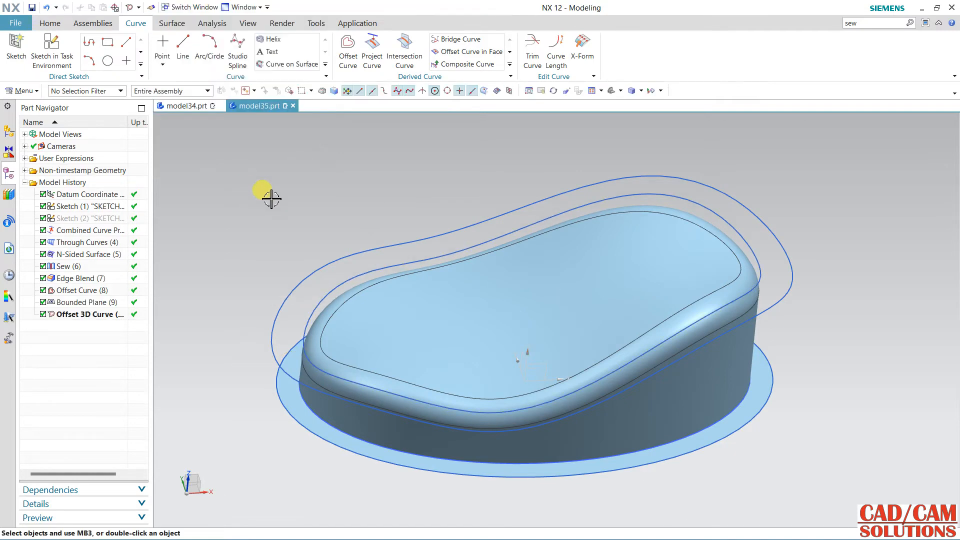
pyautogui.moveTo(268, 195); pyautogui.dragTo(281, 169, button='middle')
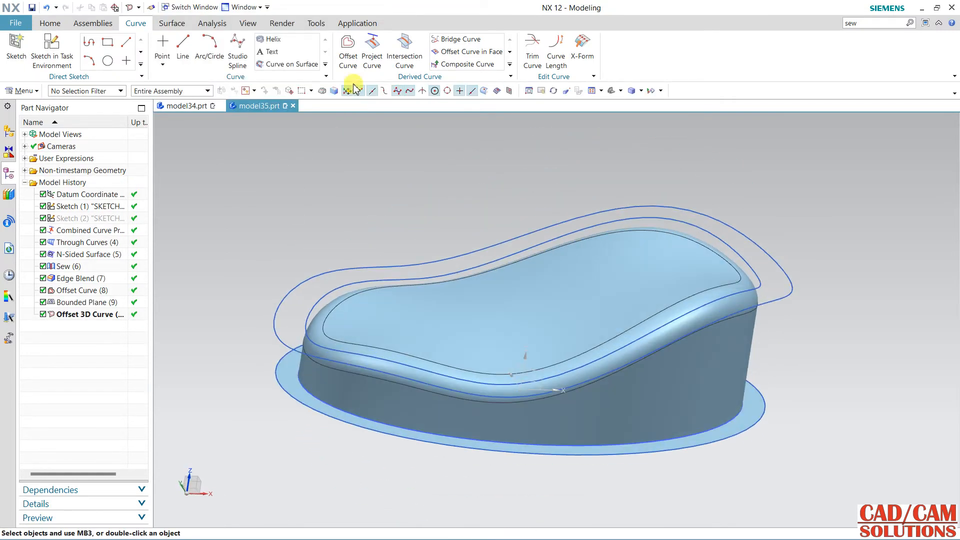
# - Set up a uniform Scale Curve on the outer 3D offset curve
pyautogui.click(349, 58)
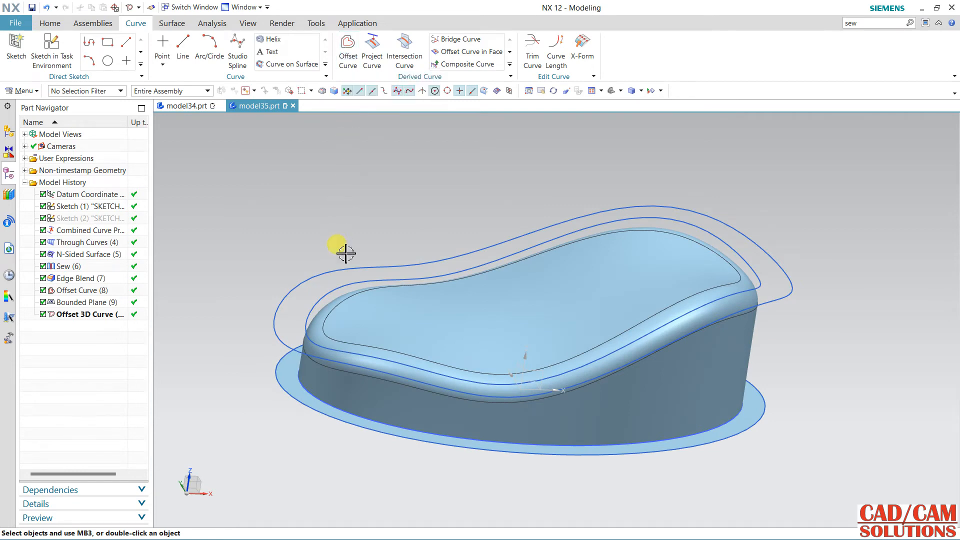
pyautogui.moveTo(345, 271); pyautogui.dragTo(359, 234, button='middle')
pyautogui.click(511, 67)
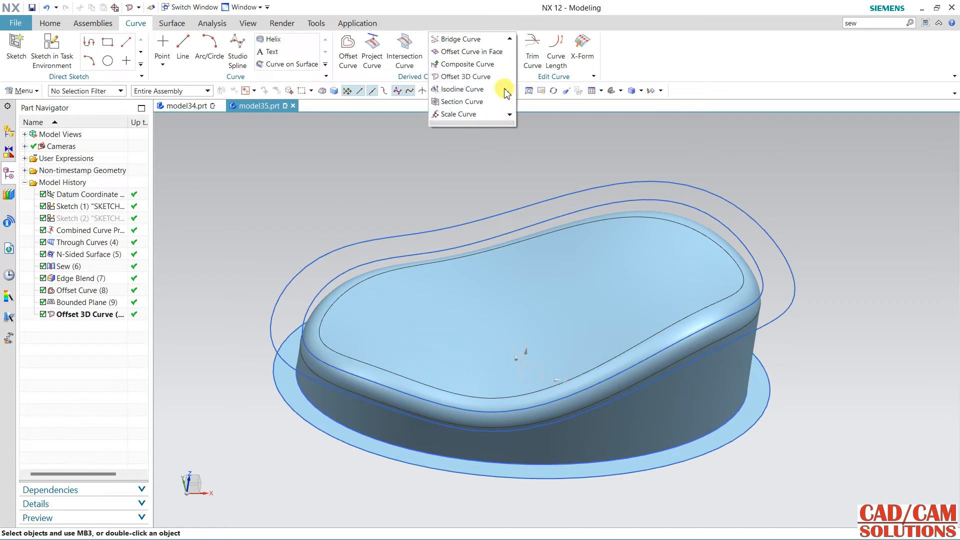
pyautogui.click(440, 114)
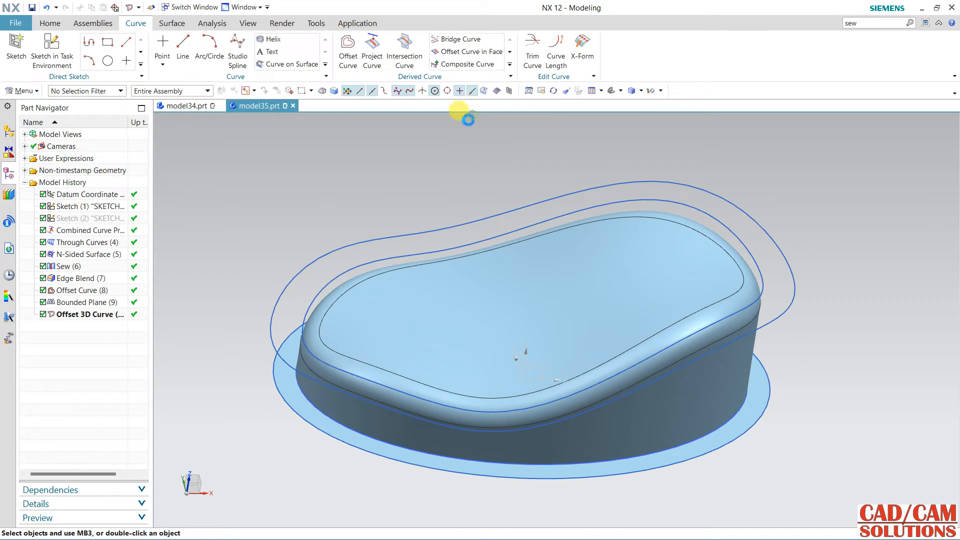
pyautogui.click(400, 239)
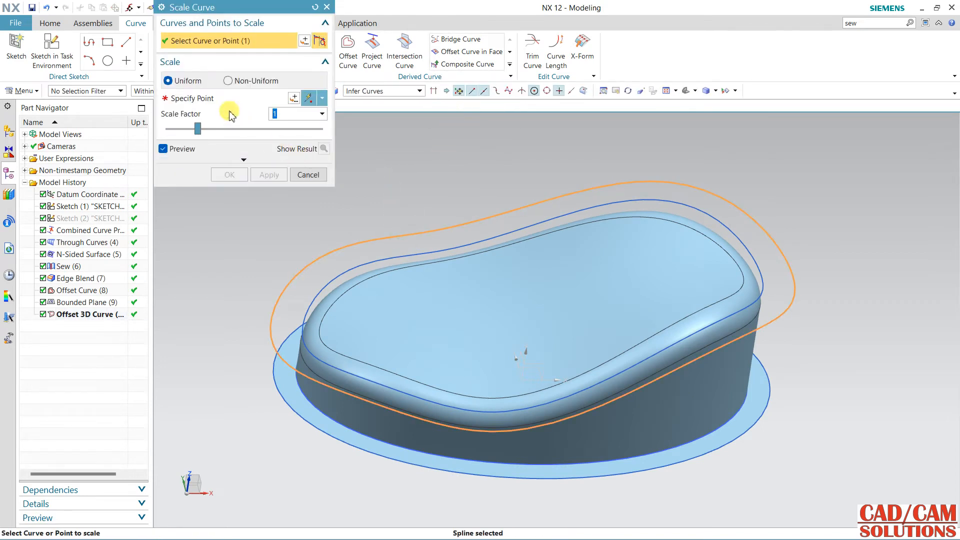
pyautogui.click(216, 99)
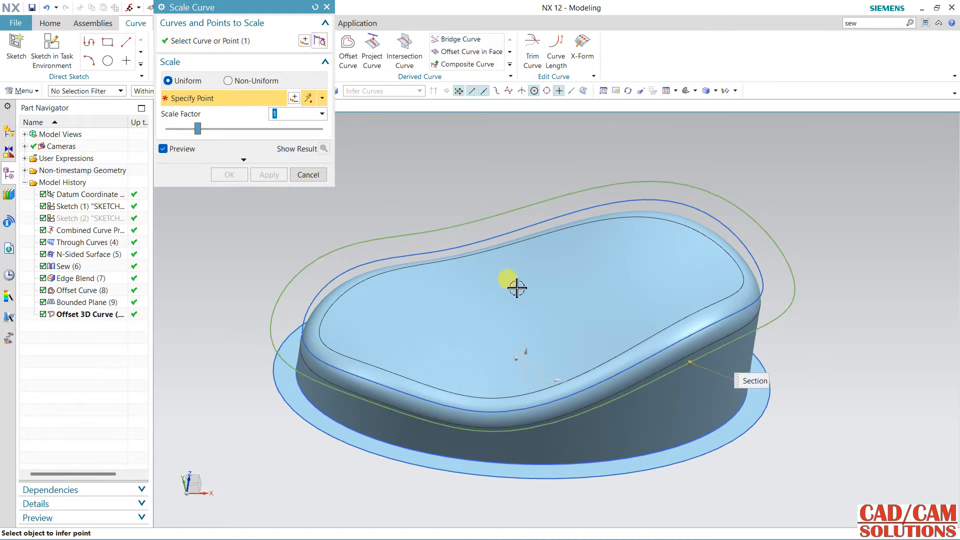
# - Define the scaling reference point at absolute coordinates X 0, Y 0, Z 25 mm
pyautogui.moveTo(515, 289)
pyautogui.mouseDown(button='middle')
pyautogui.moveTo(509, 253)
pyautogui.moveTo(511, 275)
pyautogui.mouseUp(button='middle')
pyautogui.click(296, 100)
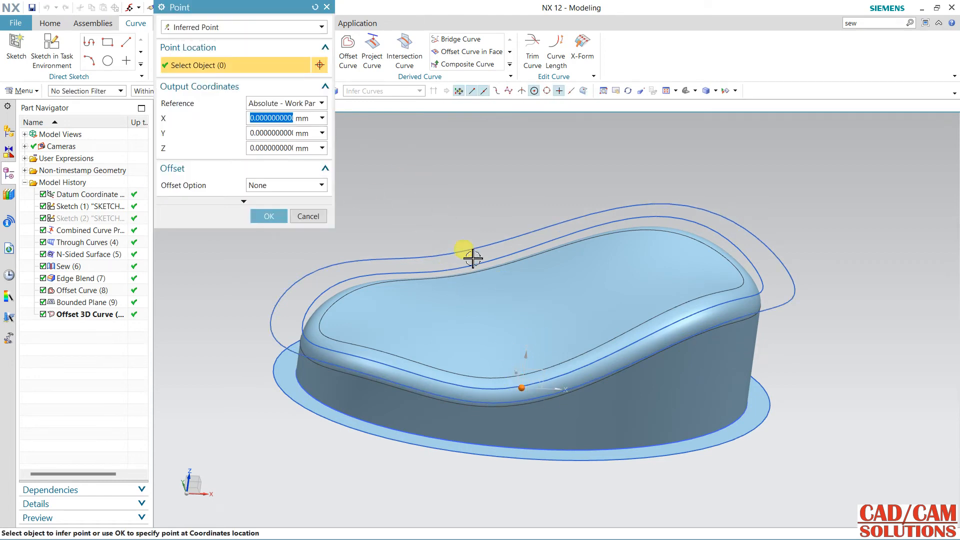
pyautogui.moveTo(472, 258); pyautogui.dragTo(463, 175, button='middle')
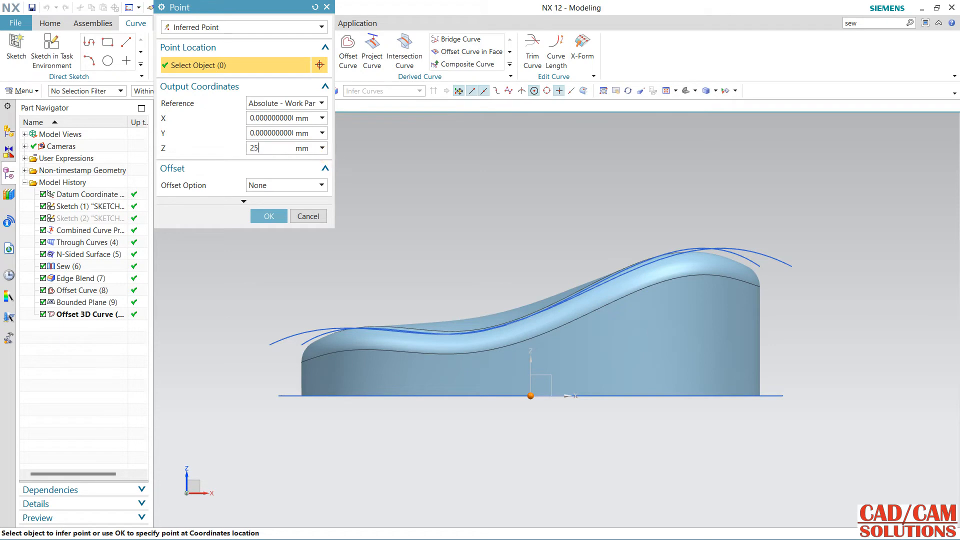
pyautogui.write('25')
pyautogui.press('Return')
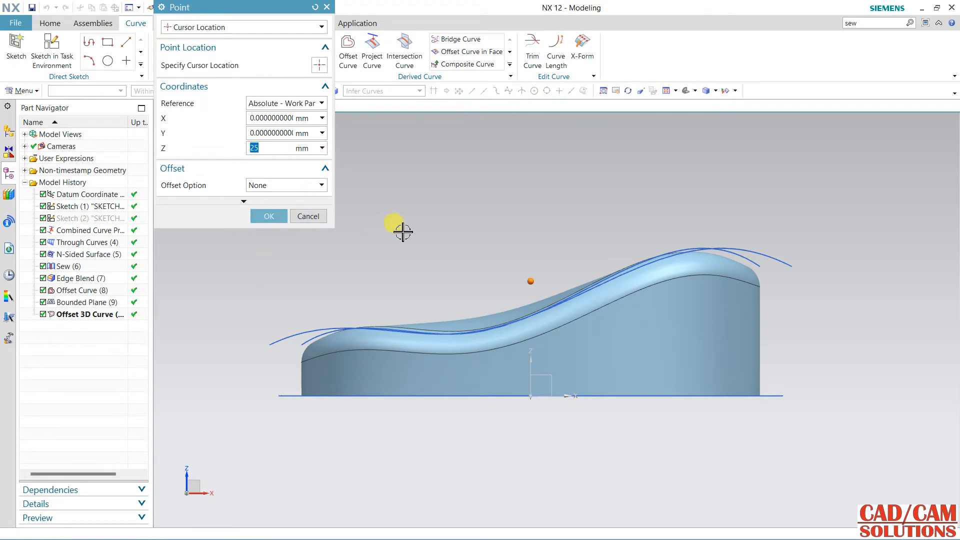
pyautogui.moveTo(402, 232); pyautogui.dragTo(527, 290, button='middle')
pyautogui.click(269, 216)
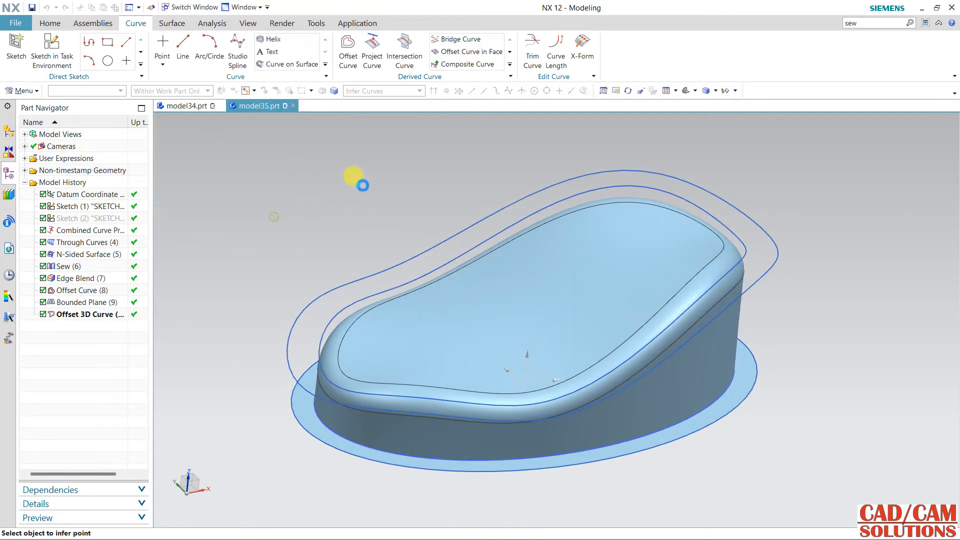
# - Try scale factors of 0.5 and 2 on the outer 3D offset curve
pyautogui.click(286, 115)
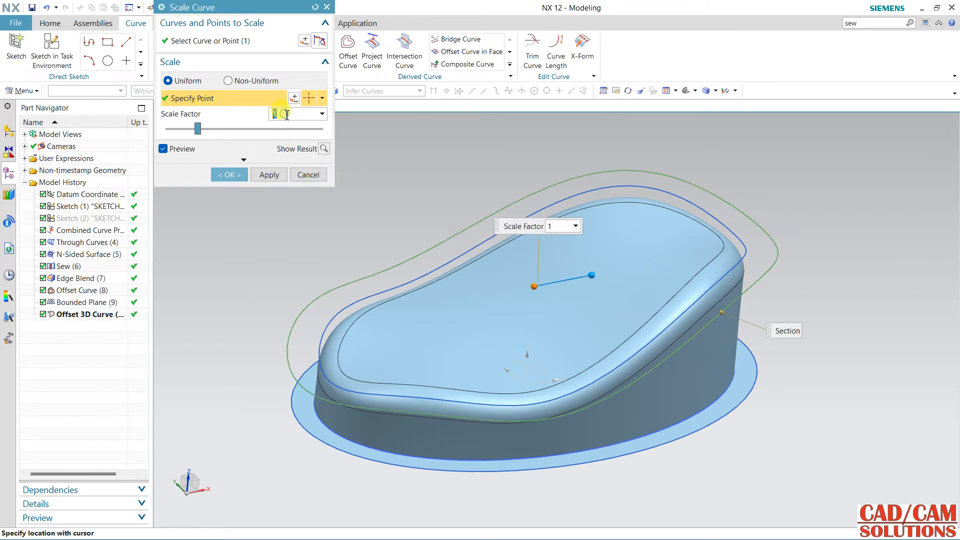
pyautogui.write('.5')
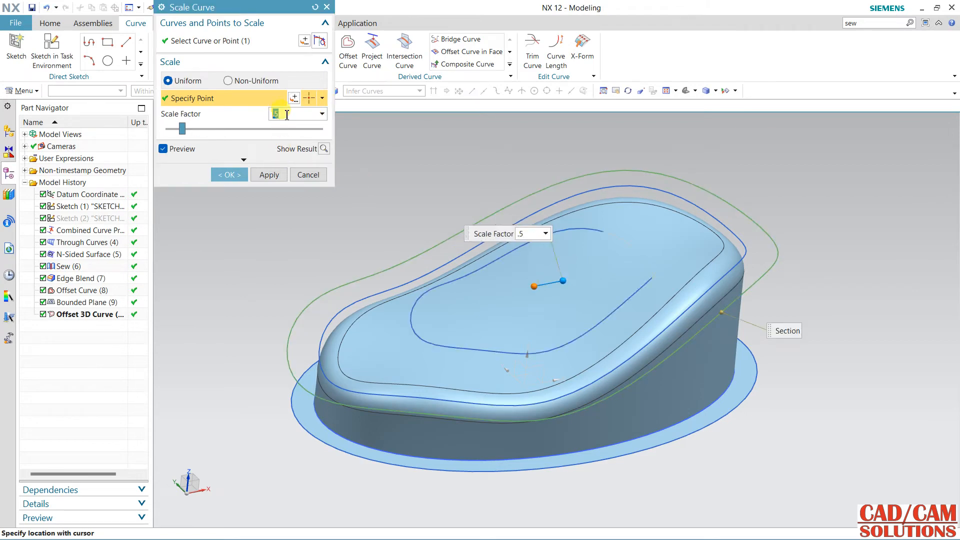
pyautogui.moveTo(592, 276)
pyautogui.mouseDown(button='middle')
pyautogui.moveTo(579, 253)
pyautogui.moveTo(575, 270)
pyautogui.mouseUp(button='middle')
pyautogui.press('Return')
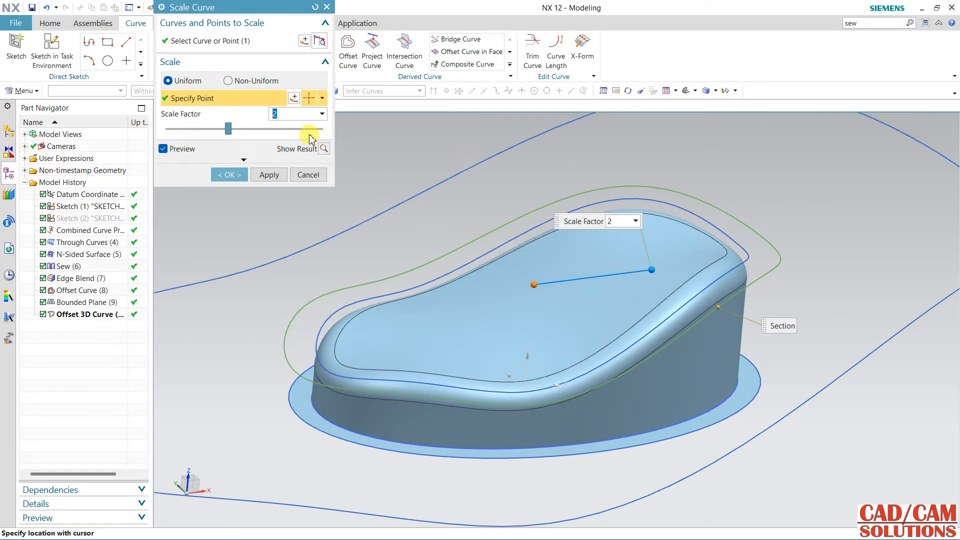
# - Set the uniform scale factor of the outer 3D offset curve to 1.2
pyautogui.write('1.2')
pyautogui.press('Return')
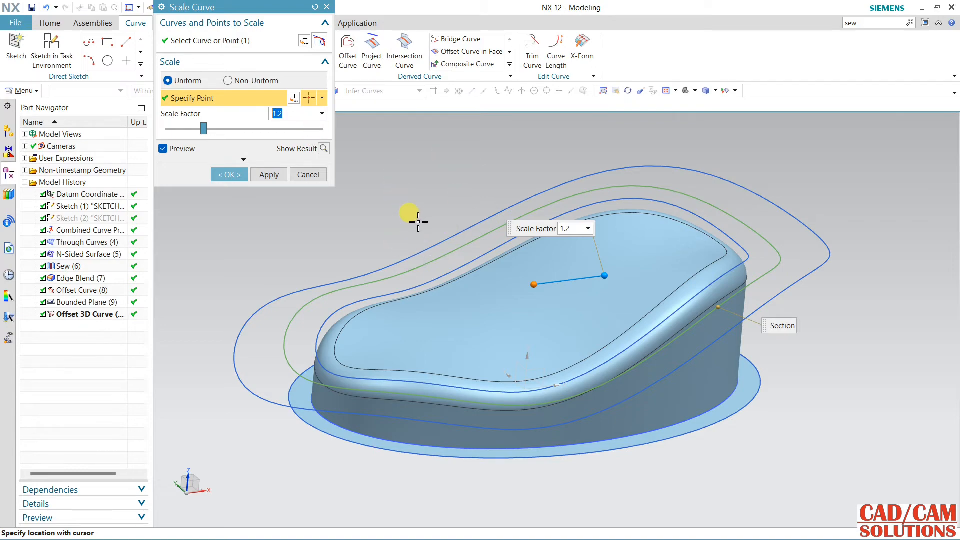
pyautogui.moveTo(419, 222); pyautogui.dragTo(395, 213, button='middle')
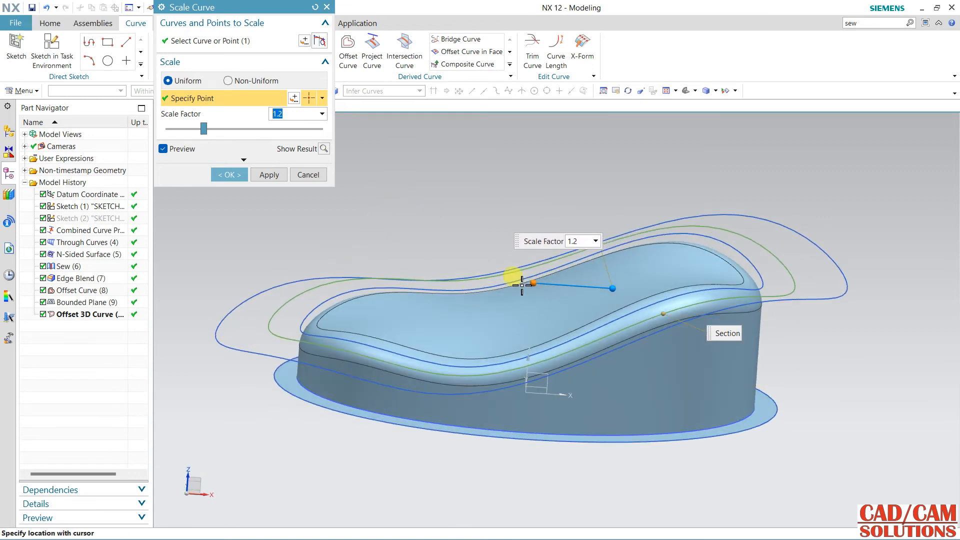
# - Move the scaling reference point down onto the body's front side wall and create the scaled curve
pyautogui.click(531, 306)
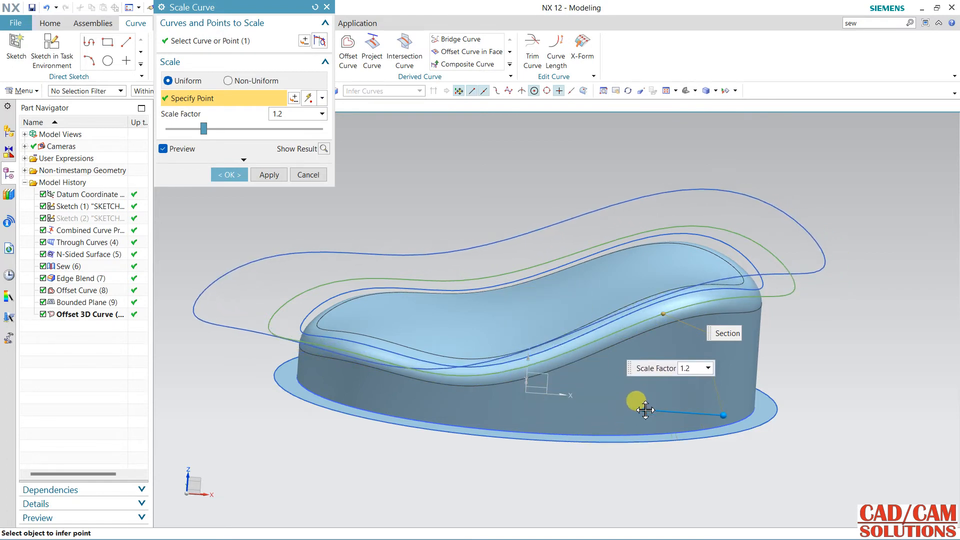
pyautogui.click(645, 410)
pyautogui.moveTo(827, 295); pyautogui.dragTo(818, 340, button='middle')
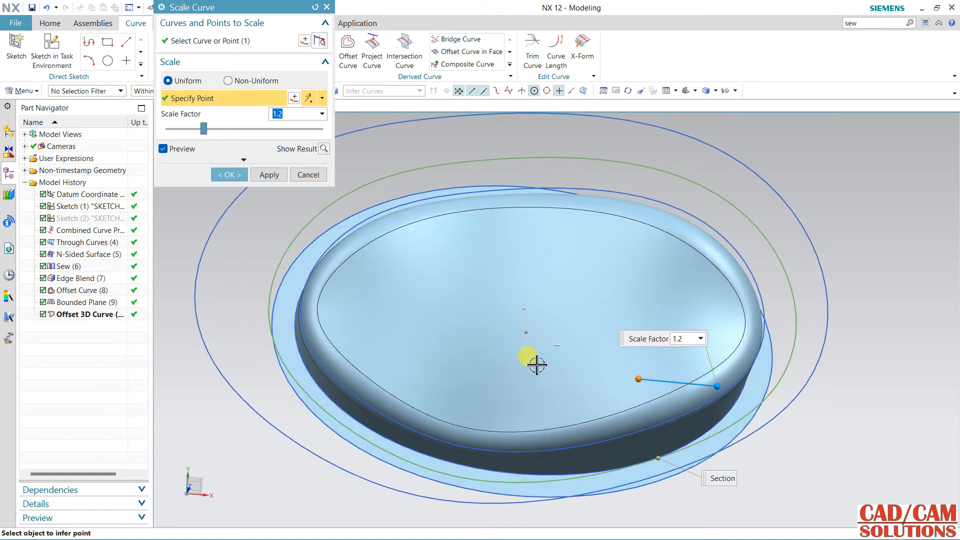
pyautogui.moveTo(537, 365); pyautogui.dragTo(542, 330, button='middle')
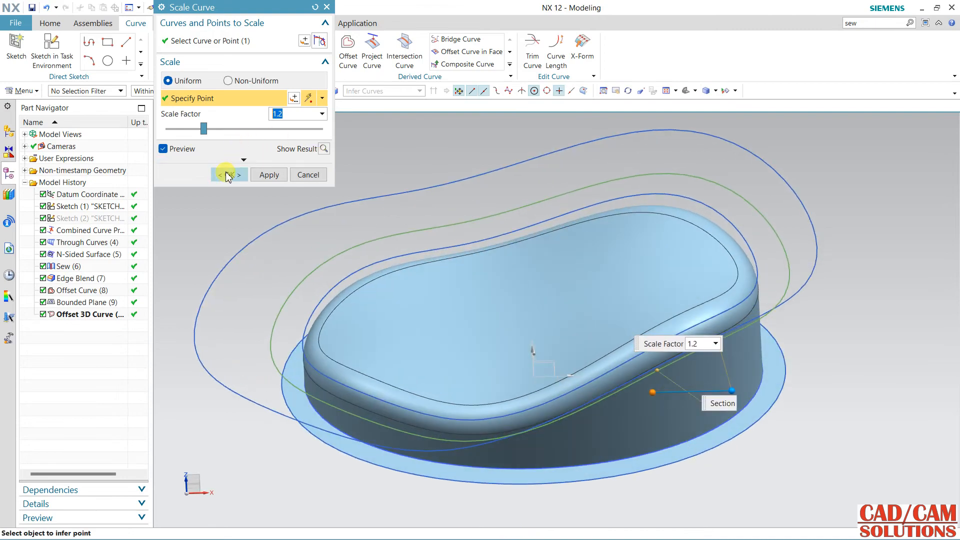
pyautogui.click(226, 175)
pyautogui.moveTo(225, 193)
pyautogui.mouseDown(button='middle')
pyautogui.moveTo(281, 260)
pyautogui.moveTo(255, 191)
pyautogui.moveTo(270, 176)
pyautogui.moveTo(265, 191)
pyautogui.moveTo(232, 209)
pyautogui.mouseUp(button='middle')
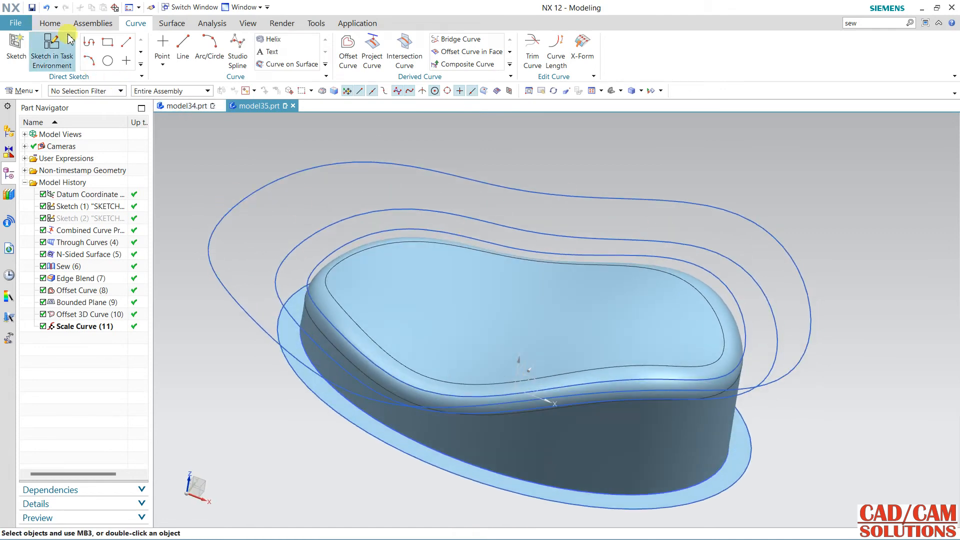
pyautogui.click(50, 23)
pyautogui.click(675, 50)
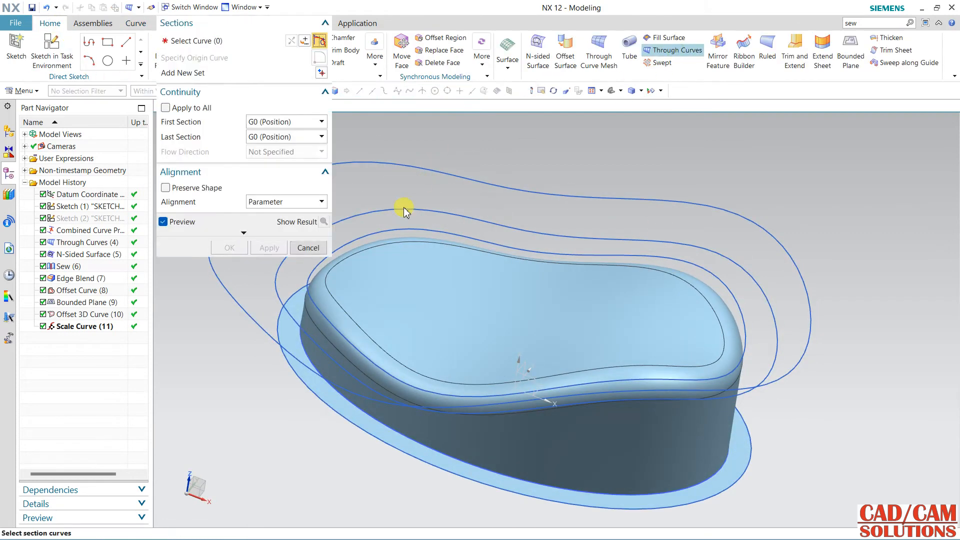
pyautogui.click(389, 233)
pyautogui.middleClick(385, 196)
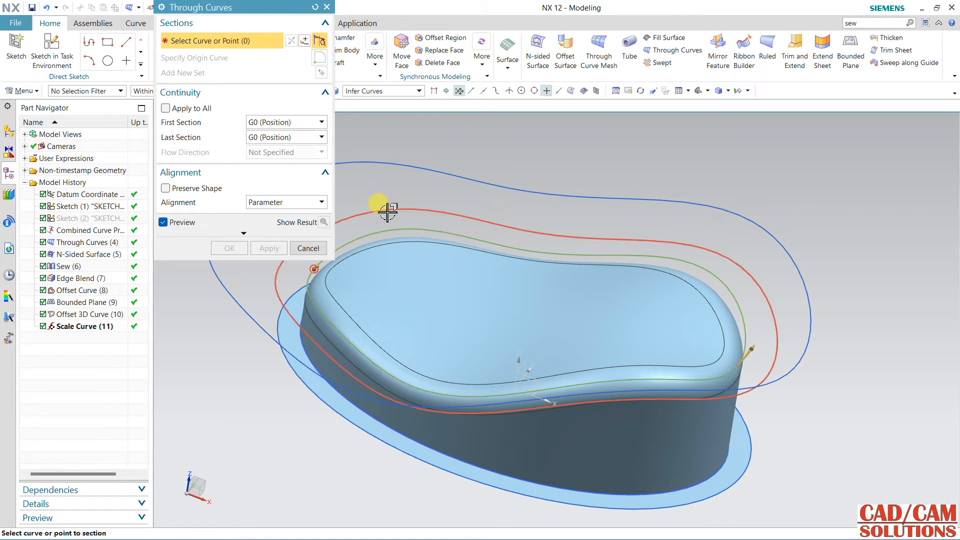
pyautogui.click(380, 207)
pyautogui.middleClick(383, 188)
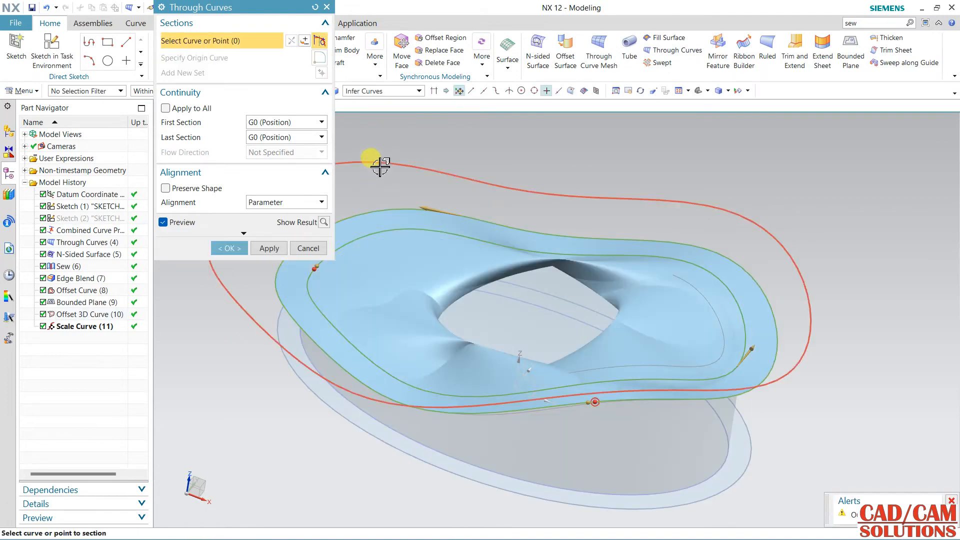
pyautogui.click(380, 166)
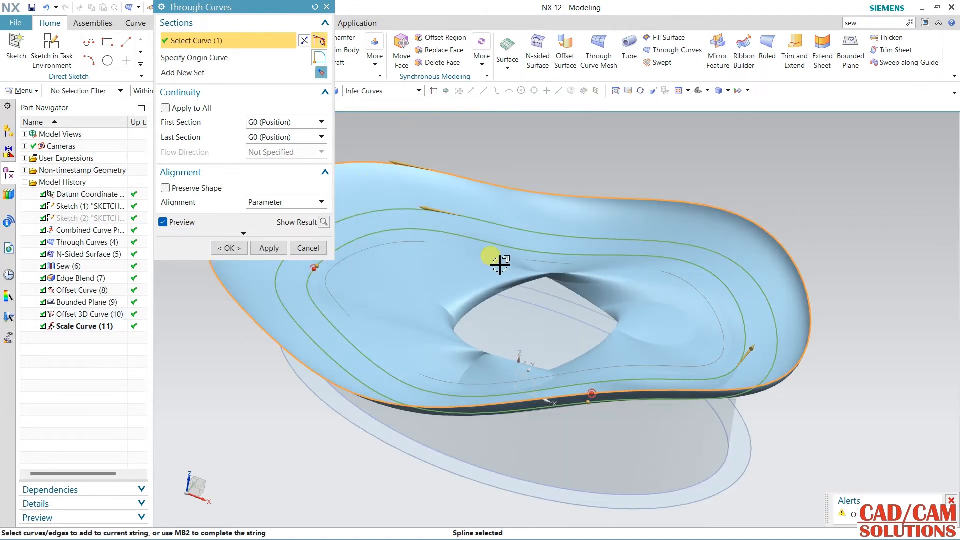
pyautogui.moveTo(754, 346); pyautogui.dragTo(825, 316, button='middle')
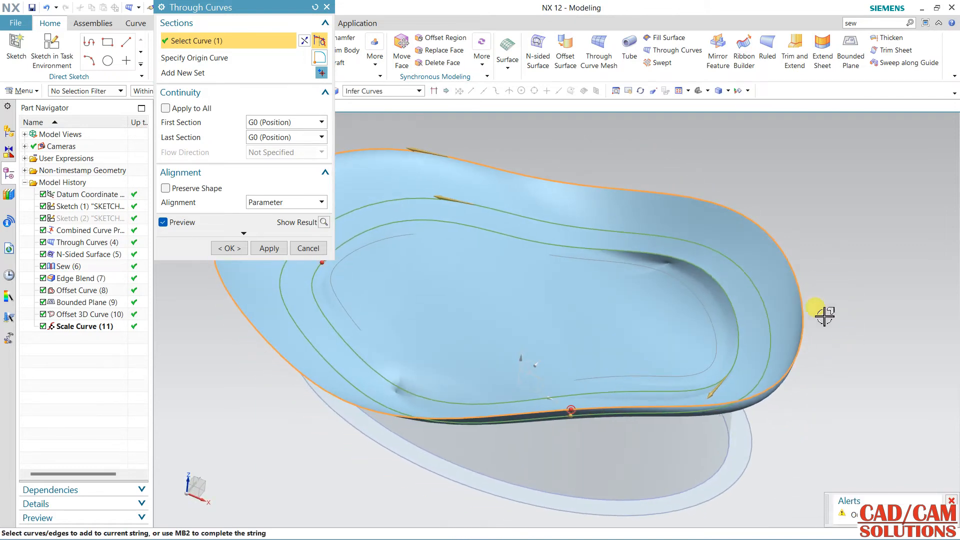
pyautogui.click(716, 392)
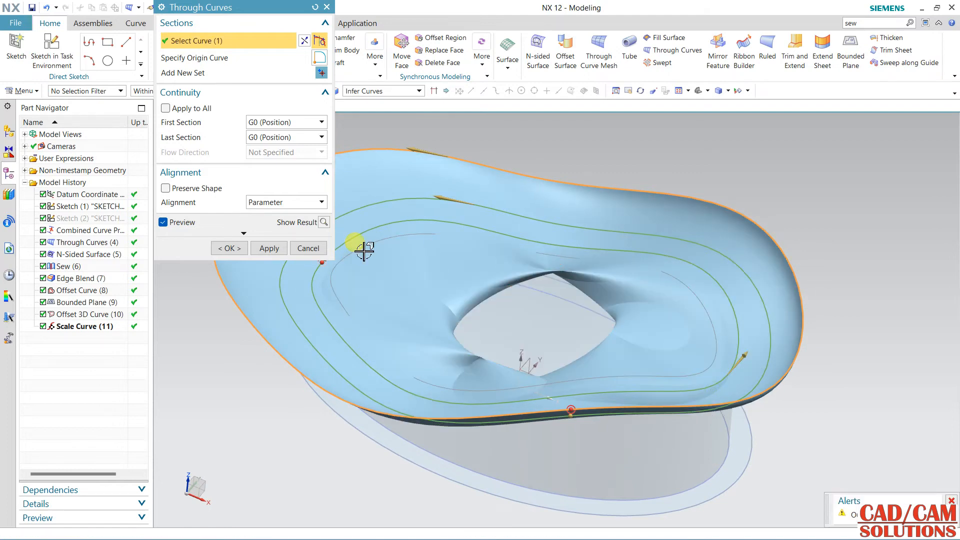
pyautogui.click(308, 248)
# - Hide the blended solid body through its N-Sided Surface feature, leaving only the curves and the bounded plane
pyautogui.moveTo(455, 335); pyautogui.dragTo(458, 310, button='middle')
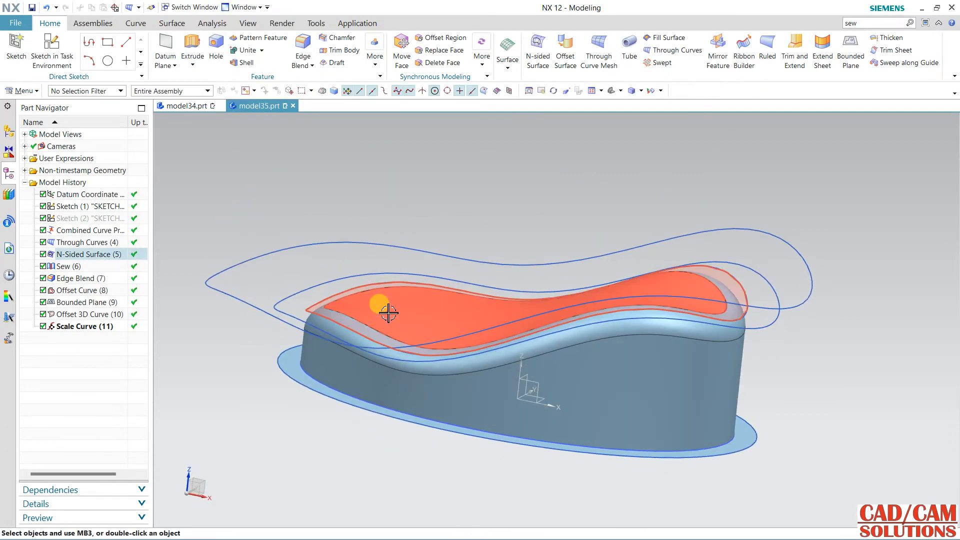
pyautogui.click(84, 255)
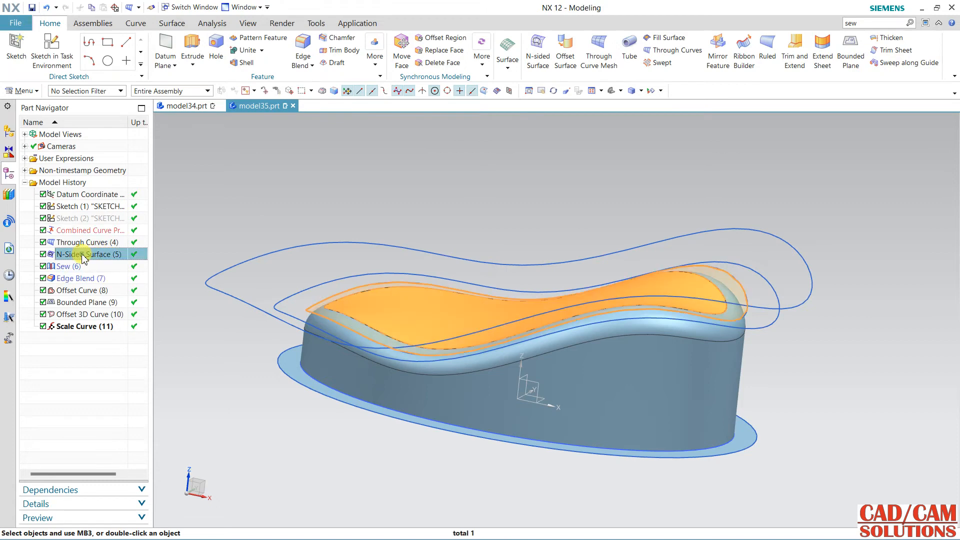
pyautogui.rightClick(62, 259)
pyautogui.click(78, 255)
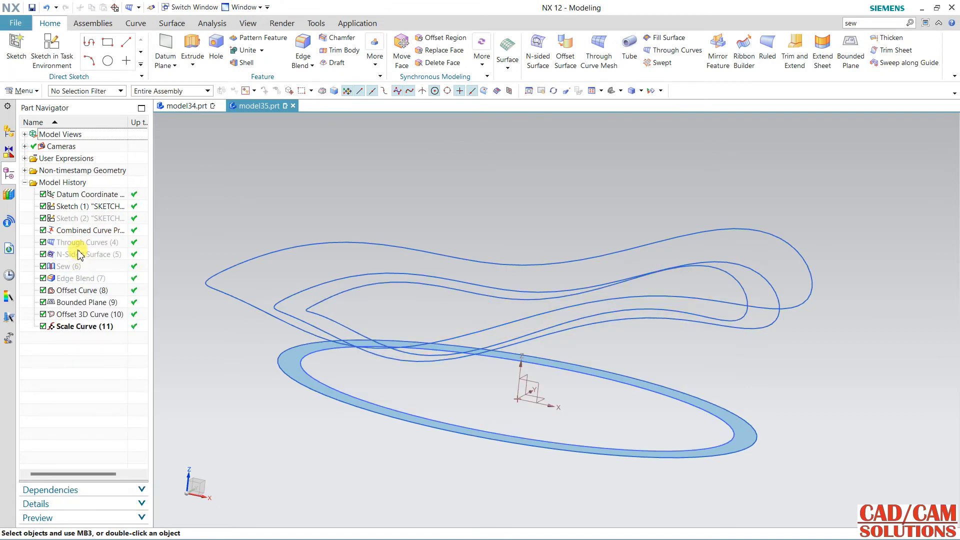
# - Set up a Through Curves surface from the combined projection curve to the 3D offset curve, reversing the second section's direction
pyautogui.moveTo(306, 223); pyautogui.dragTo(295, 220, button='middle')
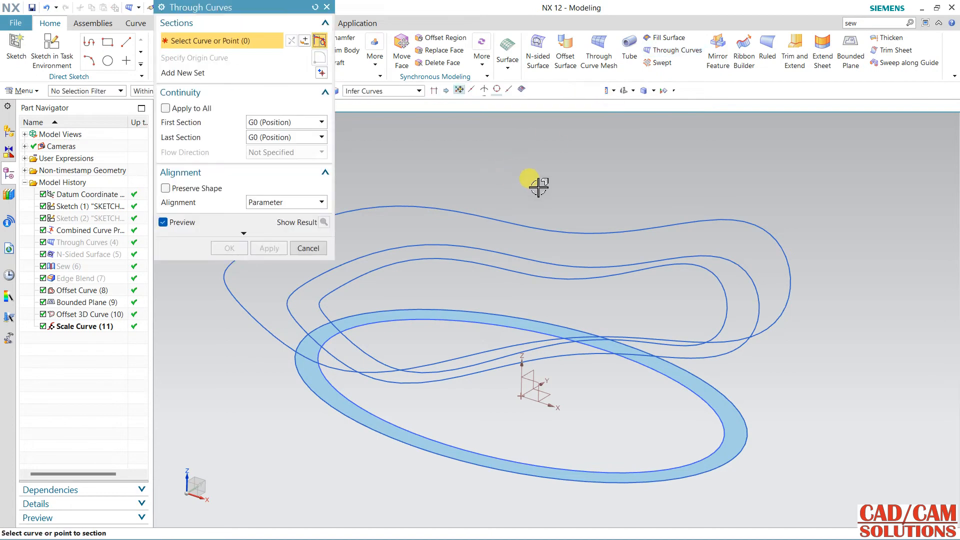
pyautogui.moveTo(531, 182); pyautogui.dragTo(548, 217, button='middle')
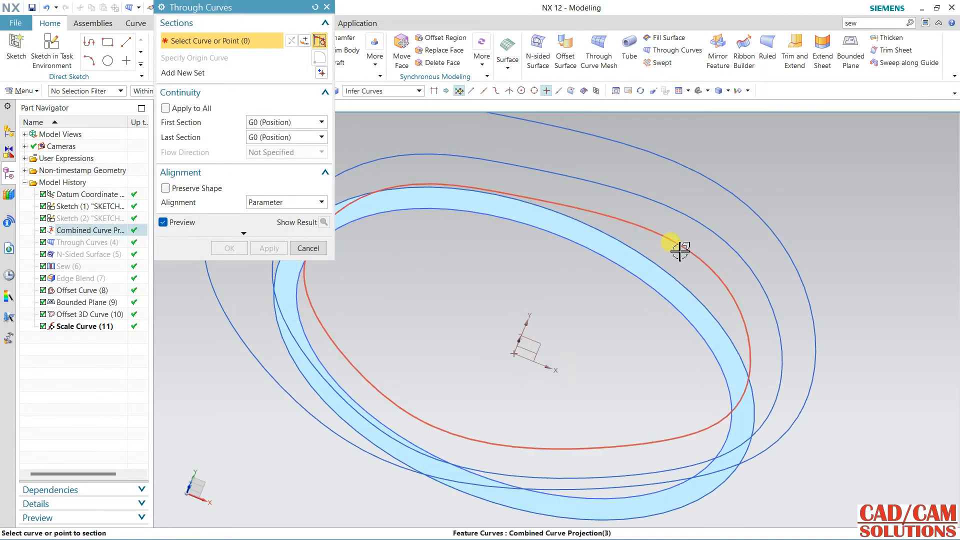
pyautogui.click(677, 251)
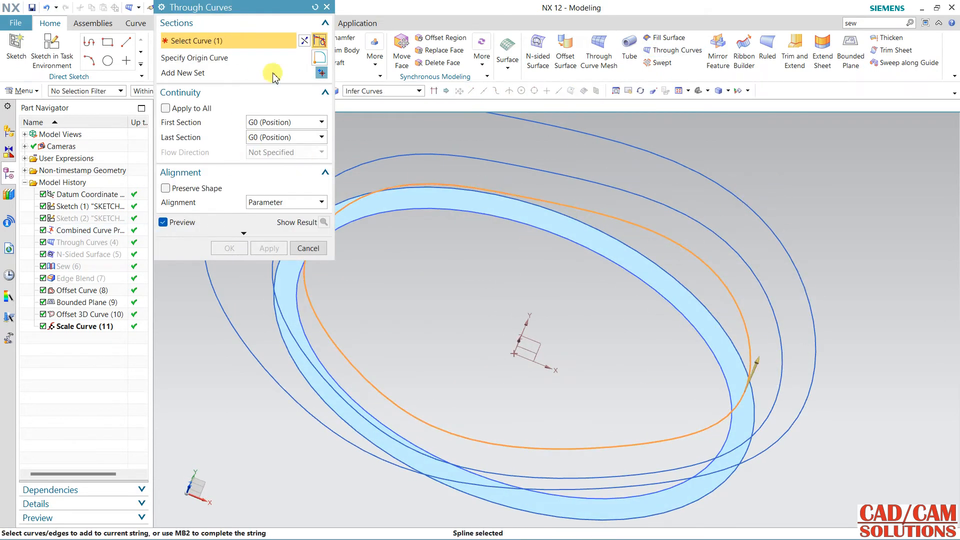
pyautogui.click(321, 74)
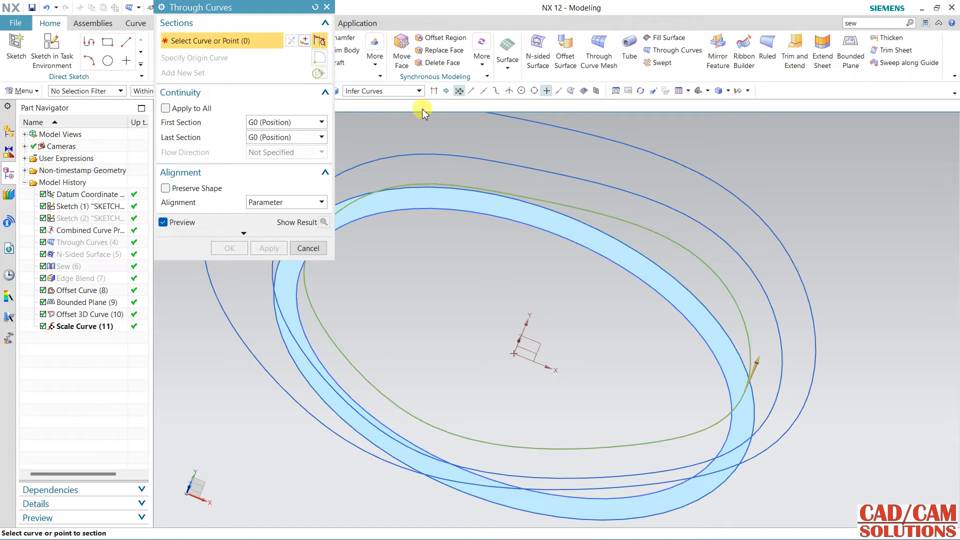
pyautogui.click(780, 398)
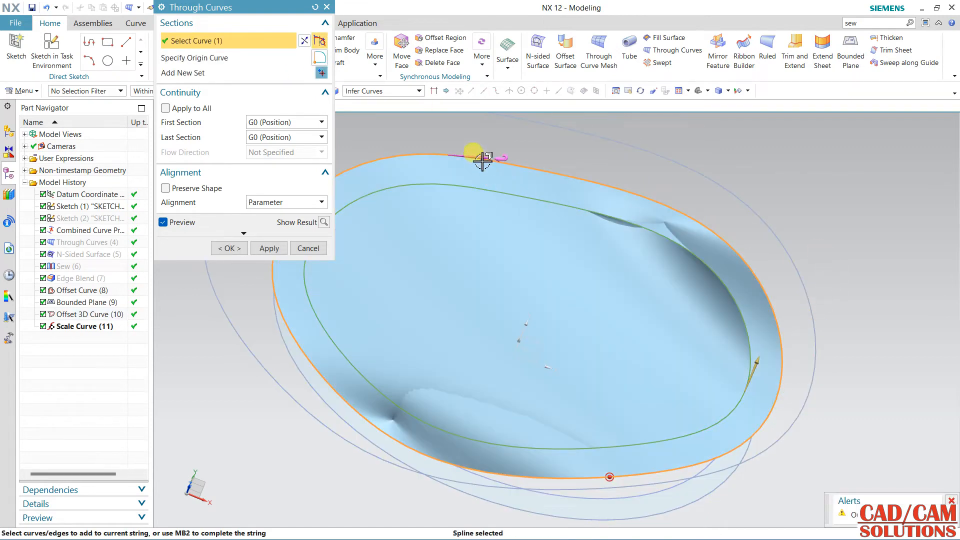
pyautogui.click(304, 41)
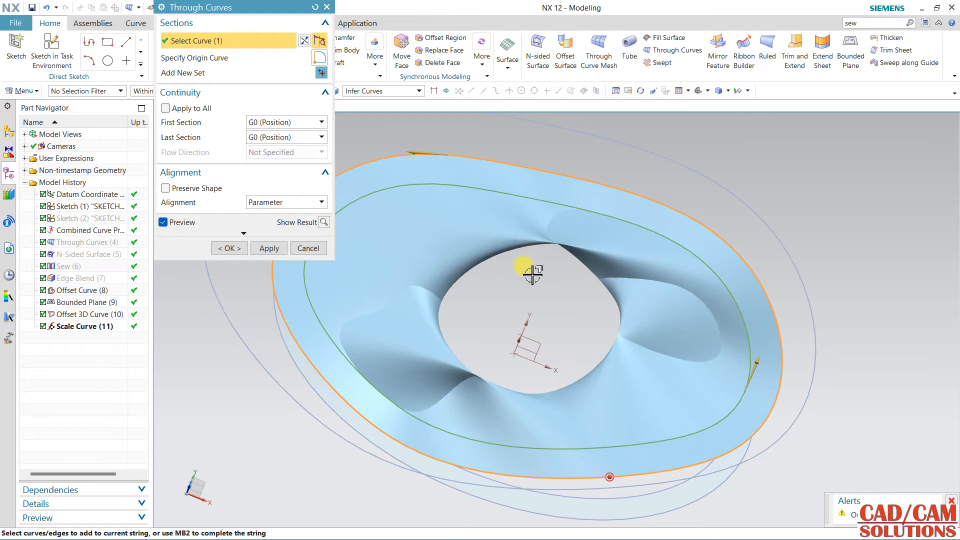
# - Set the Through Curves alignment method to By Points
pyautogui.moveTo(532, 274); pyautogui.dragTo(514, 244, button='middle')
pyautogui.click(244, 233)
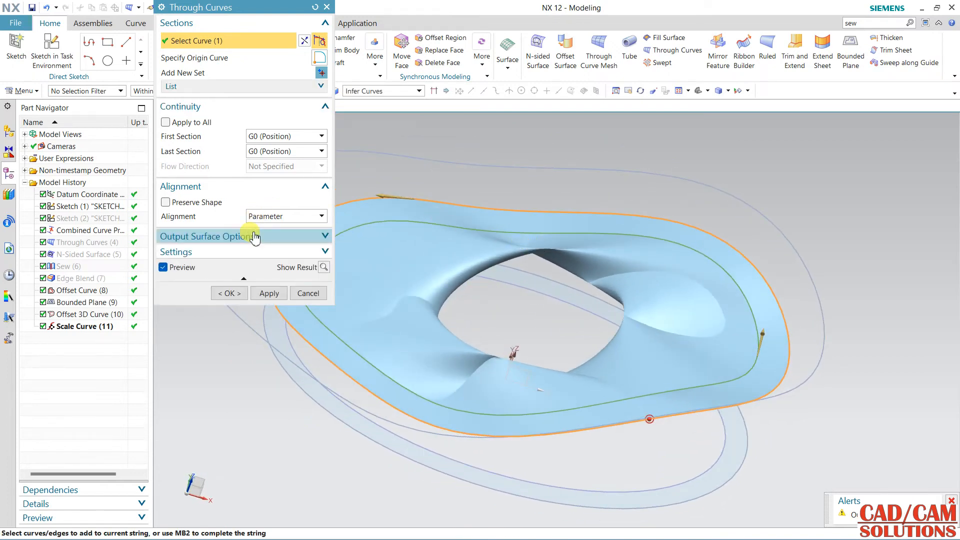
pyautogui.click(287, 216)
pyautogui.click(272, 251)
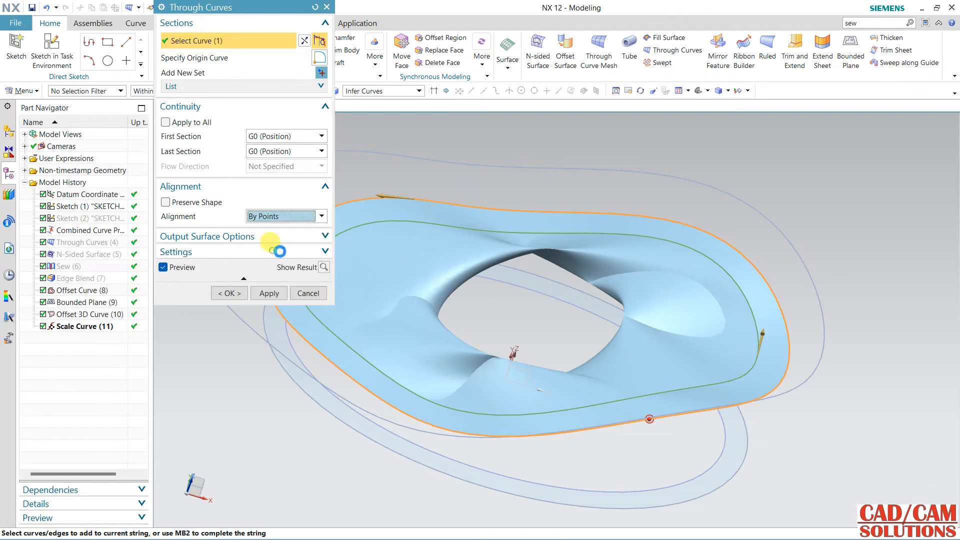
# - Slide the alignment points along both sections to untwist the surface, placing the inner section's end point at 97 percent
pyautogui.moveTo(419, 204); pyautogui.dragTo(787, 331)
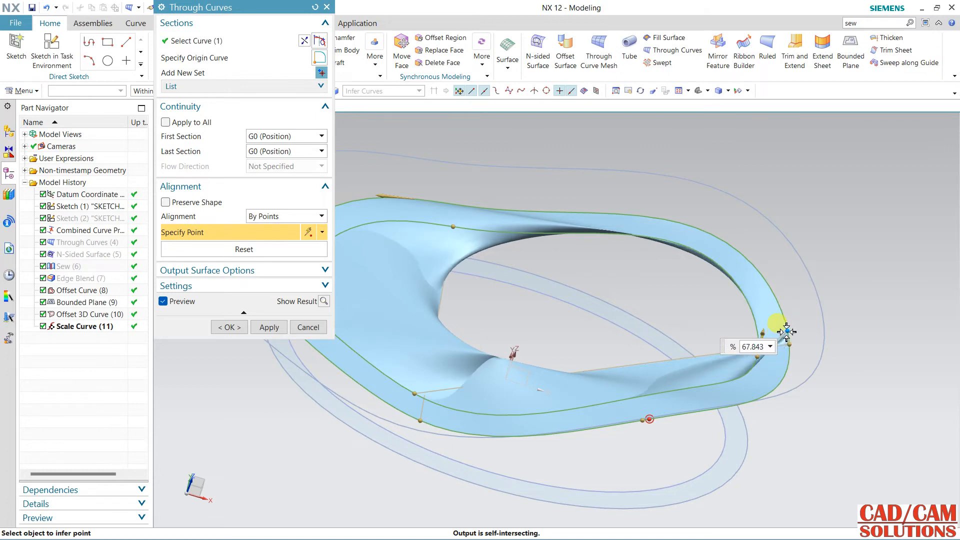
pyautogui.moveTo(690, 331); pyautogui.dragTo(746, 315, button='middle')
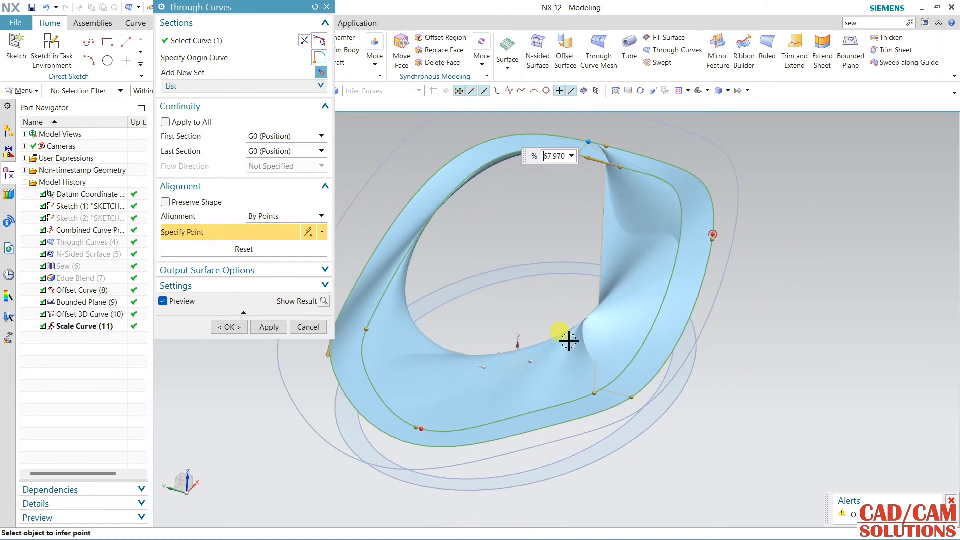
pyautogui.moveTo(639, 401); pyautogui.dragTo(339, 380)
pyautogui.moveTo(338, 355); pyautogui.dragTo(345, 317)
pyautogui.moveTo(716, 403); pyautogui.dragTo(518, 442, button='middle')
pyautogui.moveTo(533, 454); pyautogui.dragTo(732, 207)
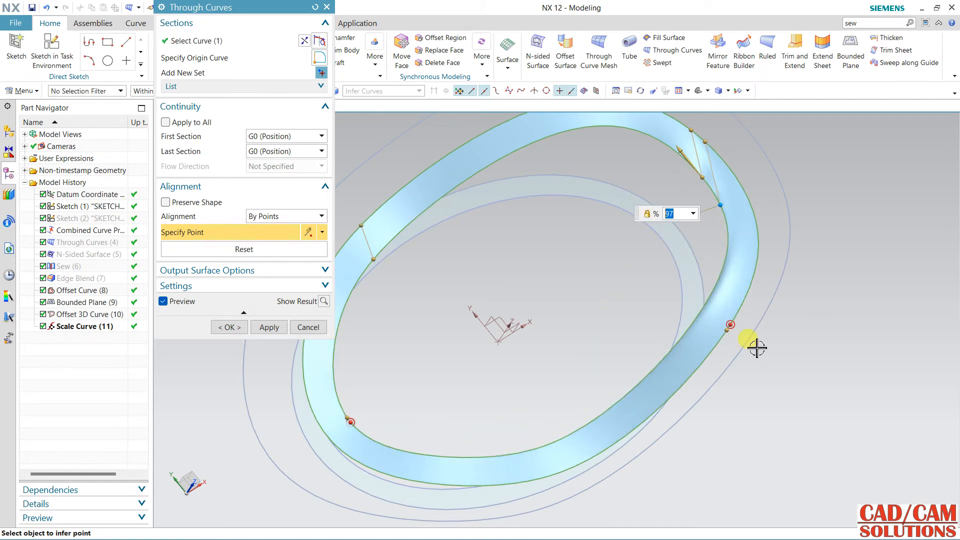
# - Move the outer section's two alignment points at the ring's narrow end opposite their inner counterparts, at about 61.3 and 64.7 percent
pyautogui.moveTo(757, 387); pyautogui.dragTo(673, 385, button='middle')
pyautogui.scroll(5, 725, 285)
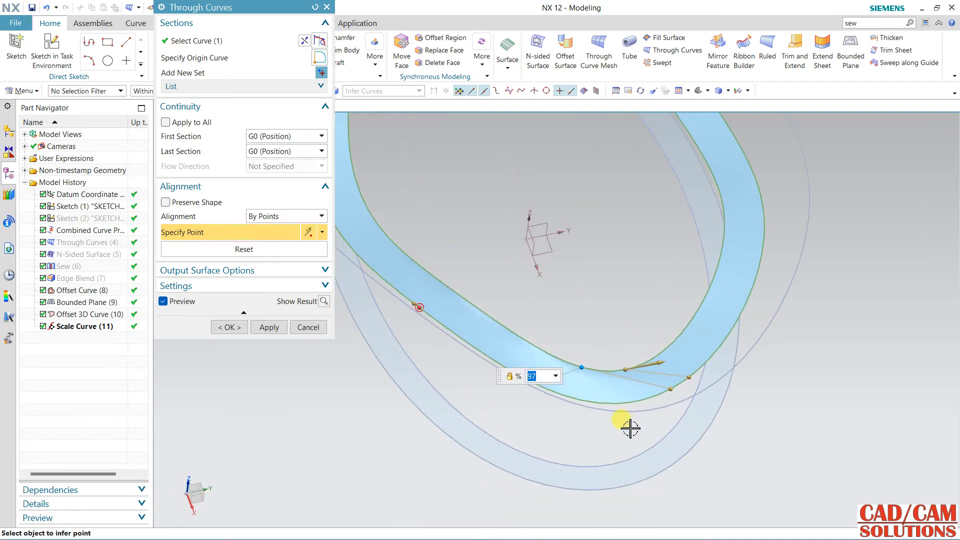
pyautogui.moveTo(683, 383); pyautogui.dragTo(616, 397)
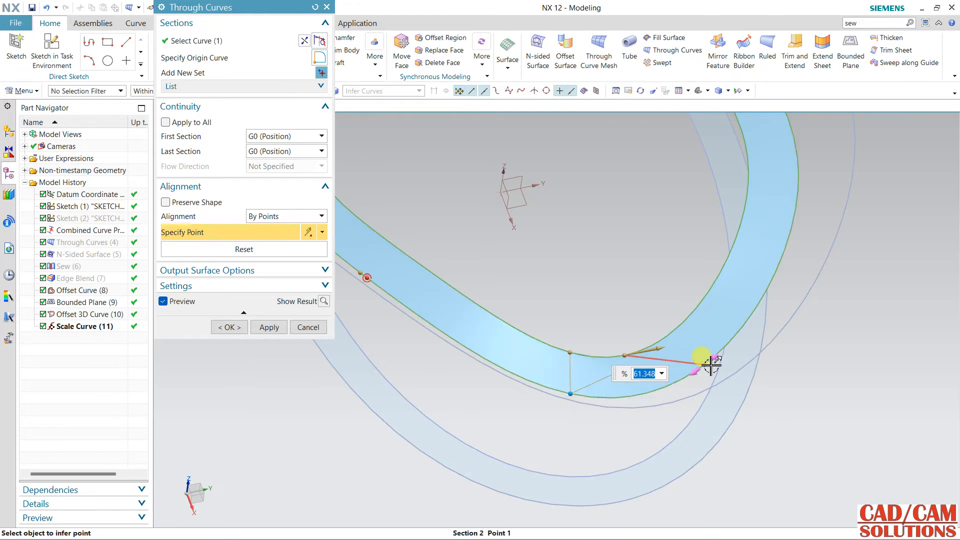
pyautogui.moveTo(710, 366); pyautogui.dragTo(660, 384)
# - Square up the alignment line on the ring's long side by moving its outer section point to about 97.2 percent
pyautogui.moveTo(643, 368); pyautogui.dragTo(767, 380, button='middle')
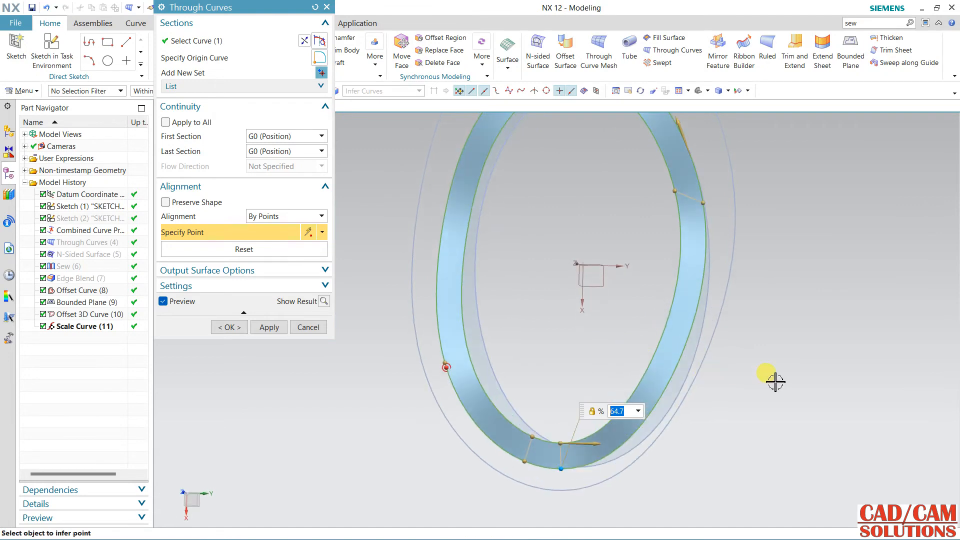
pyautogui.press('F8')
pyautogui.click(702, 188)
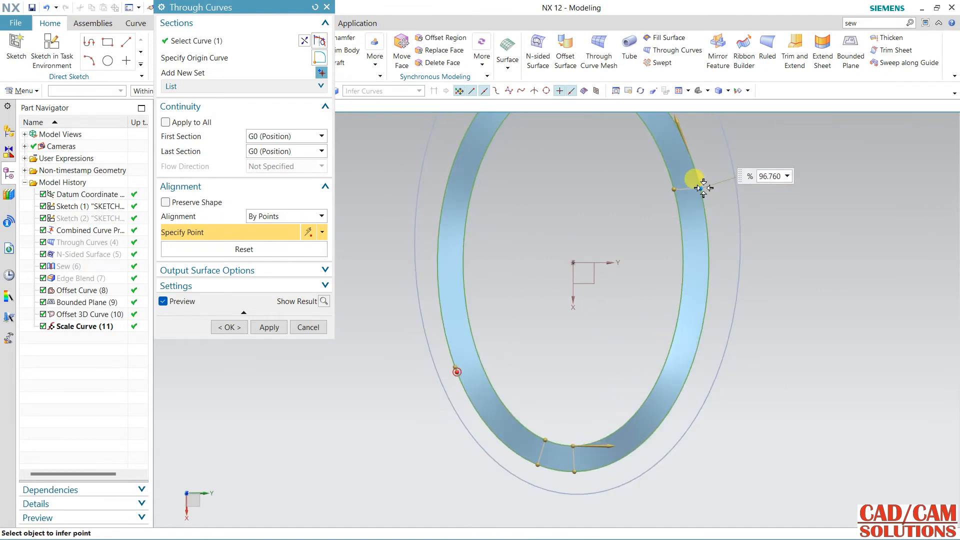
pyautogui.click(702, 184)
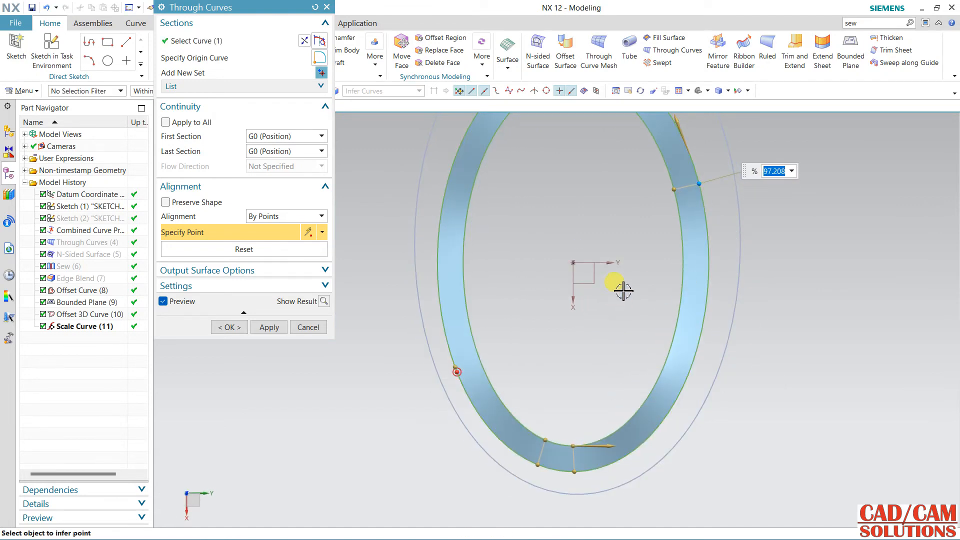
pyautogui.moveTo(623, 291); pyautogui.dragTo(672, 270, button='middle')
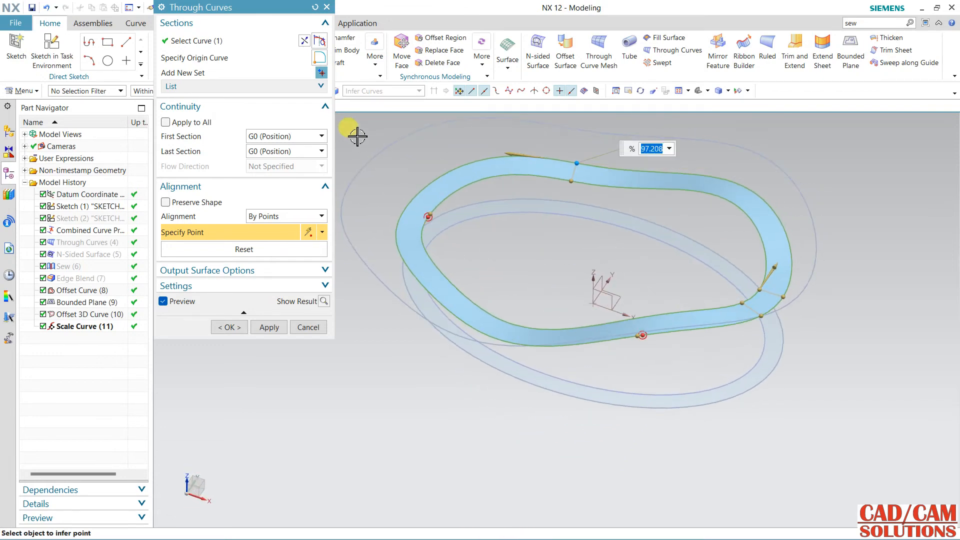
# - Add the large outer scaled curve as the third section of the Through Curves surface
pyautogui.click(320, 73)
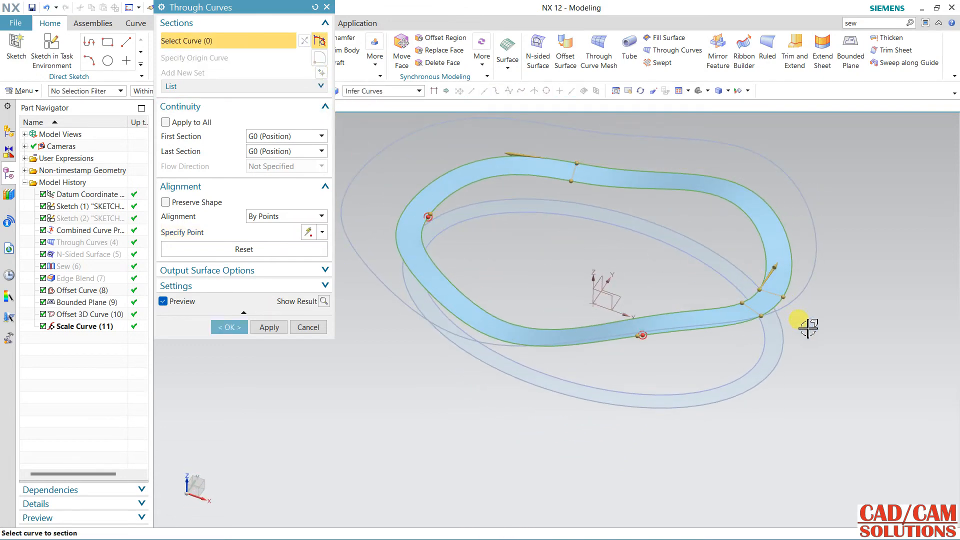
pyautogui.moveTo(808, 328); pyautogui.dragTo(843, 245, button='middle')
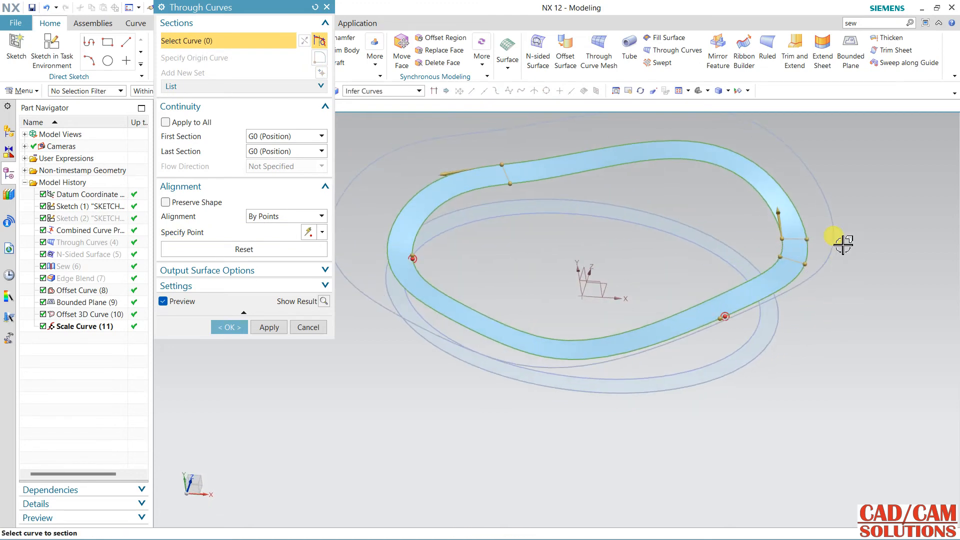
pyautogui.click(831, 231)
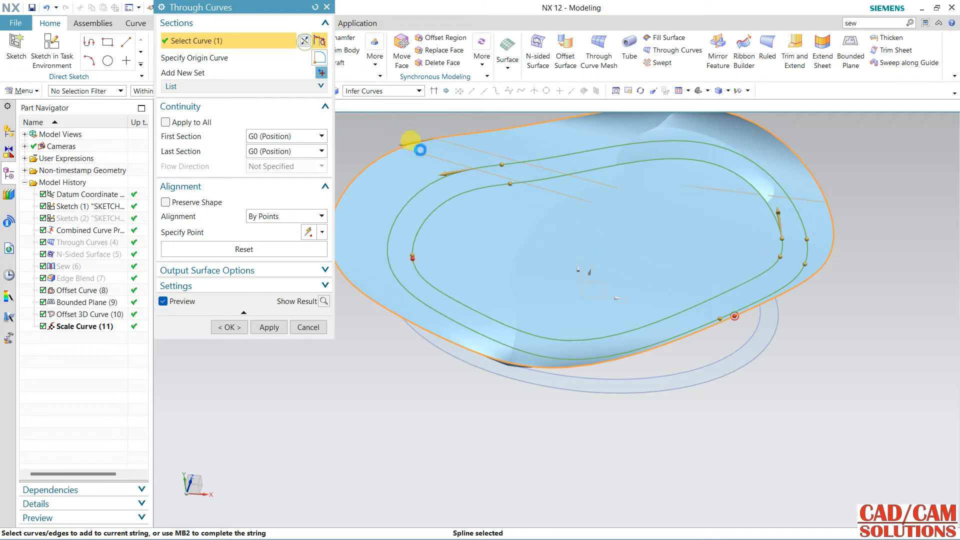
pyautogui.click(485, 167)
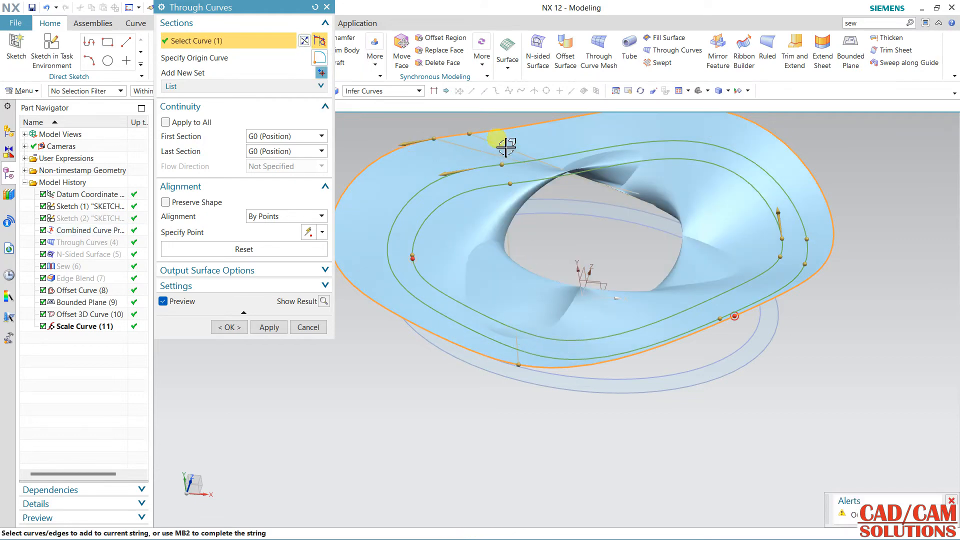
# - Slide the third section's alignment points opposite their inner counterparts to untwist the surface, placing the long-side point at about 95.5 percent
pyautogui.moveTo(473, 134); pyautogui.dragTo(823, 298)
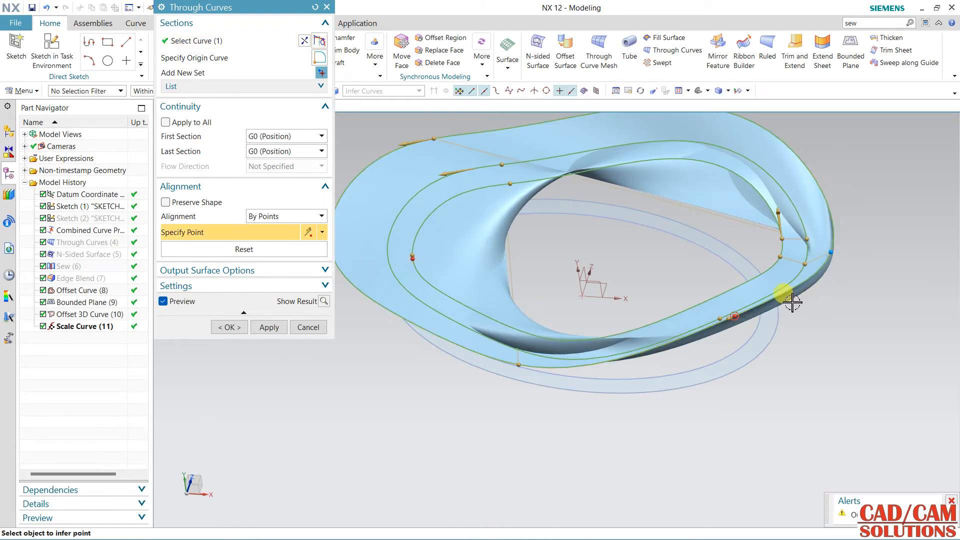
pyautogui.moveTo(440, 140); pyautogui.dragTo(827, 176)
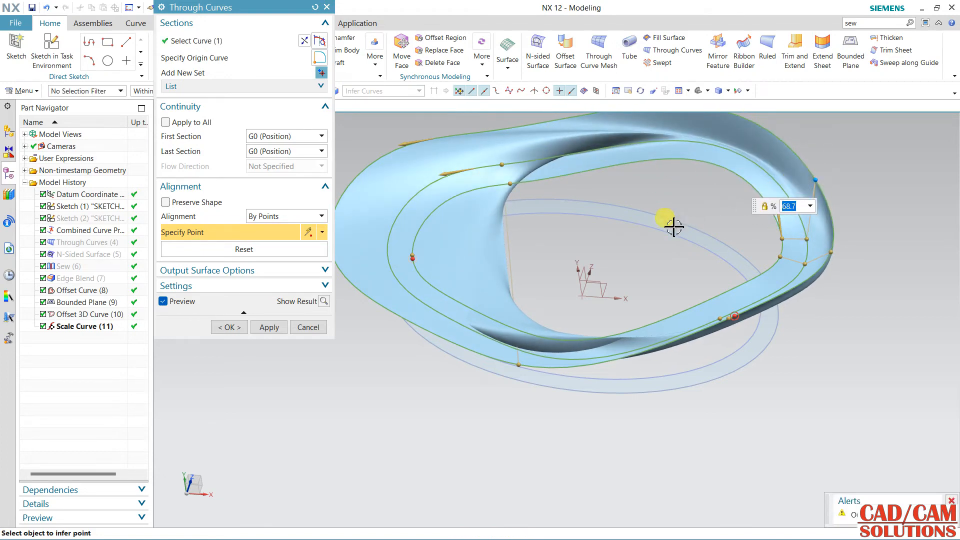
pyautogui.moveTo(583, 247)
pyautogui.mouseDown(button='middle')
pyautogui.moveTo(585, 278)
pyautogui.moveTo(583, 240)
pyautogui.moveTo(590, 249)
pyautogui.mouseUp(button='middle')
pyautogui.moveTo(536, 344); pyautogui.dragTo(477, 142)
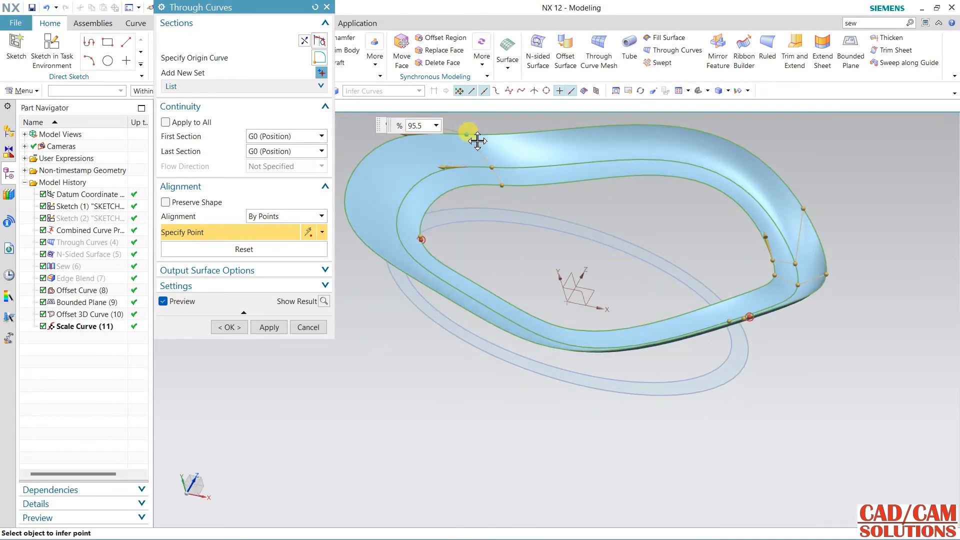
# - Fine-tune the third section's alignment points to about 95.1, 64.5 and 60.9 percent and create the rim surface
pyautogui.moveTo(557, 306)
pyautogui.mouseDown(button='middle')
pyautogui.moveTo(548, 336)
pyautogui.moveTo(543, 281)
pyautogui.moveTo(523, 301)
pyautogui.moveTo(560, 313)
pyautogui.mouseUp(button='middle')
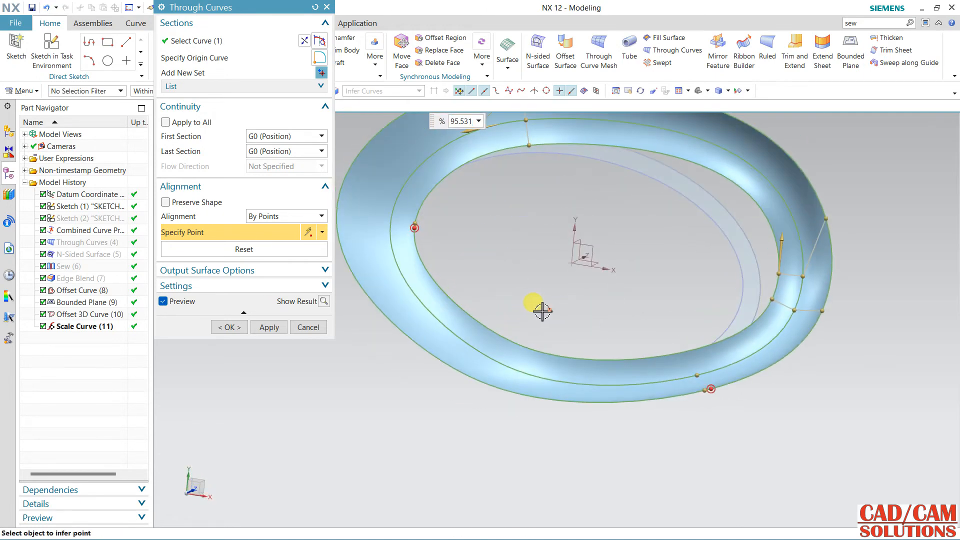
pyautogui.press('F8')
pyautogui.hotkey('ctrl', 'f')
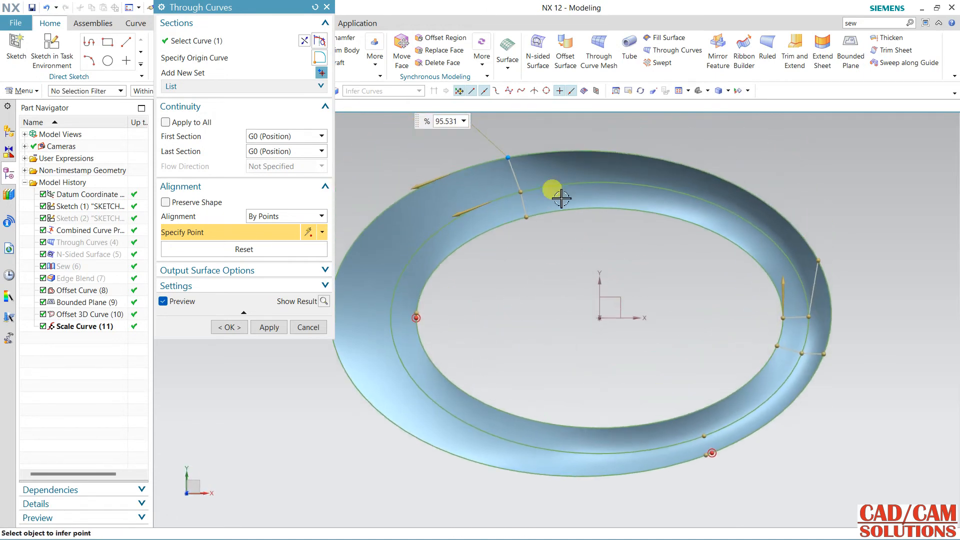
pyautogui.moveTo(513, 159); pyautogui.dragTo(515, 158)
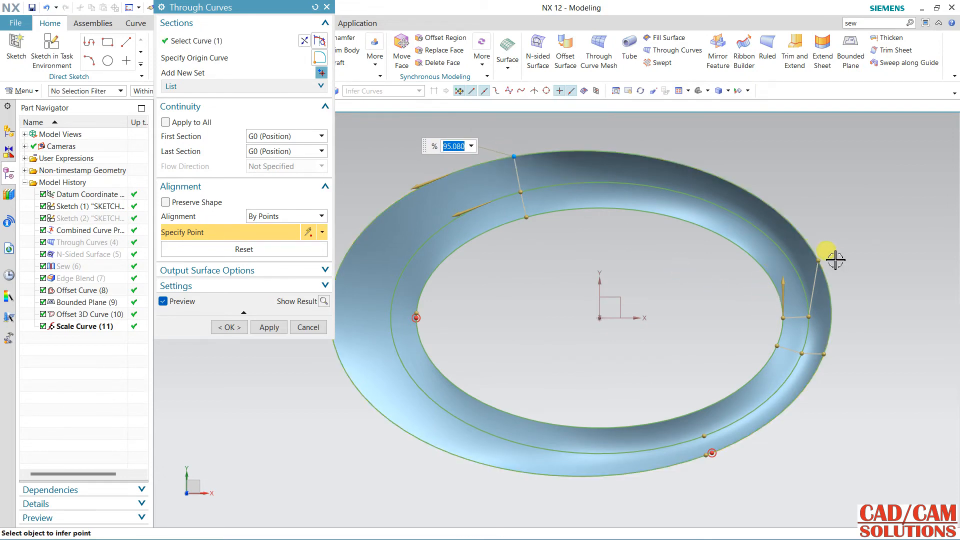
pyautogui.moveTo(821, 264); pyautogui.dragTo(831, 316)
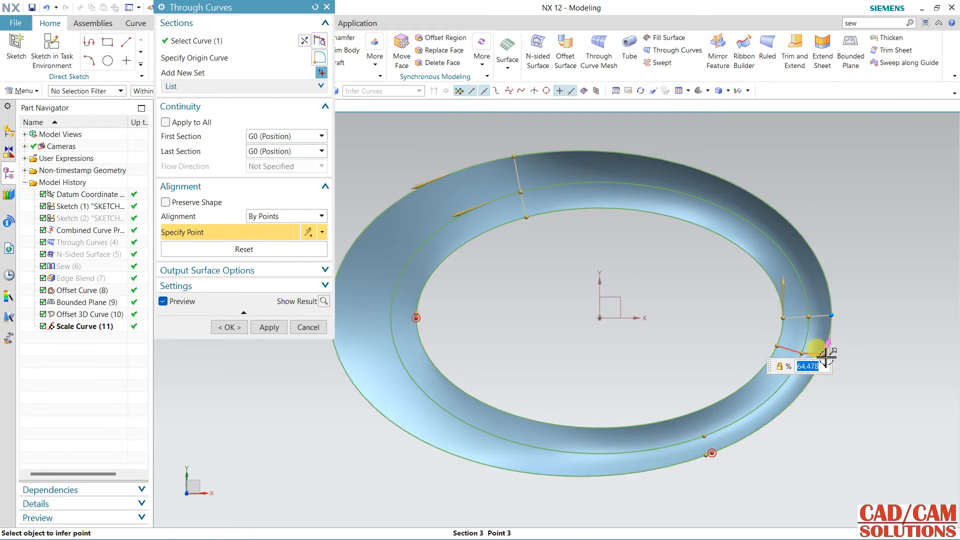
pyautogui.moveTo(824, 360); pyautogui.dragTo(822, 360)
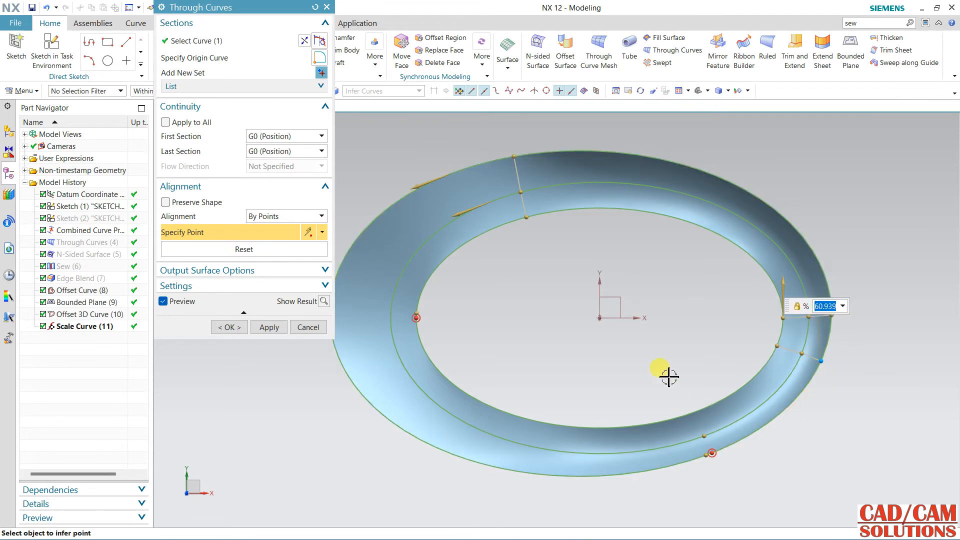
pyautogui.moveTo(669, 377); pyautogui.dragTo(660, 334, button='middle')
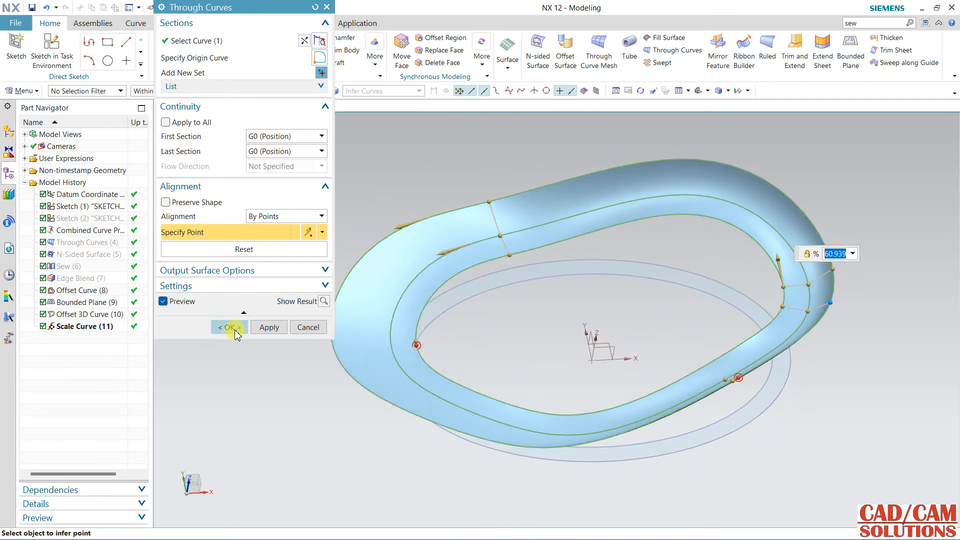
pyautogui.click(235, 331)
# - Create a Through Curves wall surface between the rim's innermost combined projection curve and the base ring's inner ellipse
pyautogui.moveTo(272, 317); pyautogui.dragTo(328, 337, button='middle')
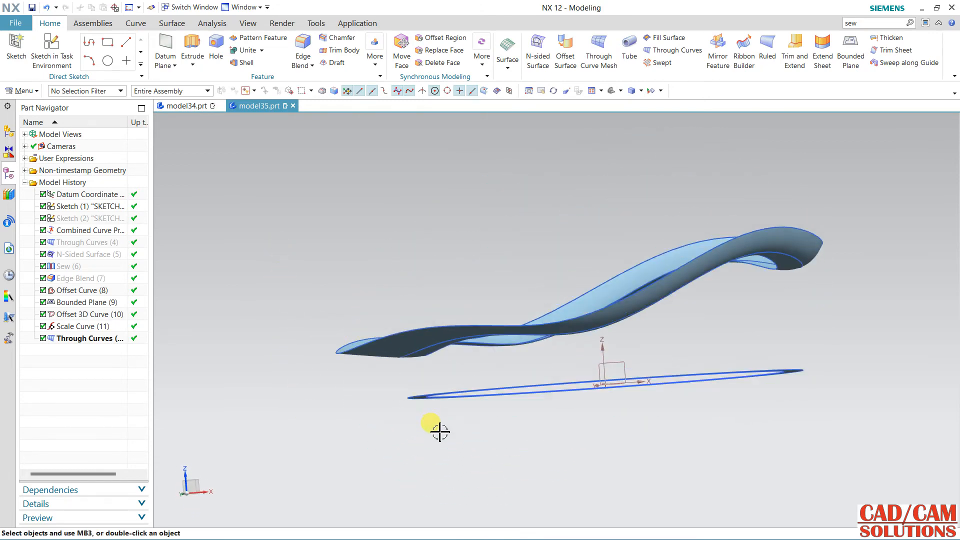
pyautogui.moveTo(440, 431); pyautogui.dragTo(442, 456, button='middle')
pyautogui.moveTo(749, 429); pyautogui.dragTo(720, 415, button='middle')
pyautogui.click(665, 51)
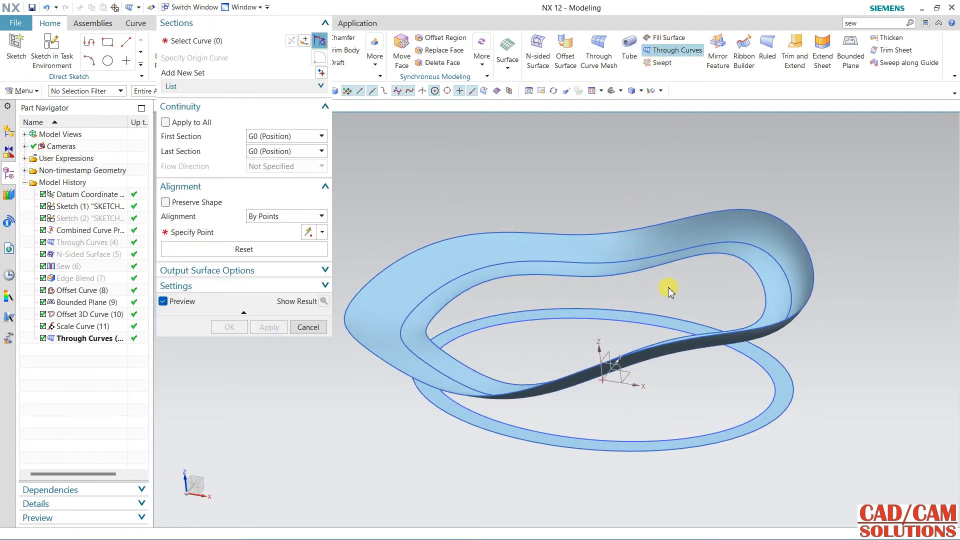
pyautogui.click(742, 258)
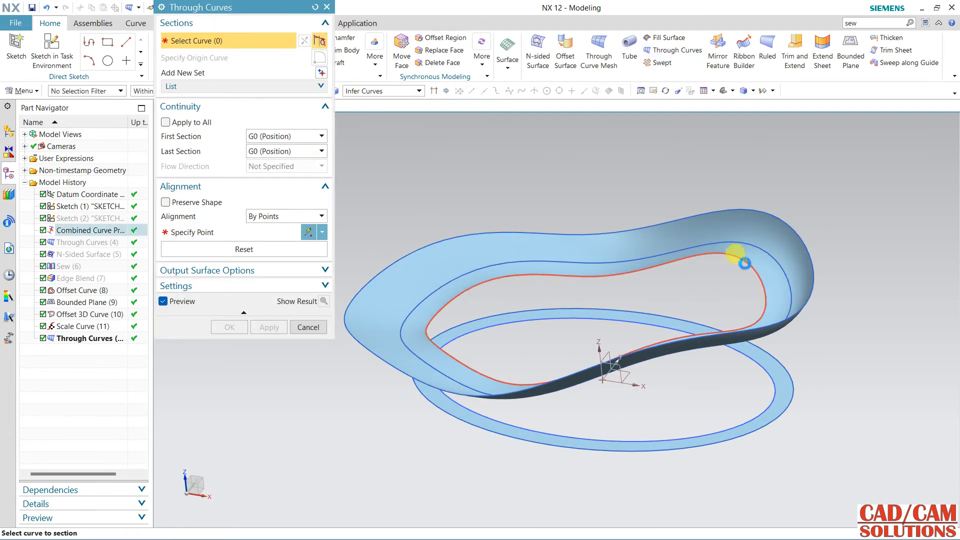
pyautogui.click(322, 73)
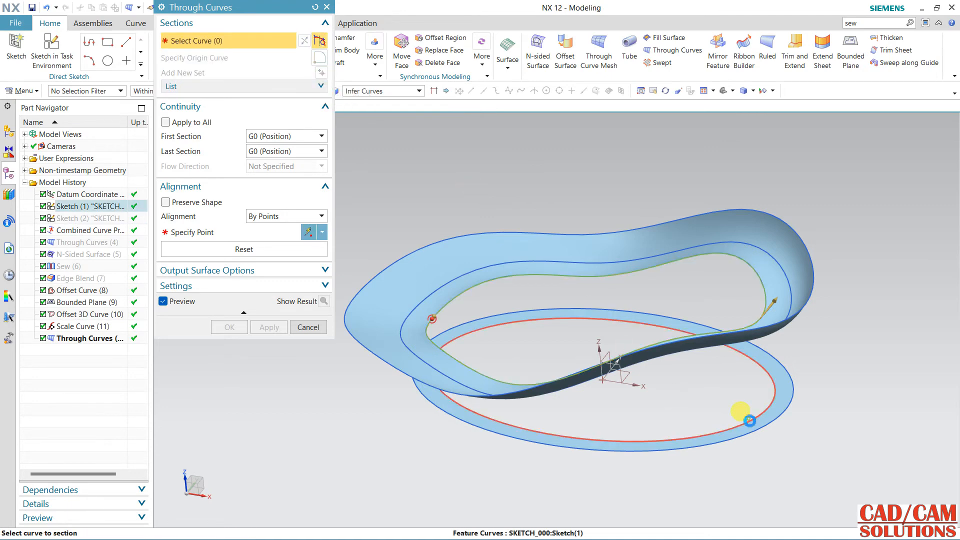
pyautogui.click(743, 416)
pyautogui.moveTo(645, 354); pyautogui.dragTo(610, 336, button='middle')
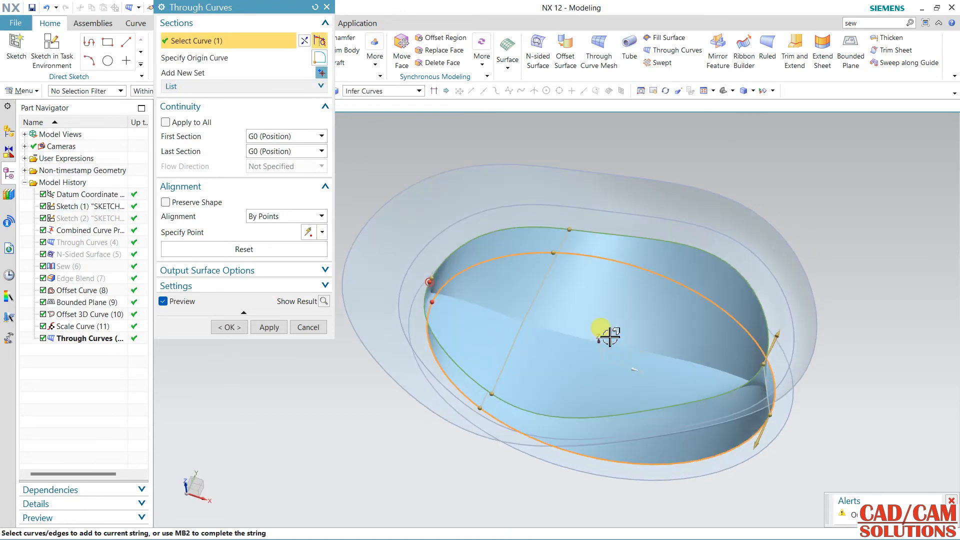
pyautogui.moveTo(600, 301); pyautogui.dragTo(605, 334, button='middle')
pyautogui.click(226, 323)
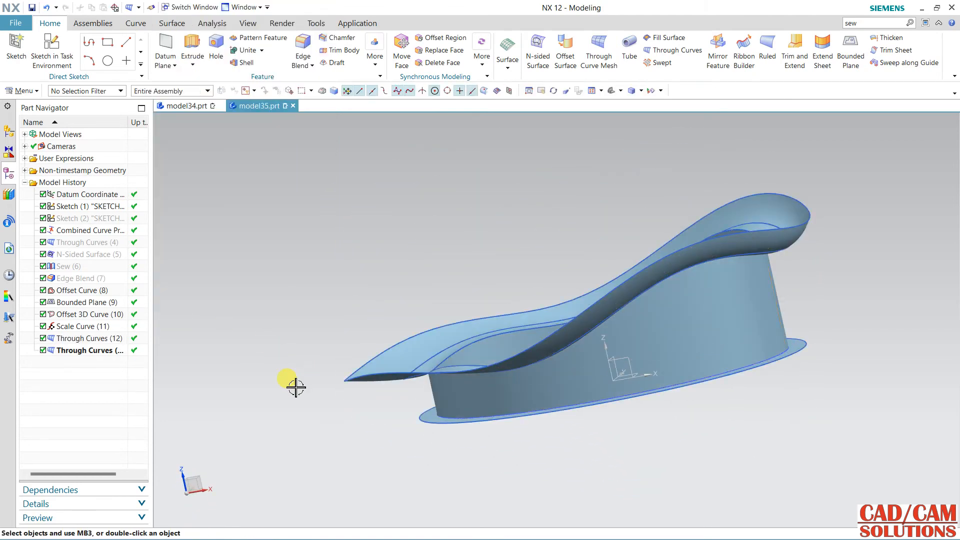
pyautogui.moveTo(293, 385); pyautogui.dragTo(470, 212, button='middle')
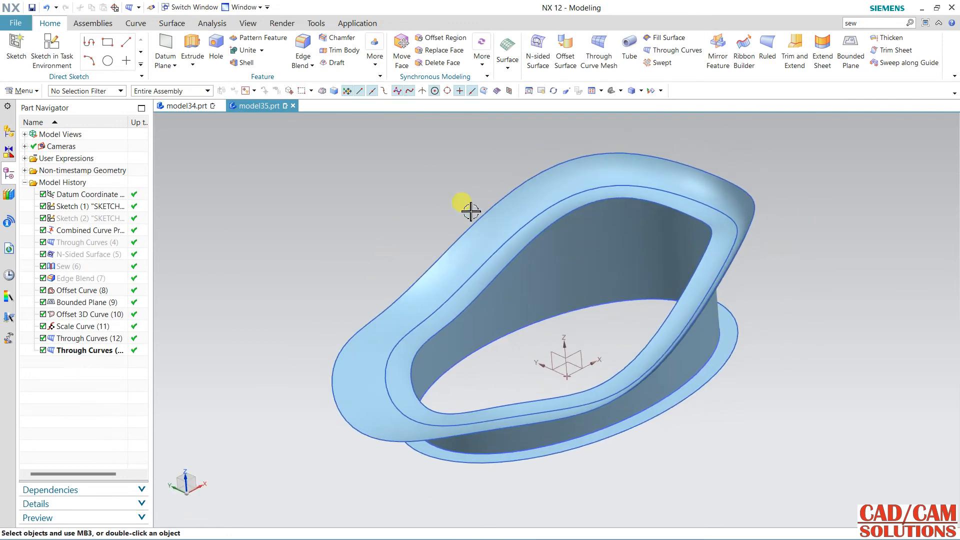
pyautogui.click(137, 24)
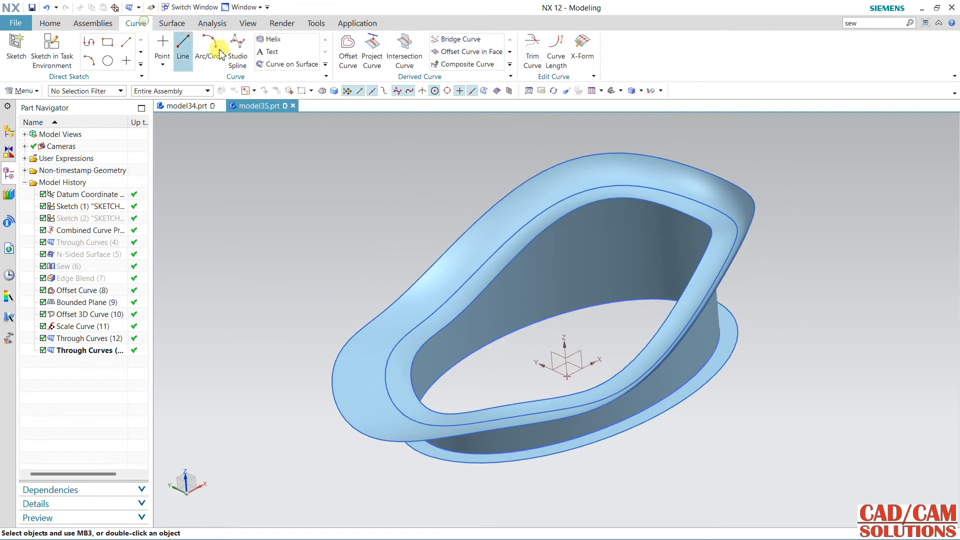
pyautogui.click(510, 65)
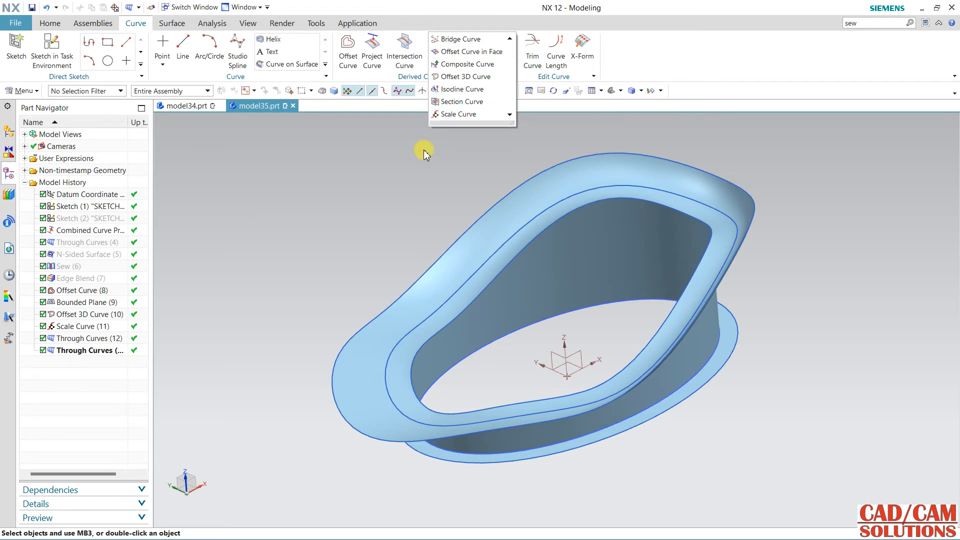
pyautogui.click(412, 175)
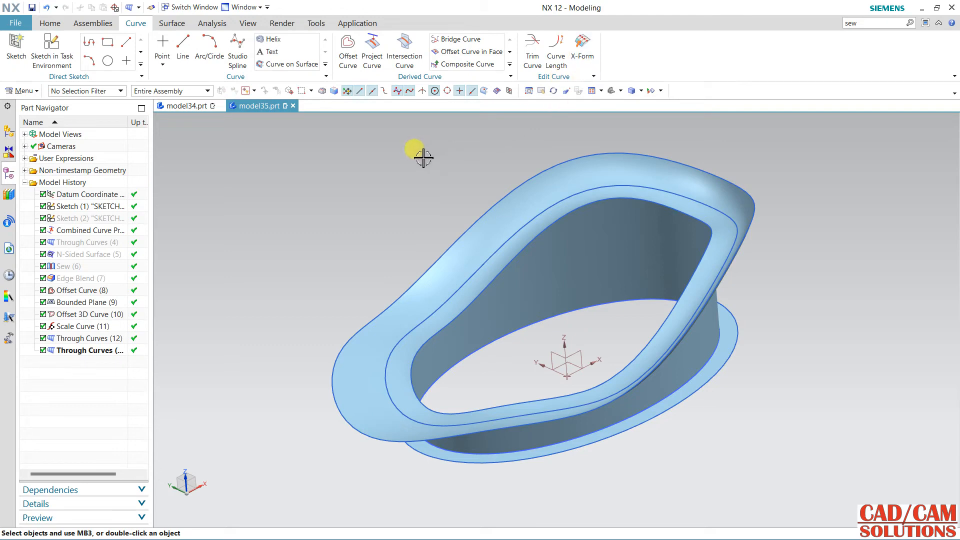
# - Create a new empty model part, model36
pyautogui.click(173, 105)
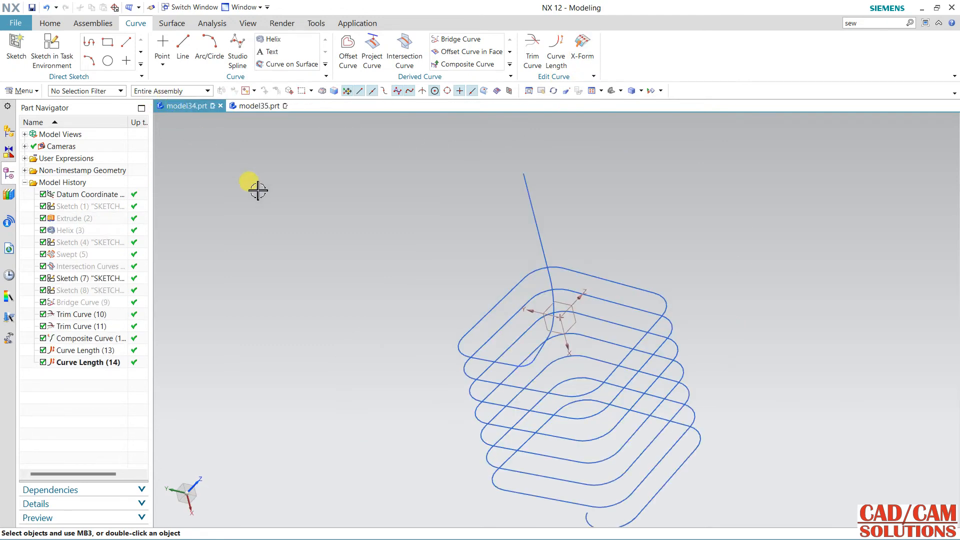
pyautogui.click(5, 26)
pyautogui.click(360, 246)
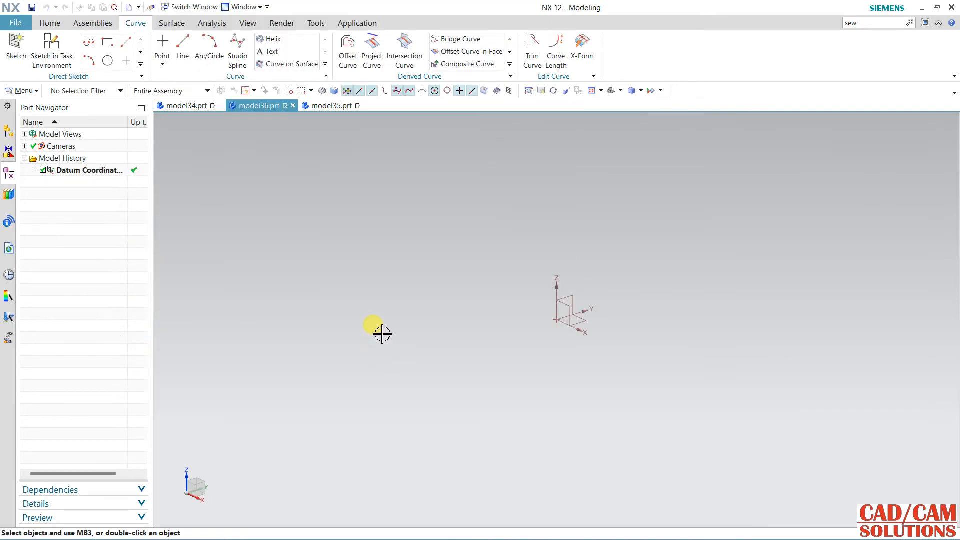
# - Switch back to model35 and delete the Through Curves wall surface between the rim and the base ring
pyautogui.click(320, 107)
pyautogui.moveTo(317, 142); pyautogui.dragTo(403, 410, button='middle')
pyautogui.click(465, 416)
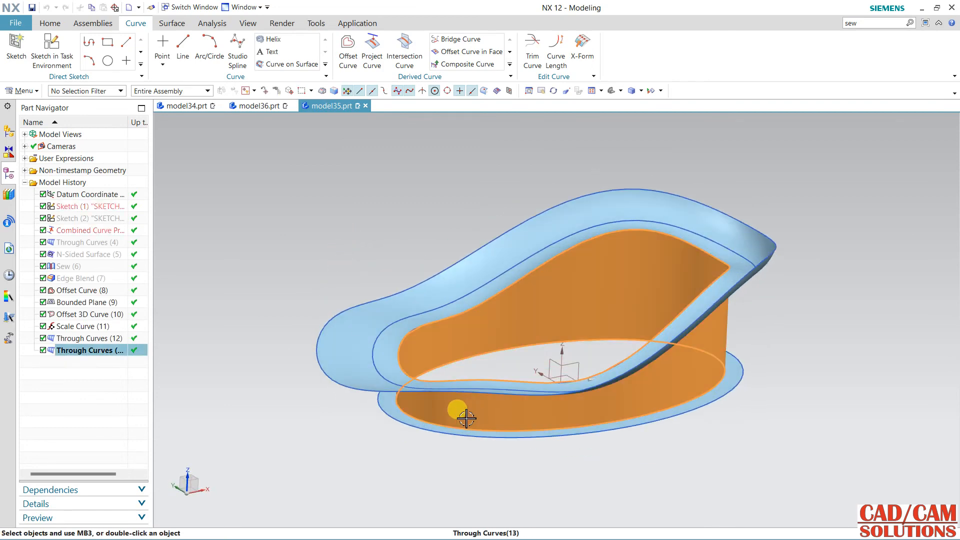
pyautogui.press('Delete')
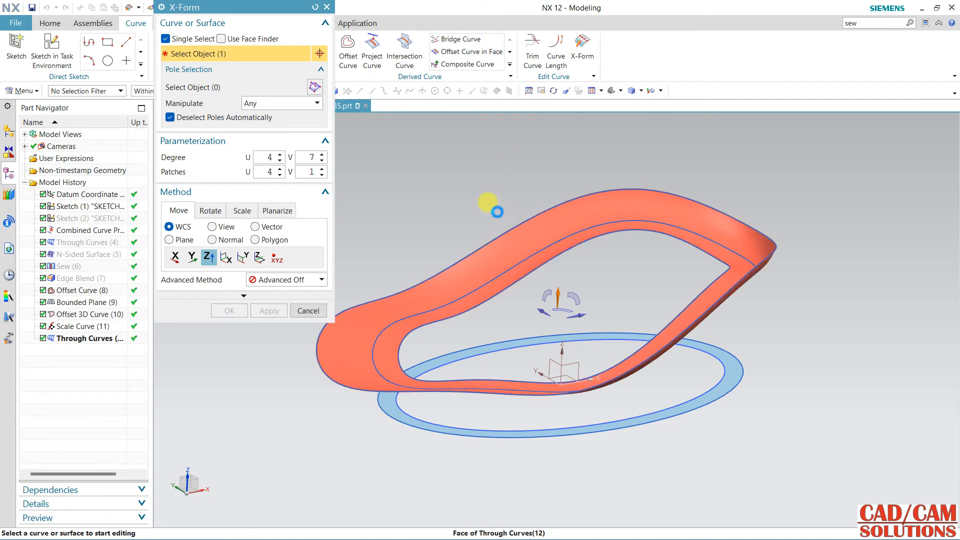
# - Try X-Form on the rim surface with a U degree of 3
pyautogui.write('3')
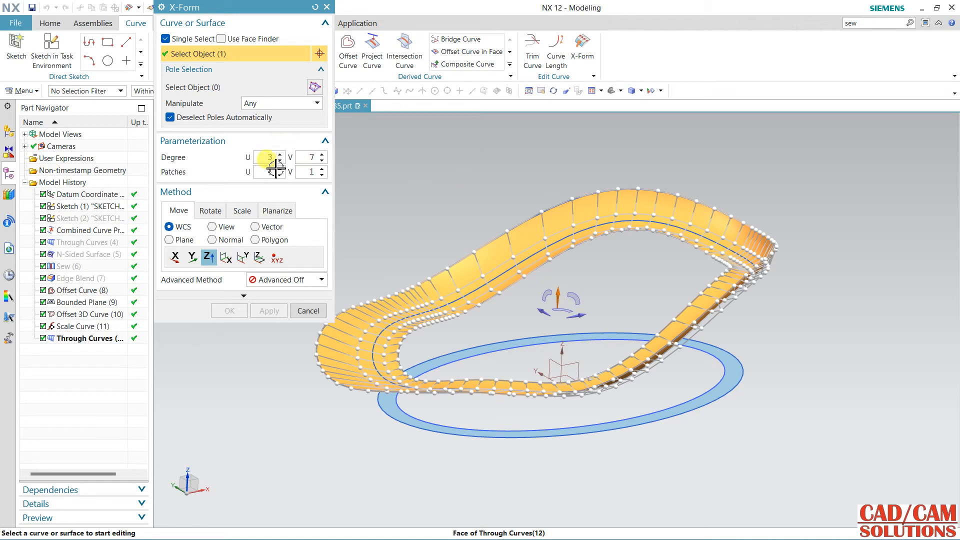
pyautogui.click(311, 310)
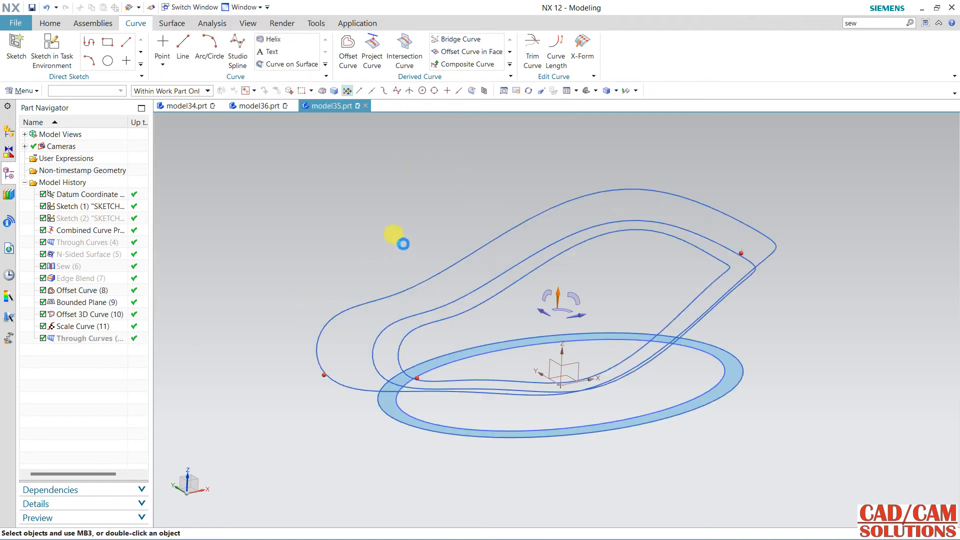
# - Switch to model36 and create a sketch on the XZ datum plane with the X-axis as horizontal reference and the plane normal reversed
pyautogui.click(189, 107)
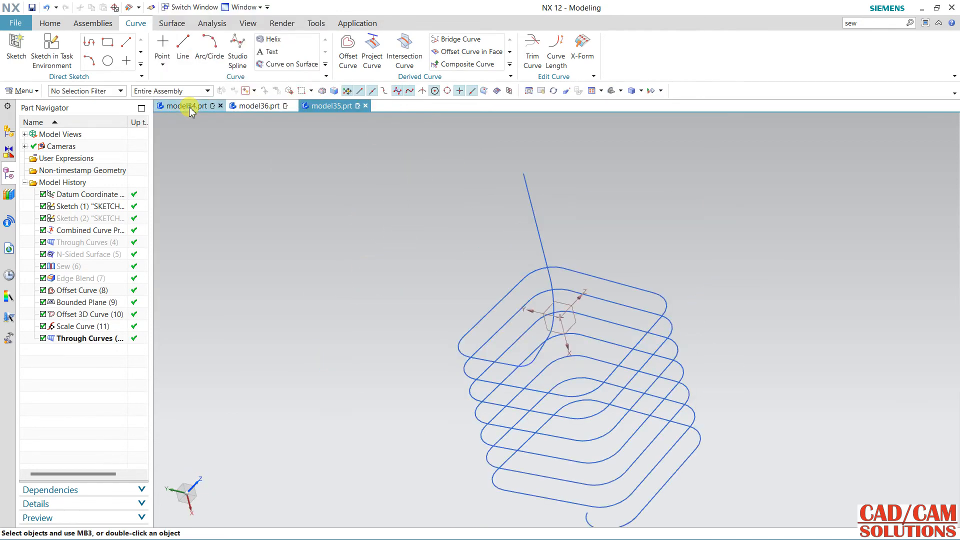
pyautogui.click(256, 107)
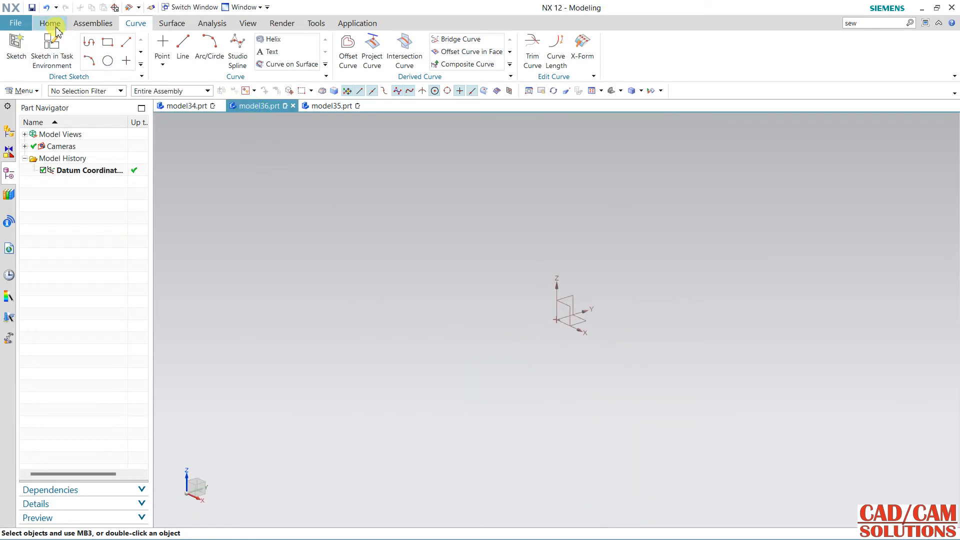
pyautogui.click(52, 48)
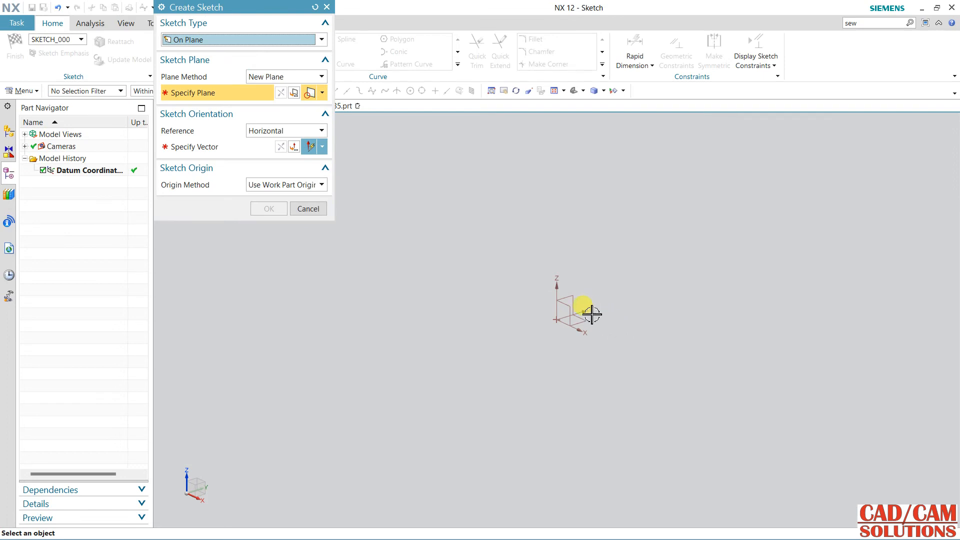
pyautogui.click(566, 310)
pyautogui.click(575, 332)
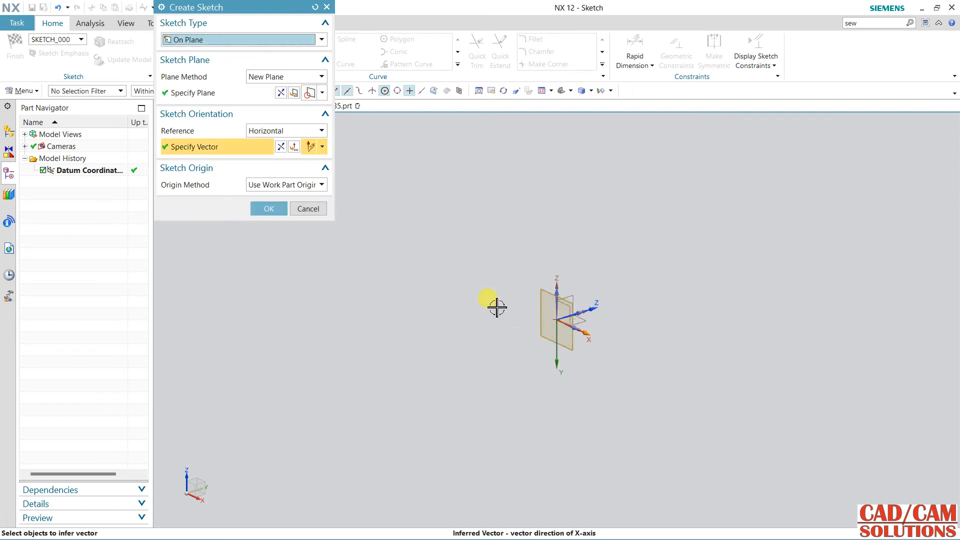
pyautogui.click(281, 93)
pyautogui.middleClick(425, 192)
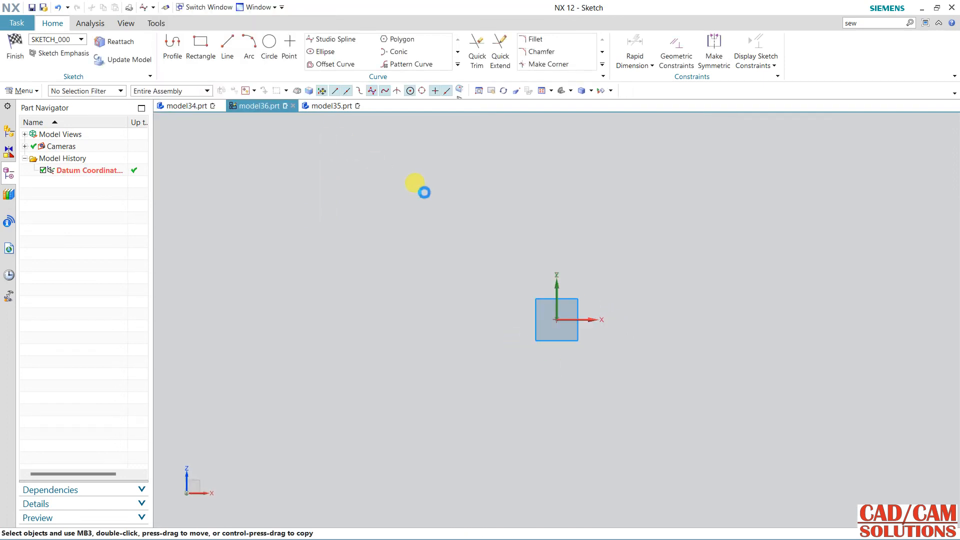
# - Sketch an arc above the origin with a radius of about 145 mm and finish the sketch
pyautogui.click(249, 52)
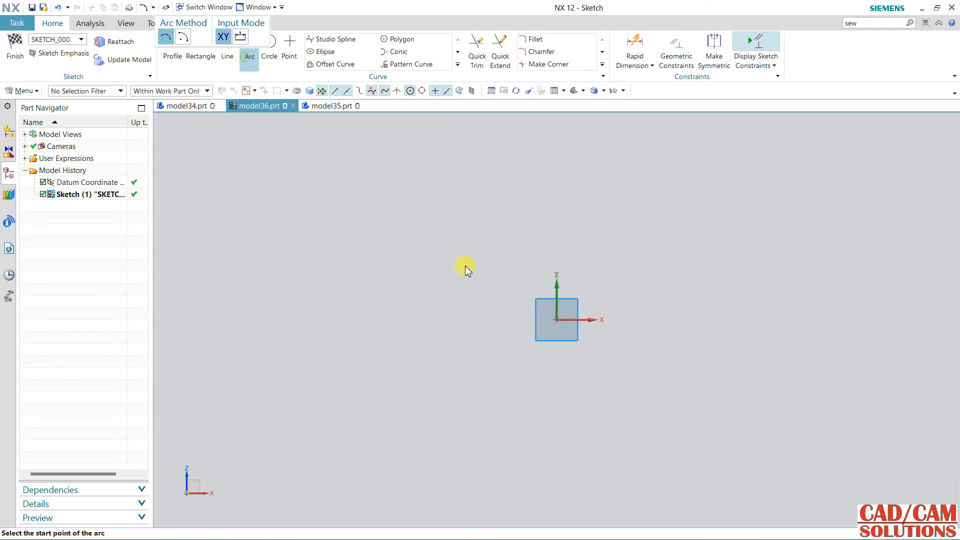
pyautogui.click(393, 300)
pyautogui.click(735, 300)
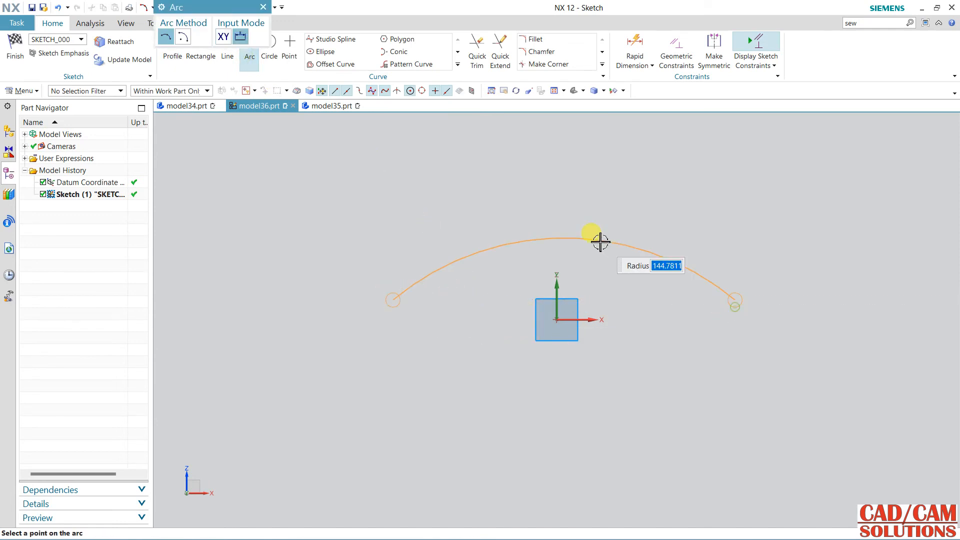
pyautogui.click(598, 241)
pyautogui.click(15, 50)
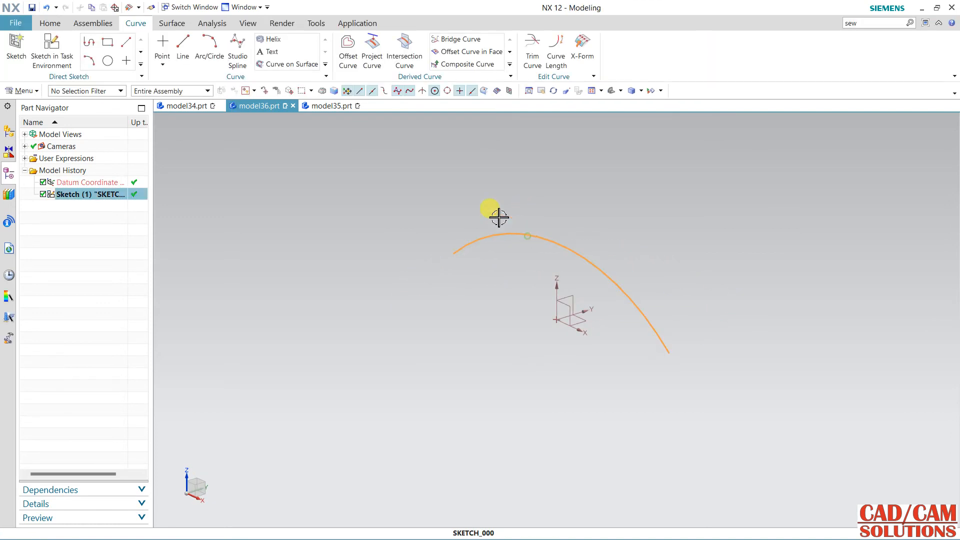
# - Extrude the arc as a sheet body with a symmetric distance of 86 mm
pyautogui.click(50, 24)
pyautogui.click(191, 45)
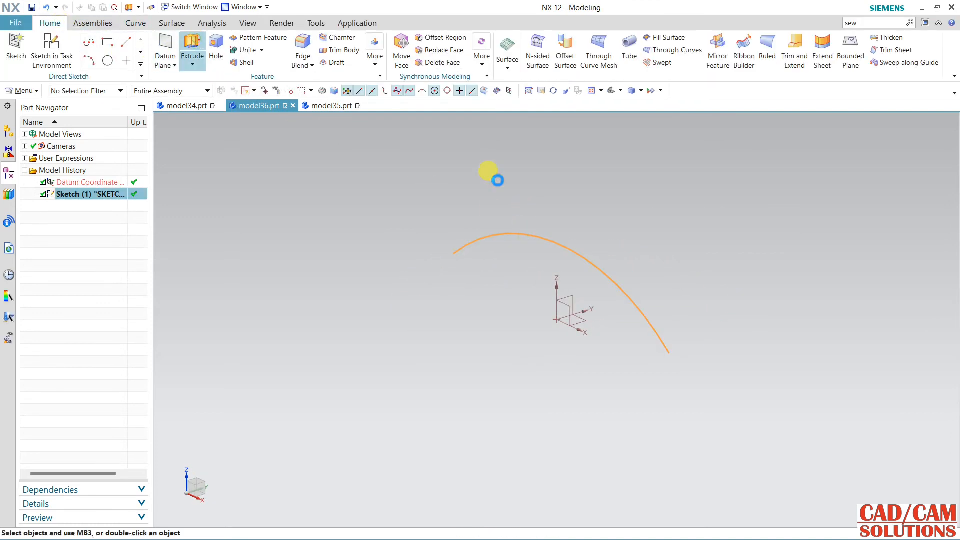
pyautogui.click(586, 257)
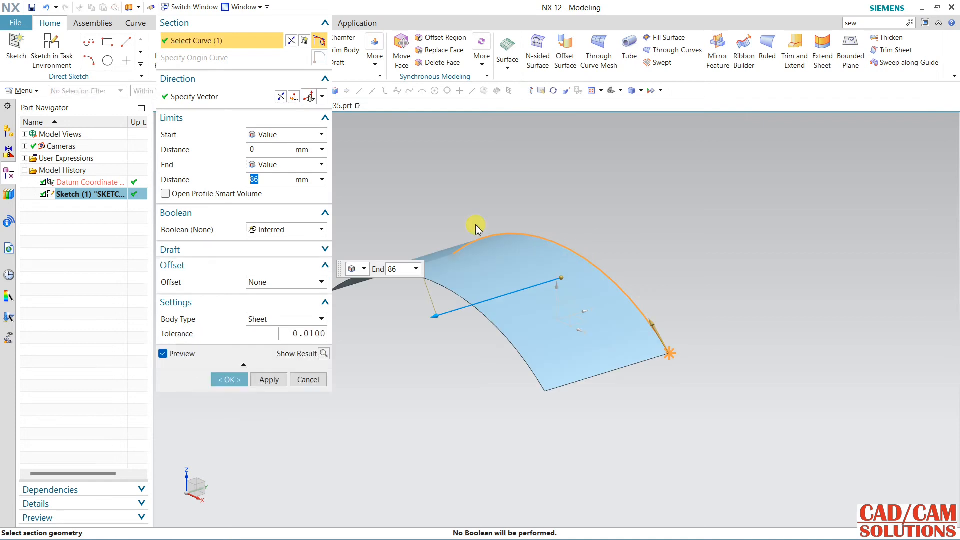
pyautogui.click(284, 165)
pyautogui.click(280, 189)
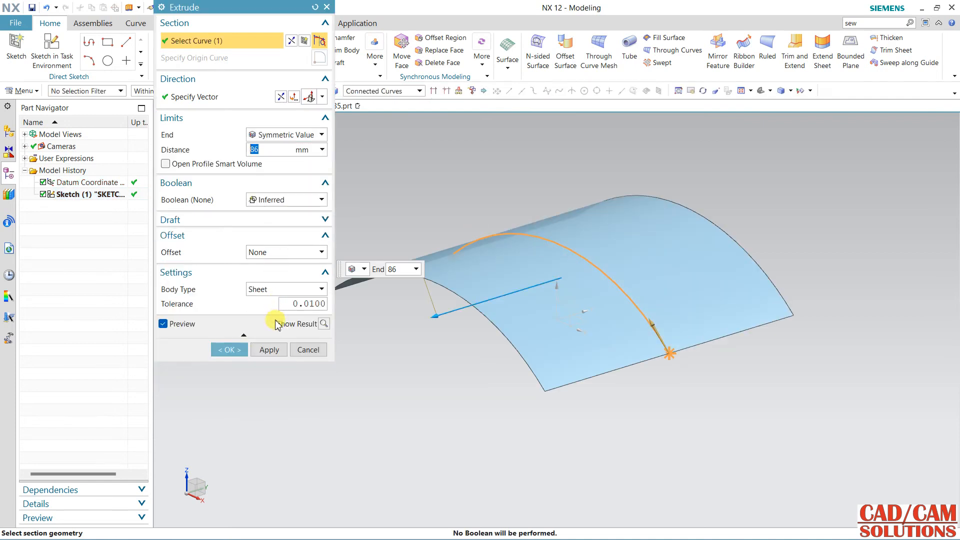
pyautogui.click(246, 350)
# - Hide the arc sketch so only the extruded sheet is displayed
pyautogui.moveTo(431, 225); pyautogui.dragTo(439, 273, button='middle')
pyautogui.click(431, 261)
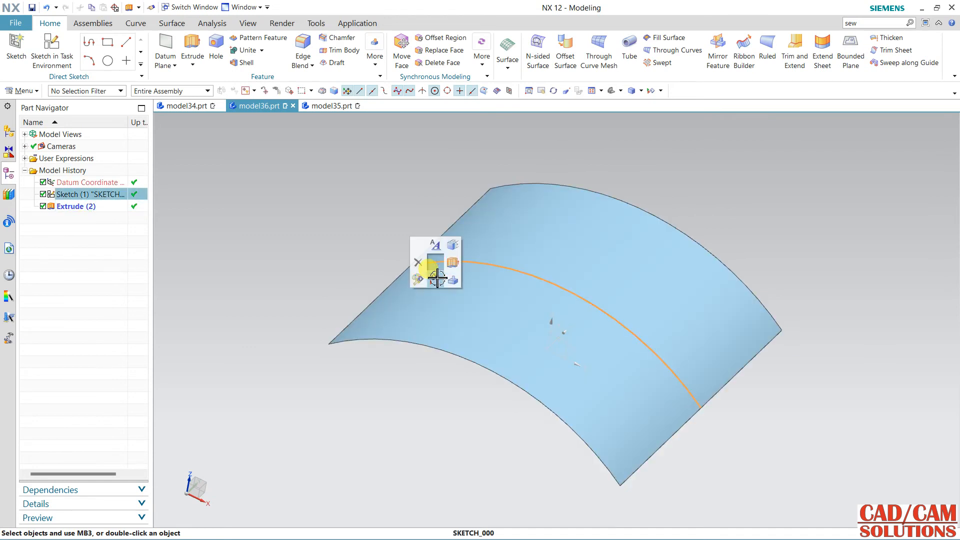
pyautogui.click(436, 279)
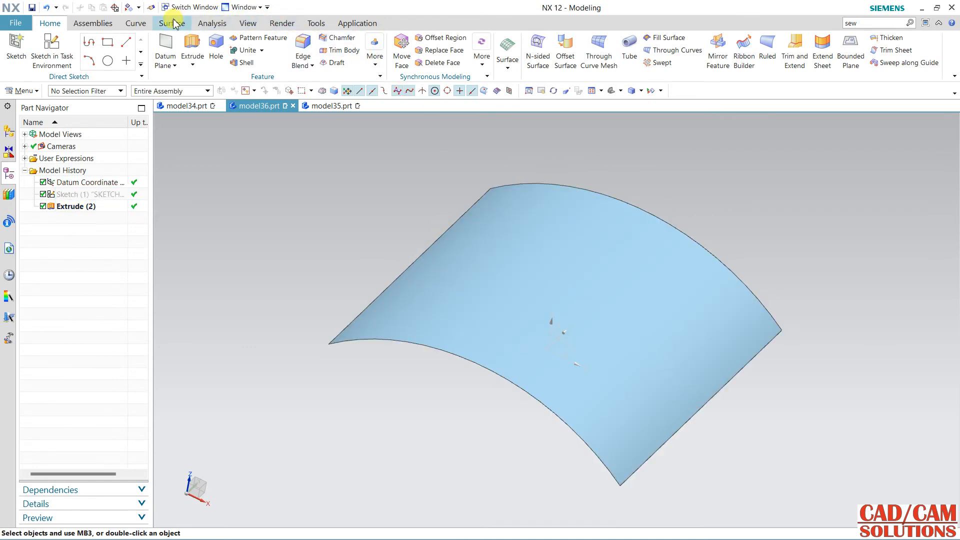
# - Start X-Form on the face of the extruded sheet
pyautogui.click(148, 24)
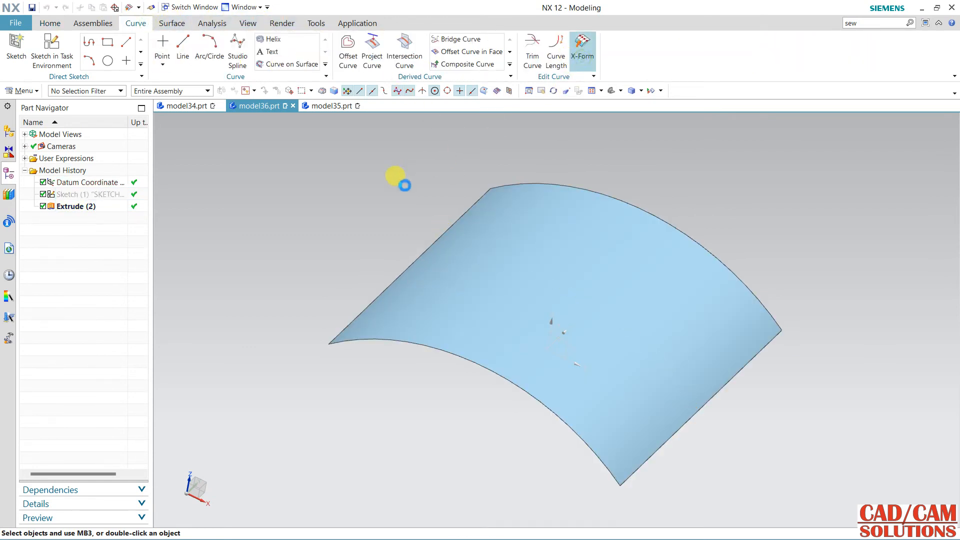
pyautogui.click(500, 242)
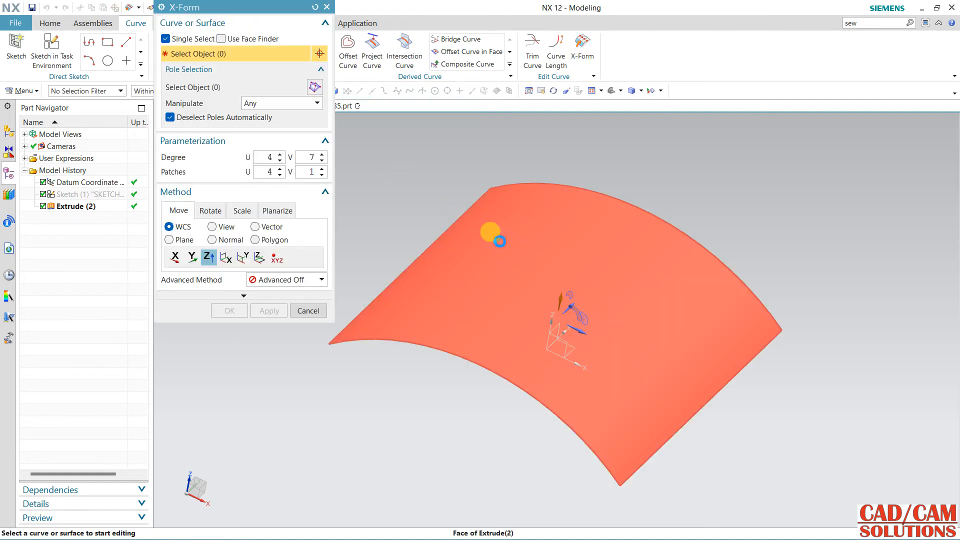
pyautogui.click(500, 242)
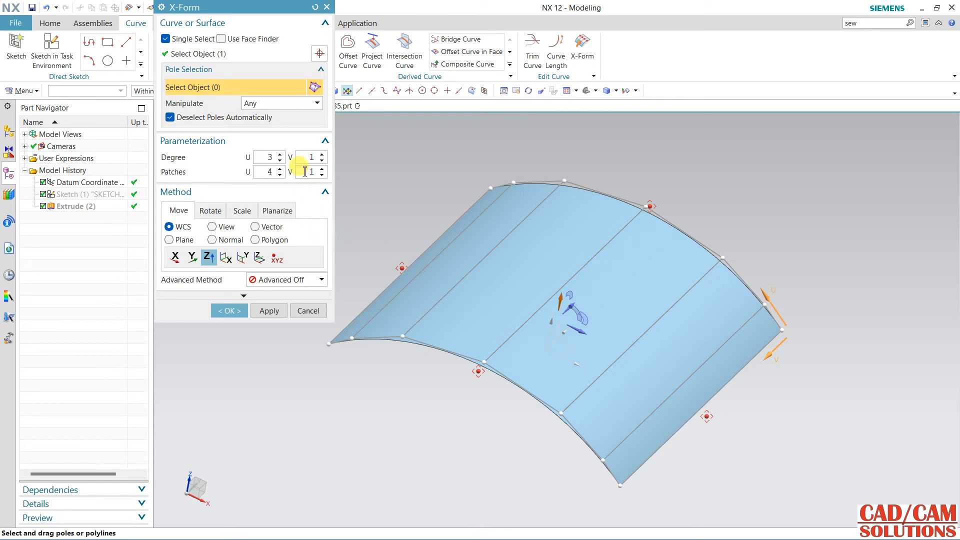
# - Try a V degree of 6 and a U degree of 1 for the surface's pole grid
pyautogui.click(321, 155)
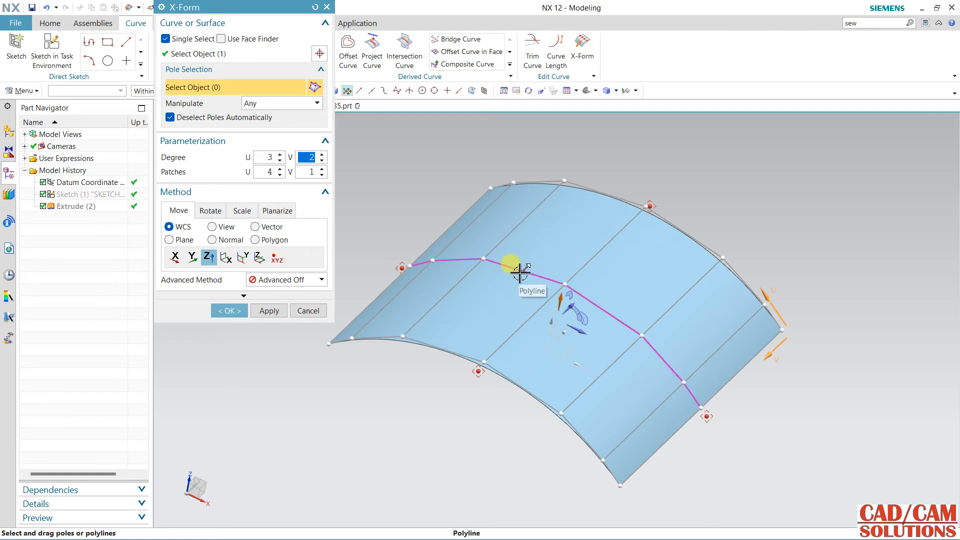
pyautogui.click(322, 155)
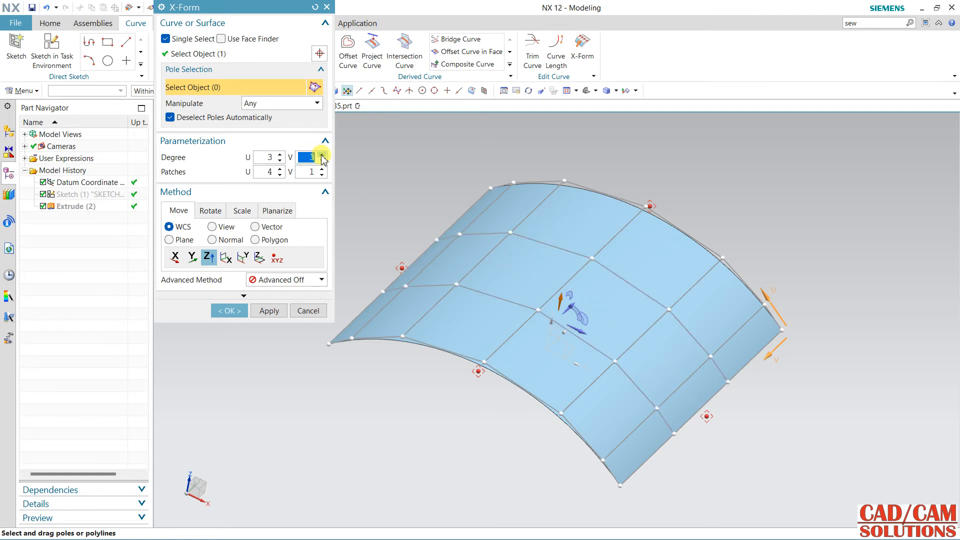
pyautogui.click(321, 156)
pyautogui.click(322, 155)
pyautogui.click(321, 156)
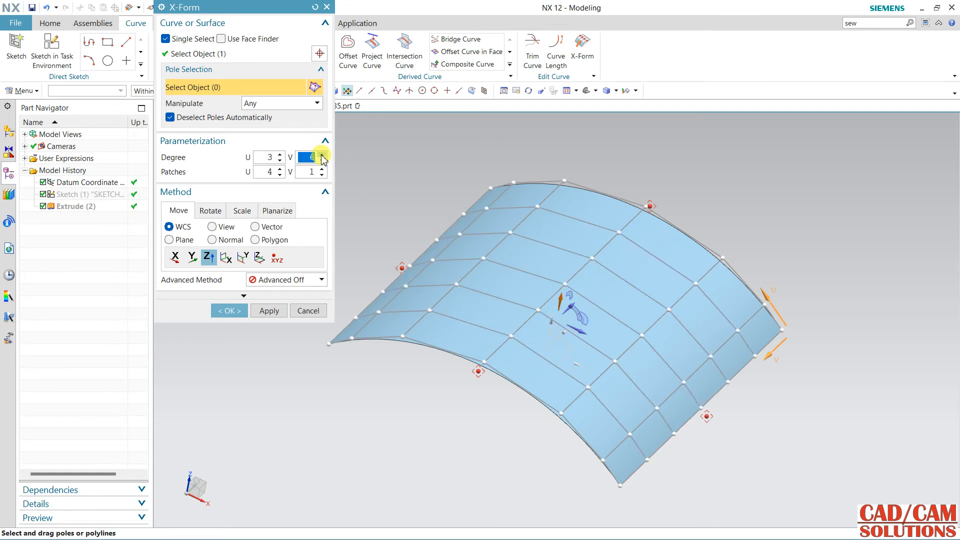
pyautogui.click(280, 160)
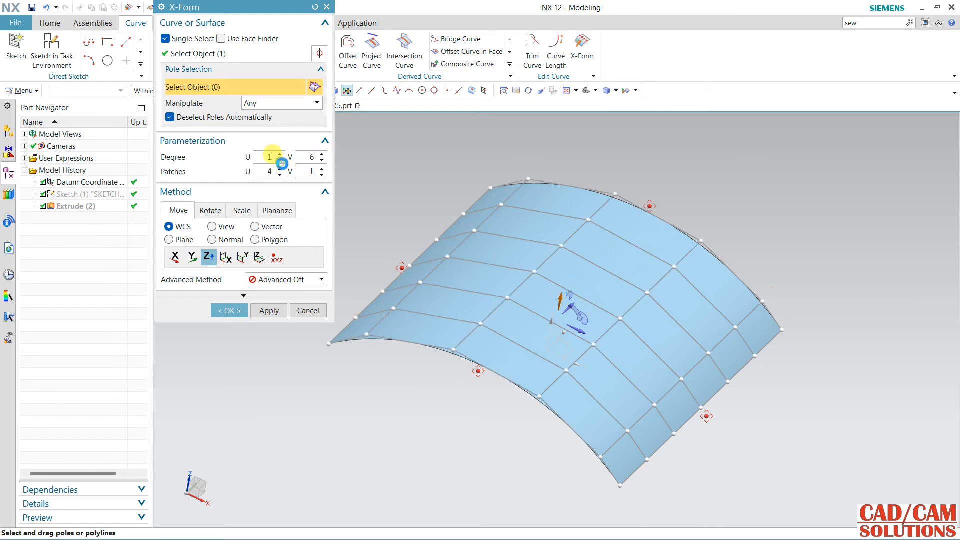
pyautogui.click(280, 160)
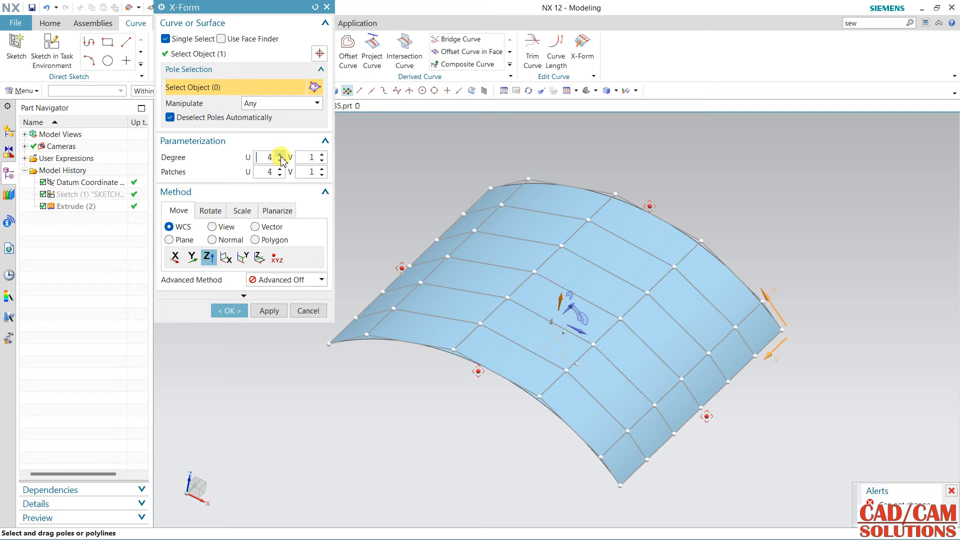
# - Set the surface's degree to 8 in U and 7 in V
pyautogui.click(281, 159)
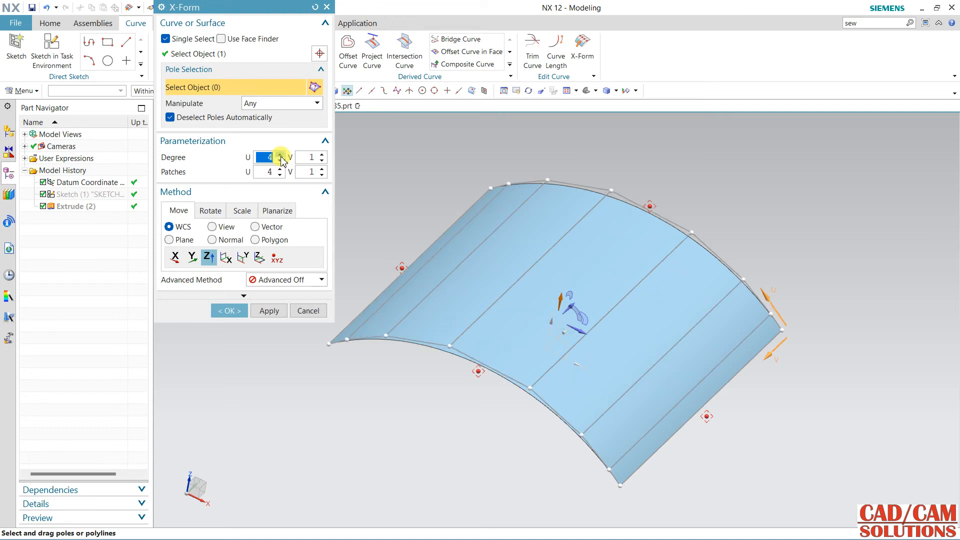
pyautogui.click(281, 158)
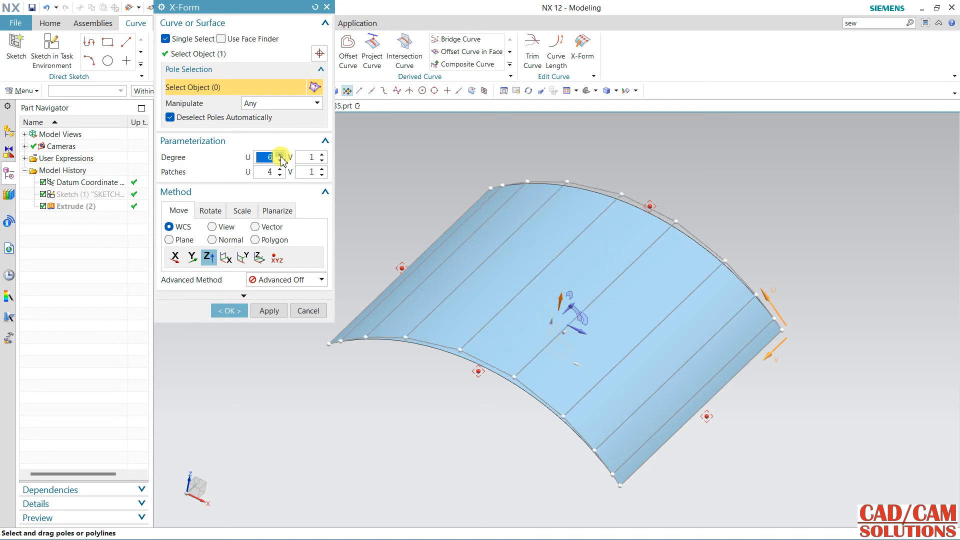
pyautogui.click(280, 158)
pyautogui.click(281, 159)
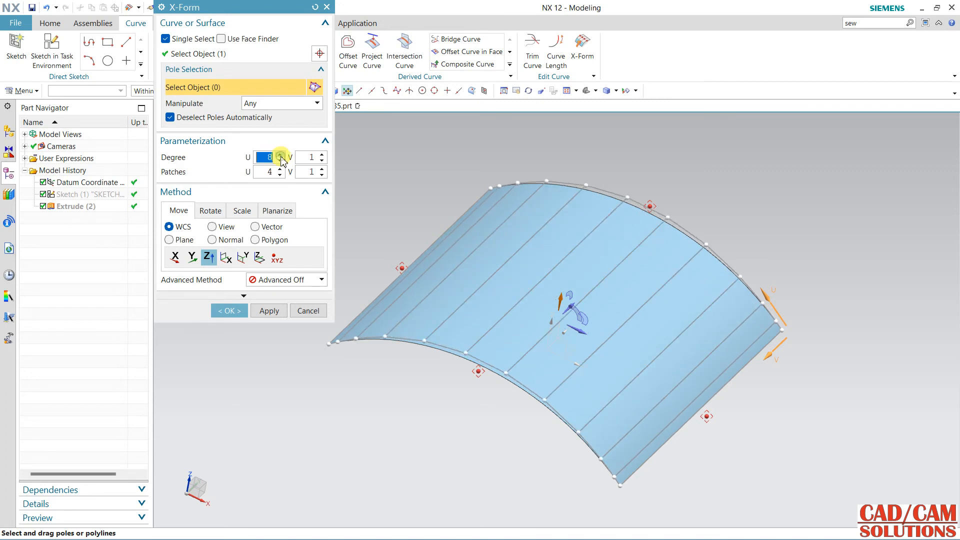
pyautogui.click(322, 156)
pyautogui.click(323, 155)
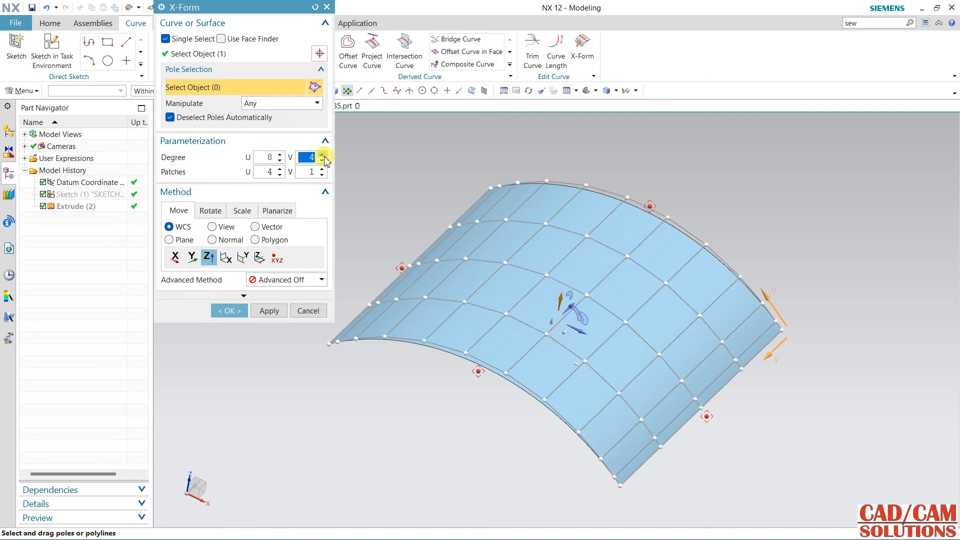
pyautogui.click(322, 156)
pyautogui.click(323, 156)
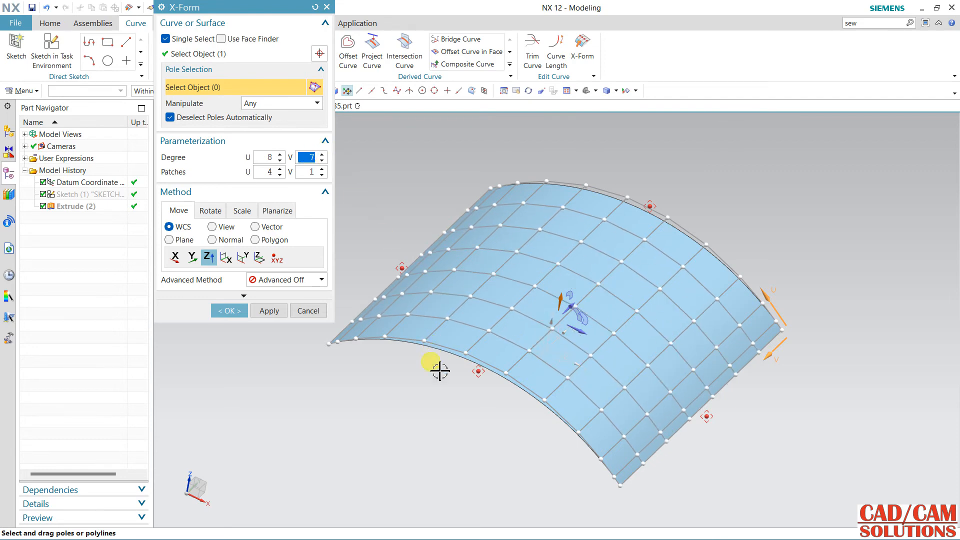
# - Try pulling the pole polyline along the front arched edge down along Z, and undo the move
pyautogui.moveTo(439, 371); pyautogui.dragTo(452, 385, button='middle')
pyautogui.click(492, 354)
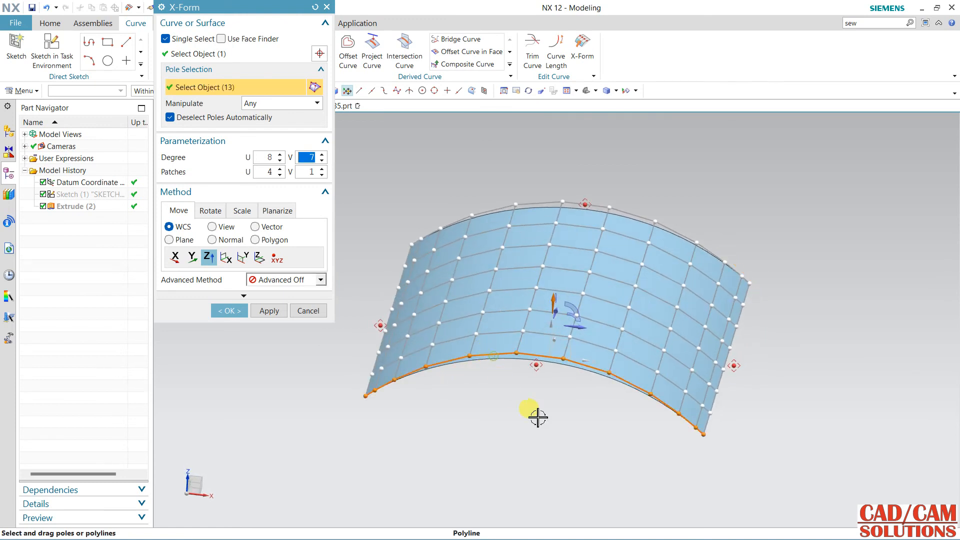
pyautogui.moveTo(542, 416); pyautogui.dragTo(542, 368, button='middle')
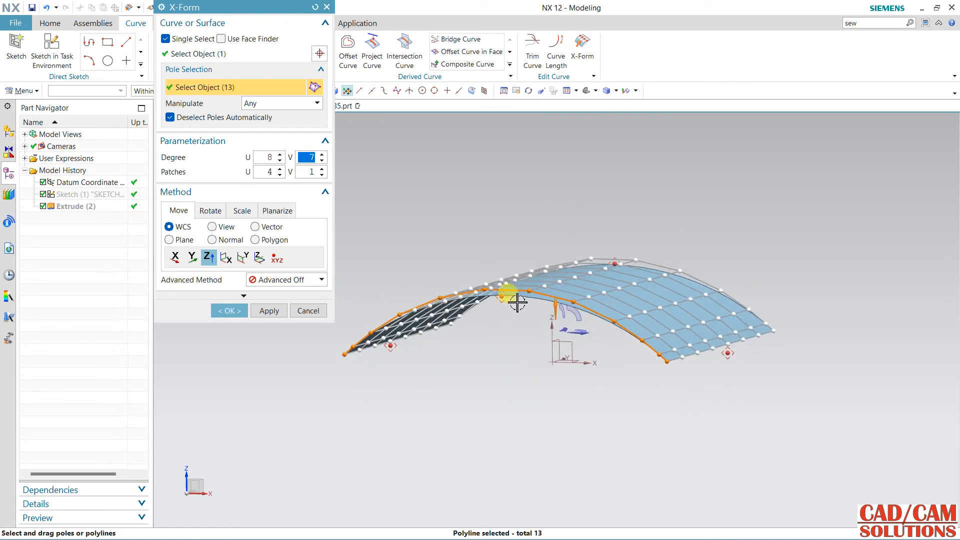
pyautogui.moveTo(517, 302); pyautogui.dragTo(516, 371)
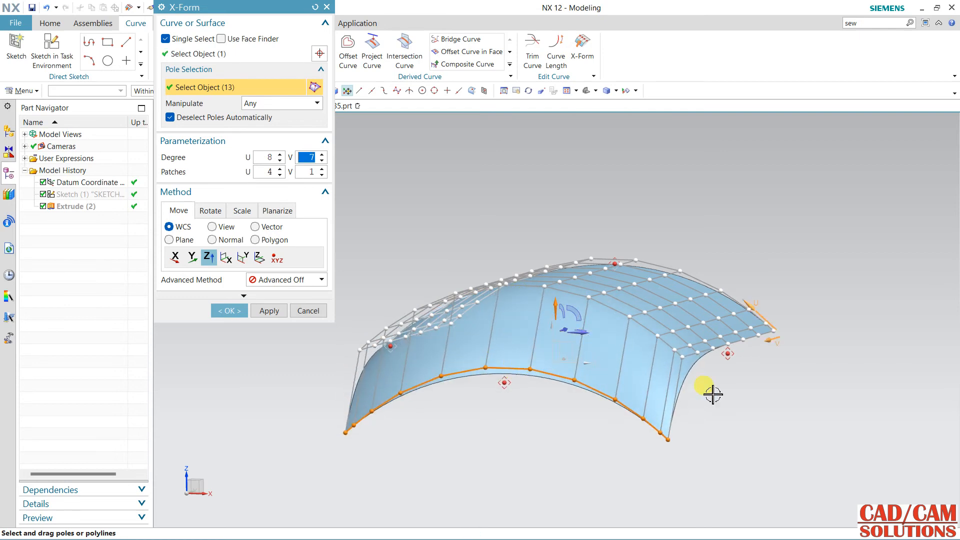
pyautogui.moveTo(713, 395); pyautogui.dragTo(700, 429, button='middle')
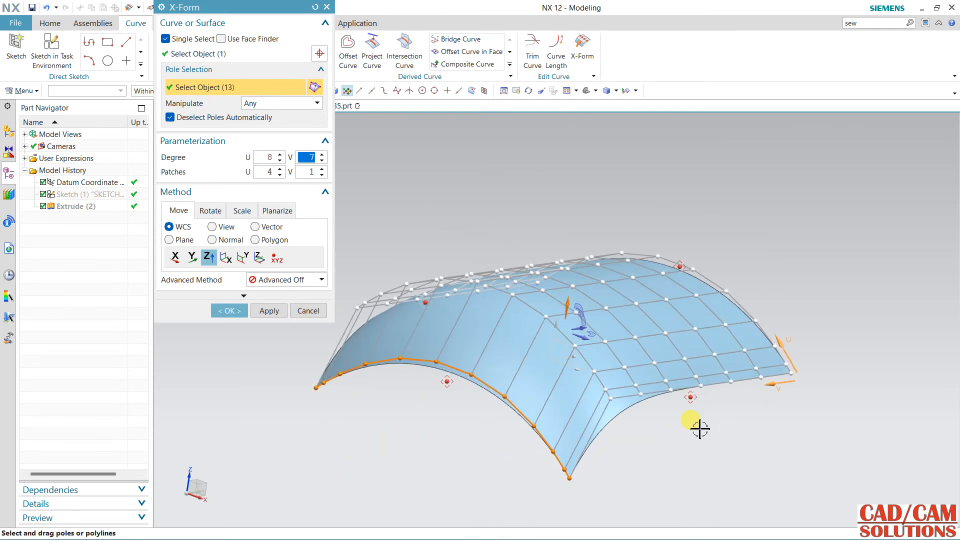
pyautogui.hotkey('ctrl', 'z')
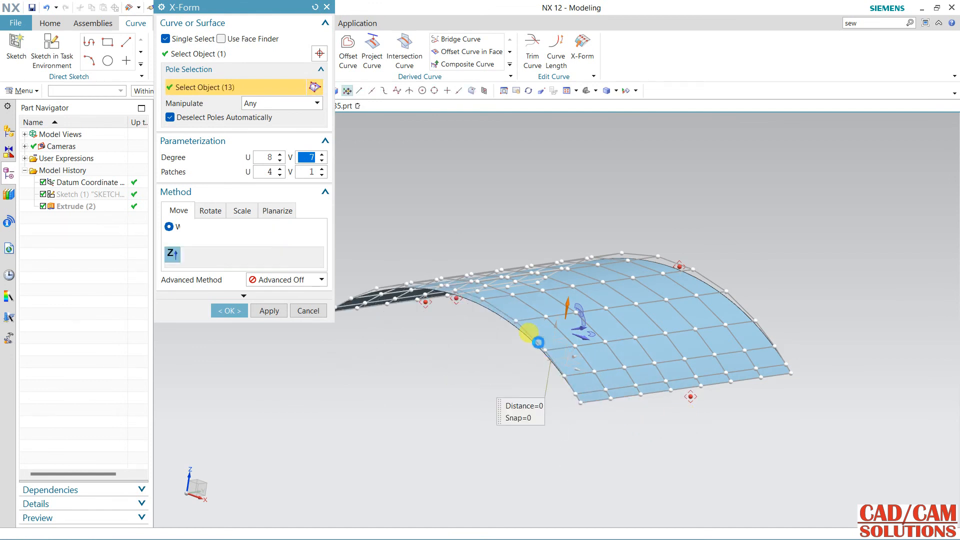
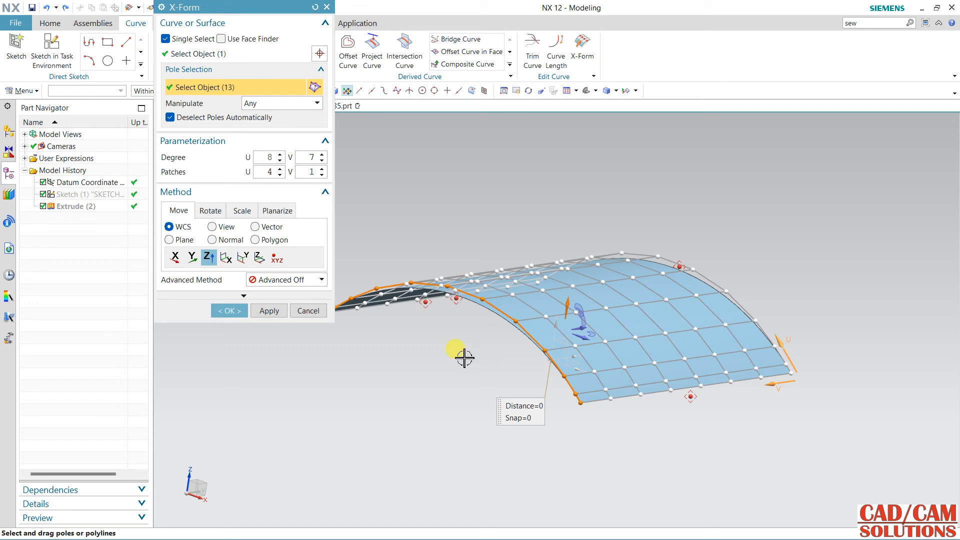
# - Apply the new pole grid and pull the polylines along both arched edges down together along Z
pyautogui.middleClick(464, 358)
pyautogui.moveTo(464, 358); pyautogui.dragTo(389, 347, button='middle')
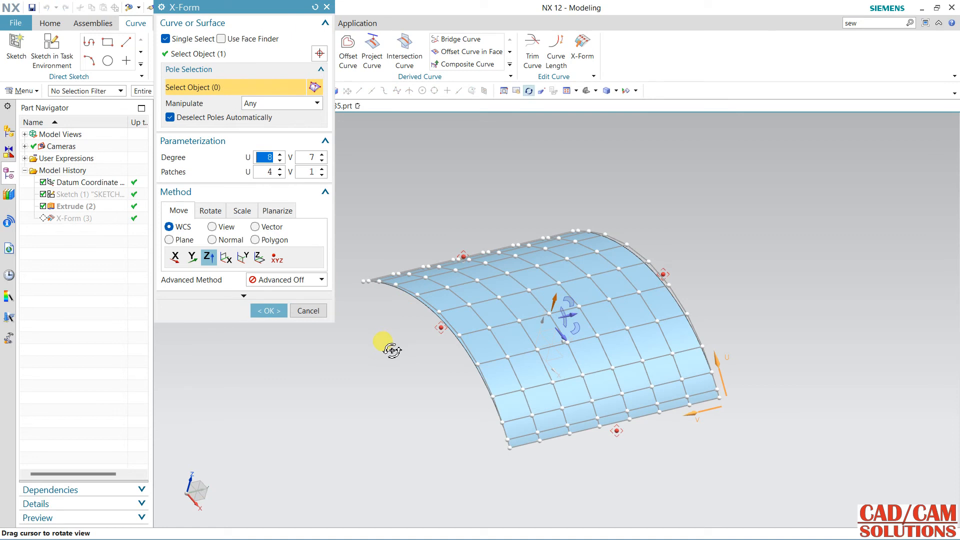
pyautogui.click(474, 352)
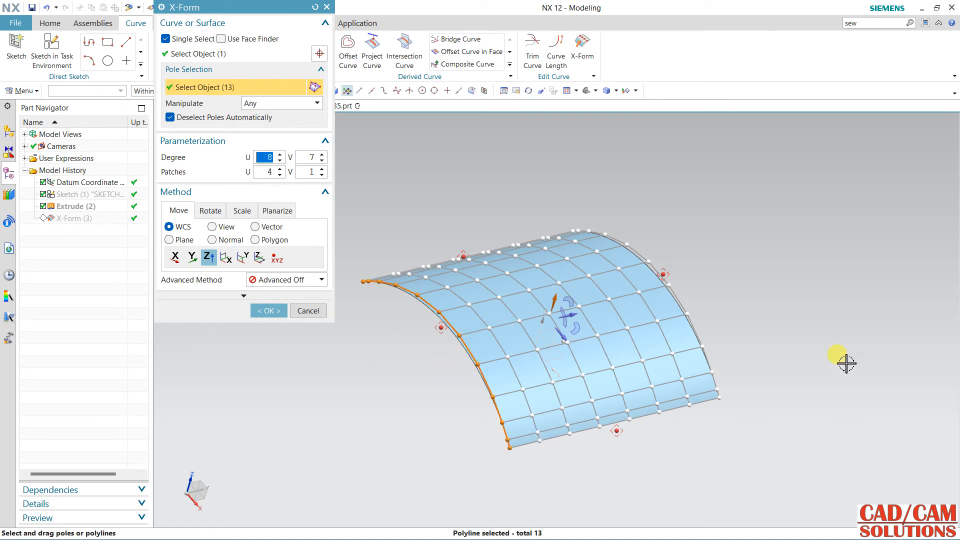
pyautogui.click(685, 301)
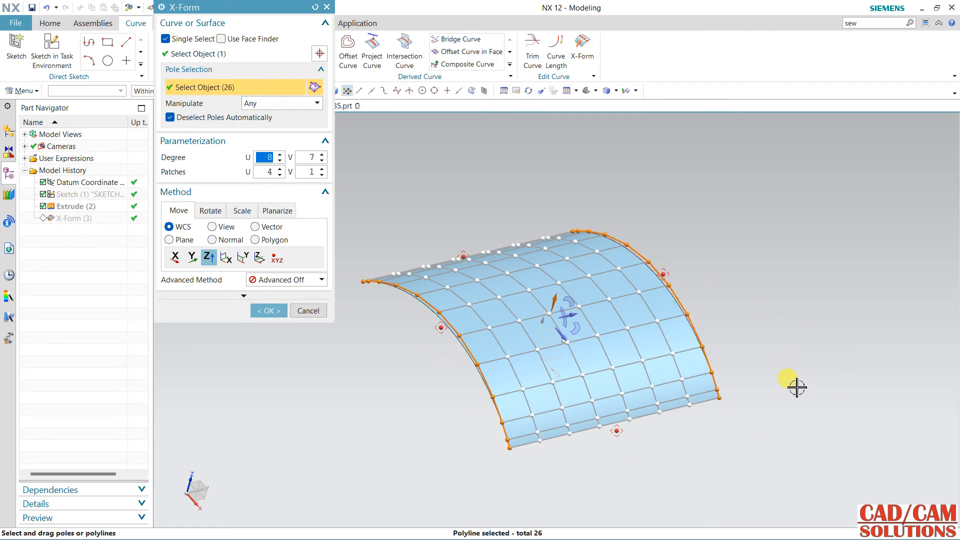
pyautogui.moveTo(797, 388); pyautogui.dragTo(811, 366, button='middle')
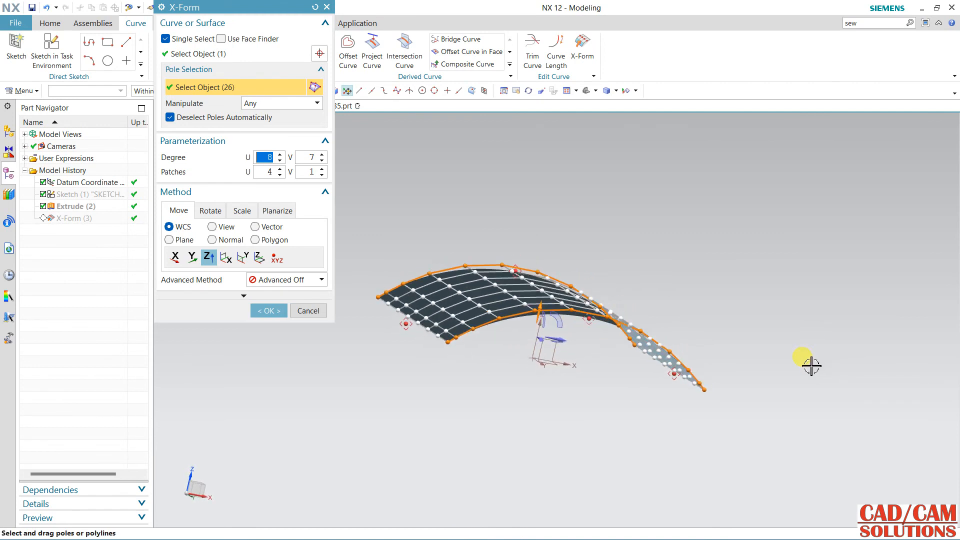
pyautogui.moveTo(549, 273); pyautogui.dragTo(515, 331)
pyautogui.moveTo(546, 242); pyautogui.dragTo(583, 240, button='middle')
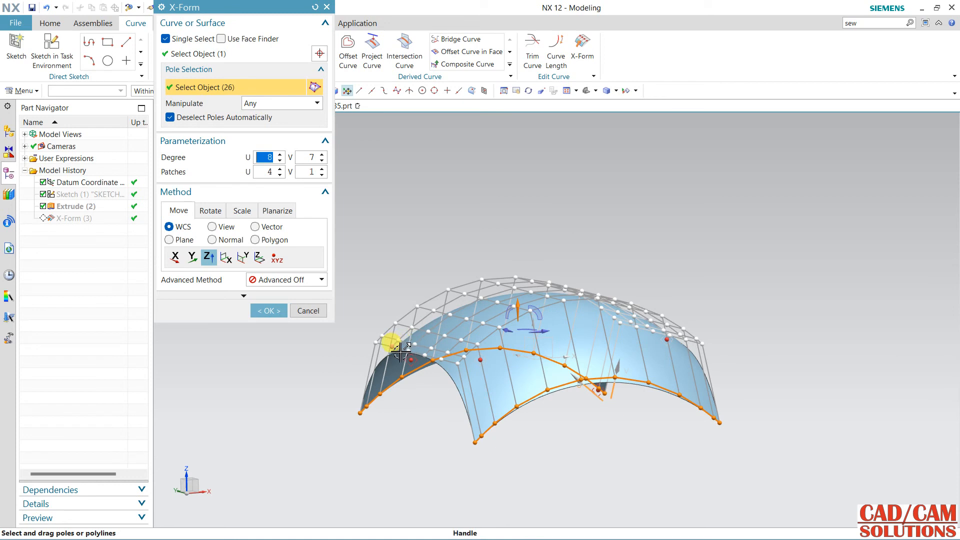
# - Select the pole polylines along the two remaining side edges and finish the X-Form
pyautogui.click(374, 348)
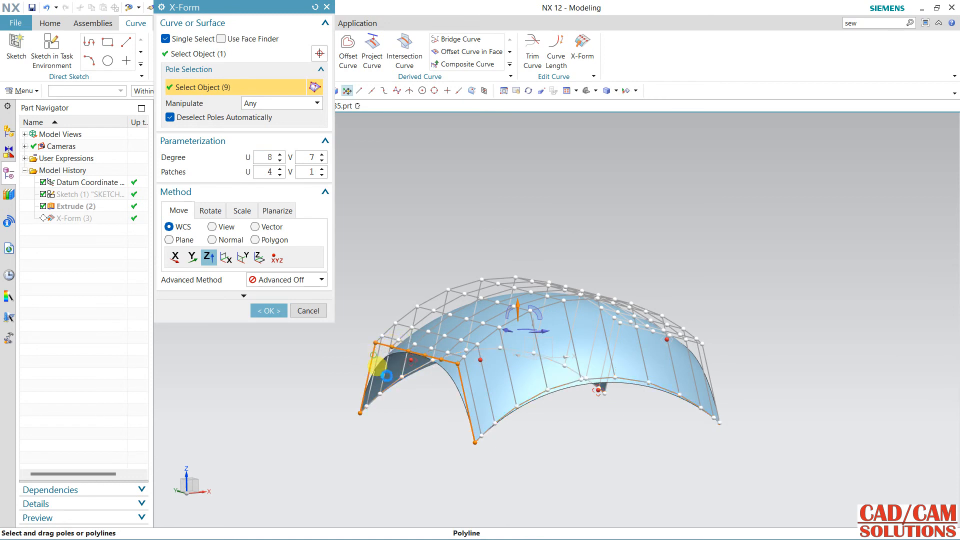
pyautogui.moveTo(883, 398); pyautogui.dragTo(742, 335, button='middle')
pyautogui.click(696, 317)
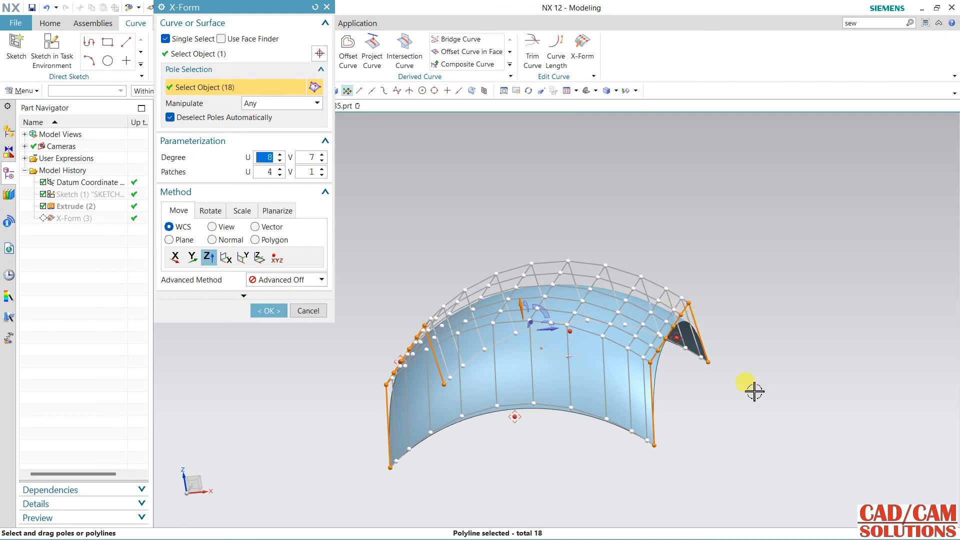
pyautogui.middleClick(743, 413)
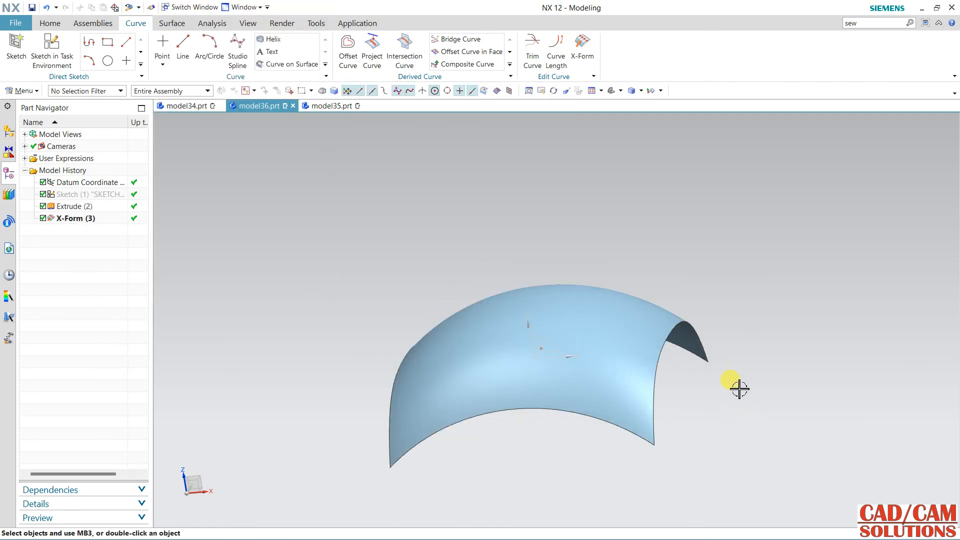
# - Reopen the X-Form feature, select the pole polylines along the two side edges and pull them down along Z
pyautogui.doubleClick(90, 218)
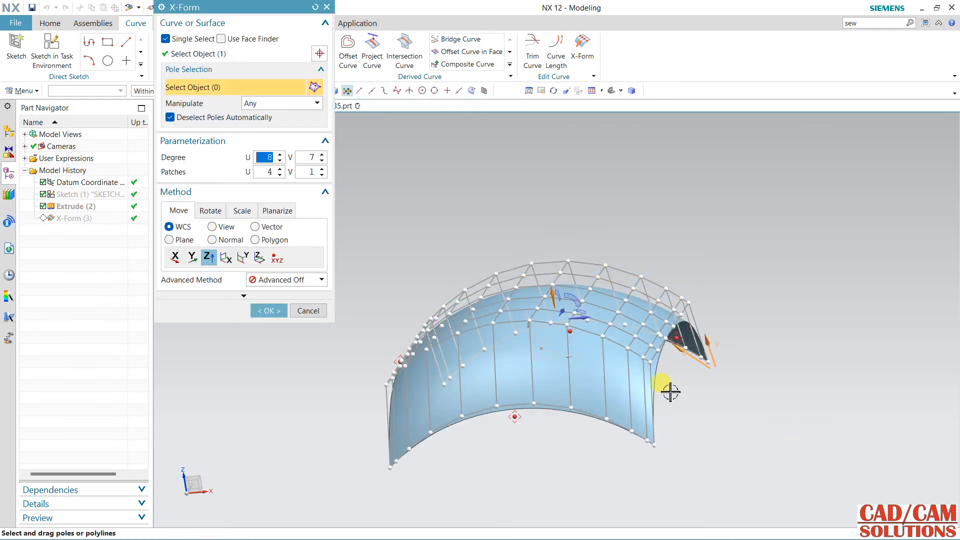
pyautogui.click(385, 398)
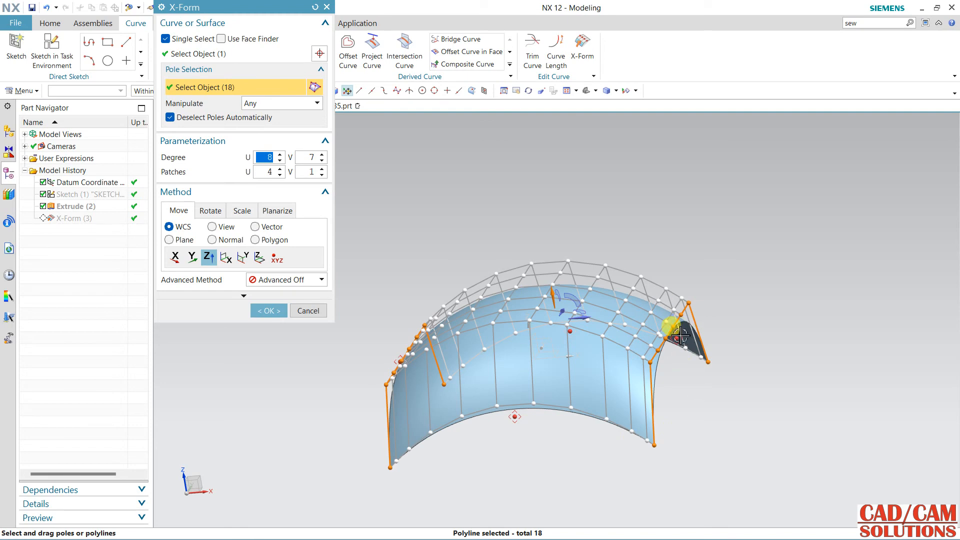
pyautogui.moveTo(668, 340); pyautogui.dragTo(673, 416)
pyautogui.moveTo(748, 350); pyautogui.dragTo(700, 320, button='middle')
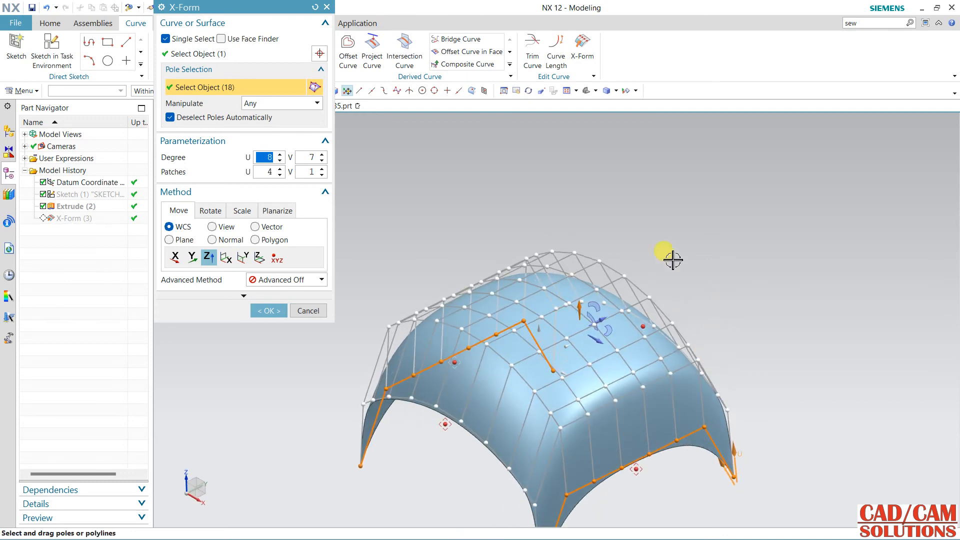
# - Select two neighbouring poles in the middle of the crown, pull them far up along Z into a peak, and finish the X-Form
pyautogui.click(545, 319)
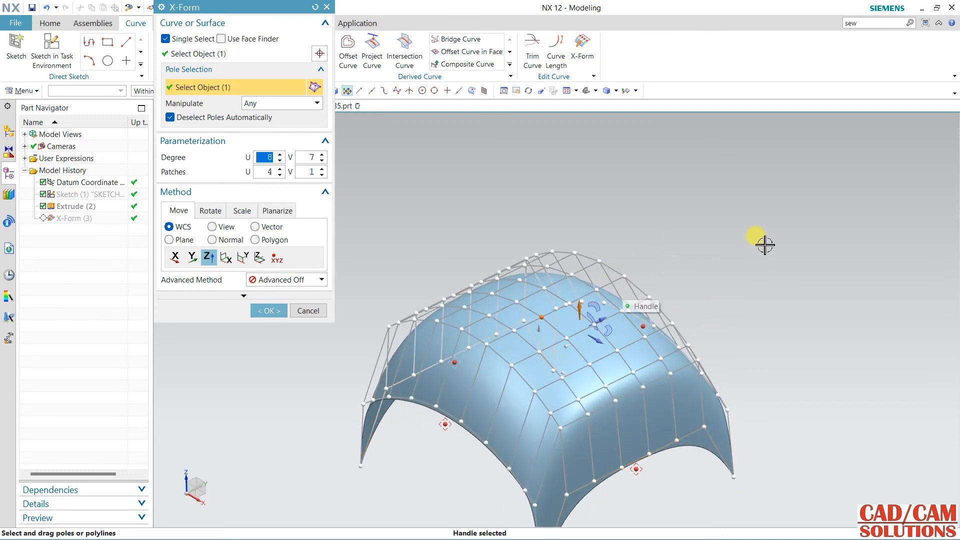
pyautogui.moveTo(750, 235); pyautogui.dragTo(531, 282, button='middle')
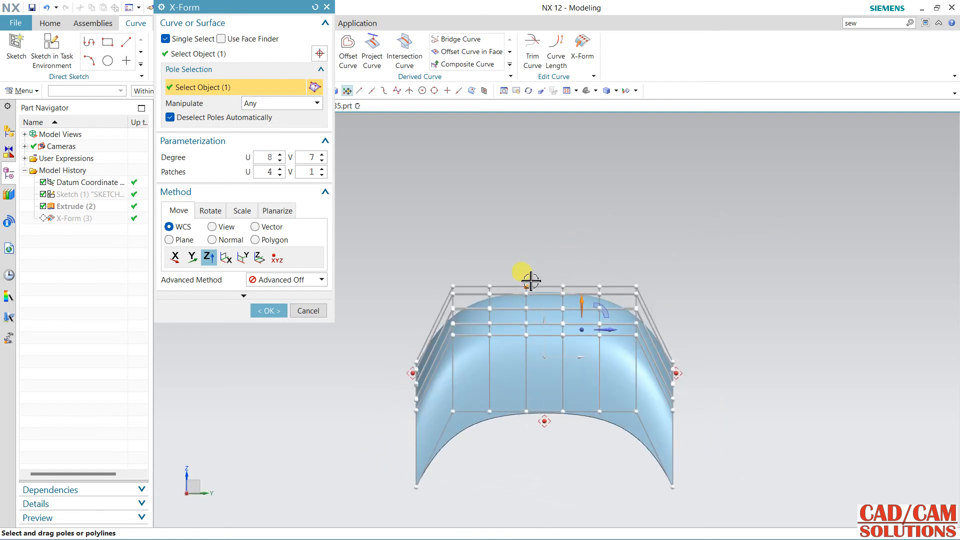
pyautogui.click(564, 288)
pyautogui.moveTo(563, 235); pyautogui.dragTo(567, 228, button='middle')
pyautogui.press('F8')
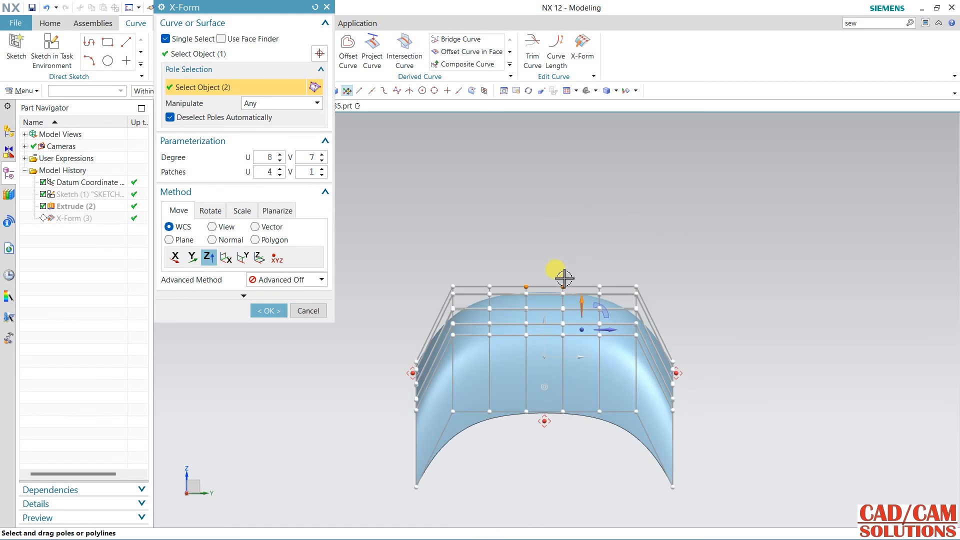
pyautogui.moveTo(564, 285); pyautogui.dragTo(602, 38)
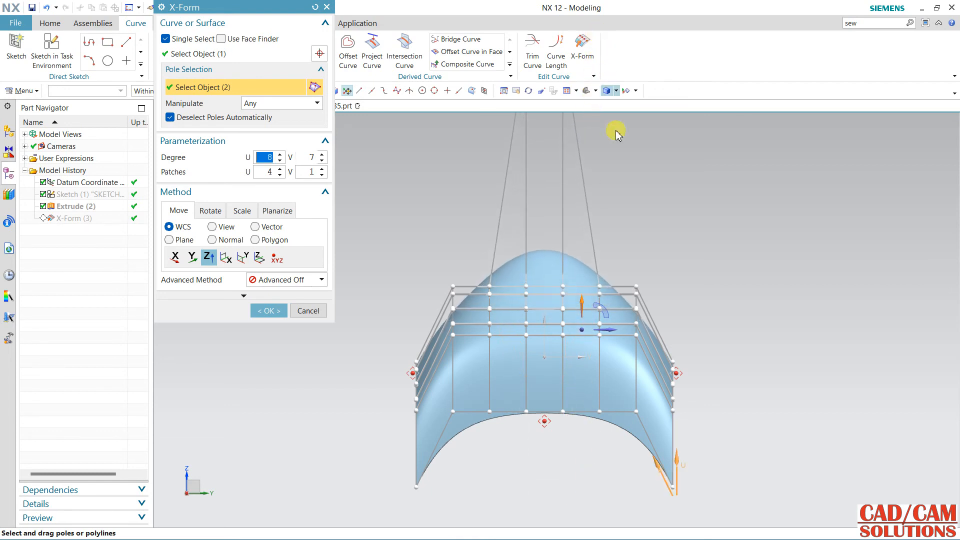
pyautogui.moveTo(654, 256); pyautogui.dragTo(700, 280, button='middle')
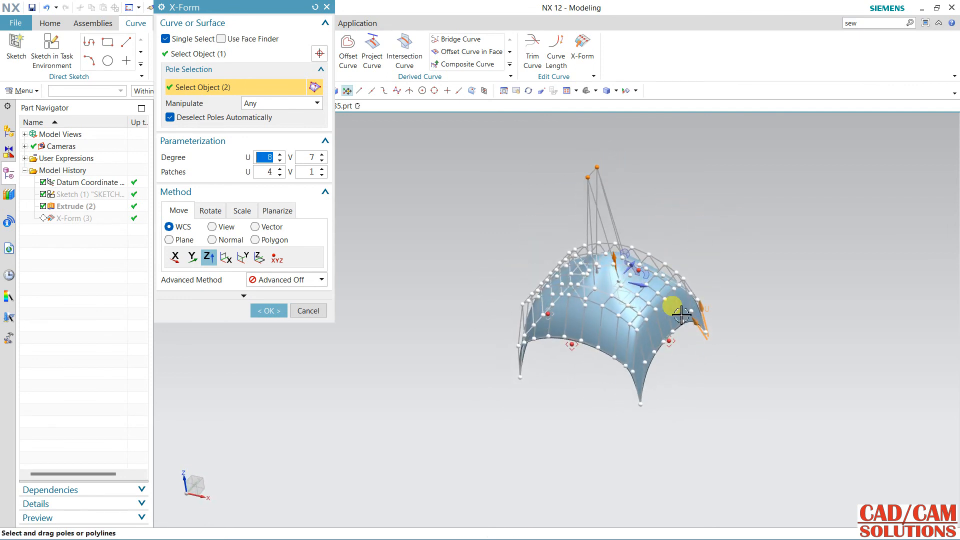
pyautogui.scroll(4, 657, 286)
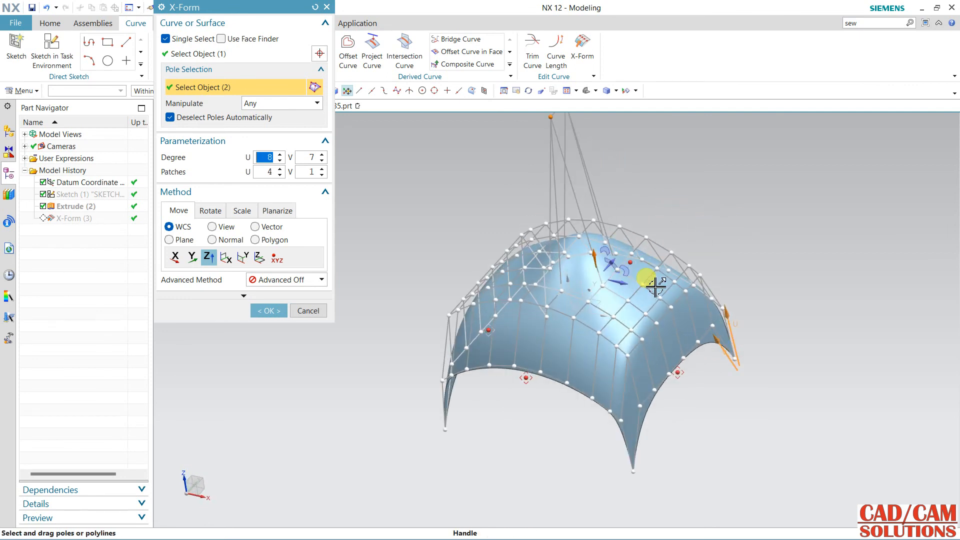
pyautogui.click(271, 311)
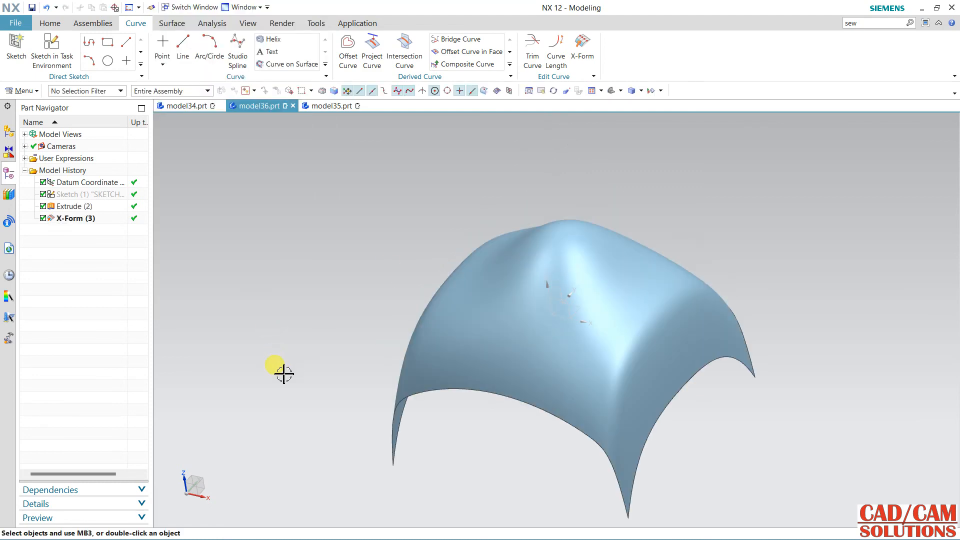
# - Trim the reshaped sheet at the XY datum plane with Trim Sheet, projecting normal to face and keeping the domed region
pyautogui.moveTo(283, 373); pyautogui.dragTo(305, 391, button='middle')
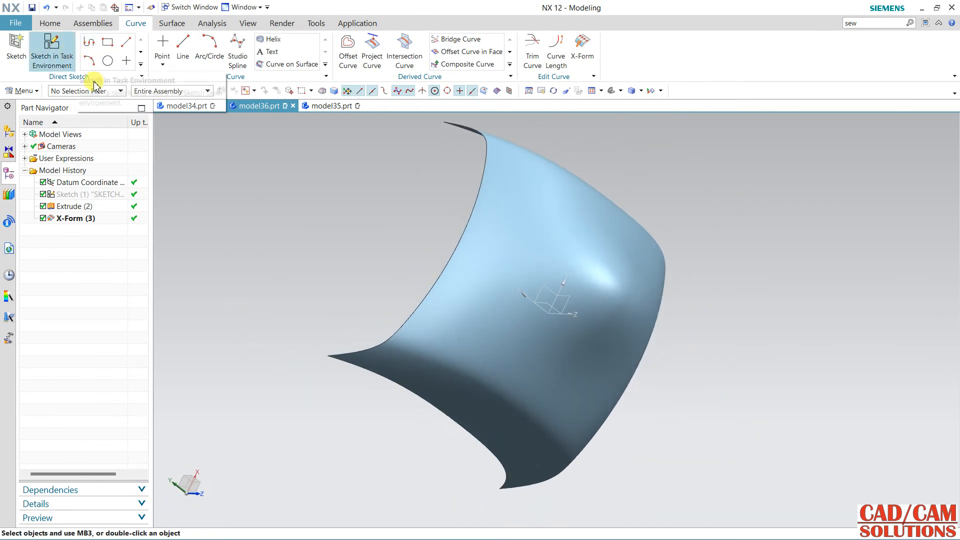
pyautogui.moveTo(300, 248); pyautogui.dragTo(328, 285, button='middle')
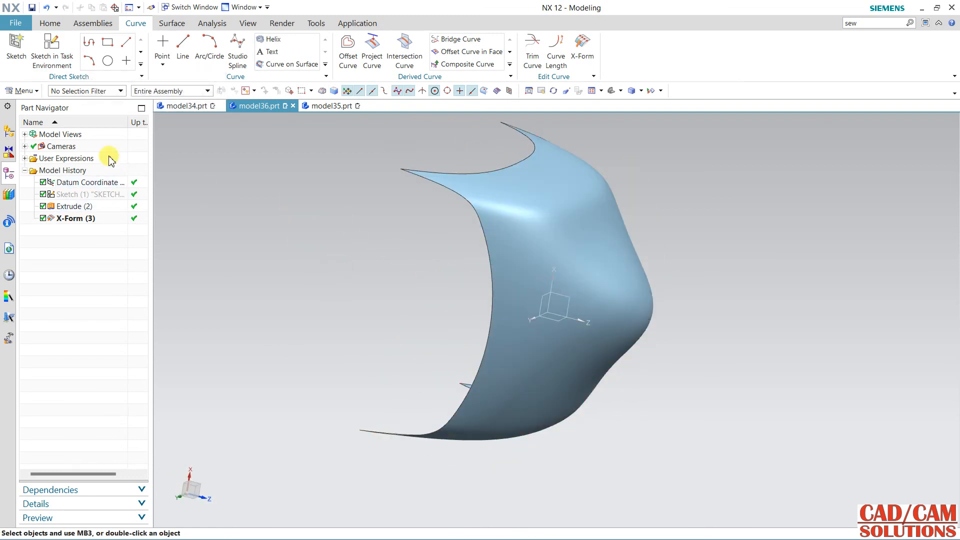
pyautogui.click(56, 23)
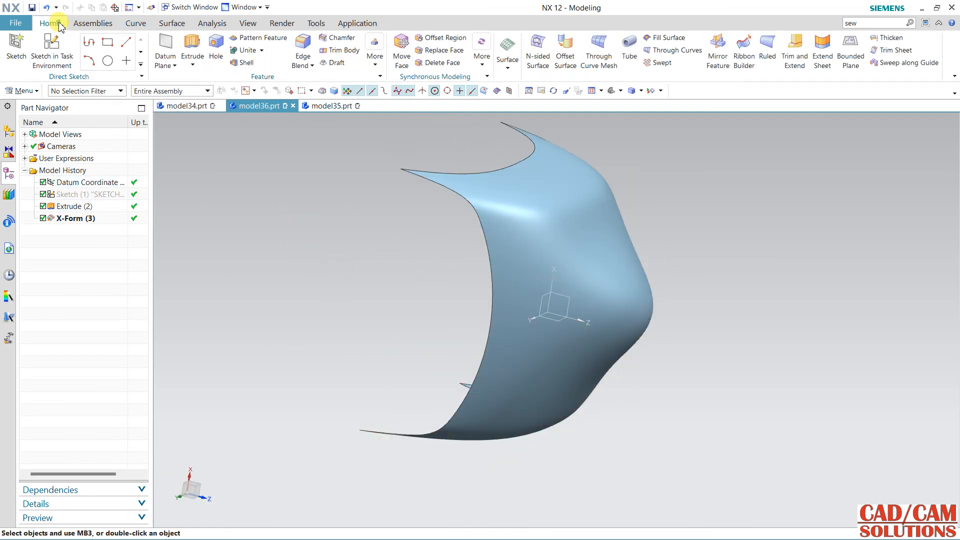
pyautogui.click(895, 50)
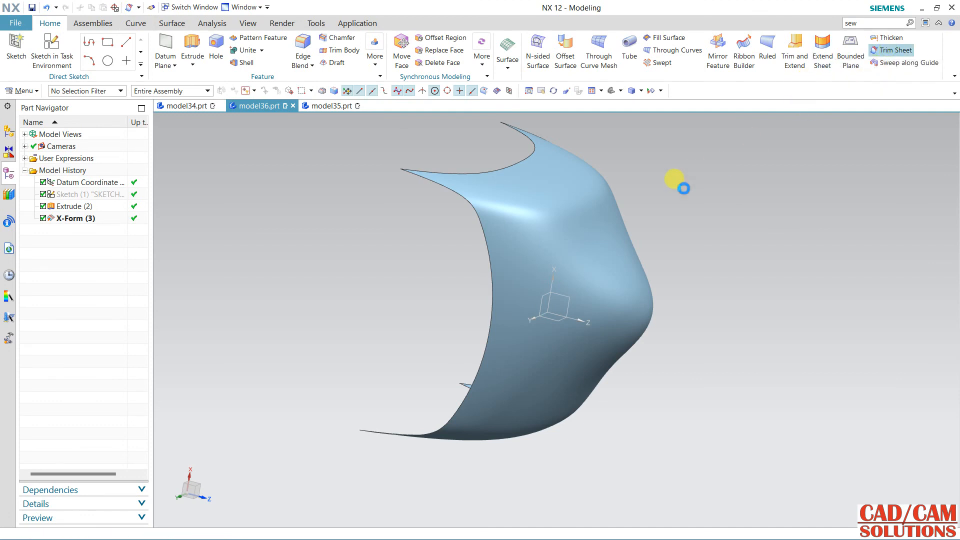
pyautogui.click(611, 236)
pyautogui.click(245, 83)
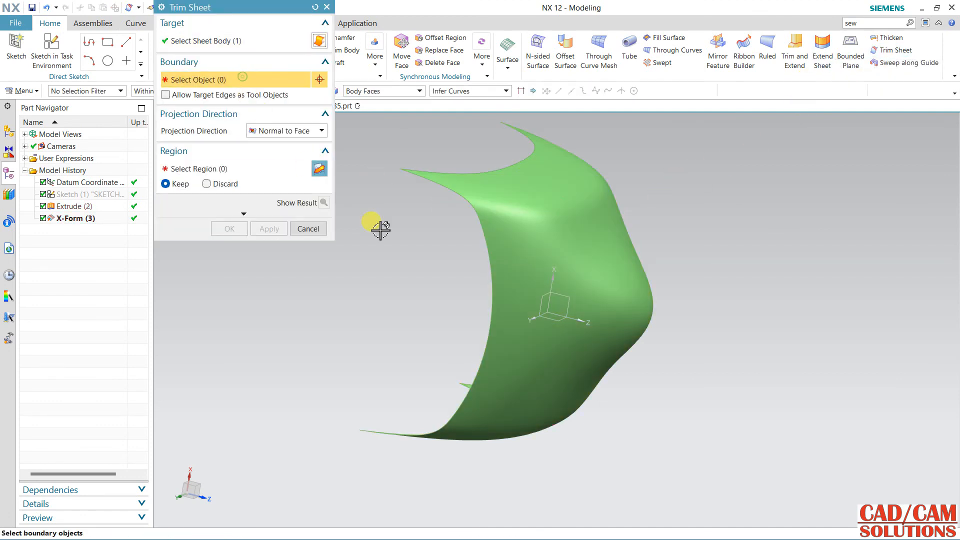
pyautogui.click(541, 296)
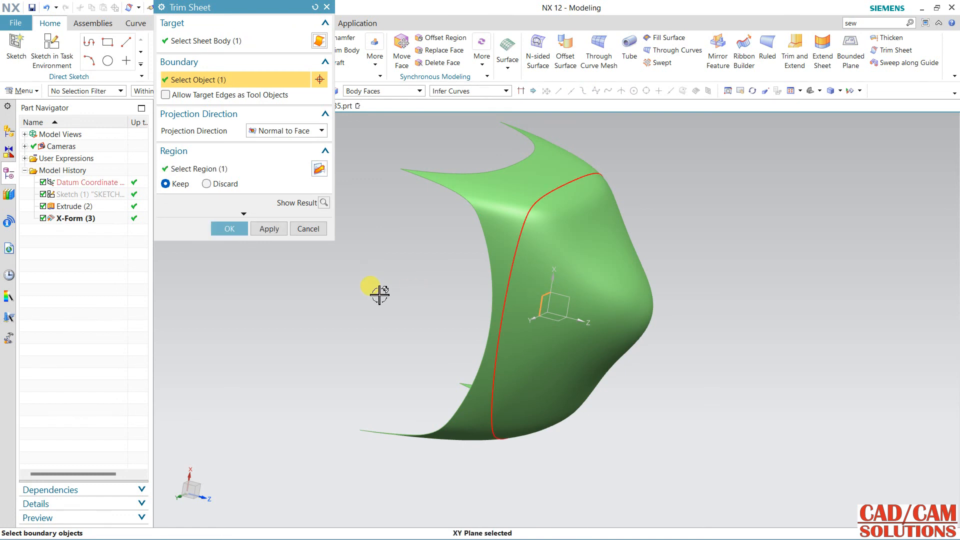
pyautogui.click(286, 170)
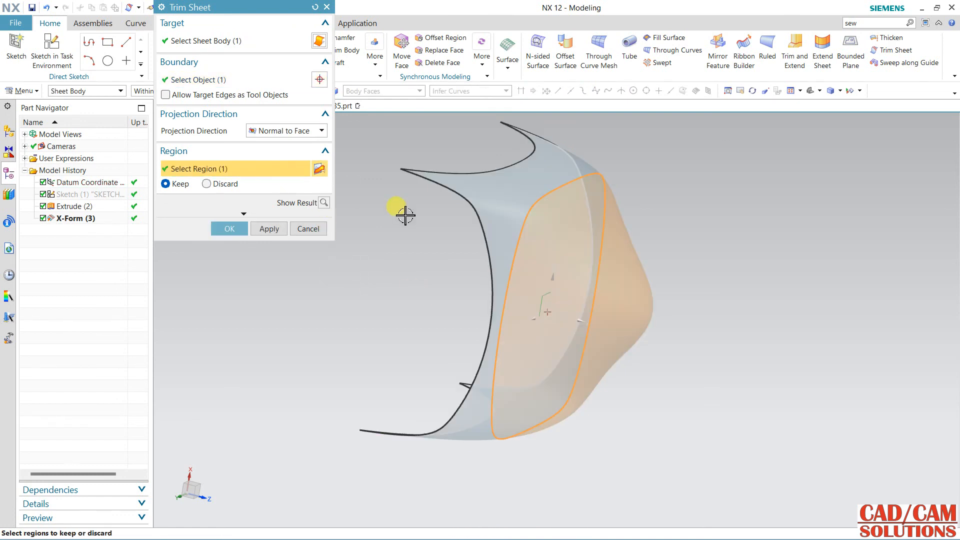
pyautogui.click(269, 230)
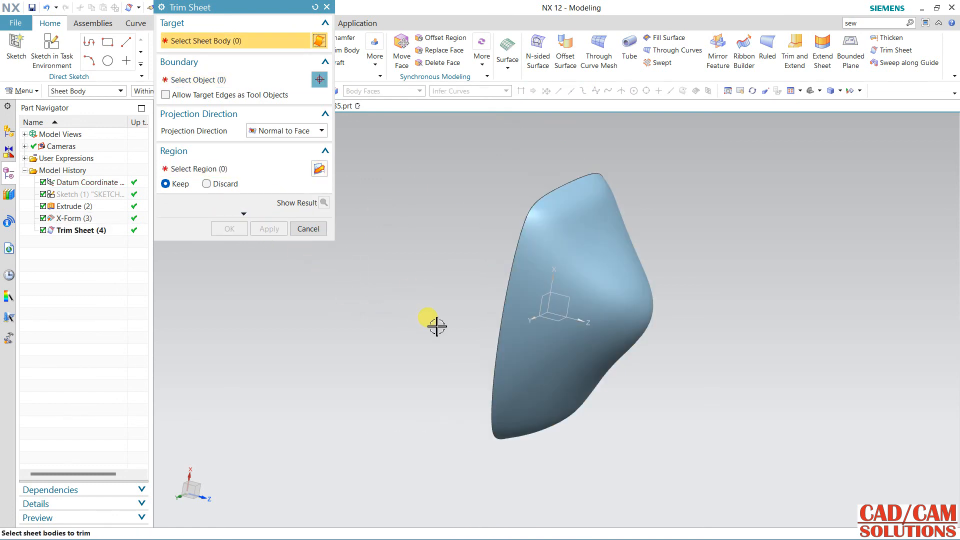
pyautogui.moveTo(436, 327); pyautogui.dragTo(456, 197, button='middle')
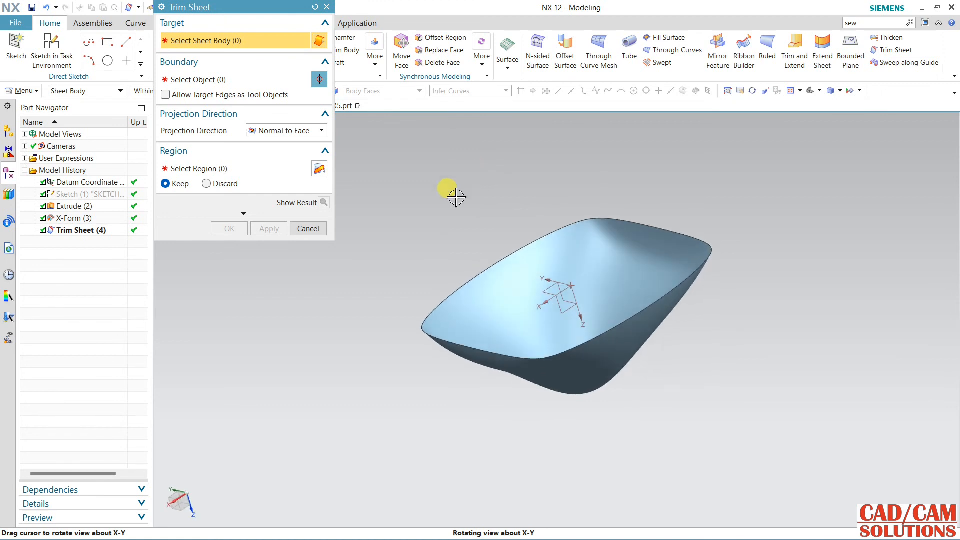
pyautogui.click(314, 230)
# - Reopen the X-Form feature and lower the two raised peak poles along Z to the height of the neighbouring crown poles
pyautogui.moveTo(356, 263); pyautogui.dragTo(392, 306, button='middle')
pyautogui.doubleClick(94, 221)
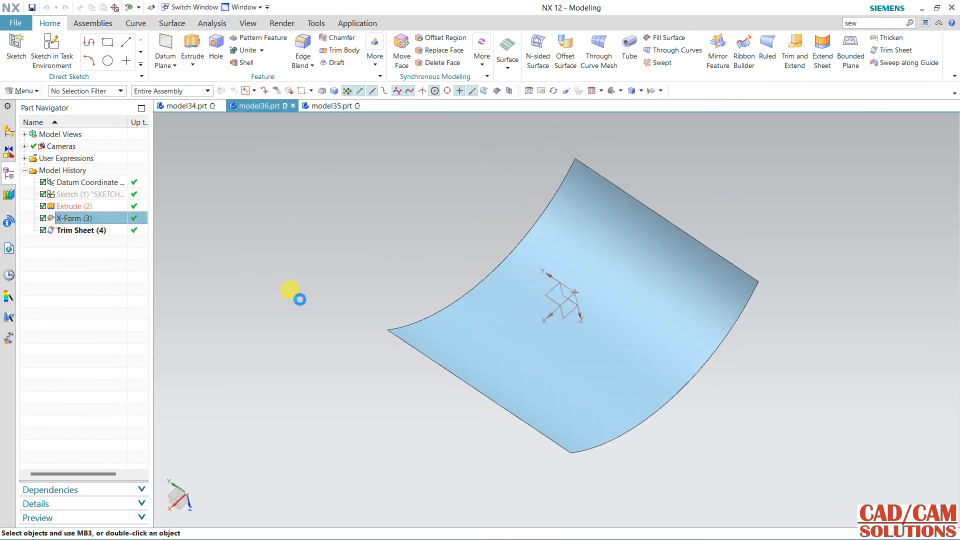
pyautogui.moveTo(714, 376); pyautogui.dragTo(644, 289, button='middle')
pyautogui.press('F8')
pyautogui.scroll(-1, 715, 383)
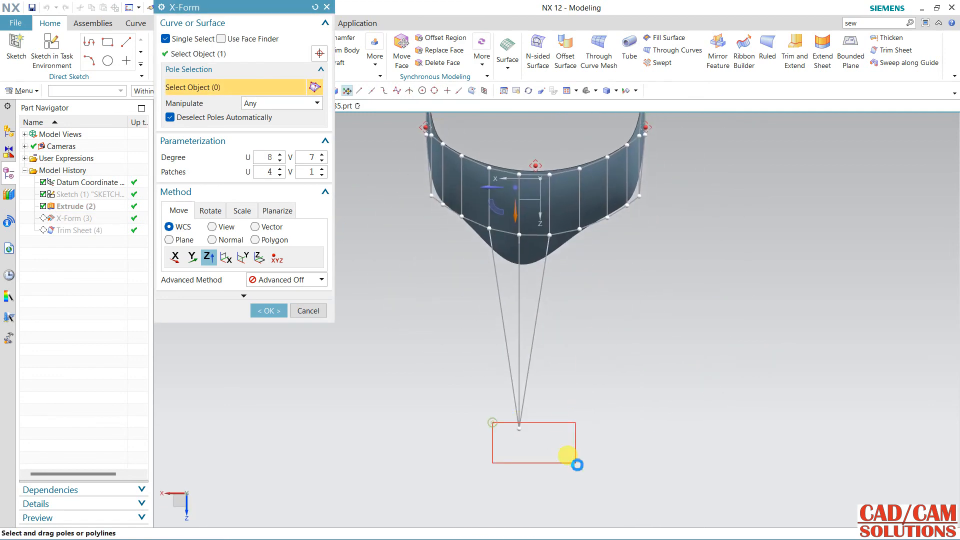
pyautogui.moveTo(493, 423); pyautogui.dragTo(577, 465)
pyautogui.moveTo(522, 409); pyautogui.dragTo(528, 281)
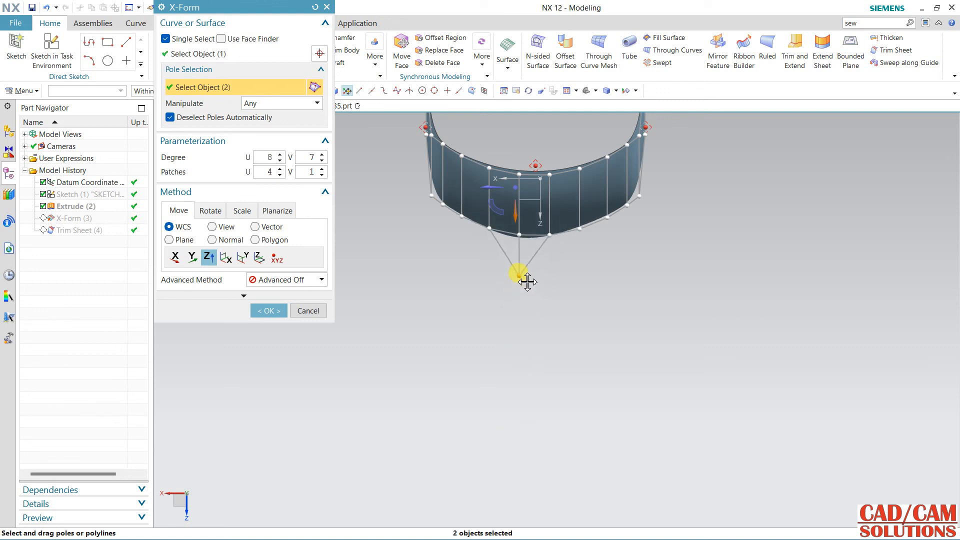
pyautogui.moveTo(590, 345); pyautogui.dragTo(608, 260, button='middle')
pyautogui.keyDown('shift'); pyautogui.moveTo(607, 260); pyautogui.dragTo(617, 378, button='middle'); pyautogui.keyUp('shift')
pyautogui.press('F8')
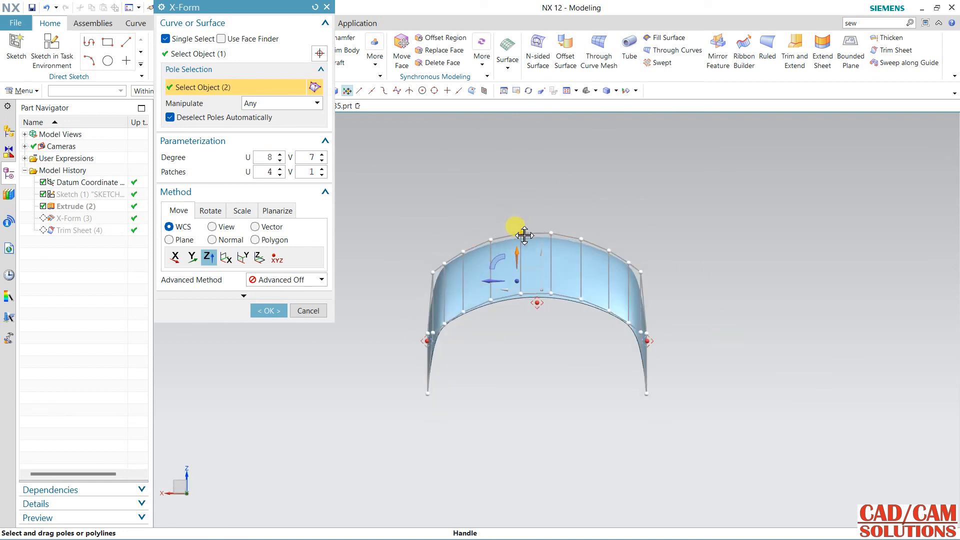
# - Select the two middle arched pole polylines and pull them up along Z to form a ridge
pyautogui.moveTo(676, 232); pyautogui.dragTo(590, 268, button='middle')
pyautogui.click(569, 249)
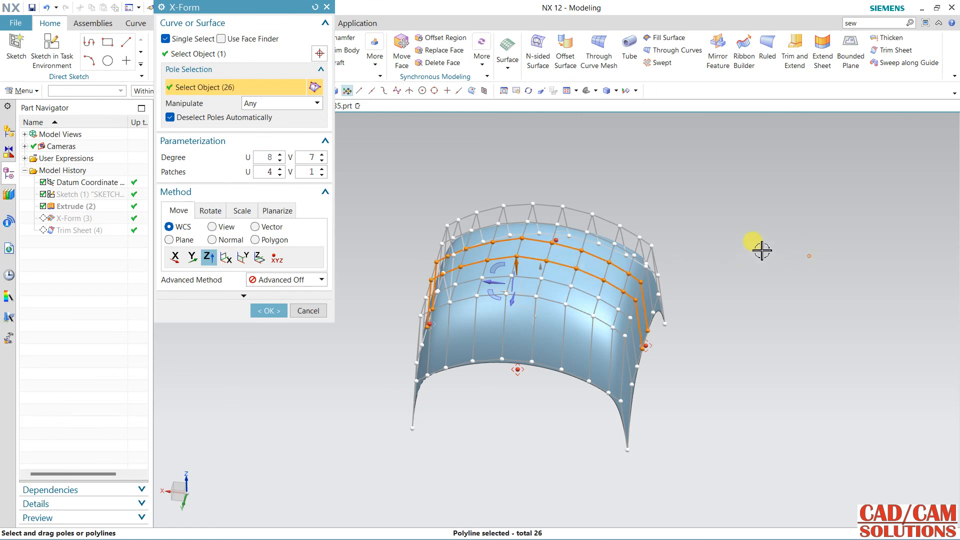
pyautogui.press('F8')
pyautogui.moveTo(559, 236); pyautogui.dragTo(557, 175)
pyautogui.moveTo(557, 174); pyautogui.dragTo(647, 300, button='middle')
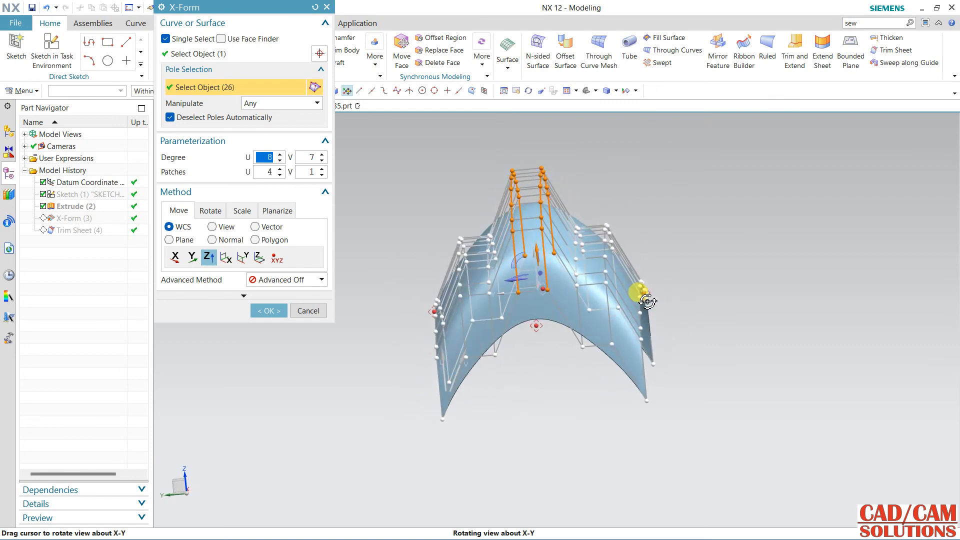
# - Select the single pole polyline crossing the ridge at the crown and pull it up along Z
pyautogui.click(682, 223)
pyautogui.moveTo(670, 240); pyautogui.dragTo(667, 291, button='middle')
pyautogui.click(561, 269)
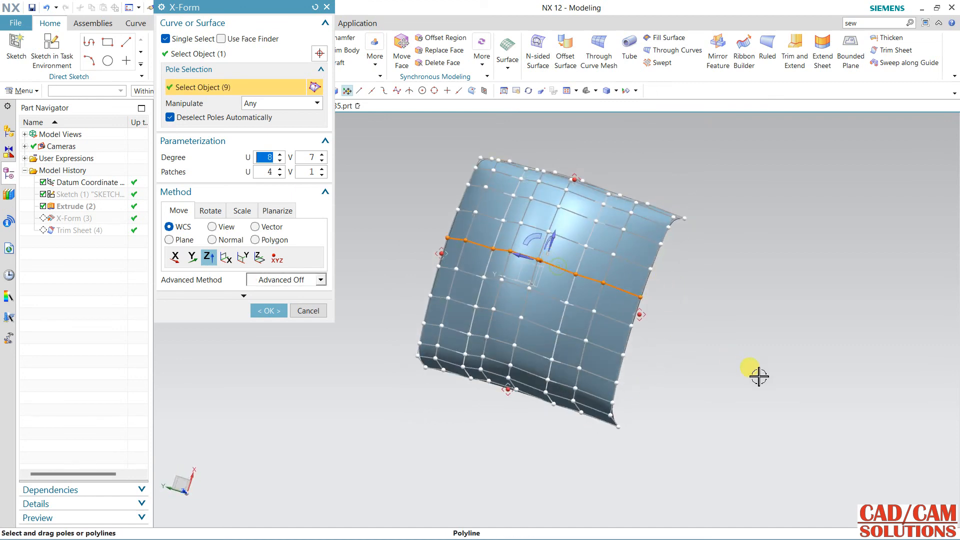
pyautogui.moveTo(754, 375); pyautogui.dragTo(805, 284, button='middle')
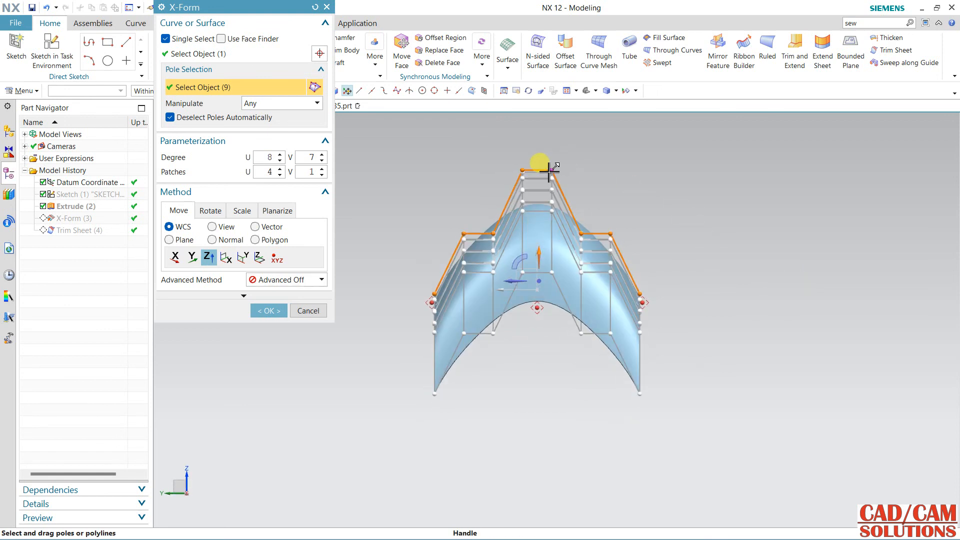
pyautogui.moveTo(548, 171); pyautogui.dragTo(562, 128)
pyautogui.moveTo(566, 110); pyautogui.dragTo(569, 108)
pyautogui.moveTo(729, 257)
pyautogui.mouseDown(button='middle')
pyautogui.moveTo(694, 303)
pyautogui.moveTo(708, 268)
pyautogui.moveTo(740, 253)
pyautogui.mouseUp(button='middle')
pyautogui.press('F8')
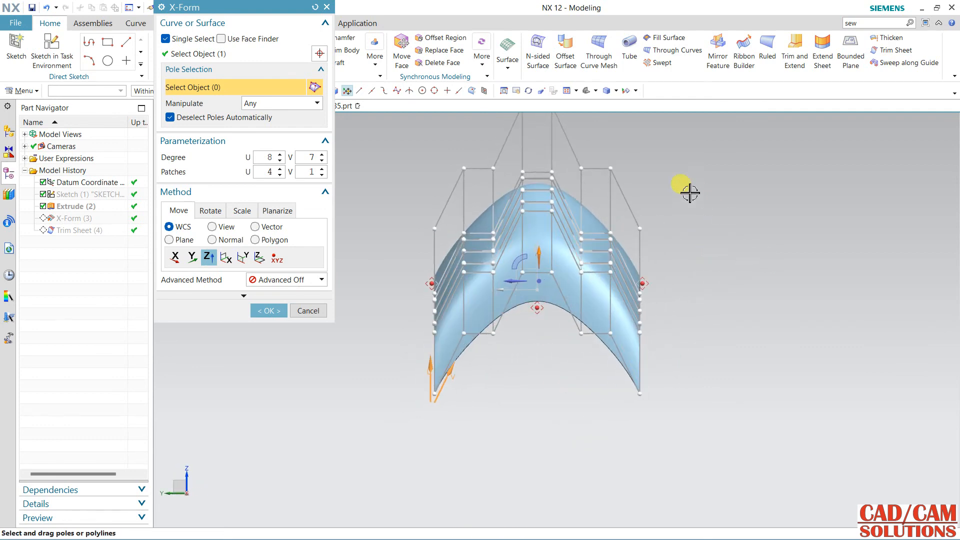
# - Select the four shoulder poles of the raised cross polyline and move them slightly up along Z
pyautogui.click(580, 169)
pyautogui.click(616, 171)
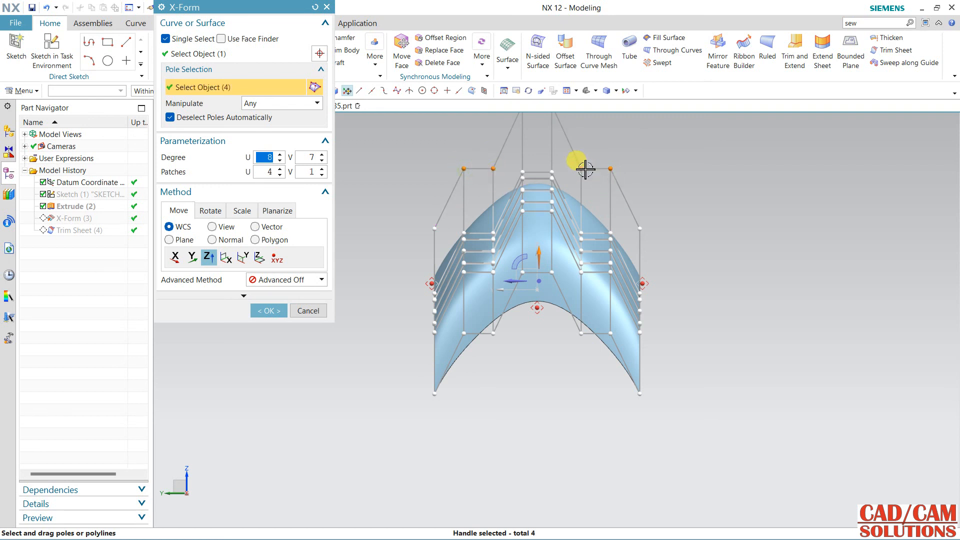
pyautogui.moveTo(585, 170); pyautogui.dragTo(616, 163)
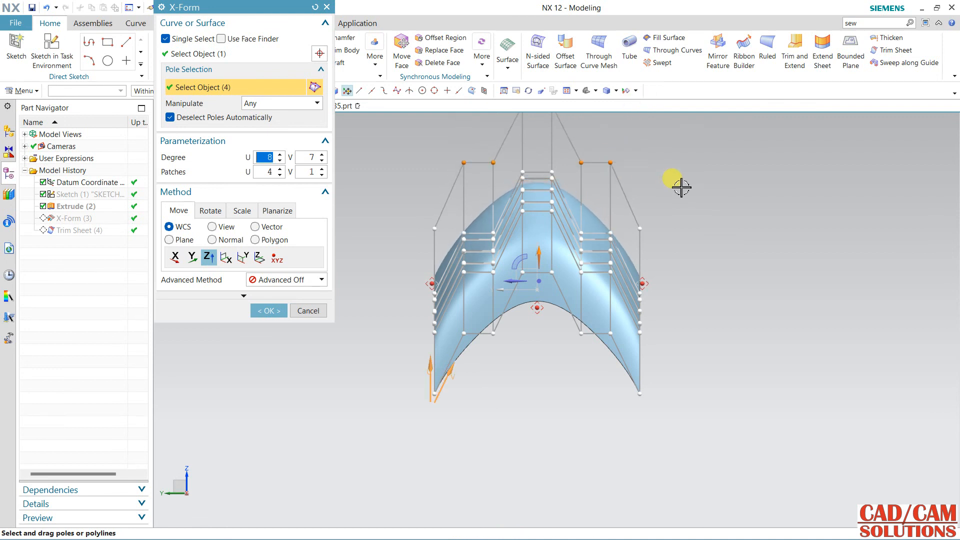
# - Select the two shoulder poles on the -Y side and shift them inward along the Y axis
pyautogui.click(581, 162)
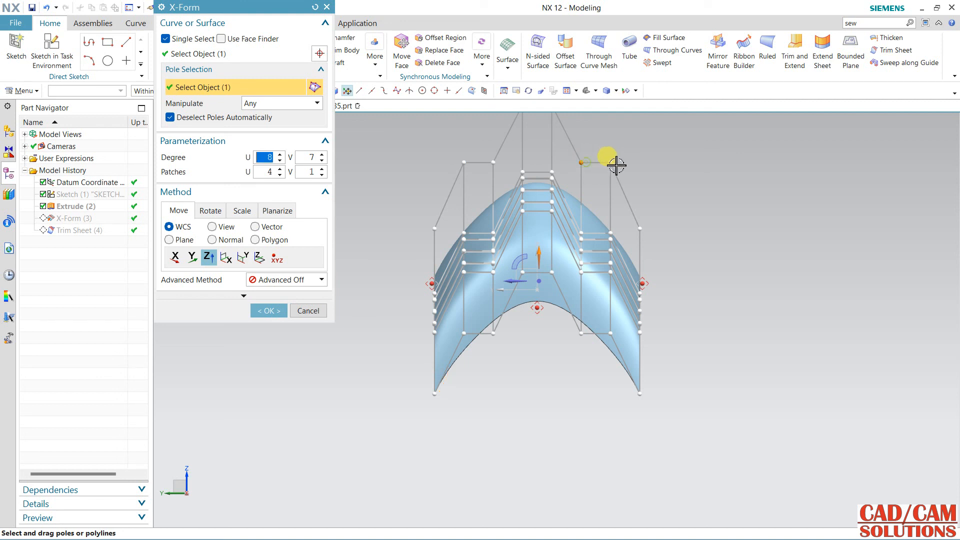
pyautogui.click(514, 282)
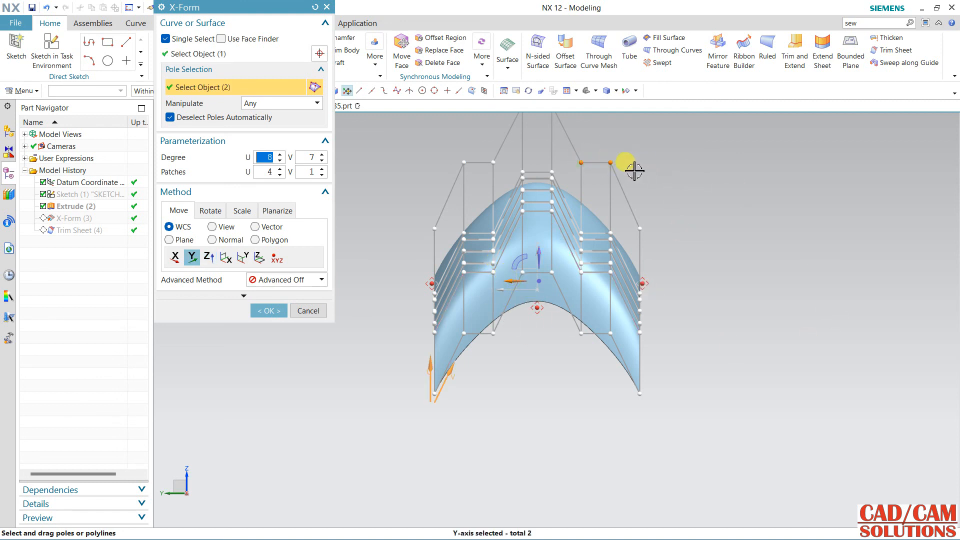
pyautogui.moveTo(614, 164); pyautogui.dragTo(595, 184)
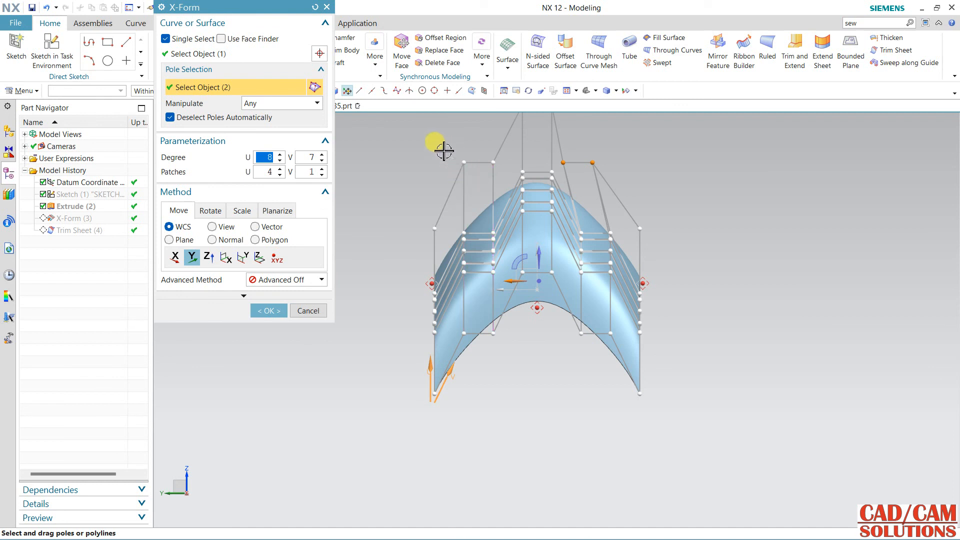
# - Shift the two shoulder poles on the +Y side inward along Y and finish the X-Form
pyautogui.click(469, 165)
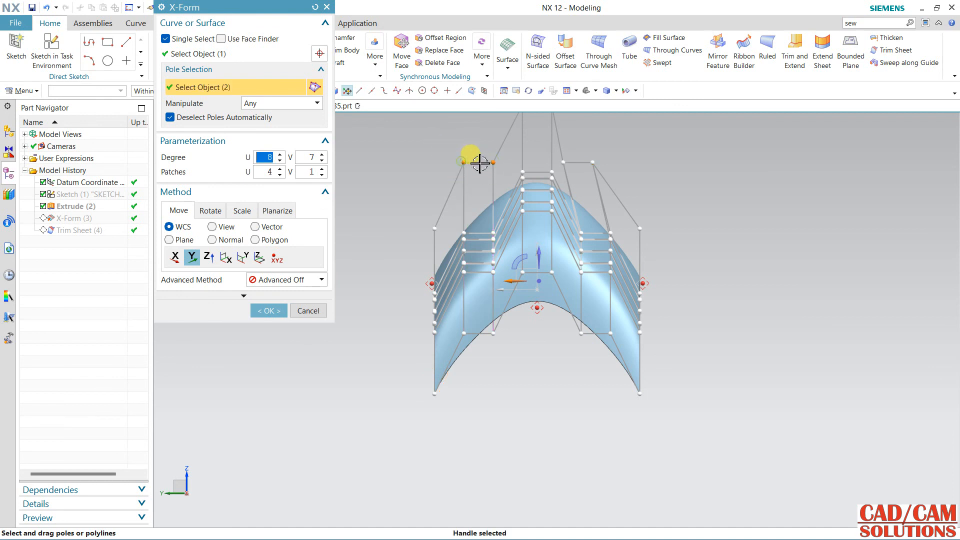
pyautogui.moveTo(492, 165); pyautogui.dragTo(529, 163)
pyautogui.moveTo(685, 234); pyautogui.dragTo(600, 285, button='middle')
pyautogui.click(265, 311)
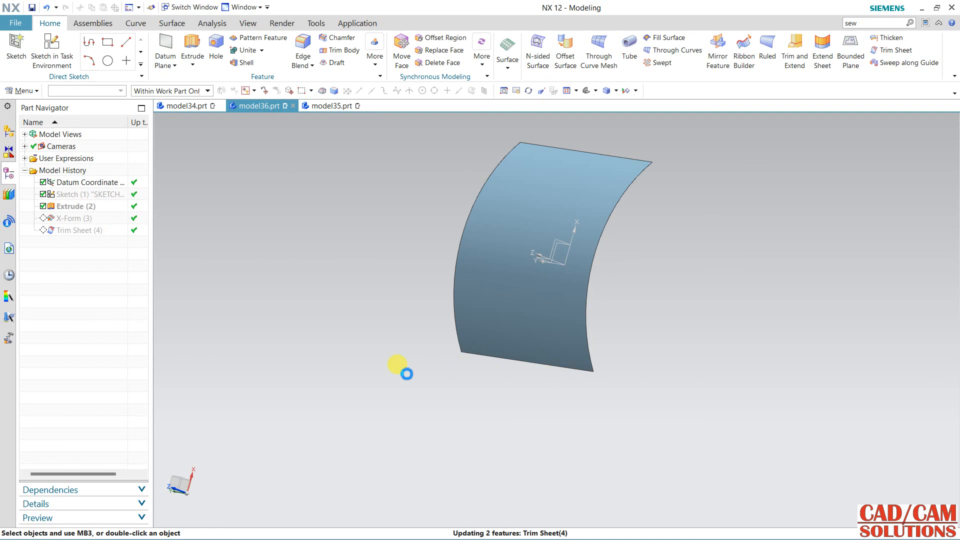
# - Thicken the faces of the trimmed, reshaped sheet with Offset 1 at 2 mm, Offset 2 at 0 mm and Boolean None
pyautogui.moveTo(467, 403); pyautogui.dragTo(722, 204, button='middle')
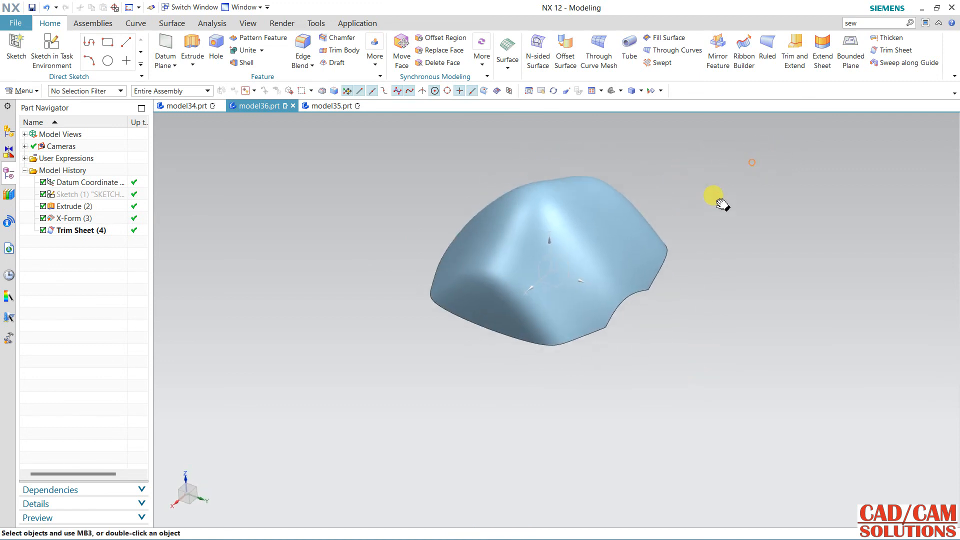
pyautogui.scroll(-3, 711, 202)
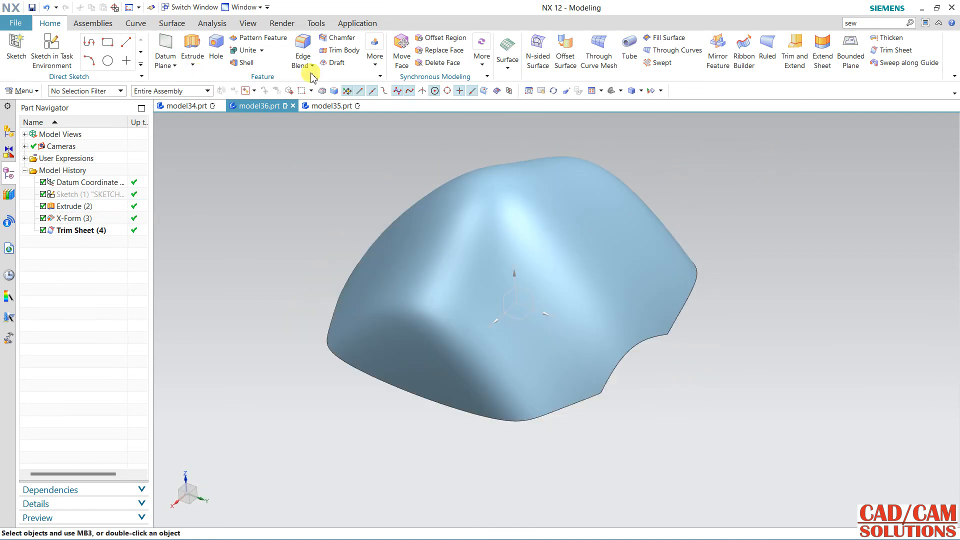
pyautogui.click(375, 58)
pyautogui.click(379, 242)
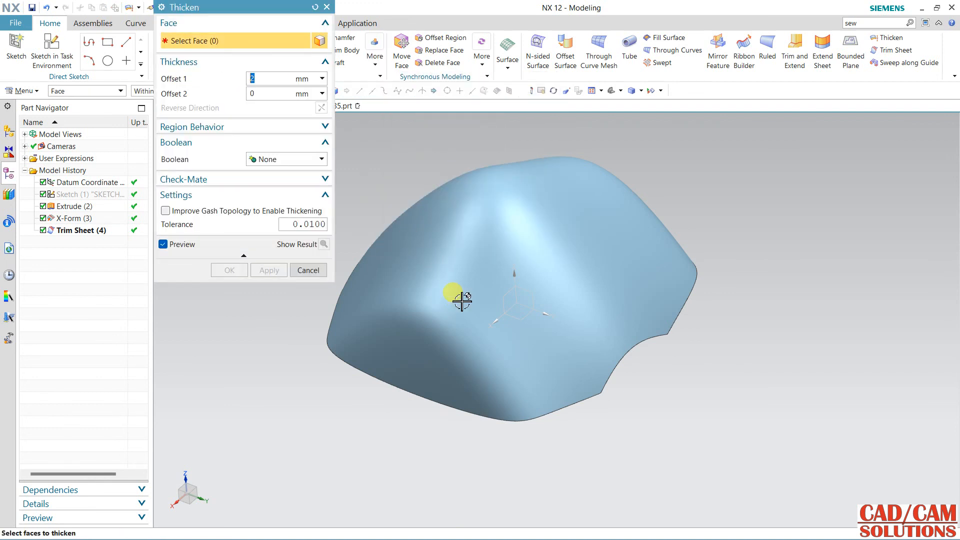
pyautogui.click(460, 299)
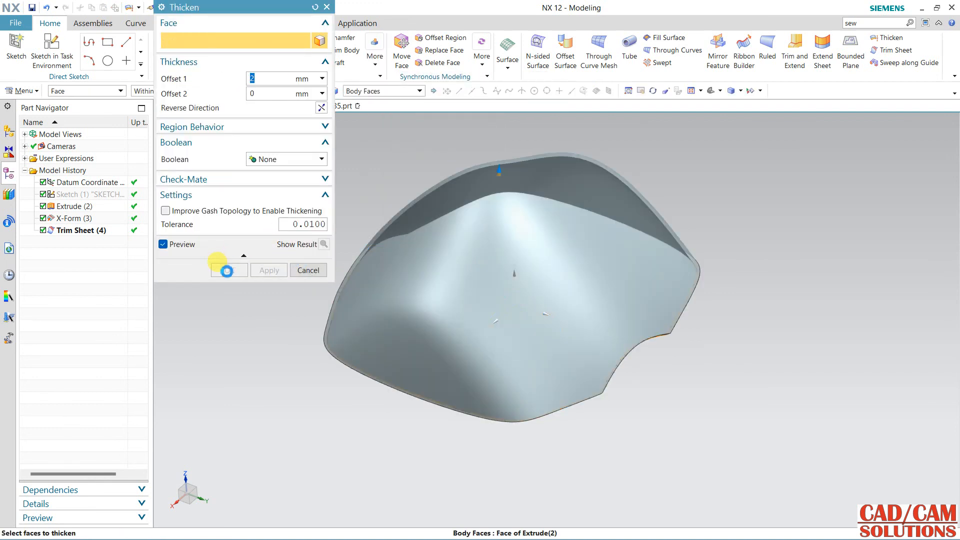
pyautogui.click(228, 271)
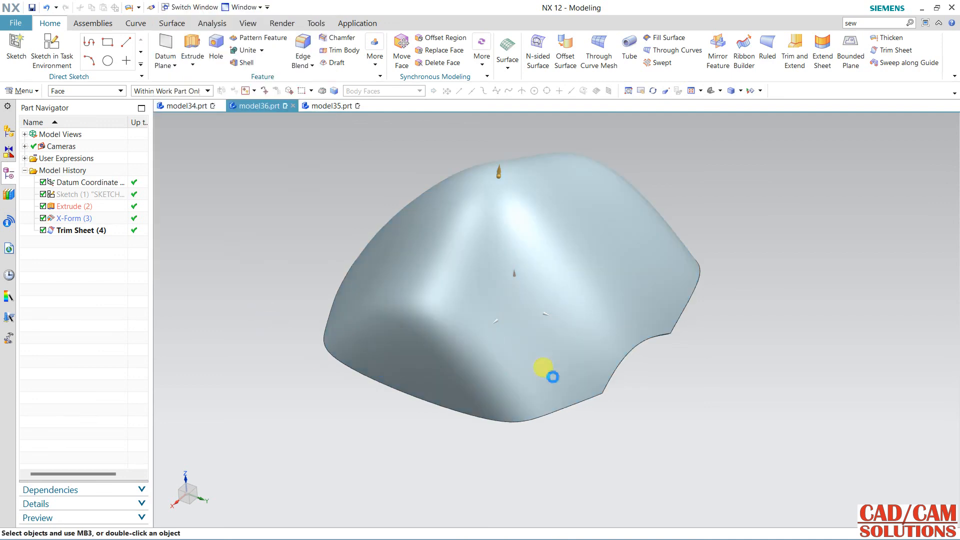
pyautogui.moveTo(681, 385); pyautogui.dragTo(500, 228, button='middle')
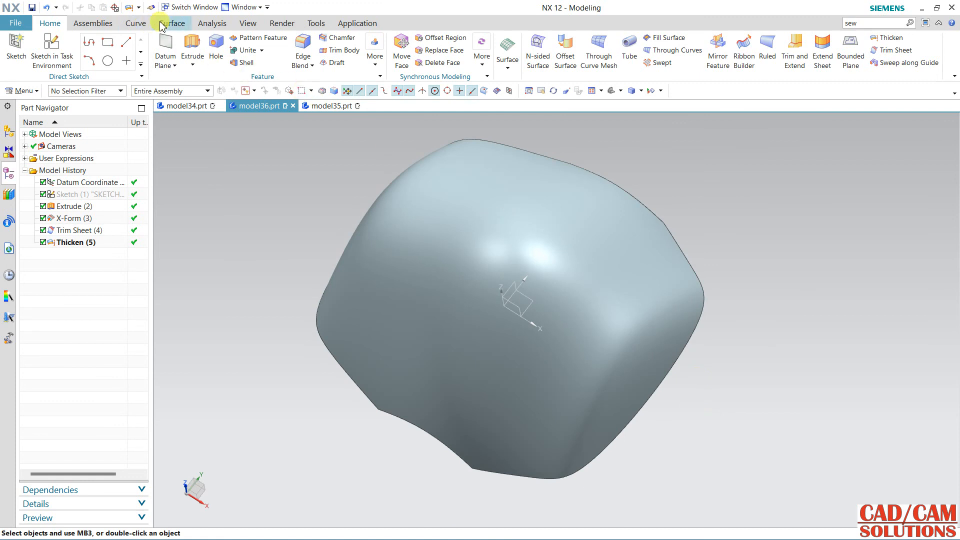
pyautogui.click(135, 24)
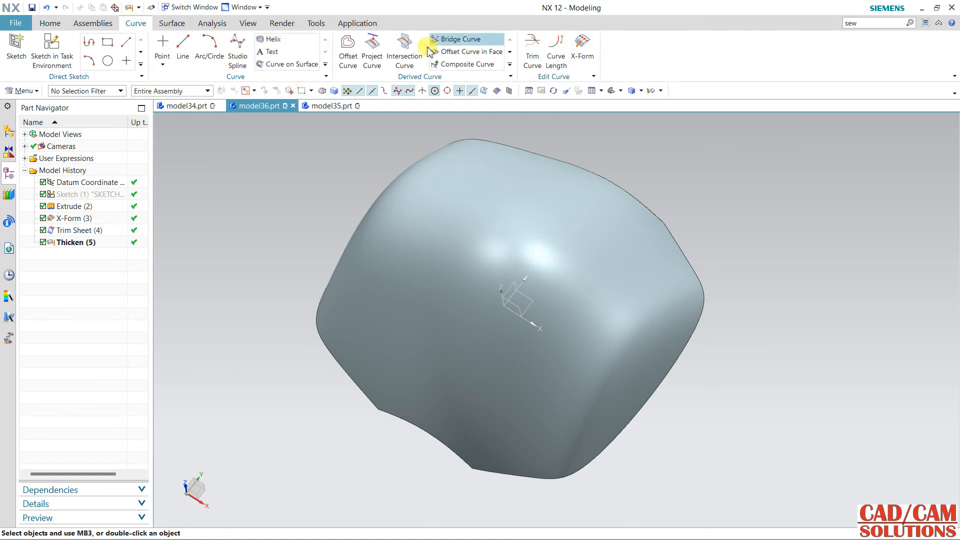